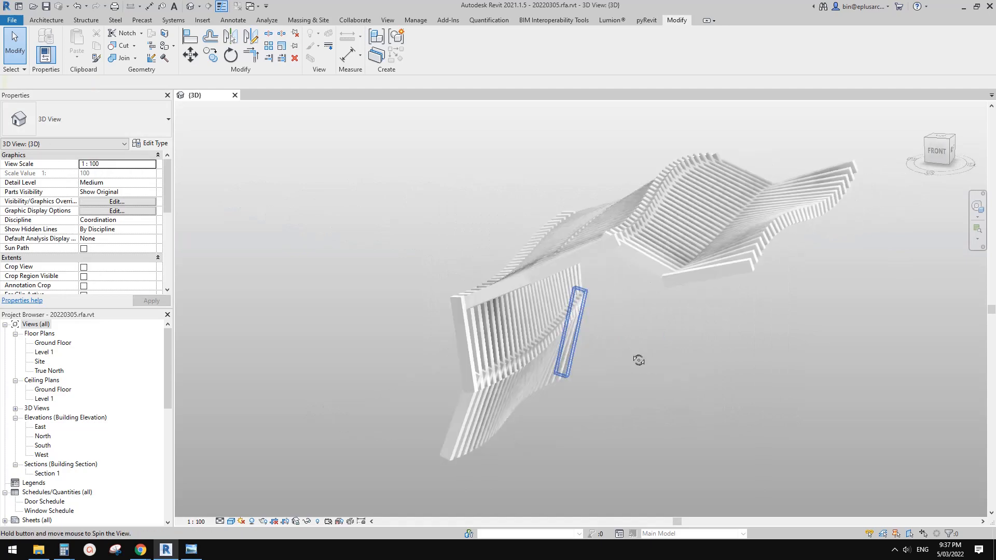
Examine the curved batten structure from the front and back, including an individual Generic Model batten.
{"action": "middle_click_drag", "start_coordinate": [614, 276], "coordinate": [565, 265]}
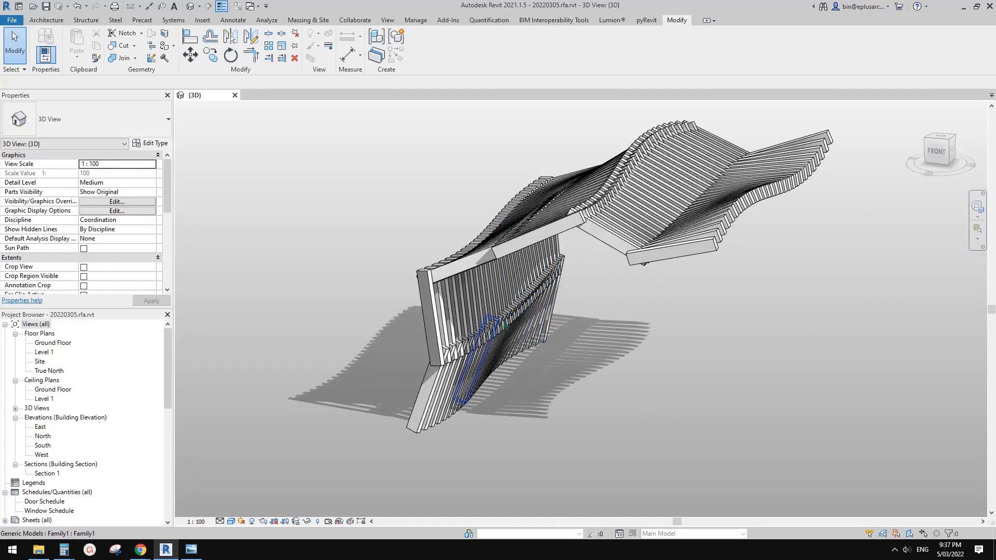
{"action": "middle_click_drag", "start_coordinate": [555, 325], "coordinate": [657, 332], "text": "shift"}
{"action": "left_click", "coordinate": [560, 223]}
{"action": "middle_click_drag", "start_coordinate": [561, 224], "coordinate": [765, 288], "text": "shift"}
{"action": "middle_click_drag", "start_coordinate": [646, 192], "coordinate": [589, 273]}
{"action": "scroll", "coordinate": [594, 284], "scroll_direction": "down", "scroll_amount": 4}
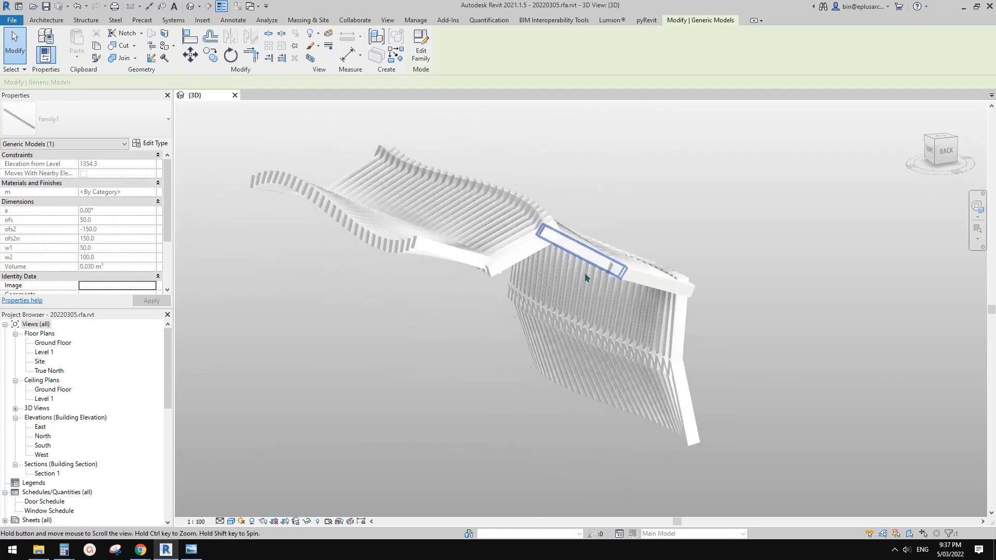
{"action": "middle_click_drag", "start_coordinate": [408, 240], "coordinate": [426, 255]}
{"action": "left_click", "coordinate": [459, 275]}
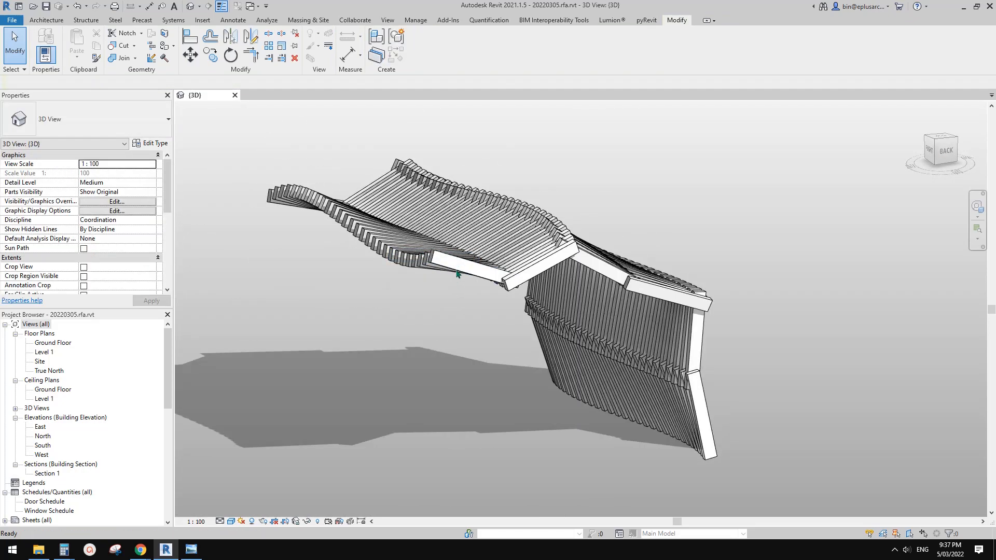
Show the conceptual mass in the 3D view and examine the mass surface together with its battens.
{"action": "key", "text": "v"}
{"action": "key", "text": "v"}
{"action": "key", "text": "Escape"}
{"action": "left_click", "coordinate": [308, 20]}
{"action": "middle_click_drag", "start_coordinate": [639, 248], "coordinate": [332, 174]}
{"action": "left_click", "coordinate": [593, 239]}
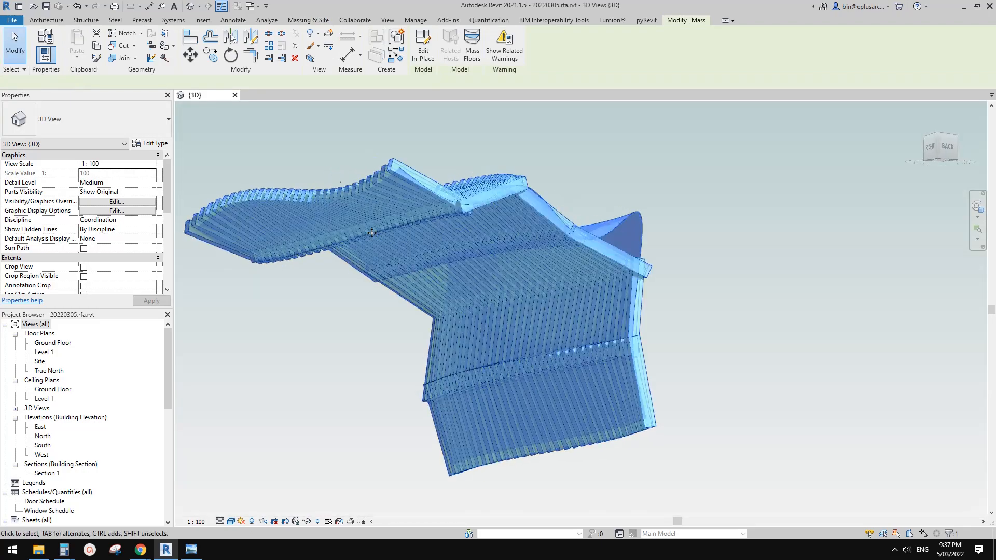
{"action": "left_click", "coordinate": [601, 170]}
{"action": "middle_click_drag", "start_coordinate": [490, 188], "coordinate": [607, 285], "text": "shift"}
{"action": "middle_click_drag", "start_coordinate": [717, 310], "coordinate": [767, 317]}
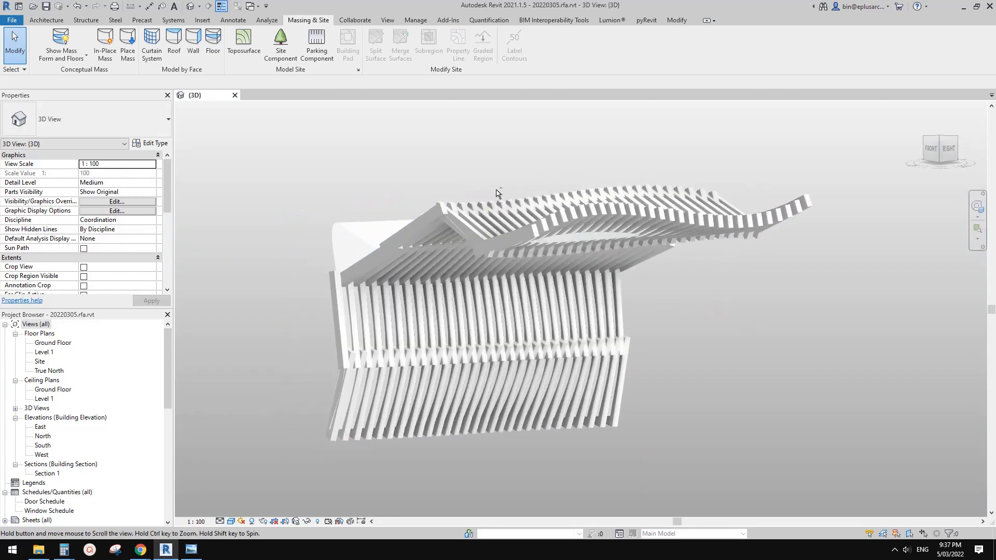
Close the open project and create a new family from the Metric Generic Model Adaptive.rft template.
{"action": "left_click", "coordinate": [233, 94]}
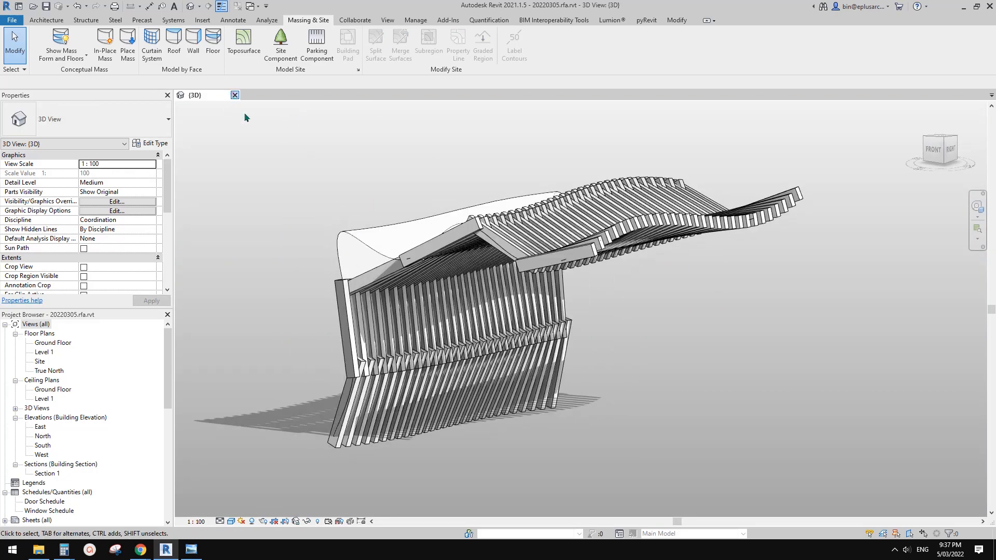
{"action": "left_click", "coordinate": [520, 280]}
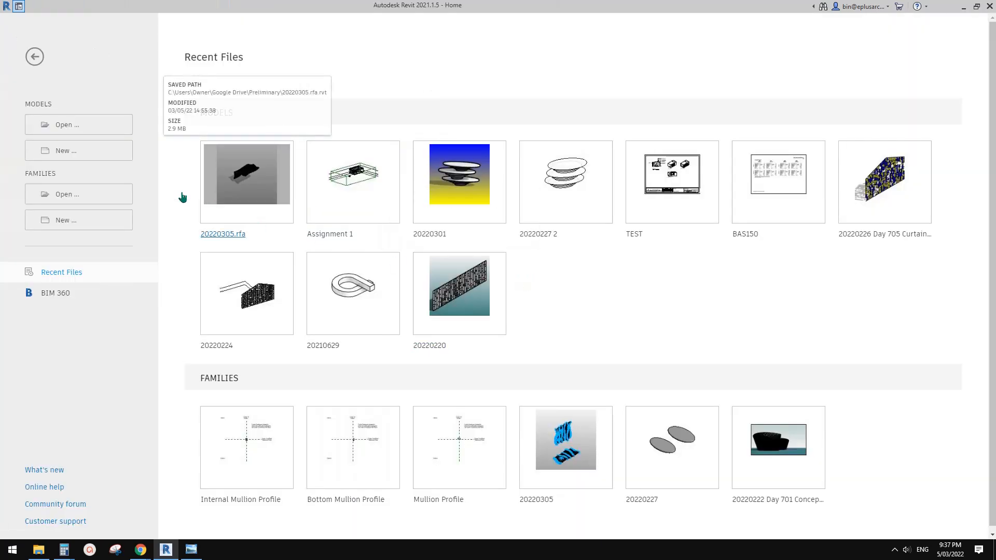
{"action": "left_click", "coordinate": [72, 221]}
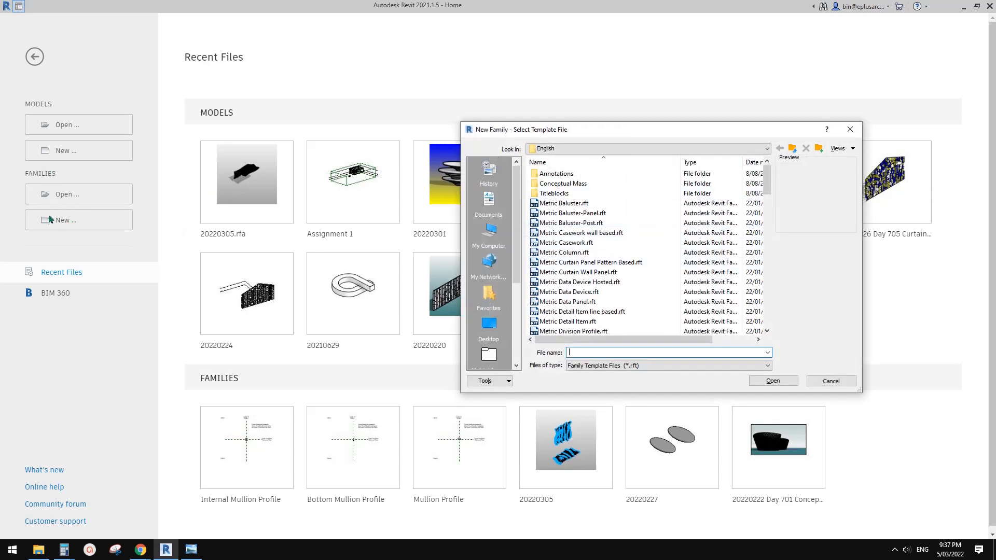
{"action": "scroll", "coordinate": [674, 218], "scroll_direction": "down", "scroll_amount": 12}
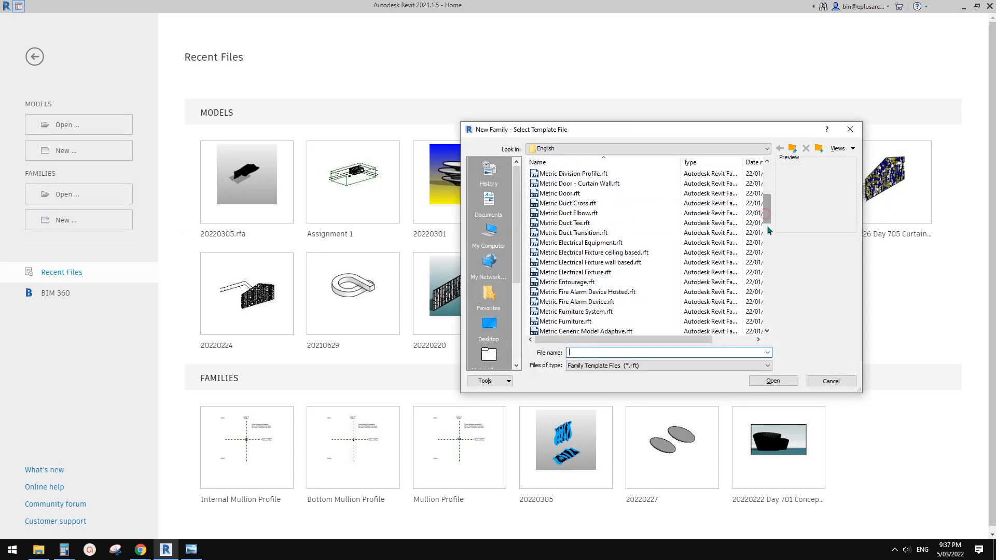
{"action": "left_click_drag", "start_coordinate": [768, 235], "coordinate": [768, 221]}
{"action": "left_click", "coordinate": [617, 242]}
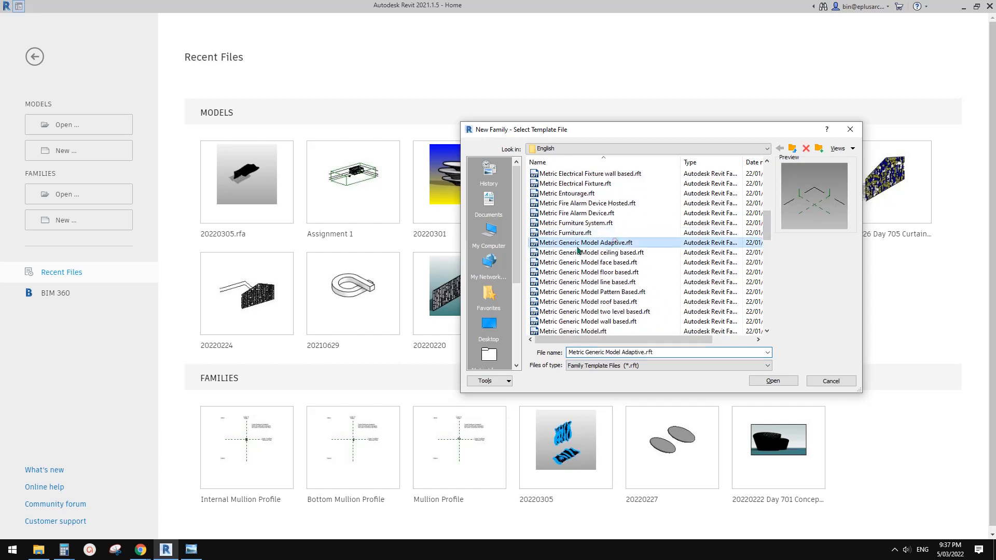
{"action": "left_click", "coordinate": [776, 381]}
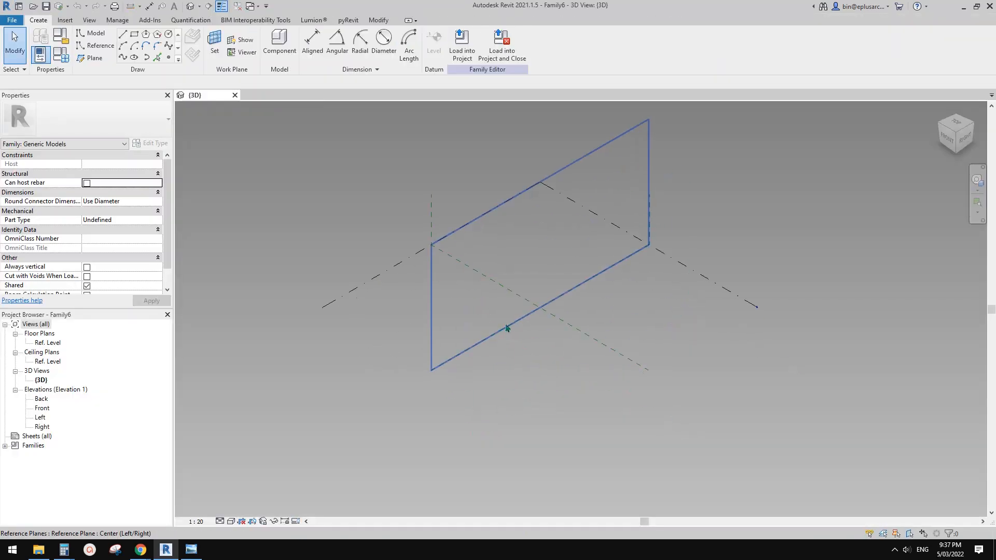
Place two reference points on the reference level and make both of them adaptive.
{"action": "key", "text": "l"}
{"action": "key", "text": "i"}
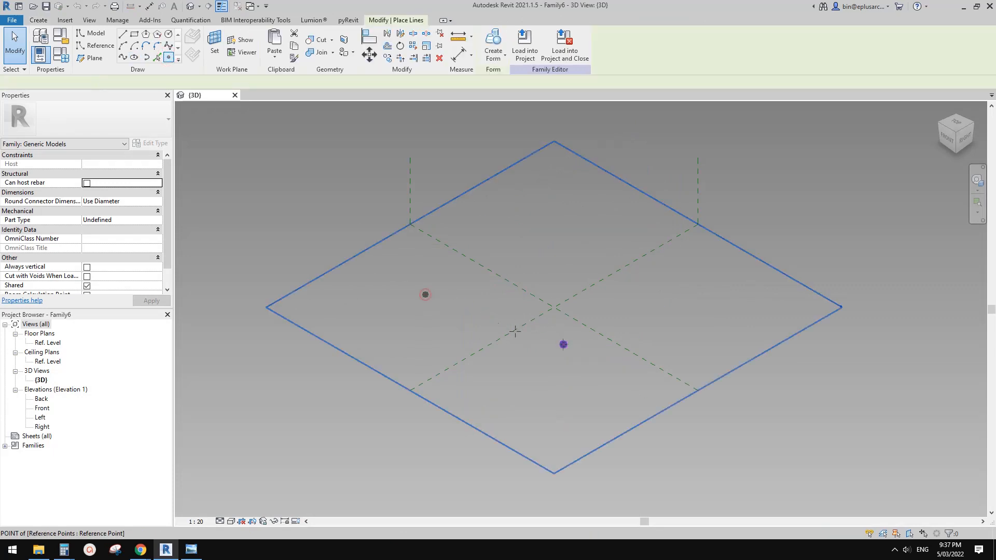
{"action": "key", "text": "Escape"}
{"action": "left_click_drag", "start_coordinate": [323, 217], "coordinate": [648, 402]}
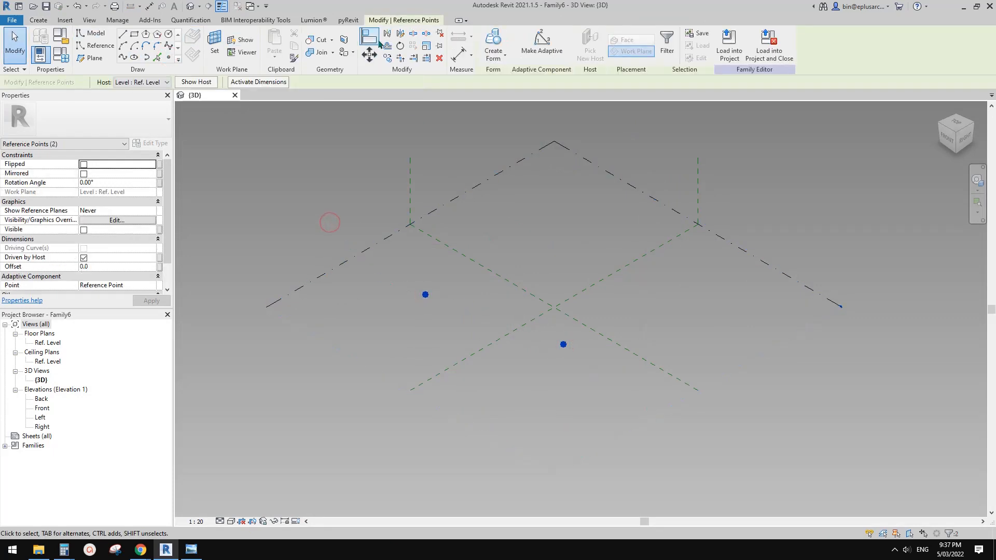
{"action": "left_click", "coordinate": [539, 51]}
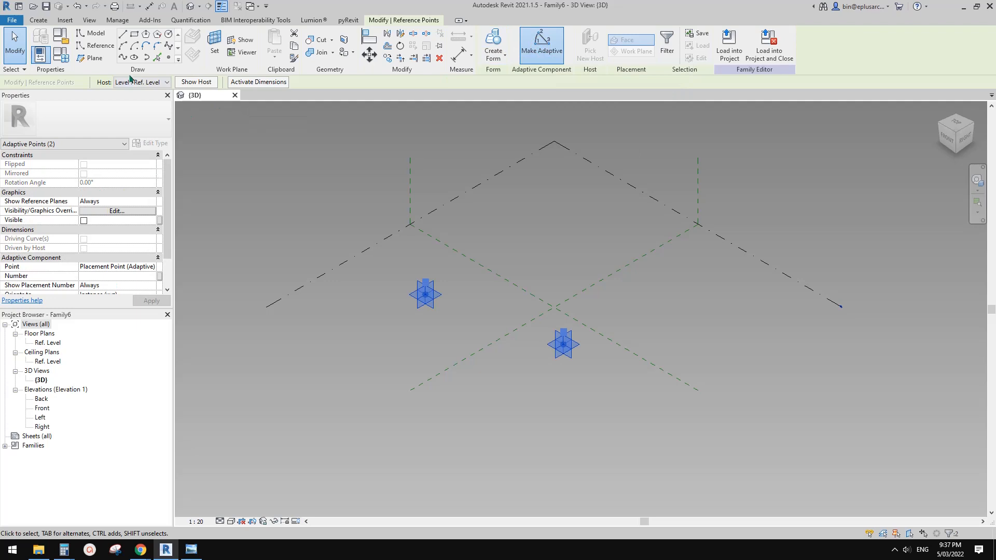
Connect the two adaptive points with a spline through points and make it a reference line.
{"action": "left_click", "coordinate": [123, 57]}
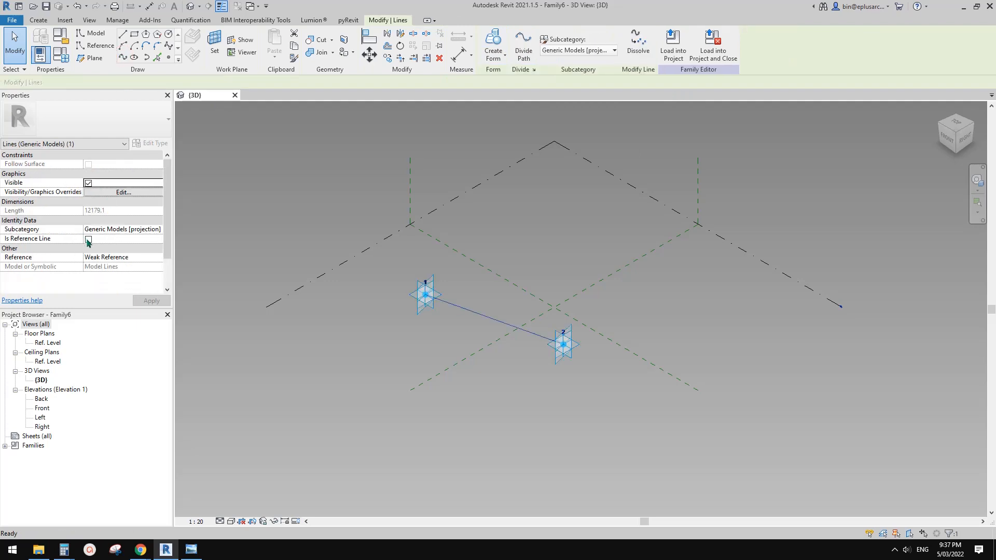
{"action": "left_click", "coordinate": [88, 239]}
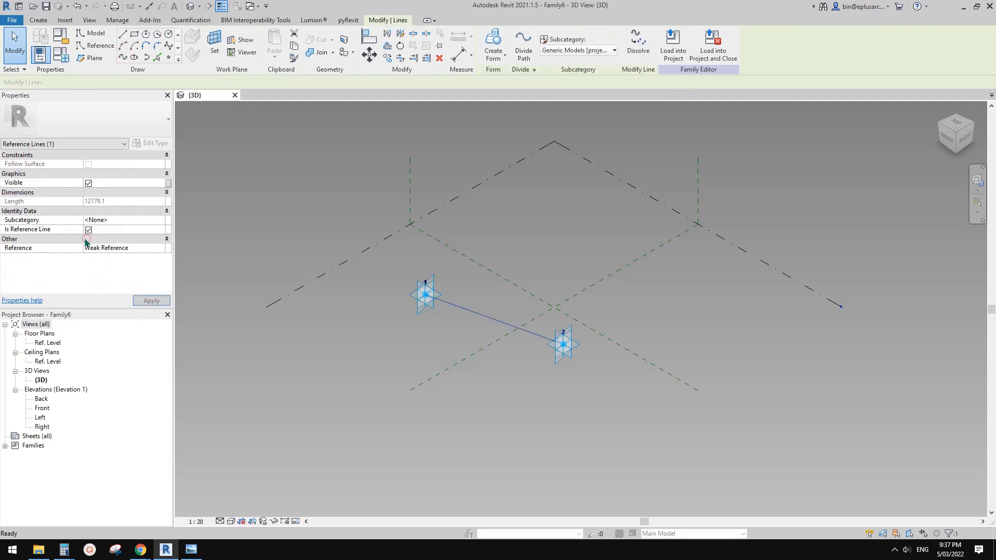
{"action": "left_click", "coordinate": [516, 394]}
Place two hosted reference points on the reference line, one near each adaptive point.
{"action": "middle_click_drag", "start_coordinate": [516, 394], "coordinate": [563, 332], "text": "shift"}
{"action": "scroll", "coordinate": [524, 330], "scroll_direction": "down", "scroll_amount": 1}
{"action": "middle_click_drag", "start_coordinate": [509, 329], "coordinate": [458, 328]}
{"action": "scroll", "coordinate": [464, 334], "scroll_direction": "up", "scroll_amount": 1}
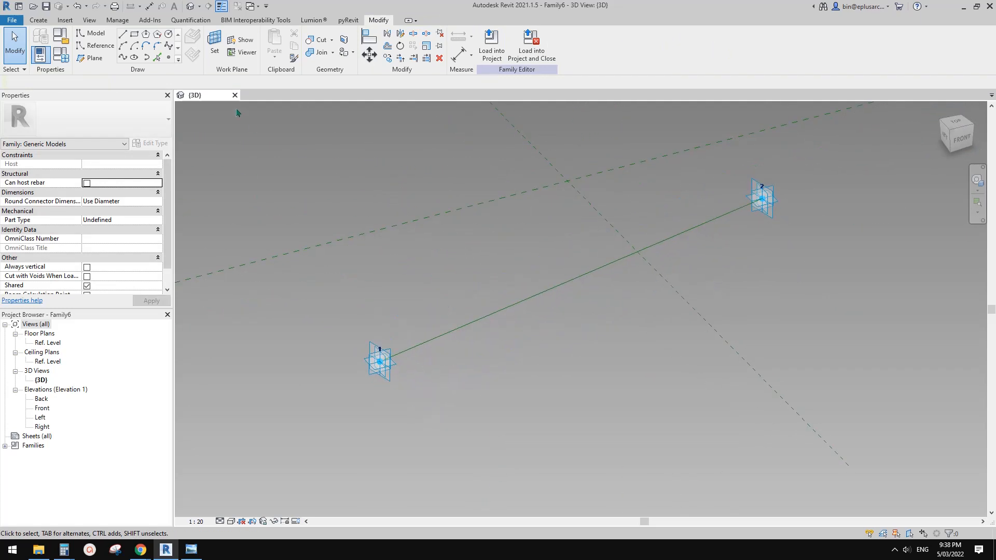
{"action": "left_click", "coordinate": [169, 58]}
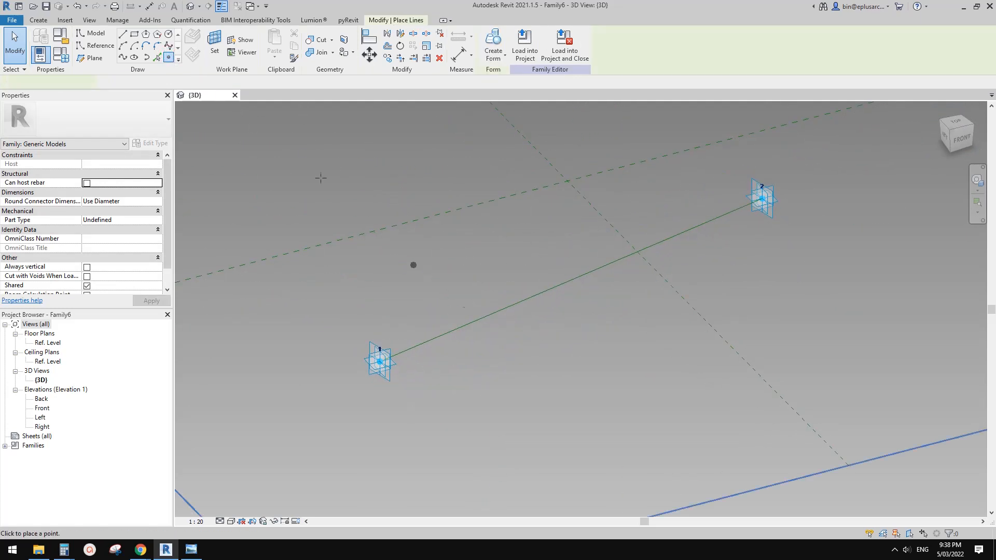
{"action": "left_click", "coordinate": [192, 35]}
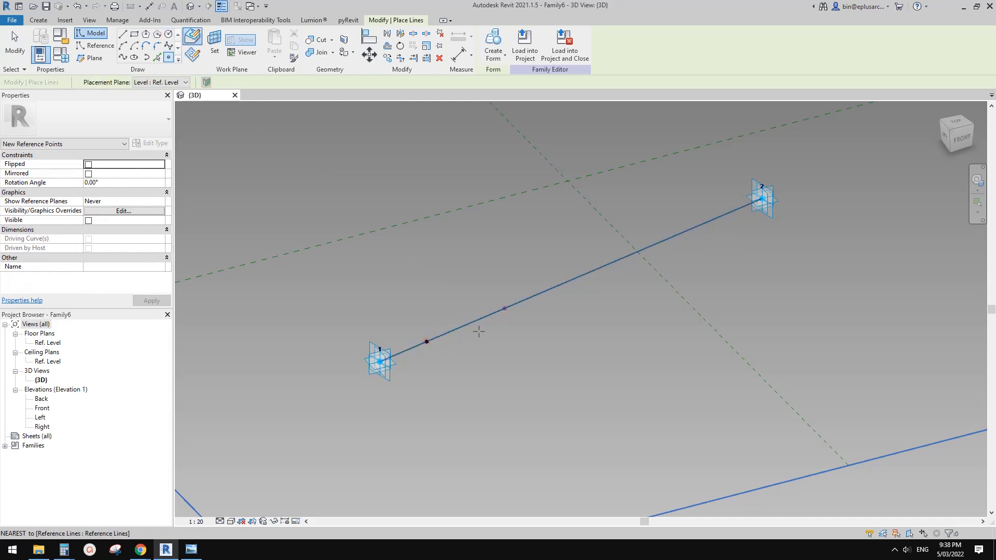
{"action": "left_click", "coordinate": [735, 209]}
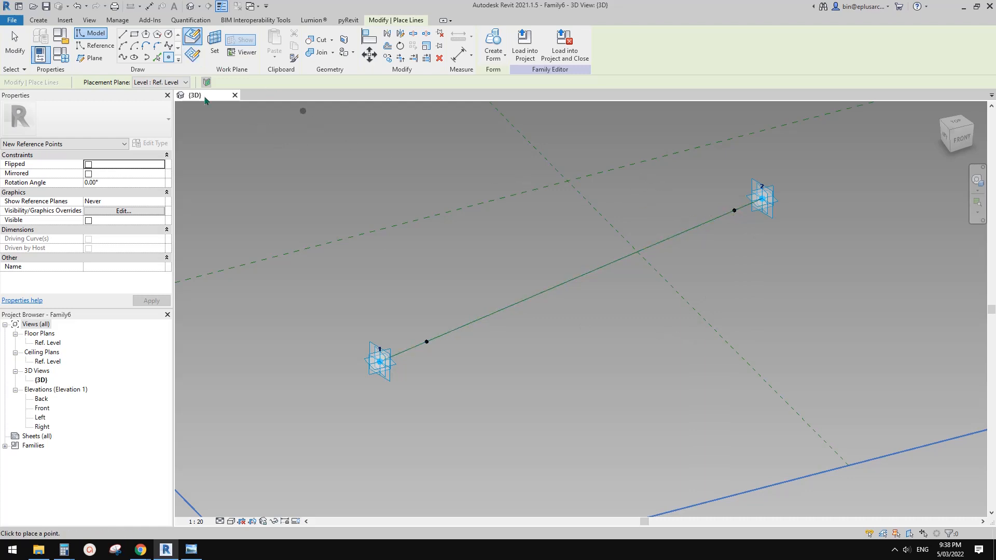
Draw a reference-line rectangle about 600 by 600 mm on the work plane of the hosted point near adaptive point 1.
{"action": "left_click", "coordinate": [103, 47]}
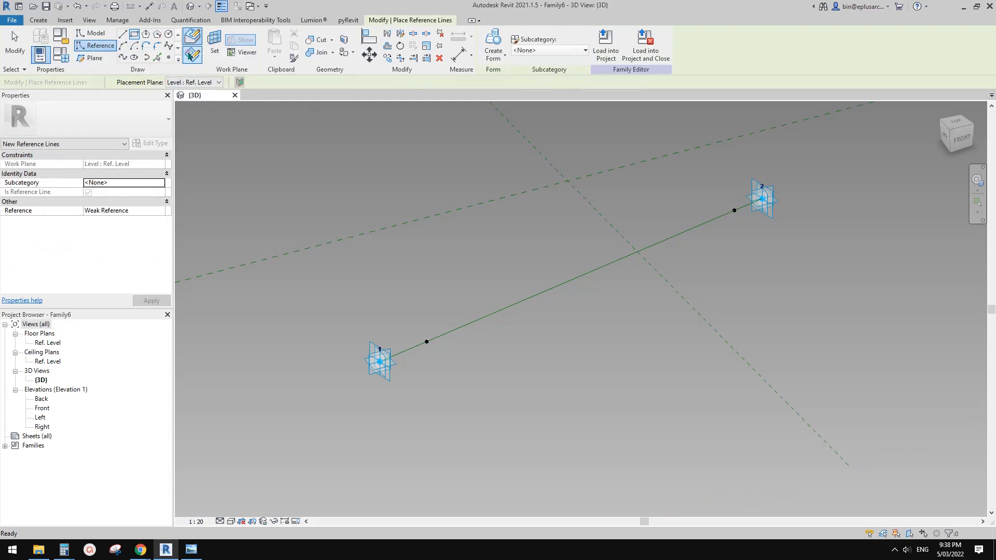
{"action": "left_click", "coordinate": [214, 42]}
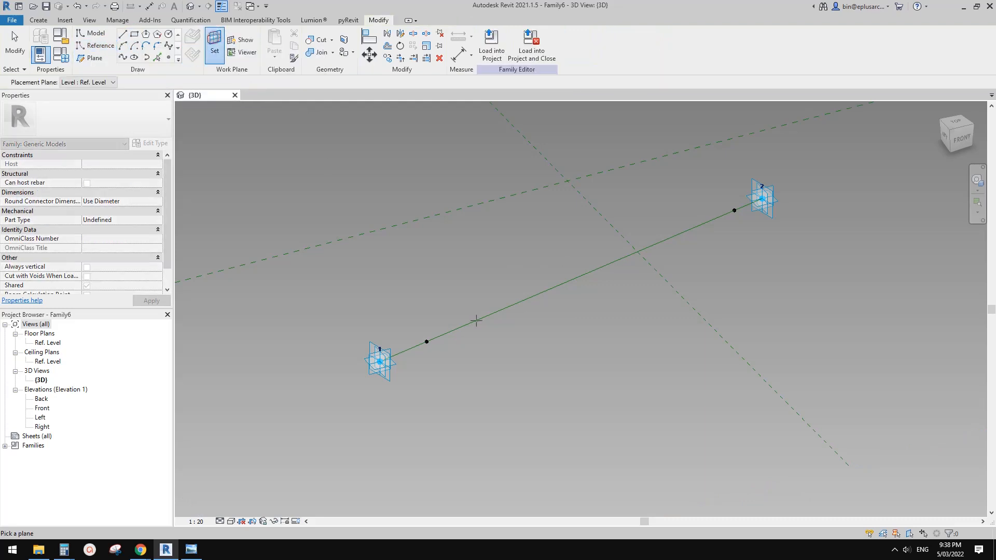
{"action": "left_click", "coordinate": [426, 342]}
{"action": "left_click", "coordinate": [426, 341]}
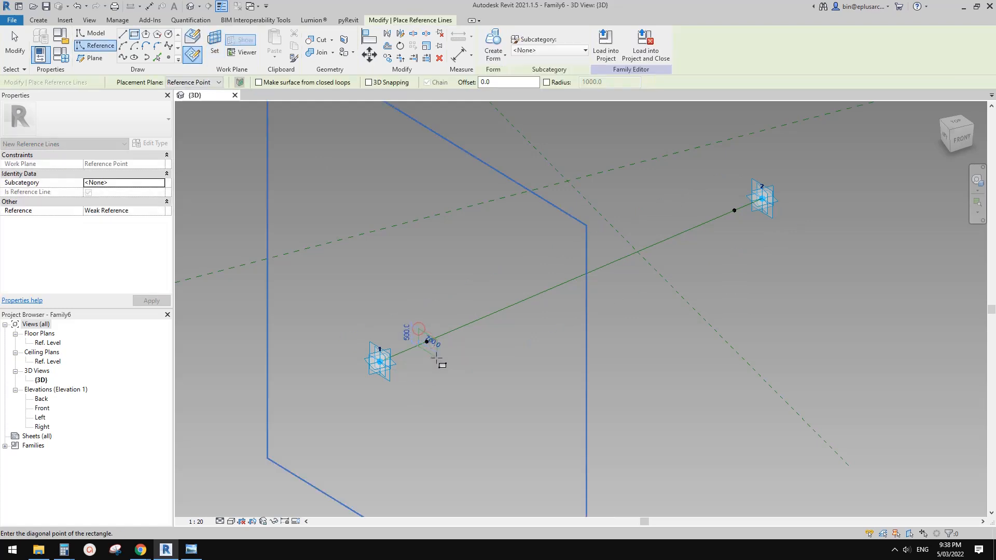
{"action": "left_click", "coordinate": [434, 358]}
Shift the reference rectangle slightly upward relative to the hosted point near adaptive point 1.
{"action": "scroll", "coordinate": [436, 361], "scroll_direction": "up", "scroll_amount": 2}
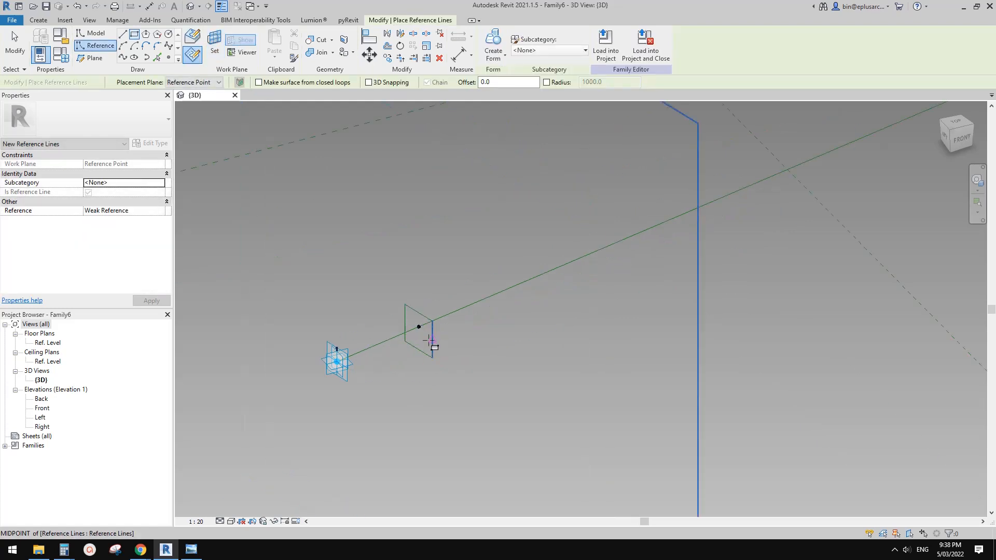
{"action": "key", "text": "Escape"}
{"action": "left_click_drag", "start_coordinate": [434, 342], "coordinate": [429, 334]}
{"action": "key", "text": "Escape"}
{"action": "left_click", "coordinate": [432, 335]}
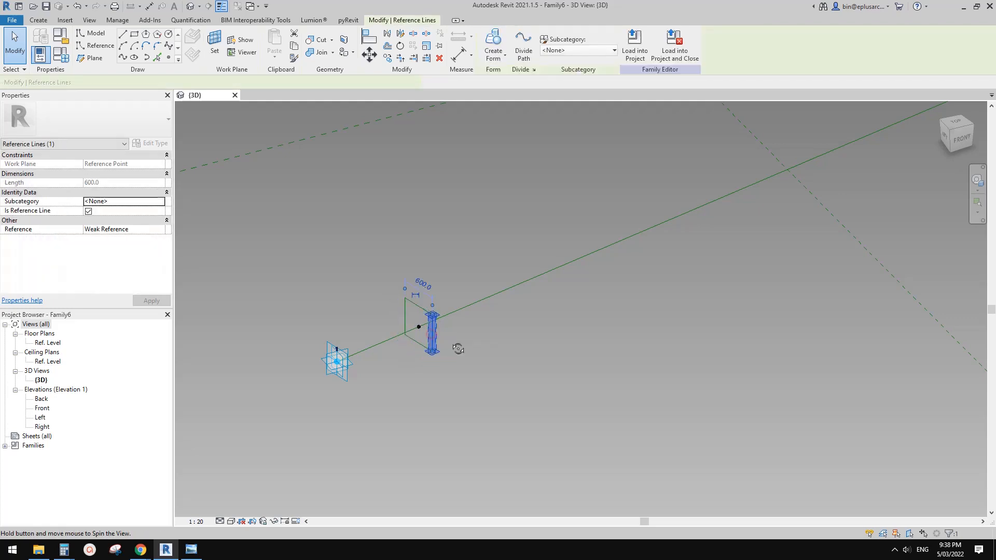
{"action": "middle_click_drag", "start_coordinate": [435, 337], "coordinate": [458, 347], "text": "shift"}
{"action": "left_click", "coordinate": [484, 344]}
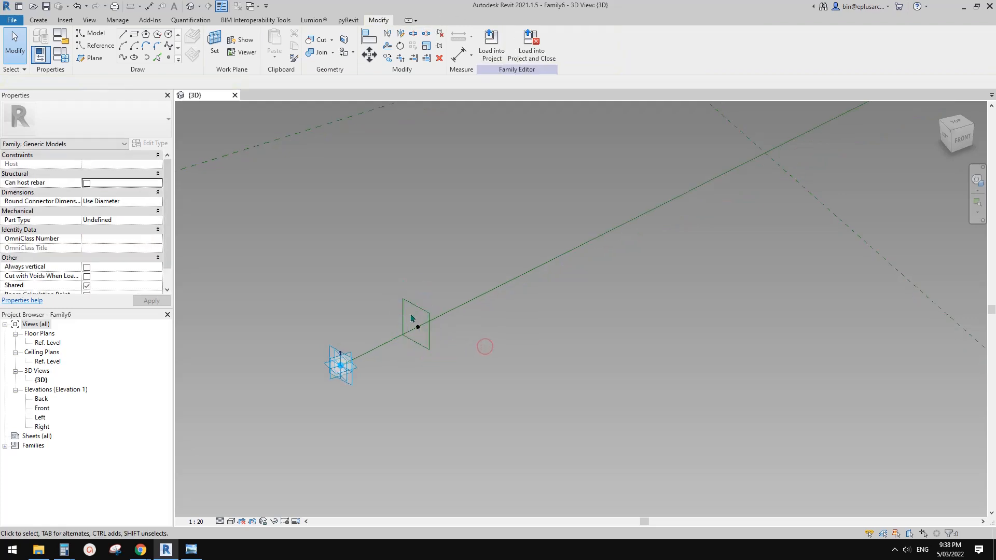
Check the rectangle's reference lines individually and as a connected chain.
{"action": "scroll", "coordinate": [405, 316], "scroll_direction": "up", "scroll_amount": 2}
{"action": "left_click", "coordinate": [396, 317]}
{"action": "left_click", "coordinate": [435, 273]}
{"action": "key", "text": "Tab"}
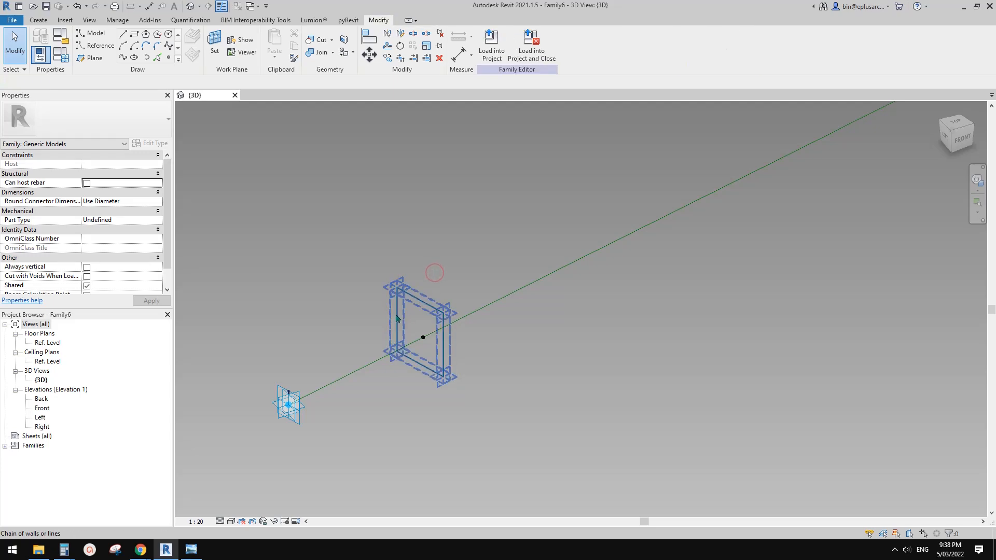
{"action": "left_click", "coordinate": [399, 317]}
{"action": "key", "text": "Escape"}
{"action": "scroll", "coordinate": [518, 299], "scroll_direction": "down", "scroll_amount": 3}
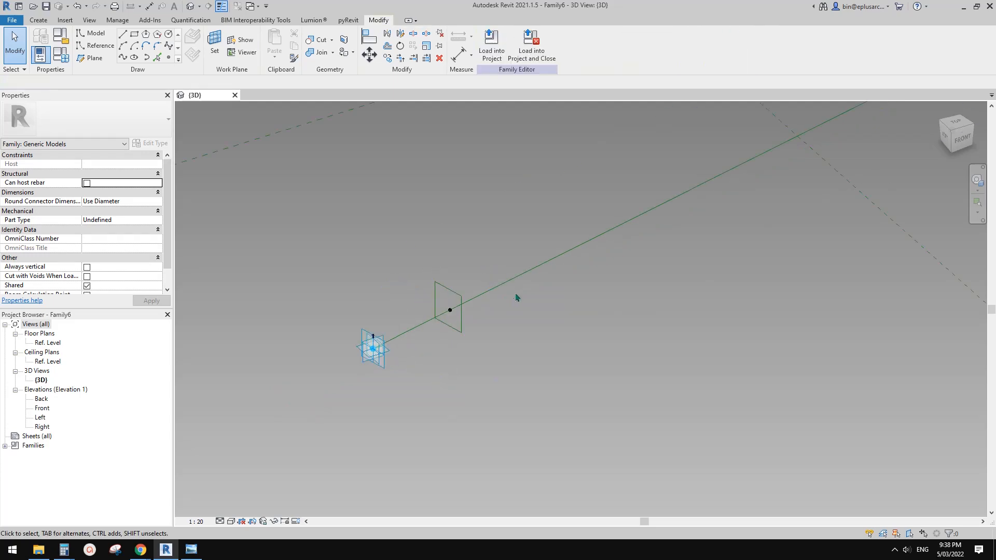
Draw a second reference-line rectangle on the work plane of the hosted point near adaptive point 2.
{"action": "middle_click_drag", "start_coordinate": [518, 298], "coordinate": [452, 320], "text": "shift"}
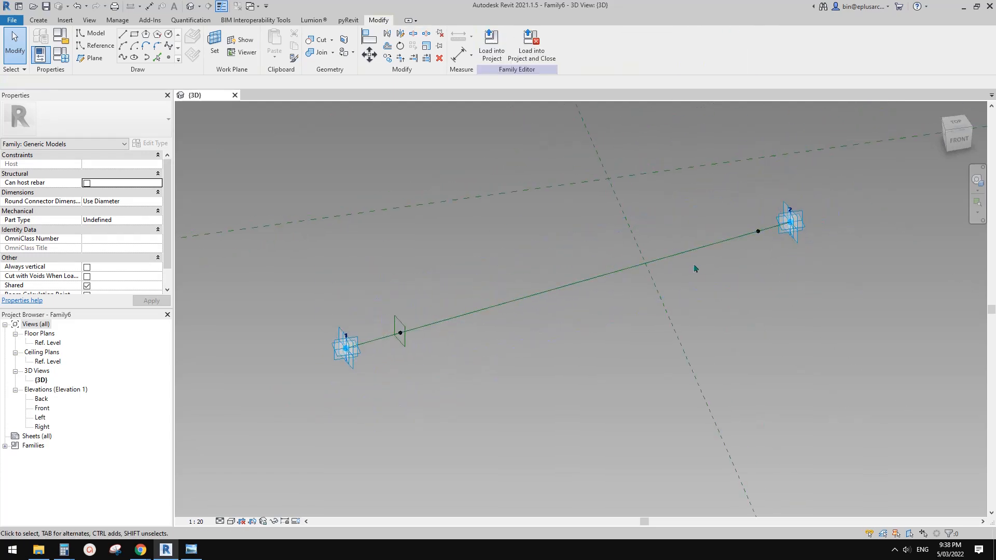
{"action": "middle_click_drag", "start_coordinate": [651, 264], "coordinate": [674, 274], "text": "shift"}
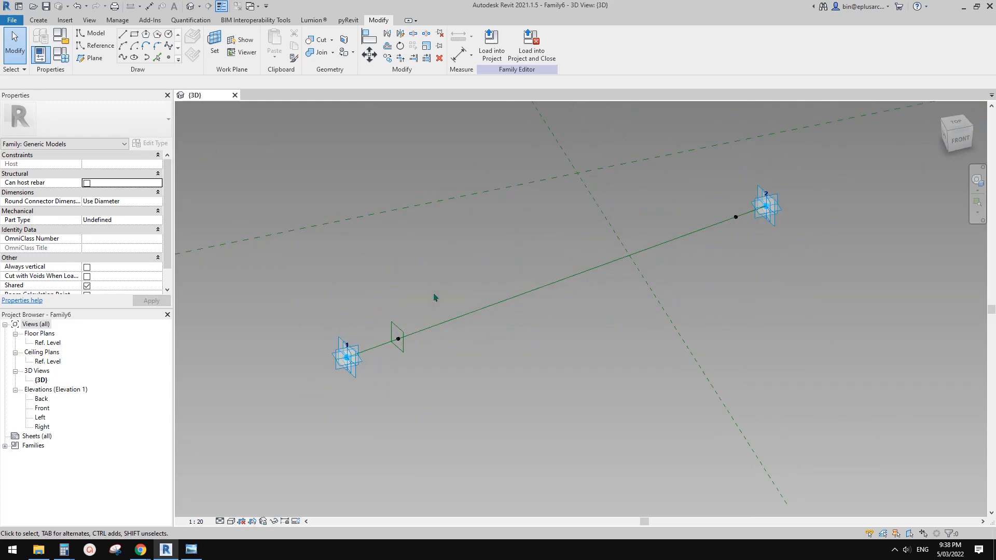
{"action": "middle_click_drag", "start_coordinate": [612, 280], "coordinate": [600, 287]}
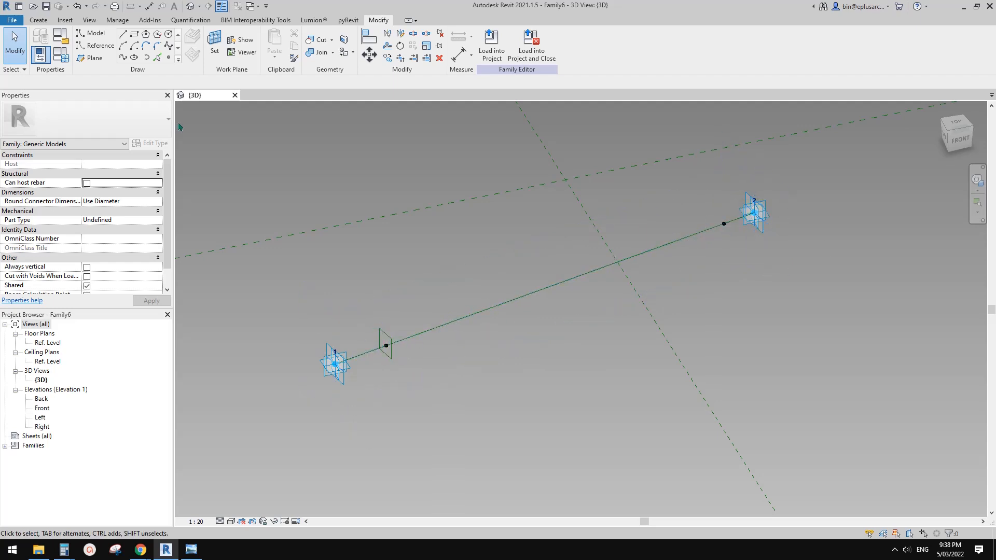
{"action": "left_click", "coordinate": [104, 48]}
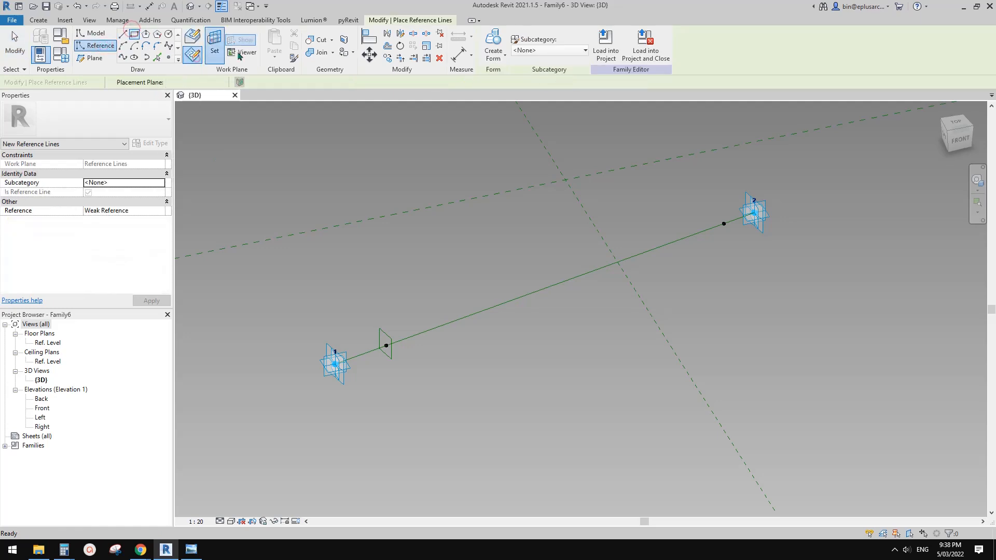
{"action": "left_click", "coordinate": [214, 44]}
{"action": "left_click", "coordinate": [723, 224]}
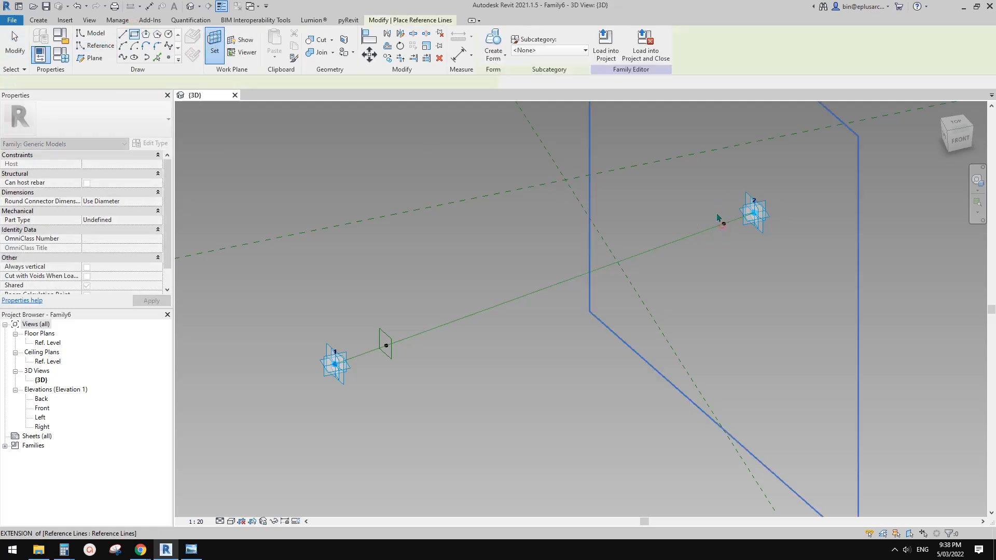
{"action": "key", "text": "Escape"}
{"action": "key", "text": "Escape"}
Create a solid form between the two complete reference rectangles.
{"action": "key", "text": "Tab"}
{"action": "left_click", "coordinate": [729, 240]}
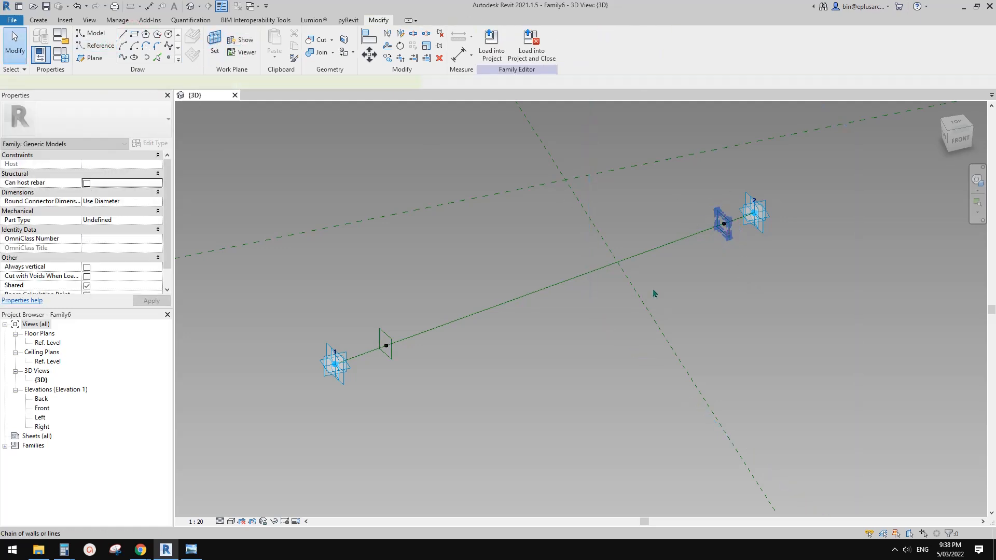
{"action": "key", "text": "Tab"}
{"action": "left_click", "coordinate": [393, 357], "text": "ctrl"}
{"action": "left_click", "coordinate": [493, 44]}
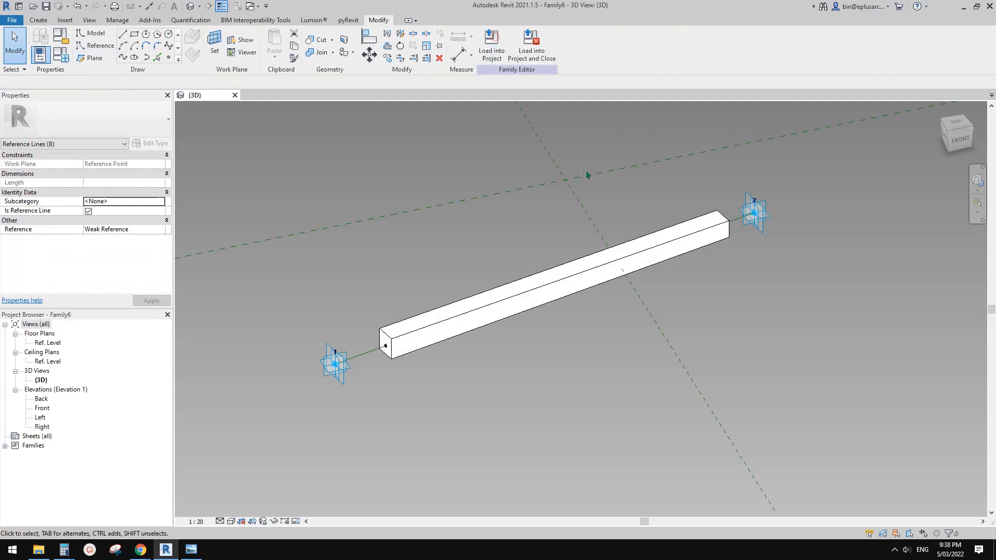
Slide the hosted point carrying the first profile along the reference line to its end at adaptive point 1.
{"action": "left_click", "coordinate": [607, 231]}
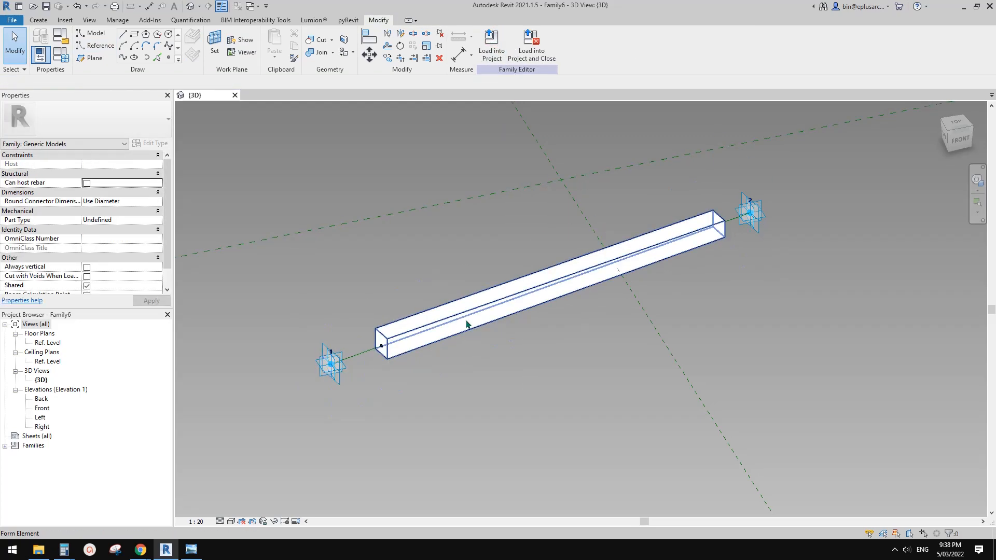
{"action": "left_click", "coordinate": [542, 335]}
{"action": "middle_click_drag", "start_coordinate": [660, 289], "coordinate": [674, 288], "text": "shift"}
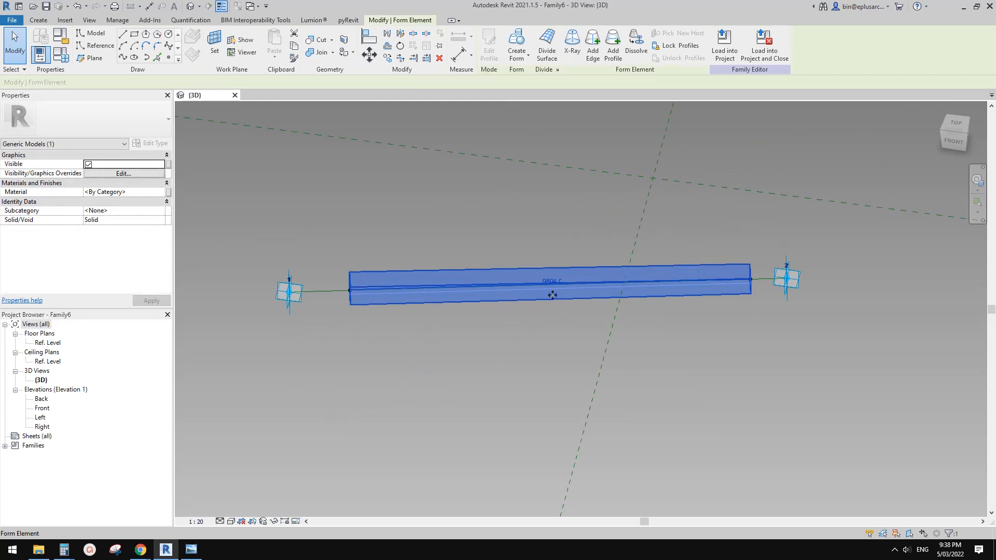
{"action": "left_click", "coordinate": [431, 312]}
{"action": "middle_click_drag", "start_coordinate": [316, 326], "coordinate": [355, 331], "text": "shift"}
{"action": "scroll", "coordinate": [356, 332], "scroll_direction": "up", "scroll_amount": 1}
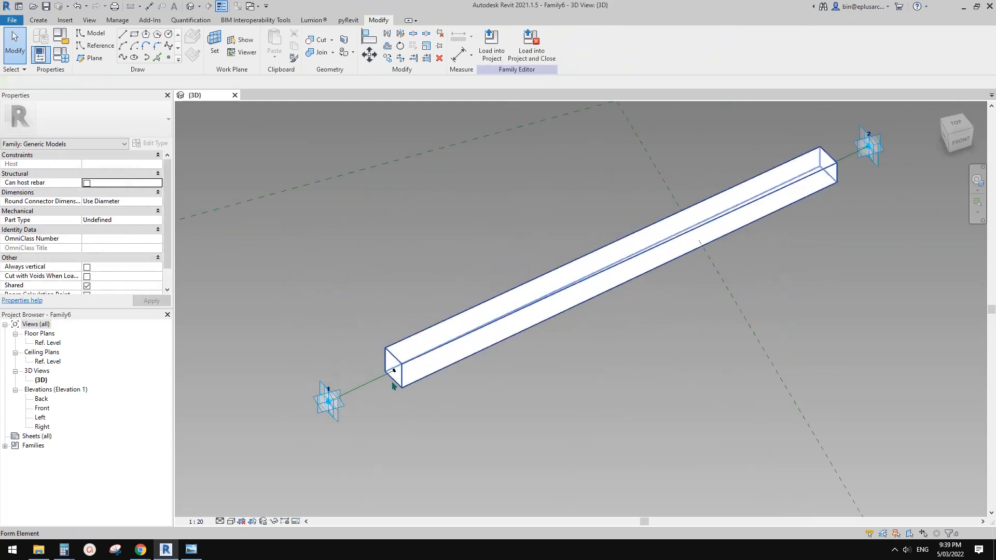
{"action": "left_click_drag", "start_coordinate": [362, 394], "coordinate": [325, 401]}
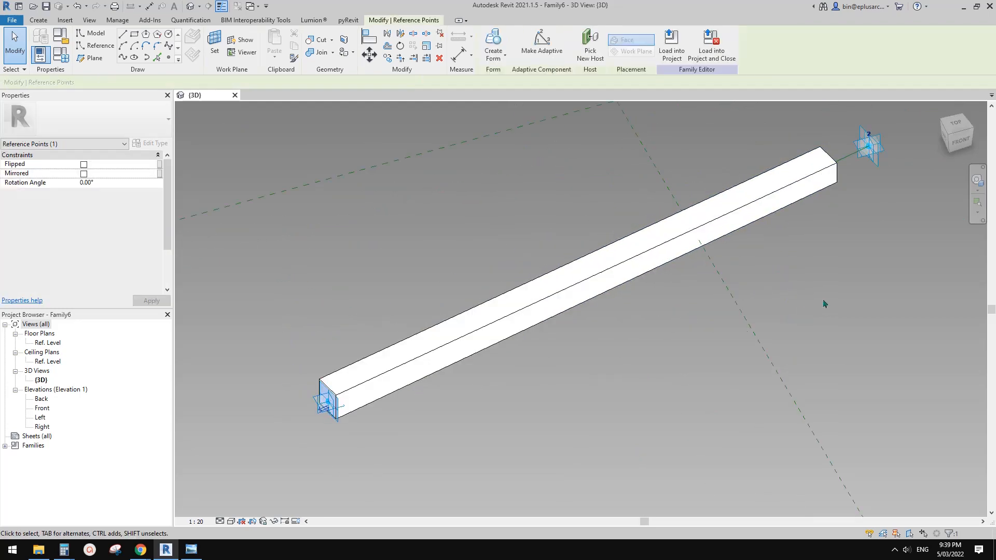
Slide the hosted point carrying the second profile along the reference line to its end at adaptive point 2.
{"action": "middle_click_drag", "start_coordinate": [825, 304], "coordinate": [705, 320], "text": "shift"}
{"action": "middle_click_drag", "start_coordinate": [923, 495], "coordinate": [696, 336]}
{"action": "scroll", "coordinate": [696, 336], "scroll_direction": "up", "scroll_amount": 1}
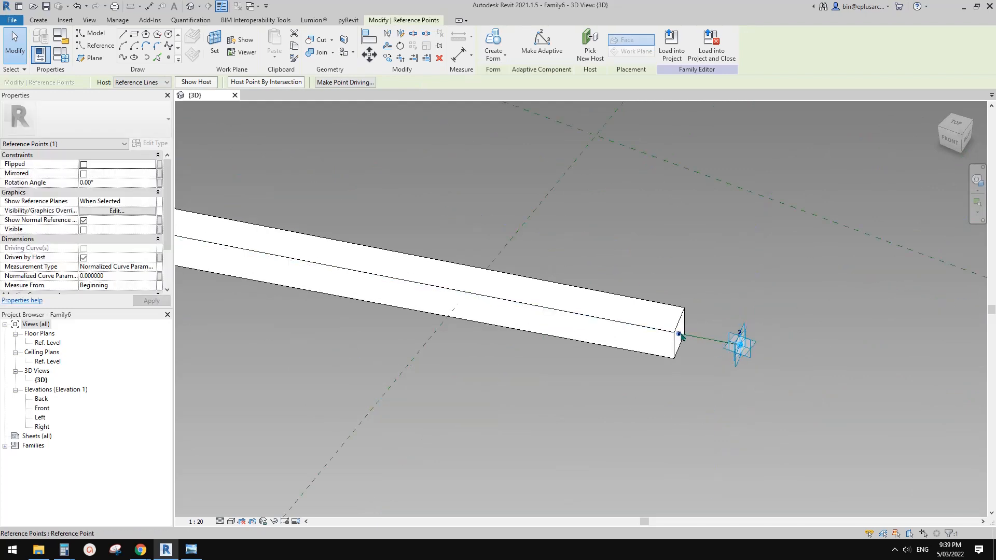
{"action": "left_click_drag", "start_coordinate": [680, 333], "coordinate": [733, 355]}
{"action": "middle_click_drag", "start_coordinate": [733, 356], "coordinate": [785, 360], "text": "shift"}
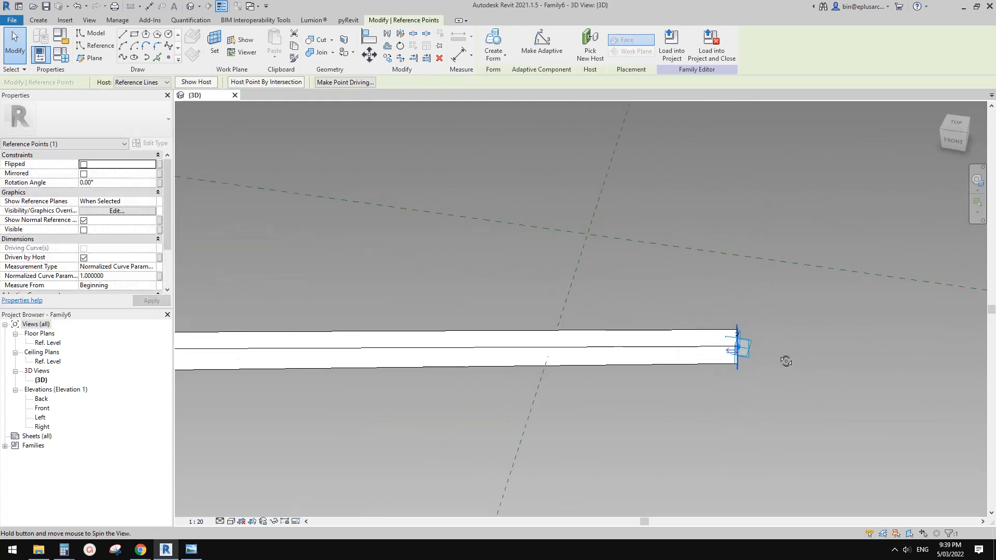
Move adaptive point 1 closer to adaptive point 2 to test how the batten adapts, and clear the selection.
{"action": "left_click", "coordinate": [748, 350]}
{"action": "scroll", "coordinate": [667, 414], "scroll_direction": "down", "scroll_amount": 2}
{"action": "middle_click_drag", "start_coordinate": [667, 413], "coordinate": [655, 382], "text": "shift"}
{"action": "middle_click_drag", "start_coordinate": [655, 382], "coordinate": [689, 322]}
{"action": "scroll", "coordinate": [673, 305], "scroll_direction": "down", "scroll_amount": 2}
{"action": "left_click", "coordinate": [717, 310]}
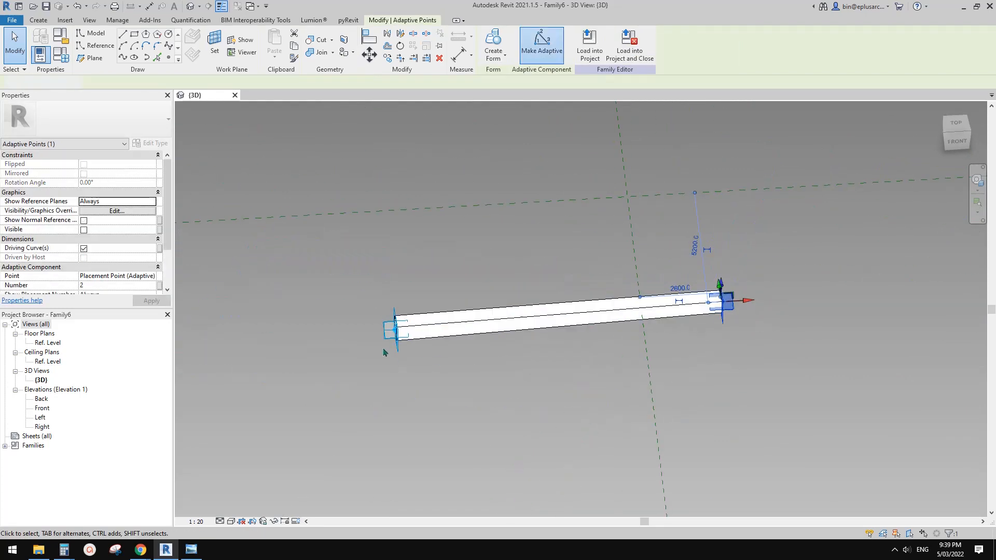
{"action": "left_click", "coordinate": [382, 351]}
{"action": "left_click_drag", "start_coordinate": [384, 334], "coordinate": [459, 311]}
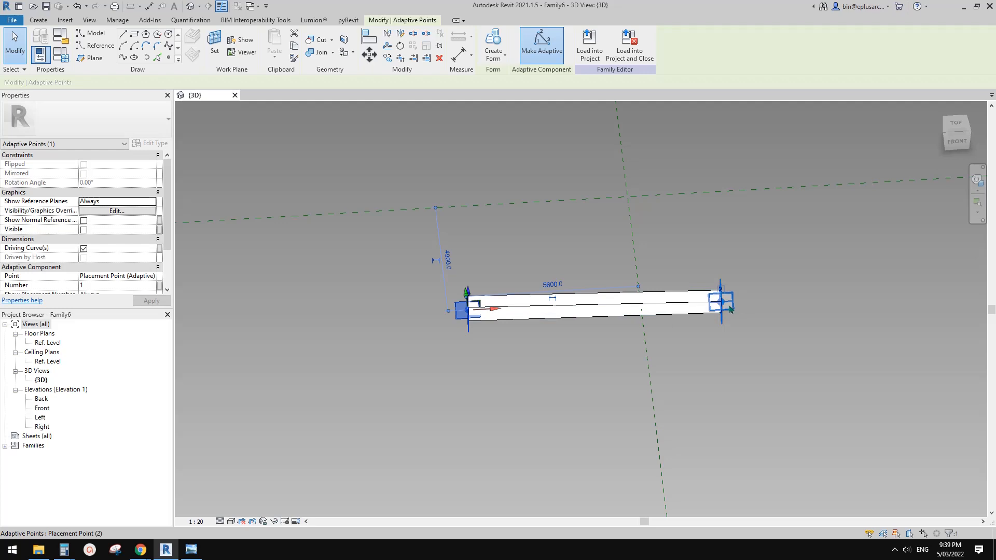
{"action": "left_click", "coordinate": [746, 255]}
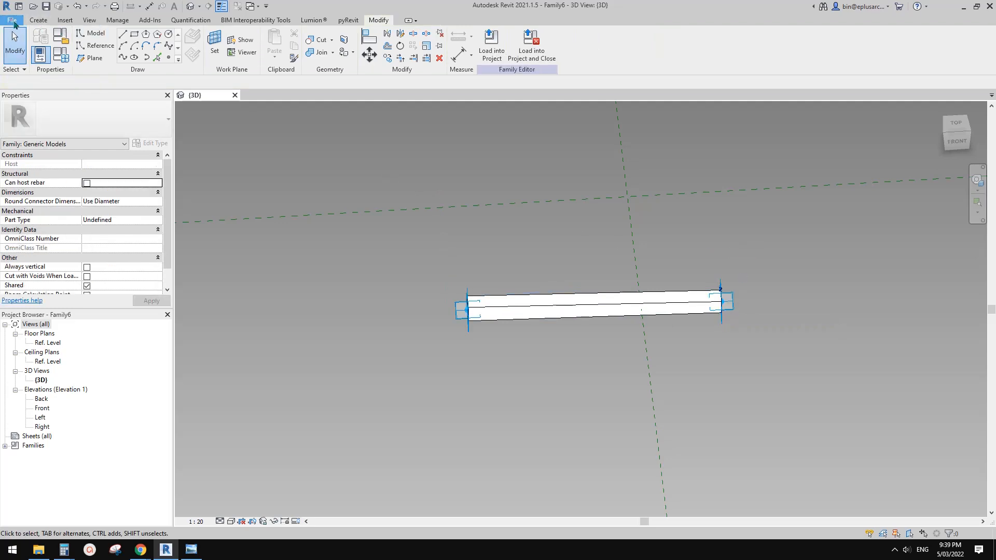
Create a new conceptual mass family from the Metric Mass.rft template.
{"action": "left_click", "coordinate": [12, 21]}
{"action": "mouse_move", "coordinate": [68, 64]}
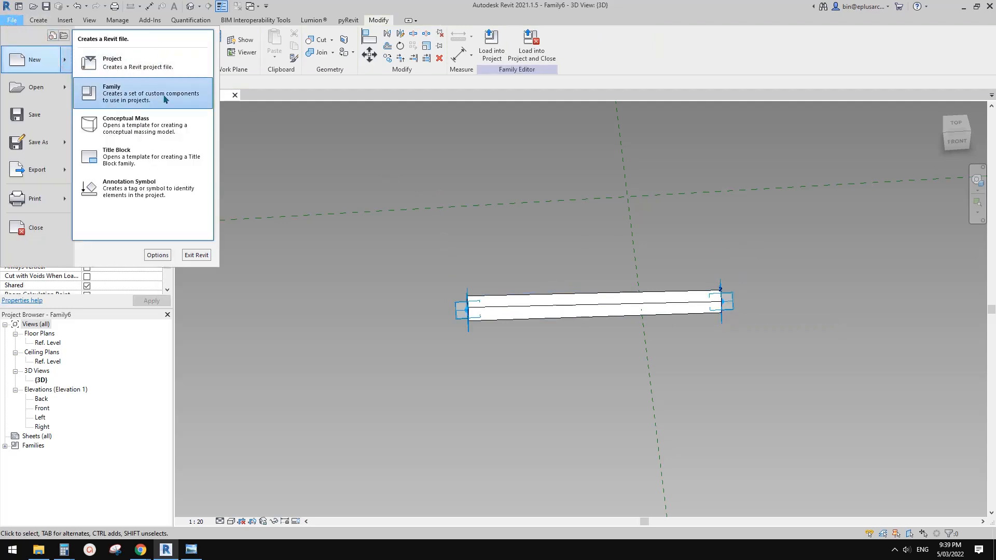
{"action": "left_click", "coordinate": [149, 128]}
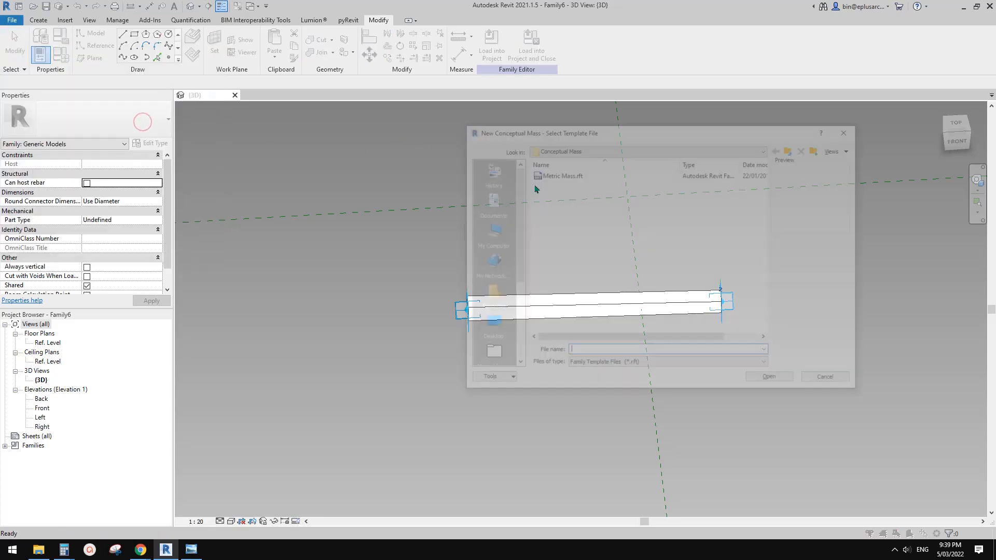
{"action": "left_click", "coordinate": [548, 176]}
{"action": "double_click", "coordinate": [548, 174]}
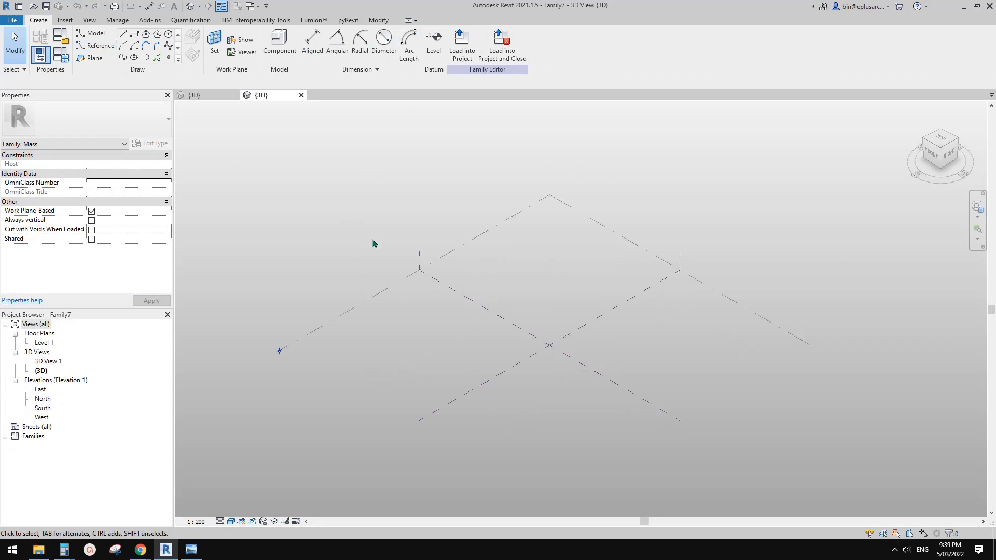
Activate the Spline Through Points tool for drawing reference lines on Level 1.
{"action": "left_click", "coordinate": [97, 49]}
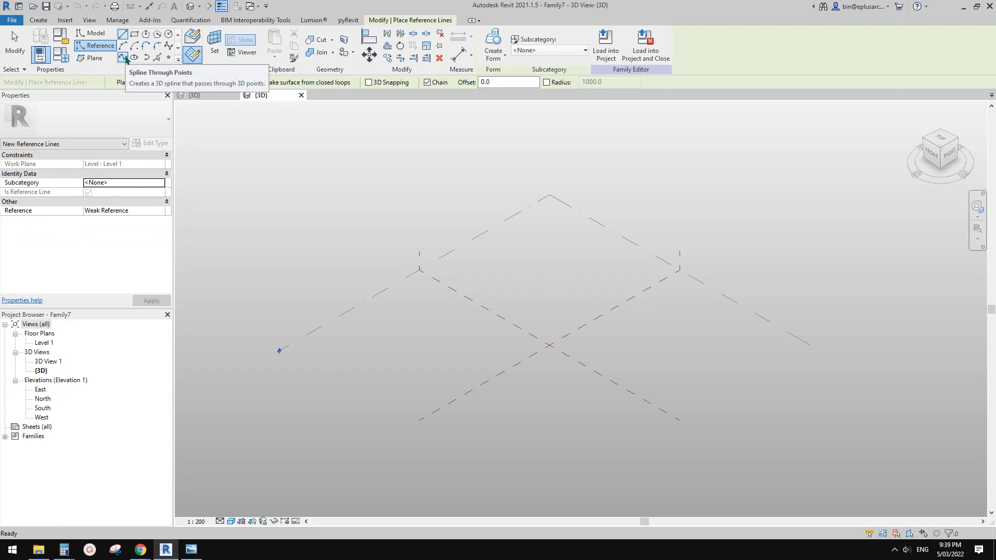
{"action": "left_click", "coordinate": [126, 60]}
{"action": "left_click", "coordinate": [414, 350]}
{"action": "left_click", "coordinate": [462, 323]}
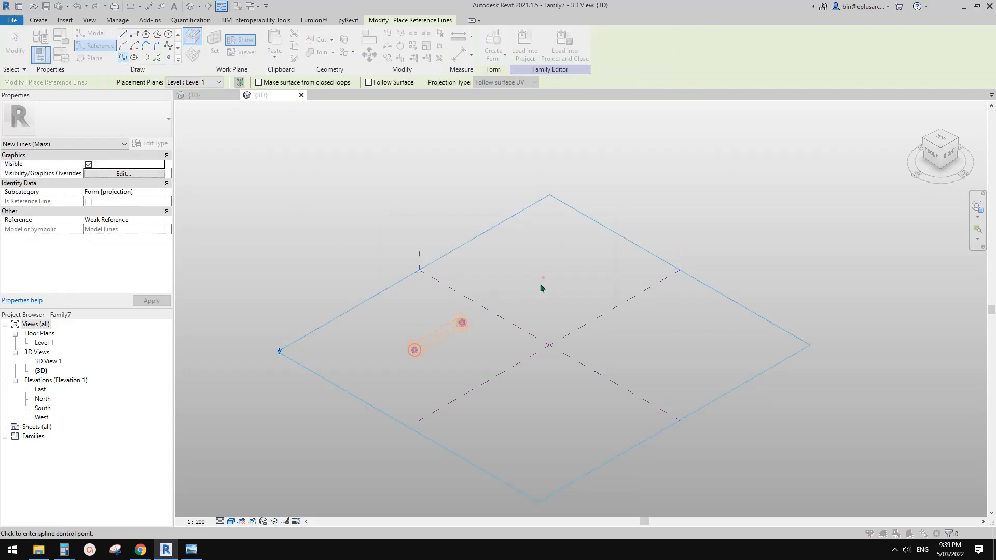
{"action": "key", "text": "Escape"}
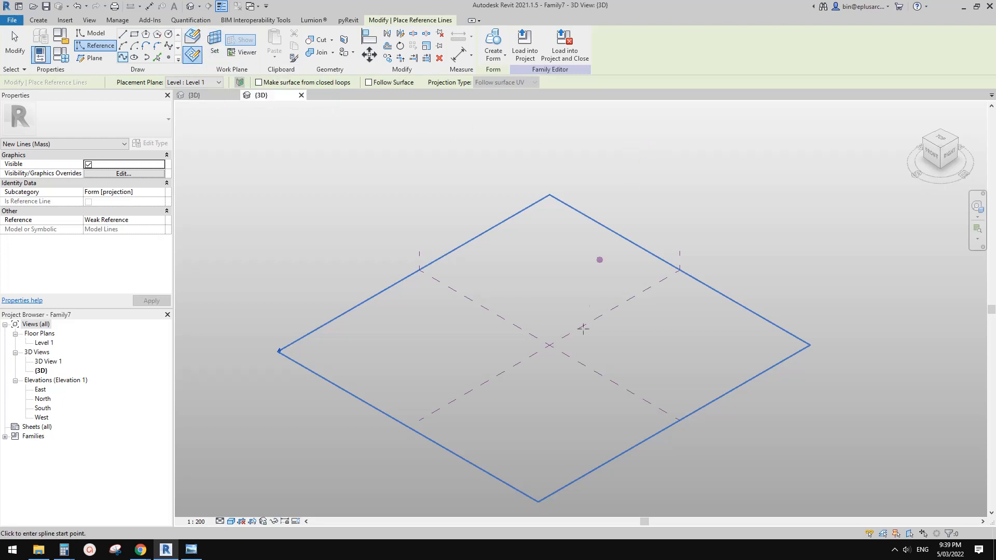
Draw a three-point reference spline on Level 1, accepting the off-axis warning.
{"action": "left_click", "coordinate": [419, 342]}
{"action": "left_click", "coordinate": [457, 320]}
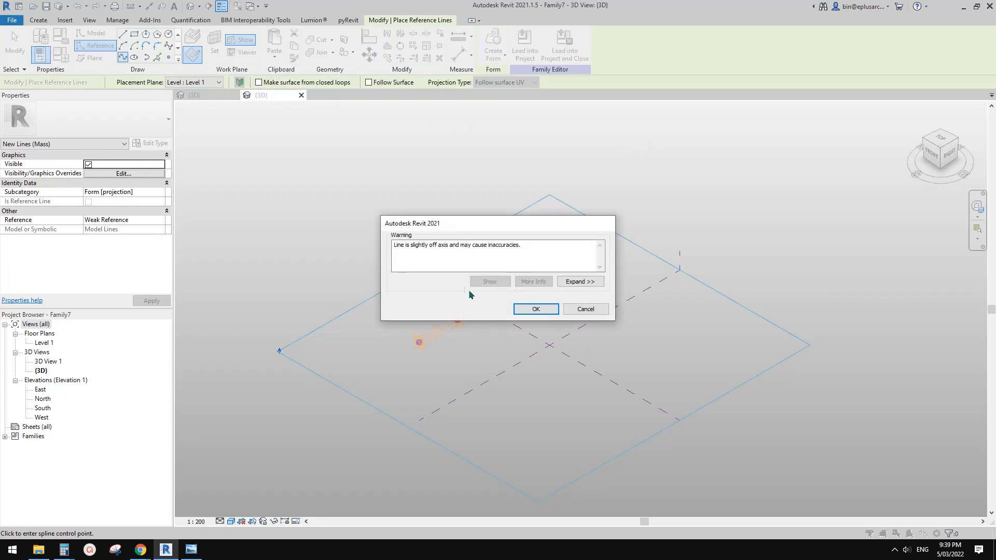
{"action": "left_click", "coordinate": [546, 313]}
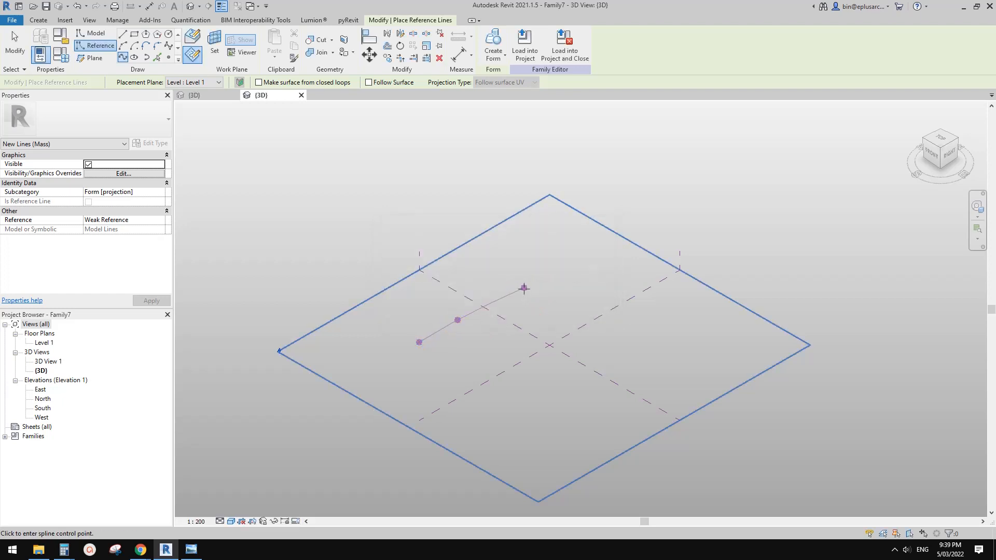
{"action": "left_click", "coordinate": [524, 289]}
{"action": "key", "text": "Escape"}
Draw two more three-point reference splines roughly parallel to the first on Level 1, and finish drawing.
{"action": "left_click", "coordinate": [454, 373]}
{"action": "left_click", "coordinate": [497, 349]}
{"action": "left_click", "coordinate": [565, 315]}
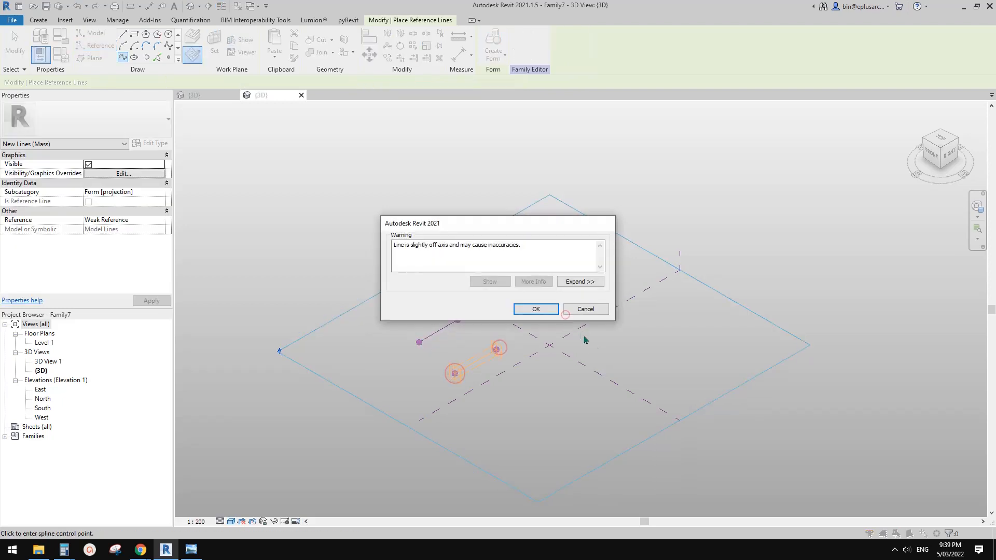
{"action": "left_click", "coordinate": [542, 310]}
{"action": "key", "text": "Escape"}
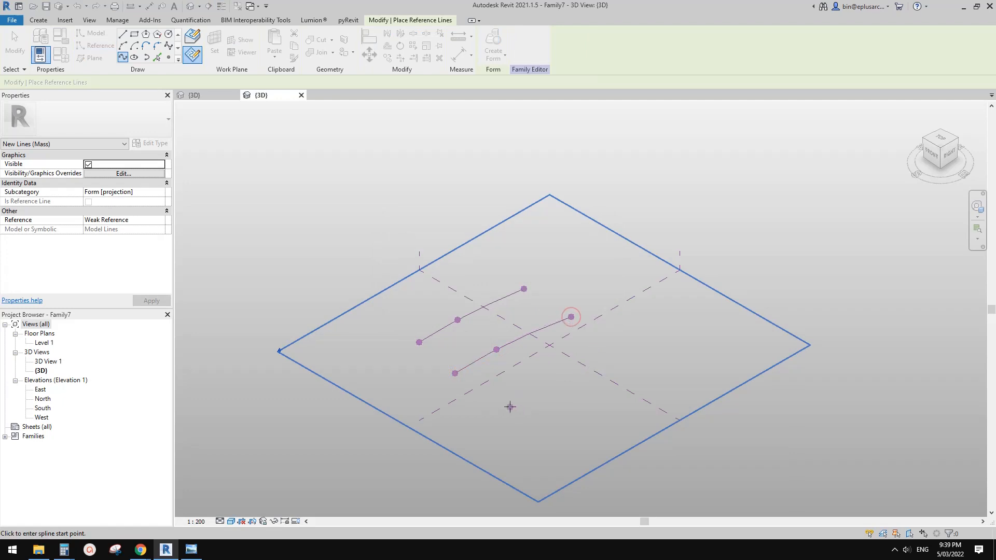
{"action": "key", "text": "Escape"}
{"action": "key", "text": "Escape"}
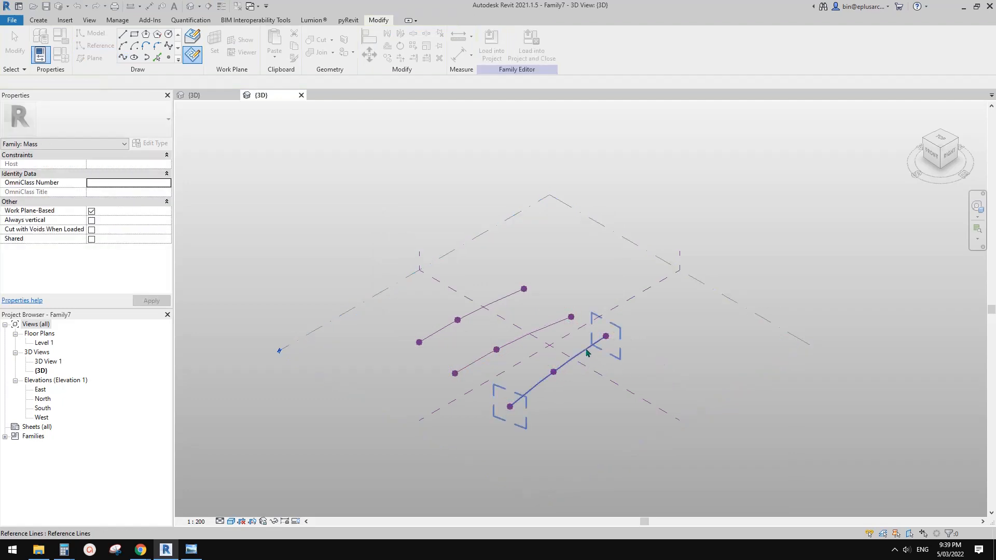
Create a surface form from the three reference splines and raise the middle spline's central point slightly to arch it.
{"action": "left_click", "coordinate": [510, 304], "text": "ctrl"}
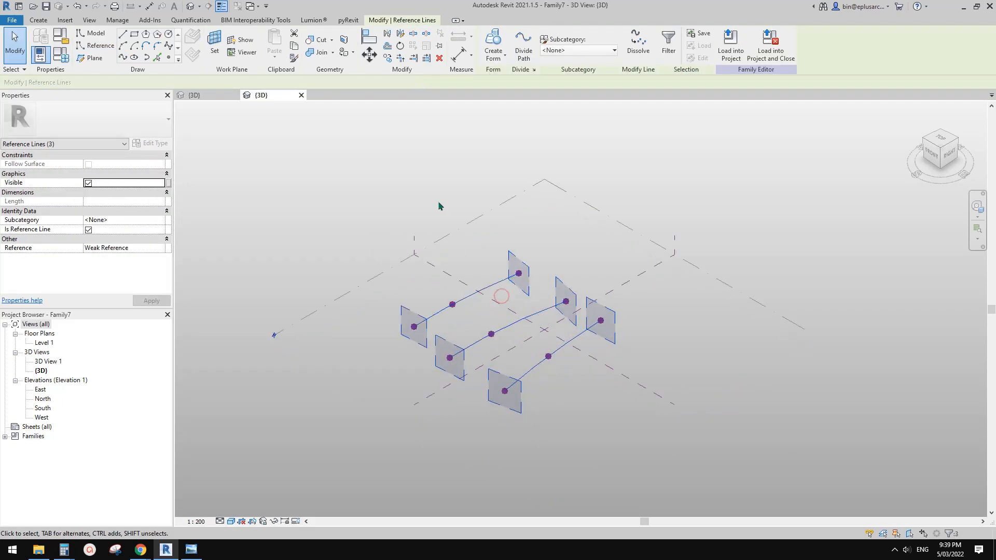
{"action": "left_click", "coordinate": [494, 41]}
{"action": "scroll", "coordinate": [497, 343], "scroll_direction": "up", "scroll_amount": 1}
{"action": "middle_click_drag", "start_coordinate": [512, 350], "coordinate": [550, 417], "text": "shift"}
{"action": "scroll", "coordinate": [535, 356], "scroll_direction": "up", "scroll_amount": 2}
{"action": "left_click", "coordinate": [489, 359]}
{"action": "left_click", "coordinate": [649, 424]}
Divide the curved form's surface into a UV grid.
{"action": "left_click", "coordinate": [573, 363]}
{"action": "middle_click_drag", "start_coordinate": [529, 326], "coordinate": [552, 356], "text": "shift"}
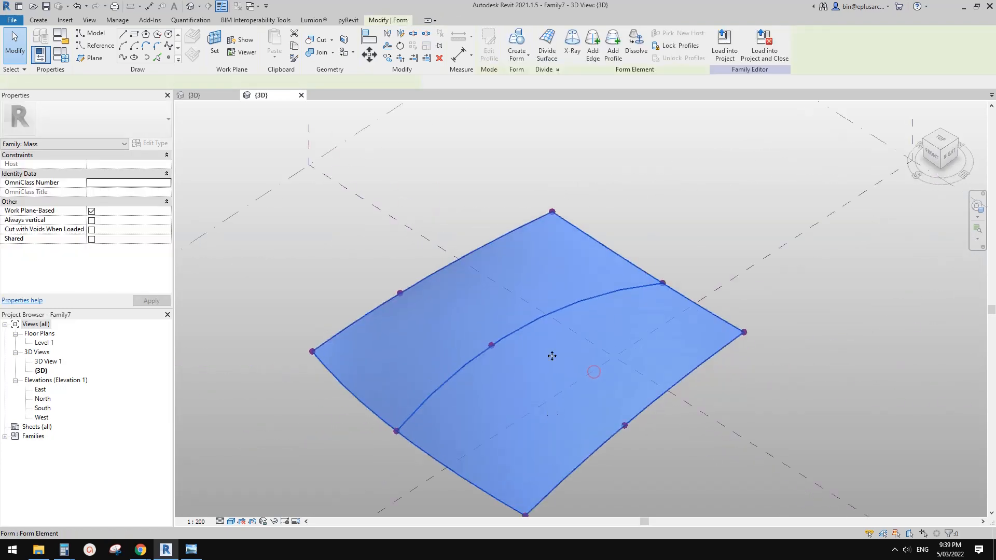
{"action": "left_click", "coordinate": [544, 47]}
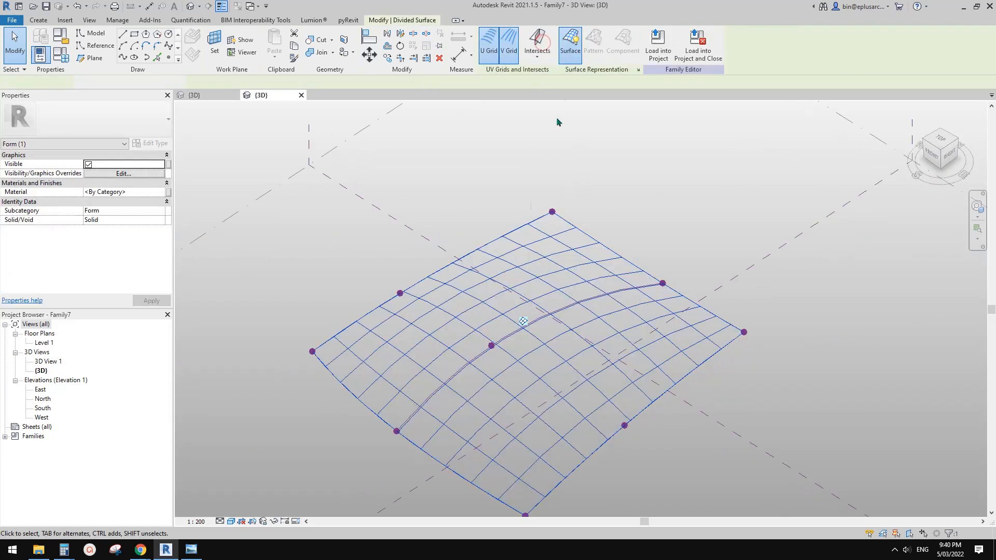
Set the divided surface's U grid number to 5 and its V grid number to 30.
{"action": "middle_click_drag", "start_coordinate": [540, 171], "coordinate": [535, 263], "text": "shift"}
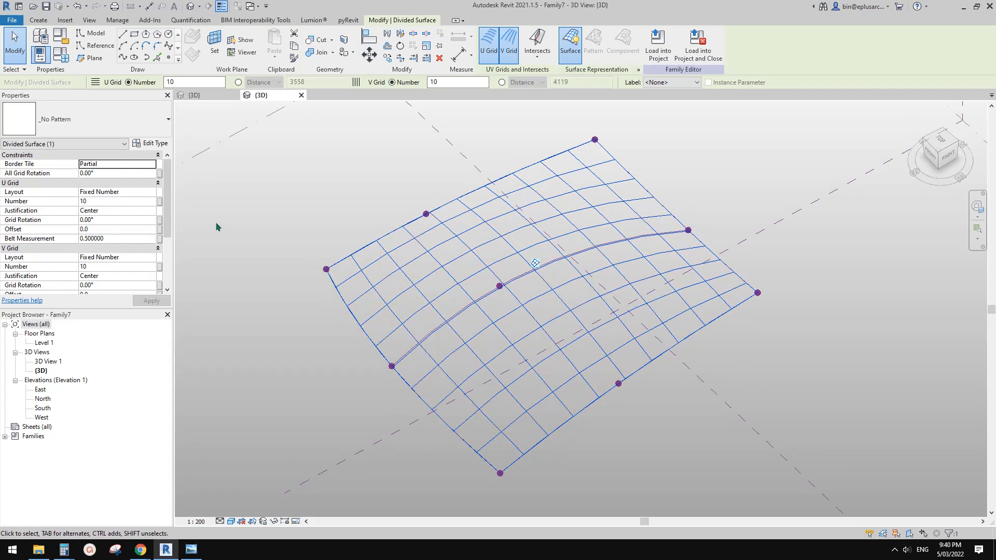
{"action": "left_click", "coordinate": [94, 201]}
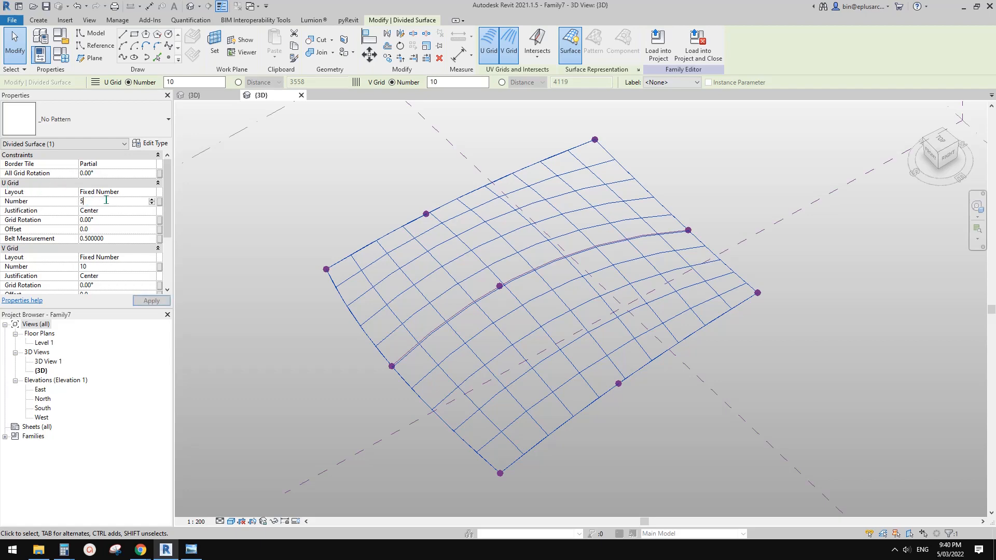
{"action": "middle_click_drag", "start_coordinate": [493, 300], "coordinate": [495, 206], "text": "shift"}
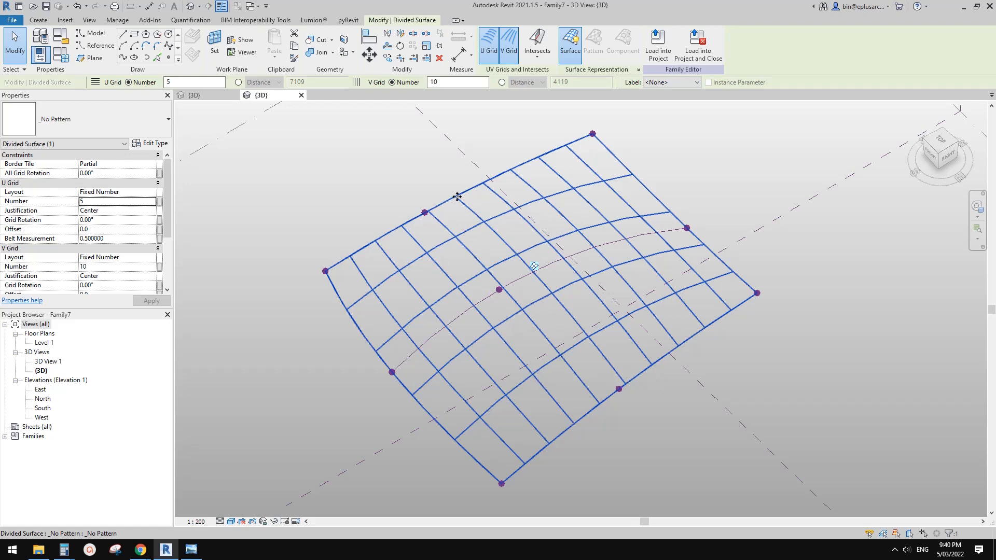
{"action": "middle_click_drag", "start_coordinate": [500, 282], "coordinate": [495, 287], "text": "shift"}
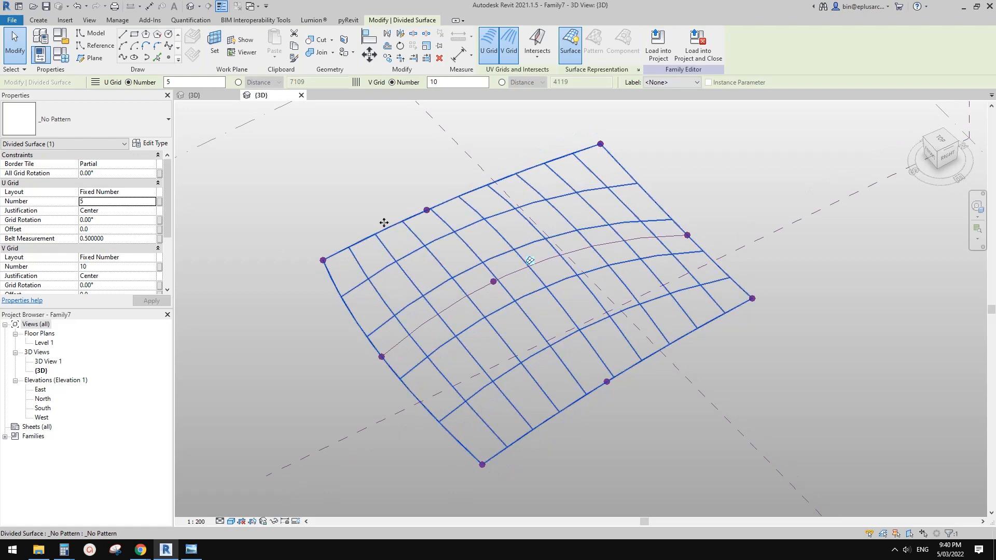
{"action": "left_click", "coordinate": [106, 268]}
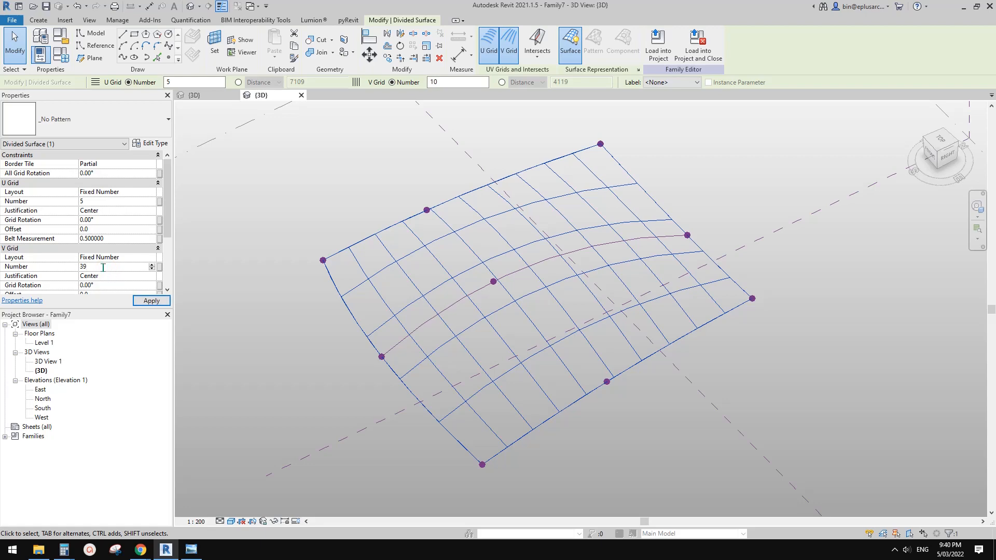
{"action": "type", "text": "30"}
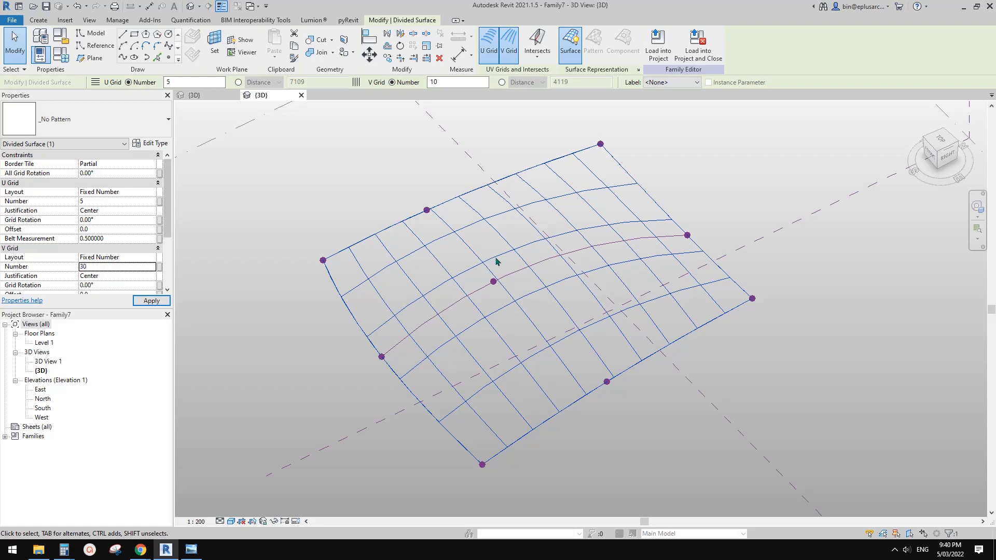
{"action": "key", "text": "Escape"}
{"action": "middle_click_drag", "start_coordinate": [519, 280], "coordinate": [534, 316], "text": "shift"}
{"action": "mouse_move", "coordinate": [423, 331]}
{"action": "middle_mouse_down", "text": "shift"}
{"action": "mouse_move", "coordinate": [456, 349]}
{"action": "mouse_move", "coordinate": [423, 341]}
{"action": "middle_mouse_up", "text": "shift"}
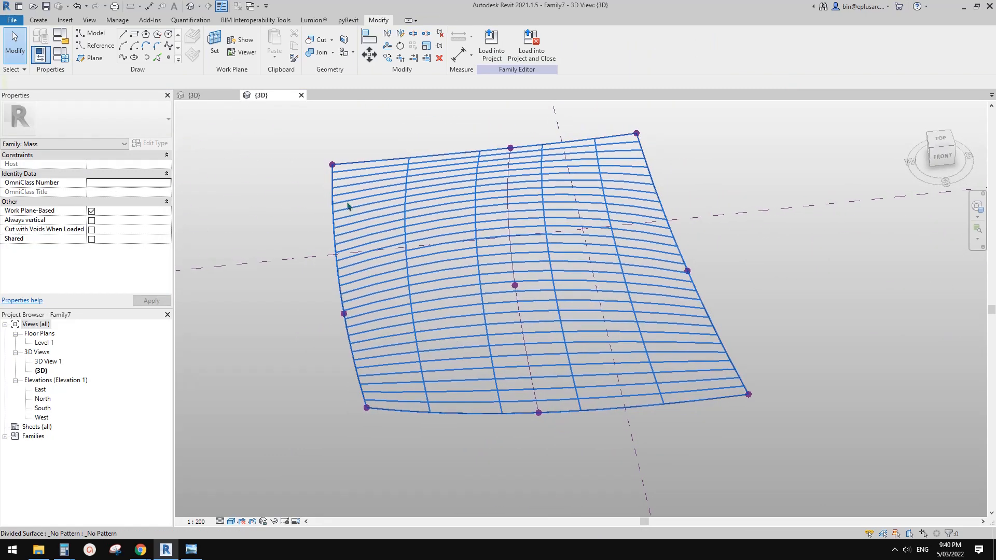
{"action": "left_click", "coordinate": [194, 95]}
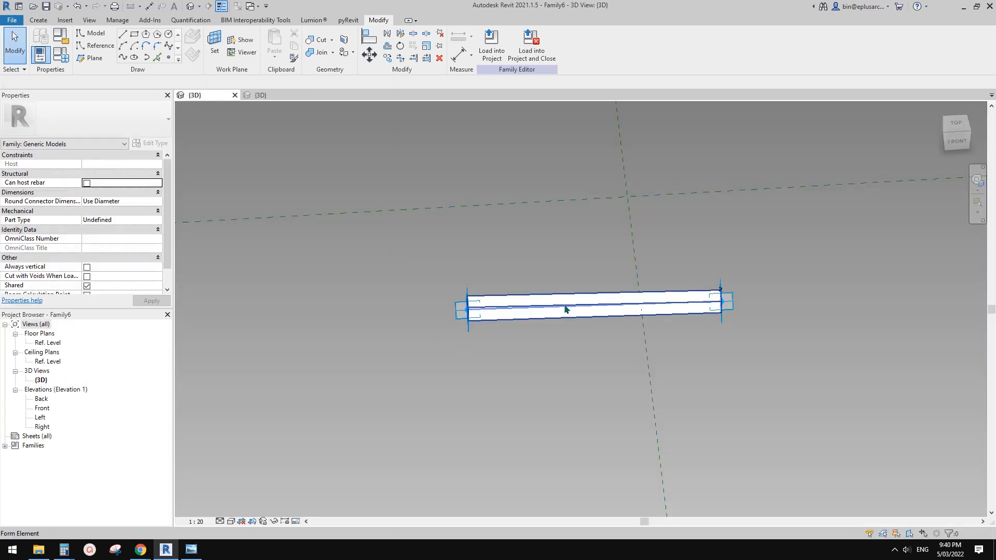
{"action": "left_click", "coordinate": [266, 95]}
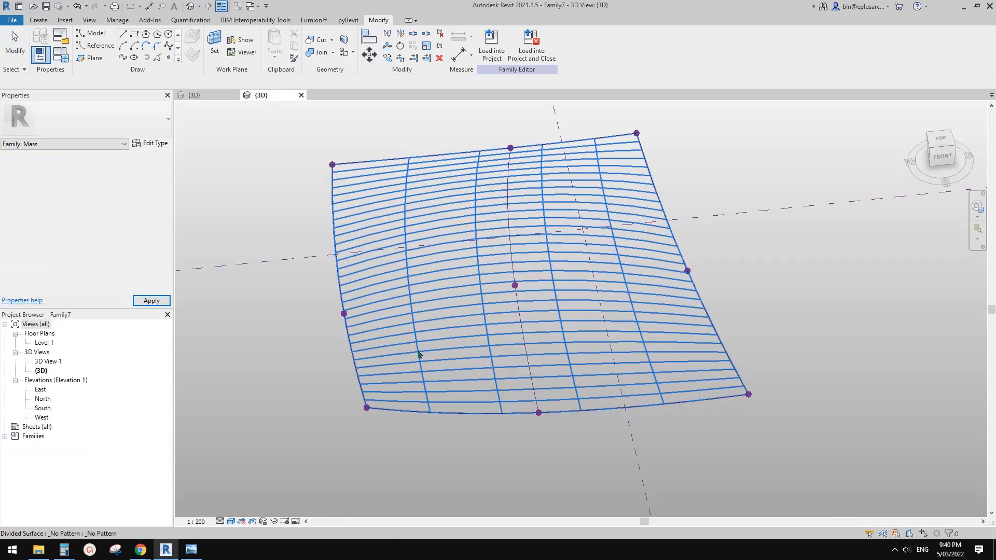
Turn on the display of nodes in the divided surface's surface representation.
{"action": "scroll", "coordinate": [488, 349], "scroll_direction": "up", "scroll_amount": 2}
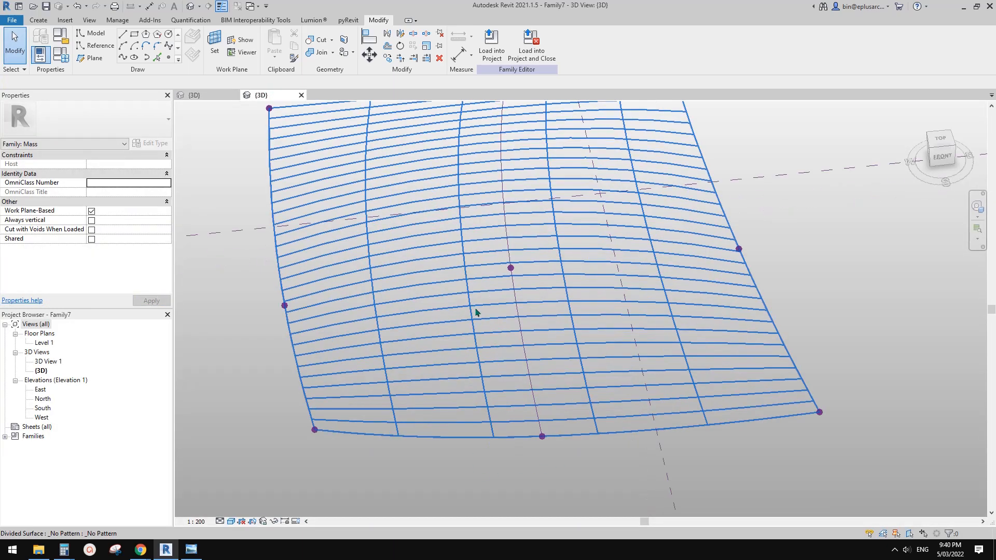
{"action": "left_click", "coordinate": [469, 304]}
{"action": "middle_click_drag", "start_coordinate": [469, 303], "coordinate": [471, 336]}
{"action": "middle_click_drag", "start_coordinate": [471, 337], "coordinate": [500, 310], "text": "shift"}
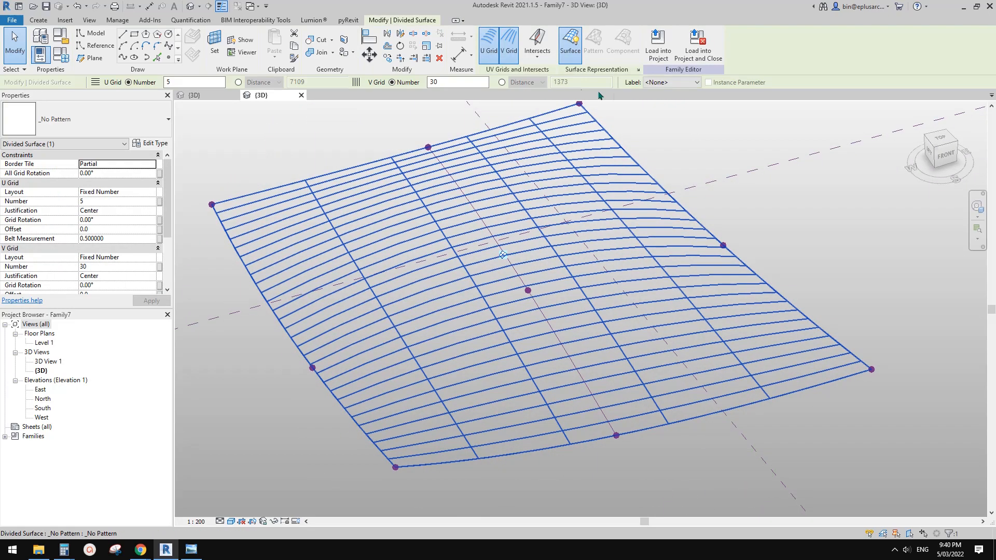
{"action": "left_click", "coordinate": [638, 71]}
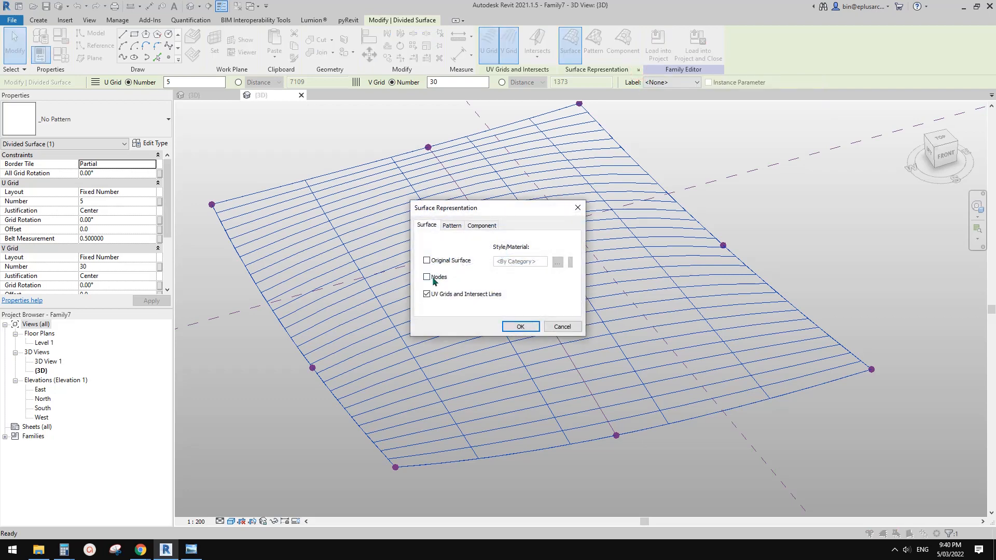
{"action": "left_click", "coordinate": [520, 327]}
Load the two-point batten family into the mass and place one batten between matching nodes on two adjacent long grid lines.
{"action": "left_click", "coordinate": [210, 94]}
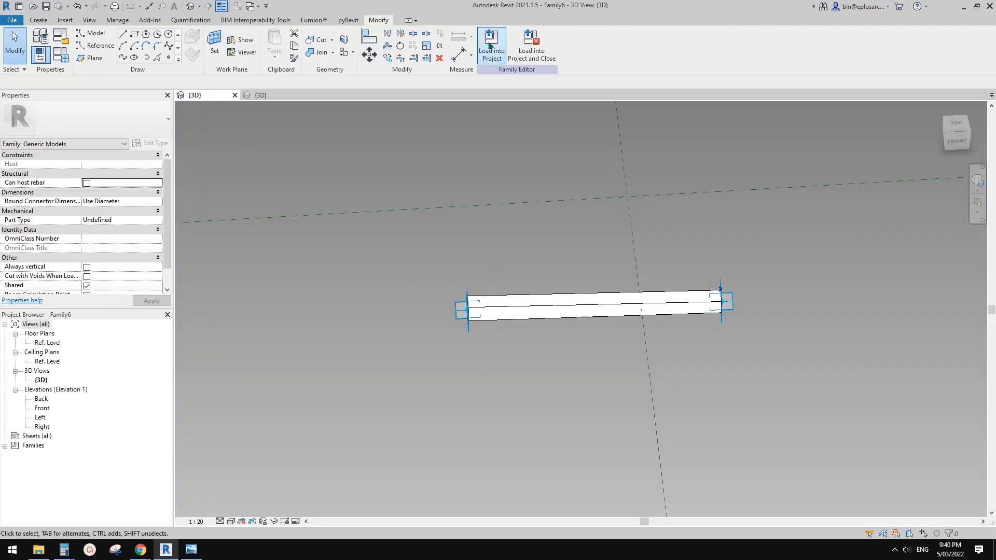
{"action": "left_click", "coordinate": [260, 95]}
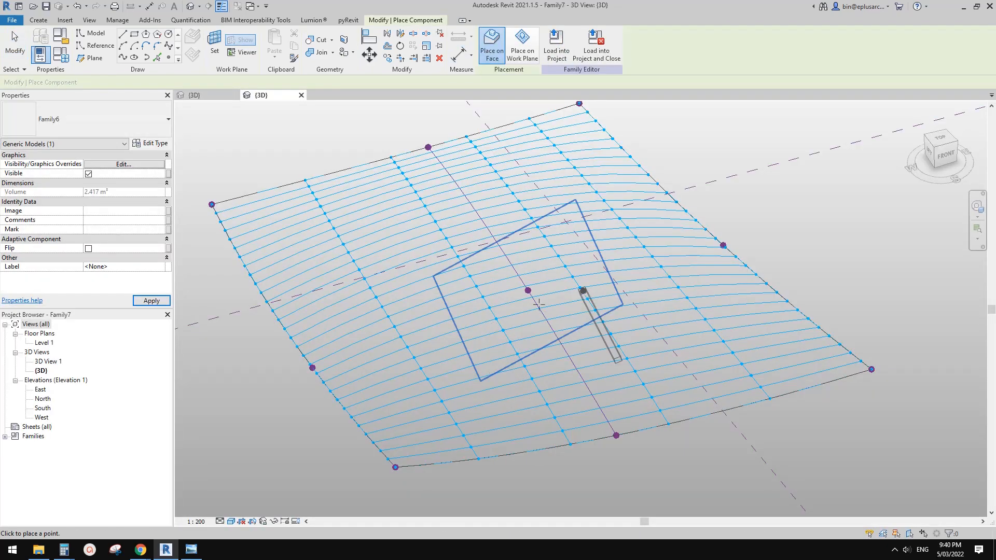
{"action": "scroll", "coordinate": [446, 394], "scroll_direction": "up", "scroll_amount": 3}
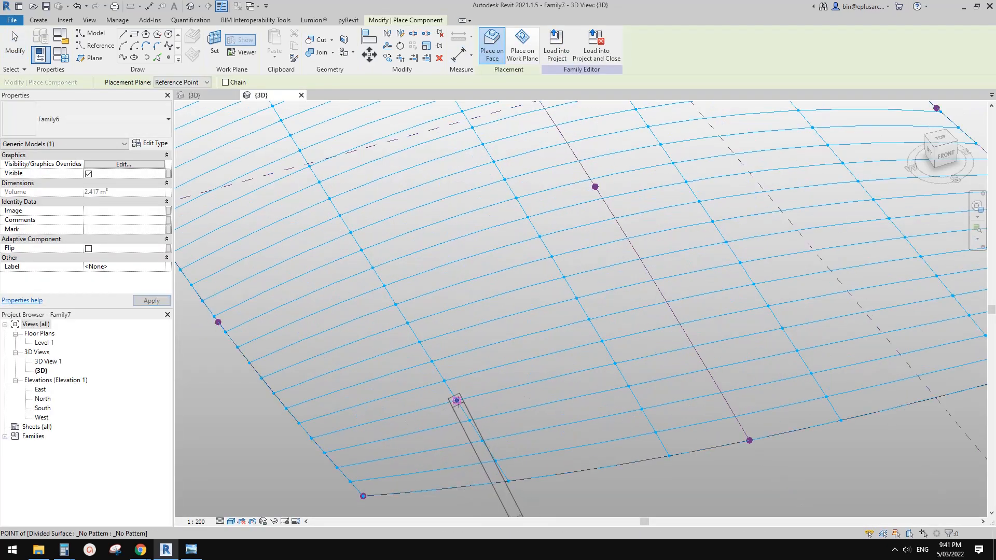
{"action": "left_click", "coordinate": [604, 368]}
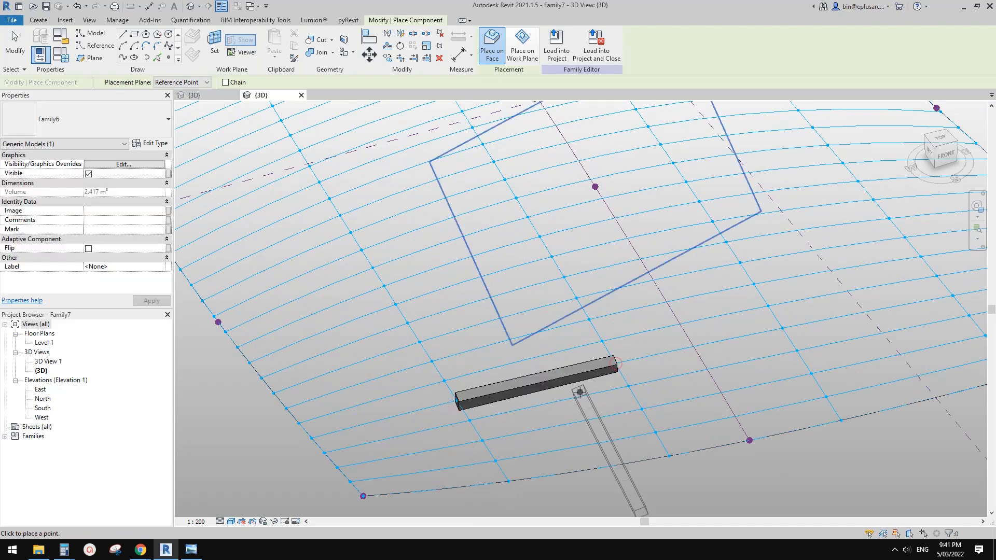
{"action": "middle_click_drag", "start_coordinate": [586, 411], "coordinate": [444, 317]}
{"action": "key", "text": "Escape"}
{"action": "key", "text": "Escape"}
{"action": "scroll", "coordinate": [542, 364], "scroll_direction": "down", "scroll_amount": 1}
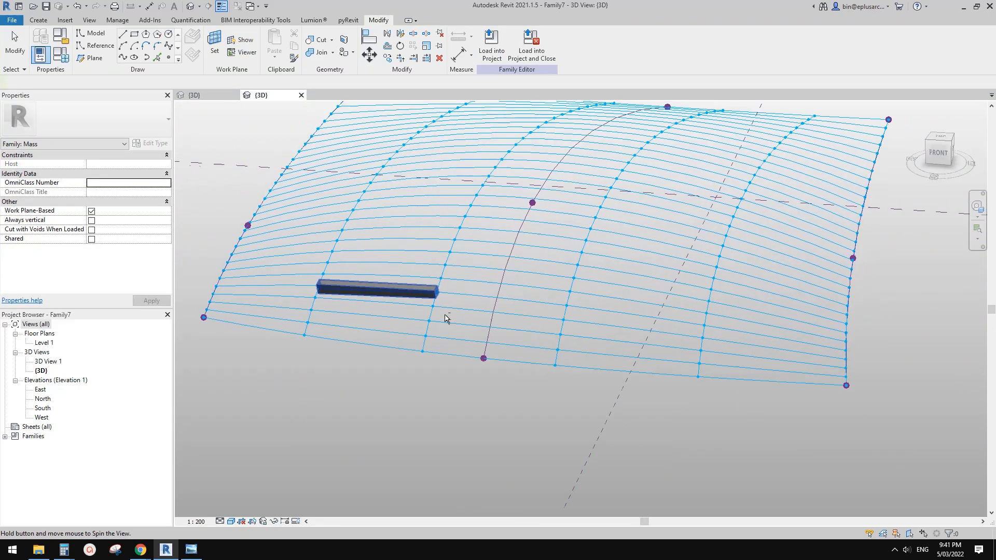
Place a second Family6 batten end to end with the first, from its end node to the matching node on the next long grid line.
{"action": "left_click", "coordinate": [393, 296]}
{"action": "scroll", "coordinate": [508, 353], "scroll_direction": "up", "scroll_amount": 3}
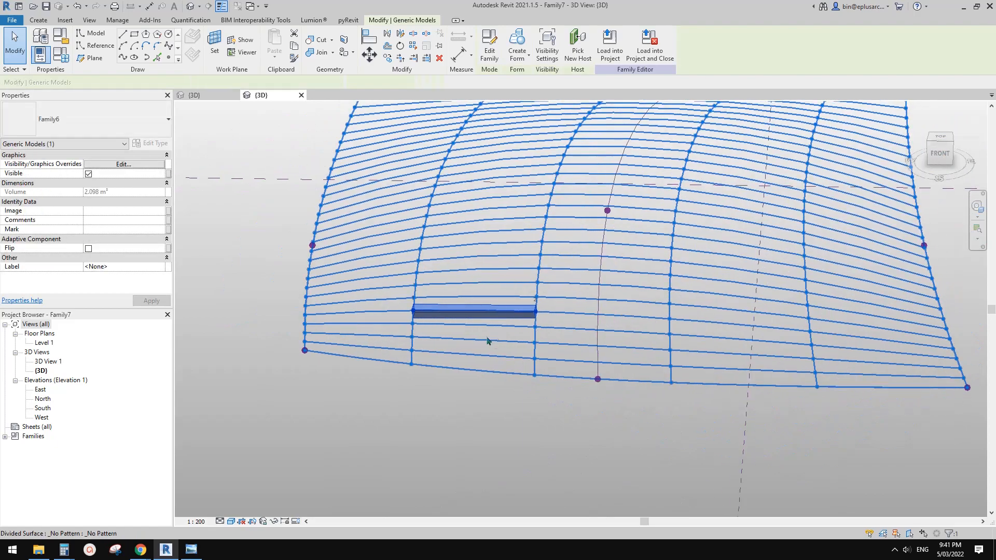
{"action": "middle_click_drag", "start_coordinate": [516, 327], "coordinate": [566, 304], "text": "shift"}
{"action": "key", "text": "c"}
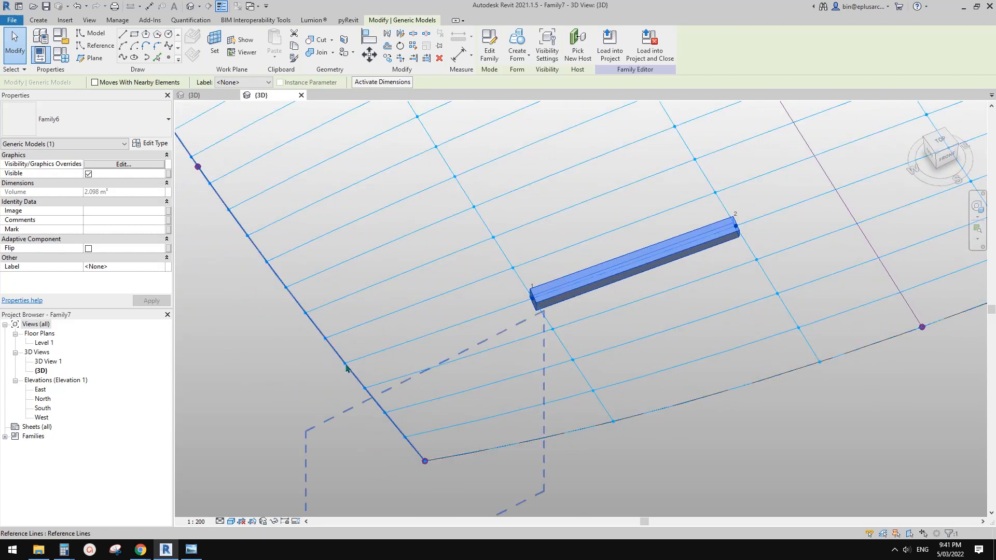
{"action": "middle_click_drag", "start_coordinate": [617, 284], "coordinate": [414, 375]}
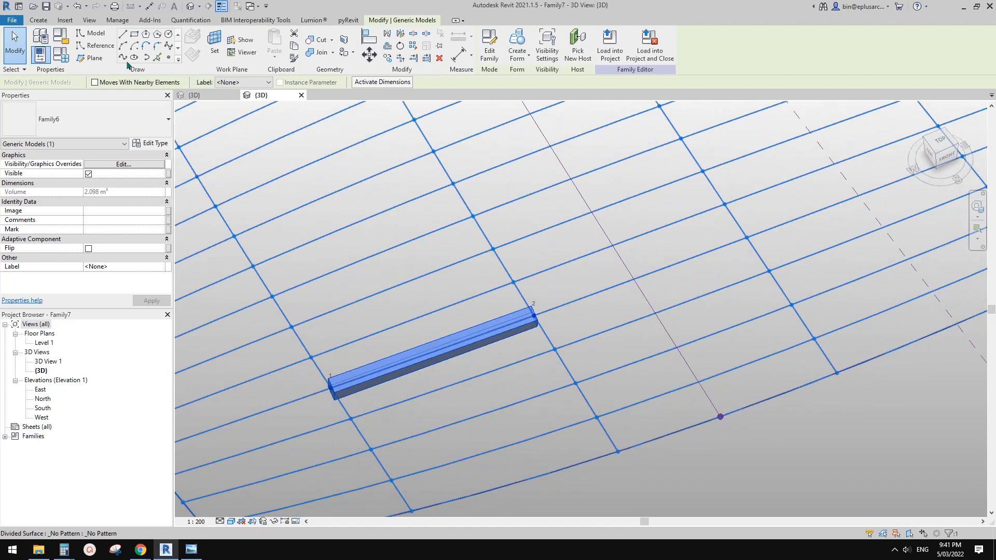
{"action": "left_click", "coordinate": [35, 18]}
{"action": "left_click", "coordinate": [274, 52]}
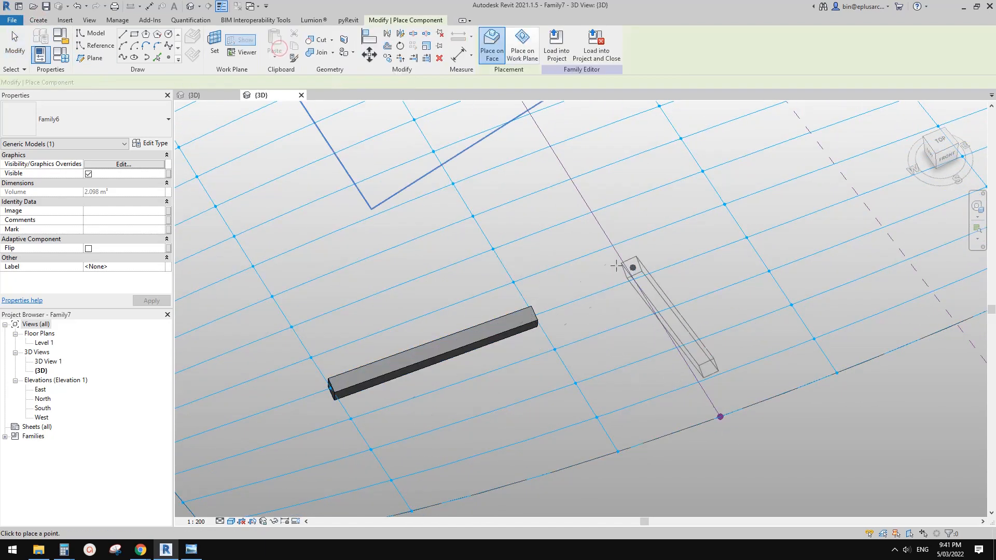
{"action": "middle_click_drag", "start_coordinate": [594, 311], "coordinate": [520, 327]}
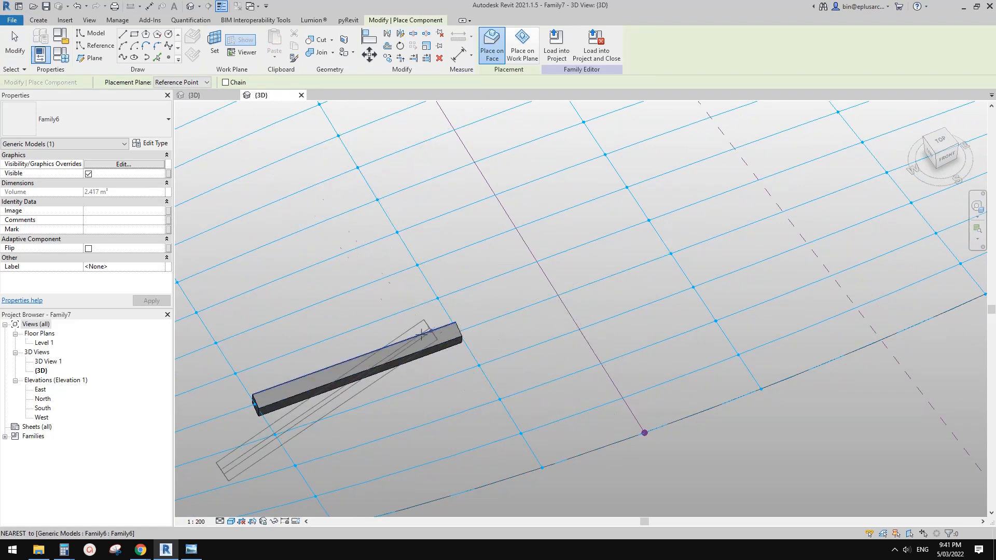
{"action": "middle_click_drag", "start_coordinate": [459, 329], "coordinate": [557, 332], "text": "shift"}
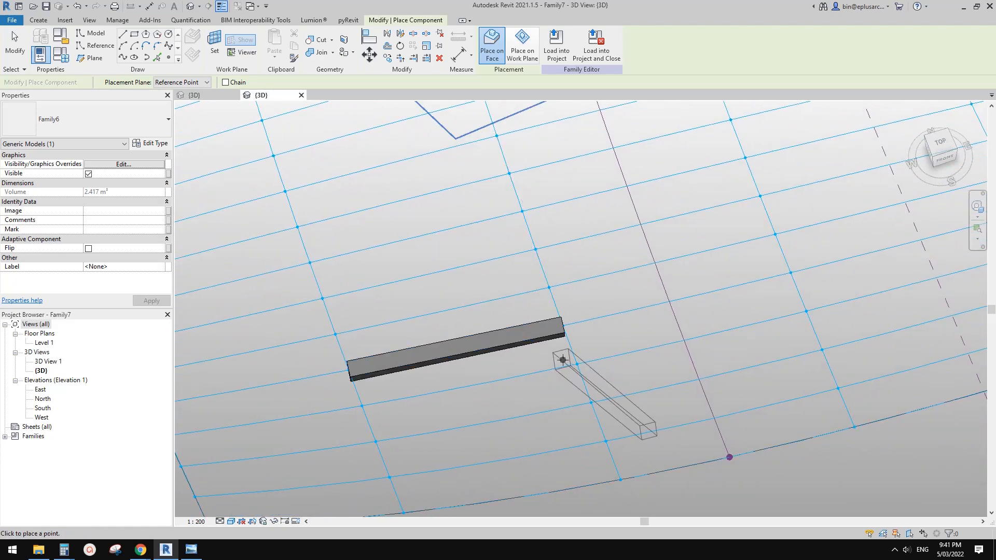
{"action": "middle_click_drag", "start_coordinate": [578, 364], "coordinate": [540, 366]}
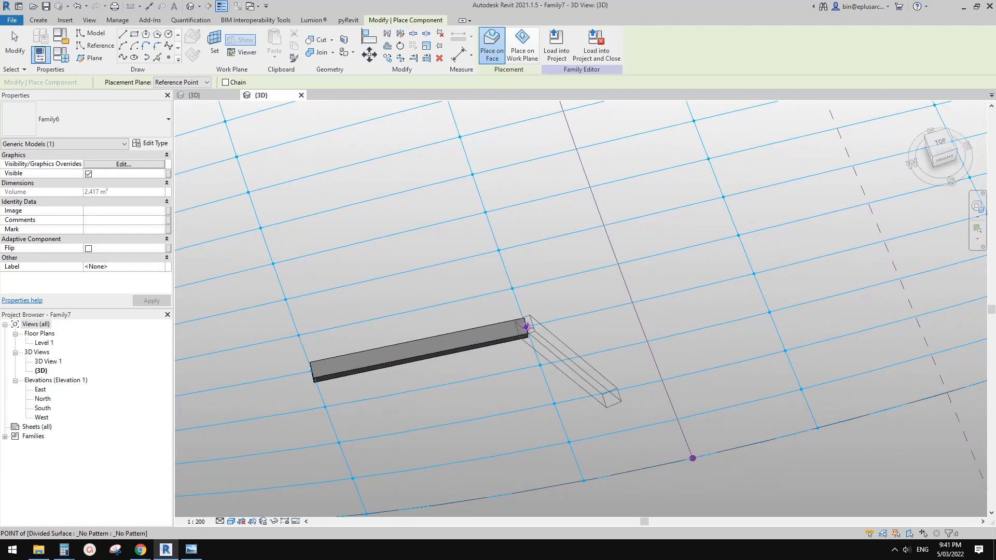
{"action": "left_click", "coordinate": [526, 326]}
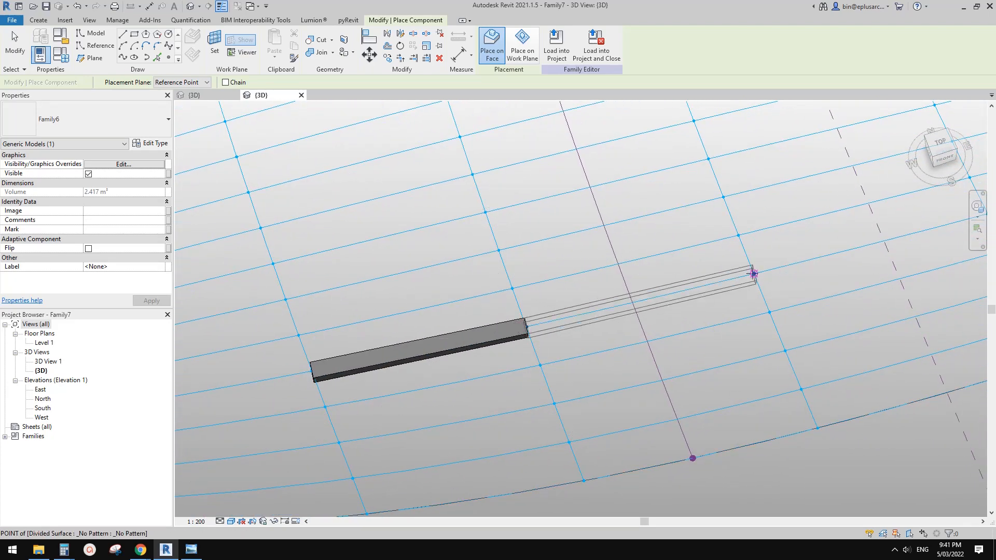
{"action": "left_click", "coordinate": [752, 272]}
{"action": "key", "text": "Escape"}
{"action": "key", "text": "Escape"}
Examine how the two battens meet at their shared node from several viewing angles.
{"action": "left_click", "coordinate": [518, 332]}
{"action": "middle_click_drag", "start_coordinate": [518, 333], "coordinate": [410, 309], "text": "shift"}
{"action": "left_click", "coordinate": [410, 309]}
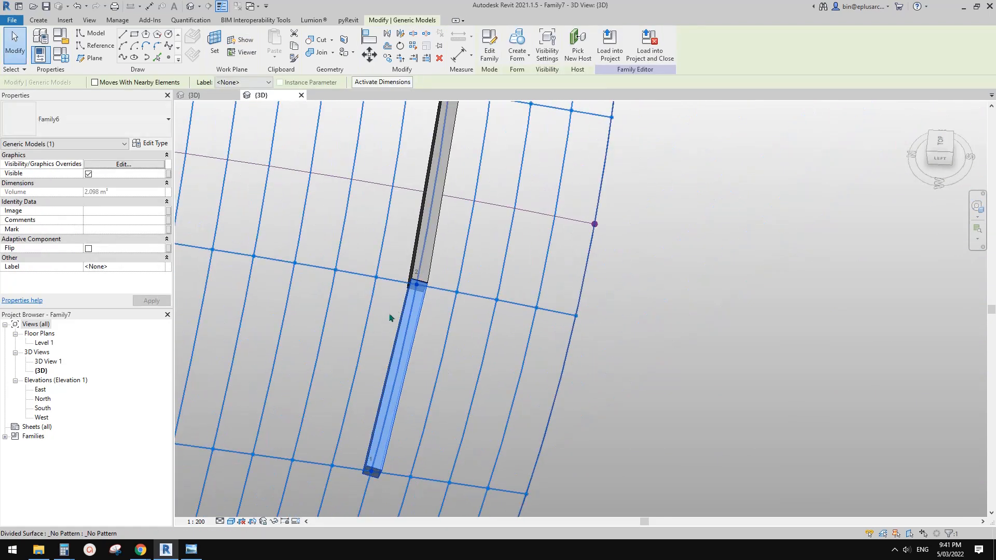
{"action": "left_click", "coordinate": [431, 260]}
{"action": "middle_click_drag", "start_coordinate": [431, 260], "coordinate": [522, 269], "text": "shift"}
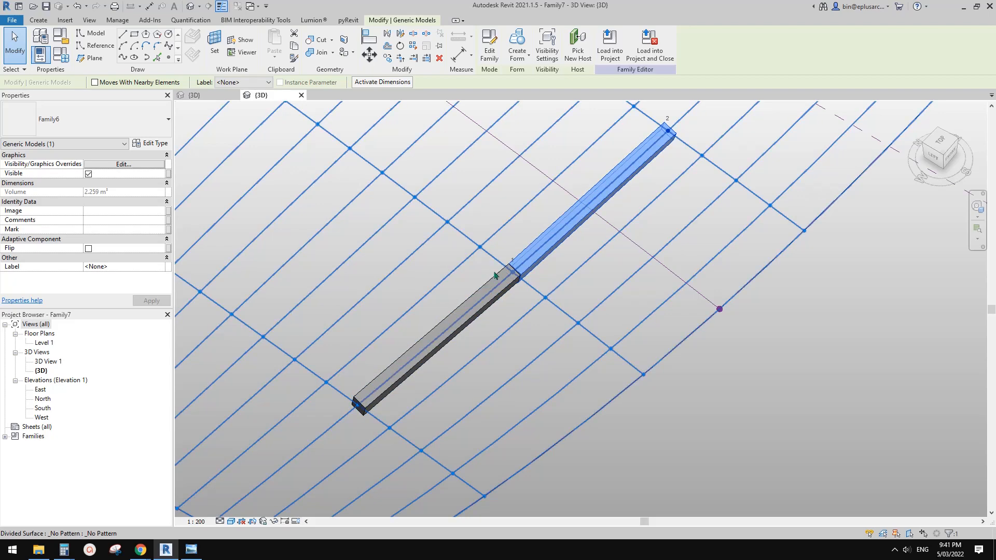
{"action": "scroll", "coordinate": [562, 276], "scroll_direction": "down", "scroll_amount": 1}
{"action": "middle_click_drag", "start_coordinate": [530, 308], "coordinate": [541, 318]}
{"action": "key", "text": "Escape"}
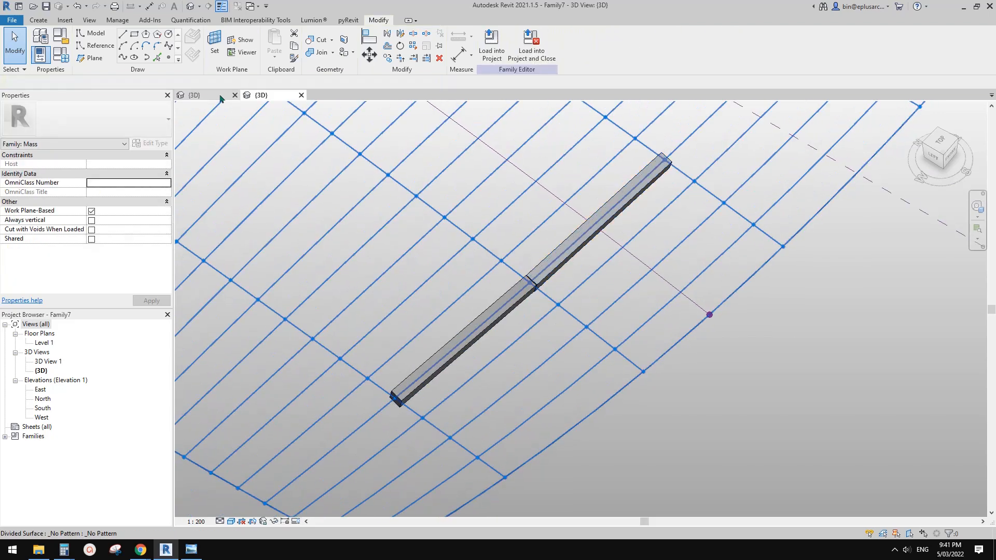
Switch to the batten family and delete its solid form.
{"action": "left_click", "coordinate": [220, 95]}
{"action": "middle_click_drag", "start_coordinate": [540, 357], "coordinate": [592, 192]}
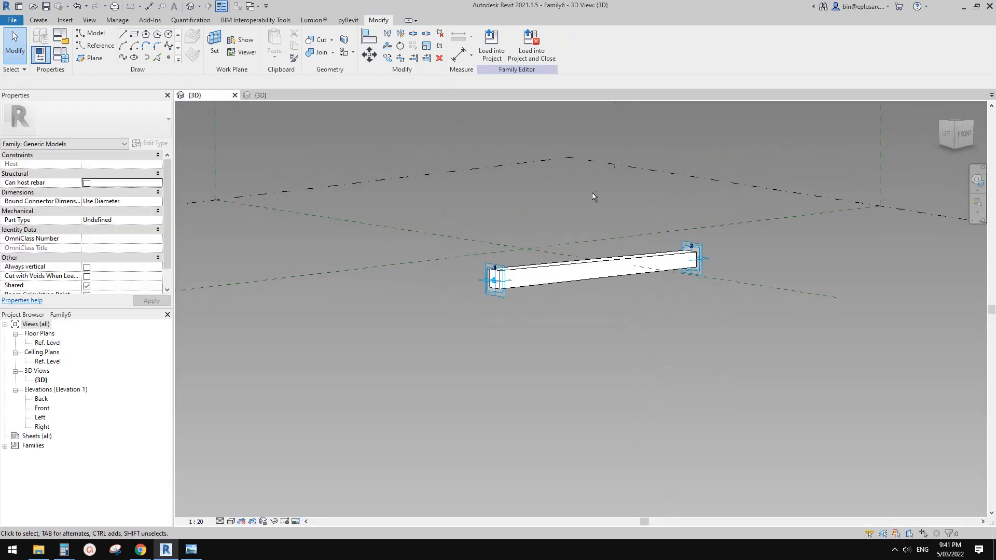
{"action": "scroll", "coordinate": [559, 274], "scroll_direction": "up", "scroll_amount": 3}
{"action": "middle_click_drag", "start_coordinate": [553, 275], "coordinate": [545, 314], "text": "shift"}
{"action": "left_click", "coordinate": [542, 308]}
{"action": "left_click", "coordinate": [492, 283]}
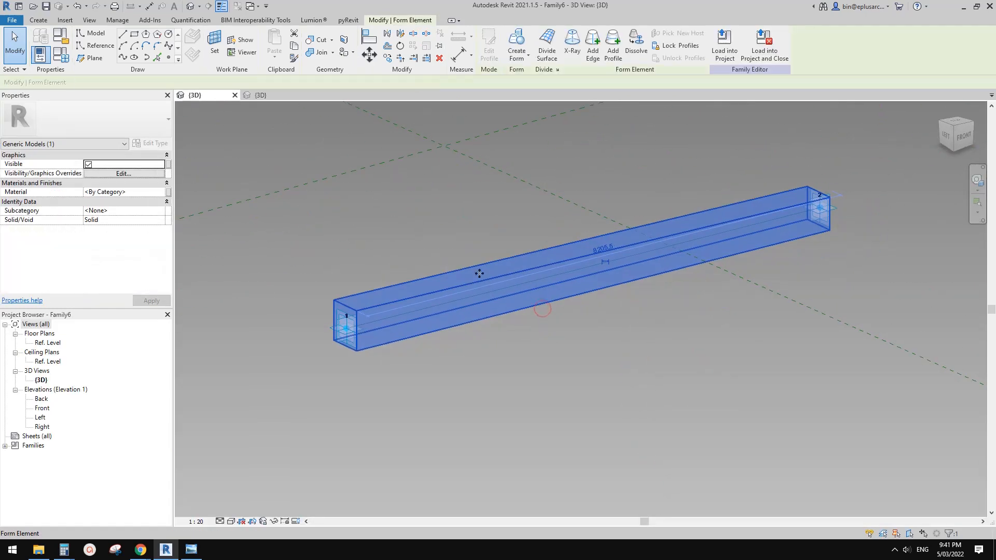
{"action": "key", "text": "Delete"}
Delete the rectangular reference-line profiles at adaptive points 2 and 1, keeping the line between the points.
{"action": "key", "text": "Tab"}
{"action": "left_click", "coordinate": [807, 194]}
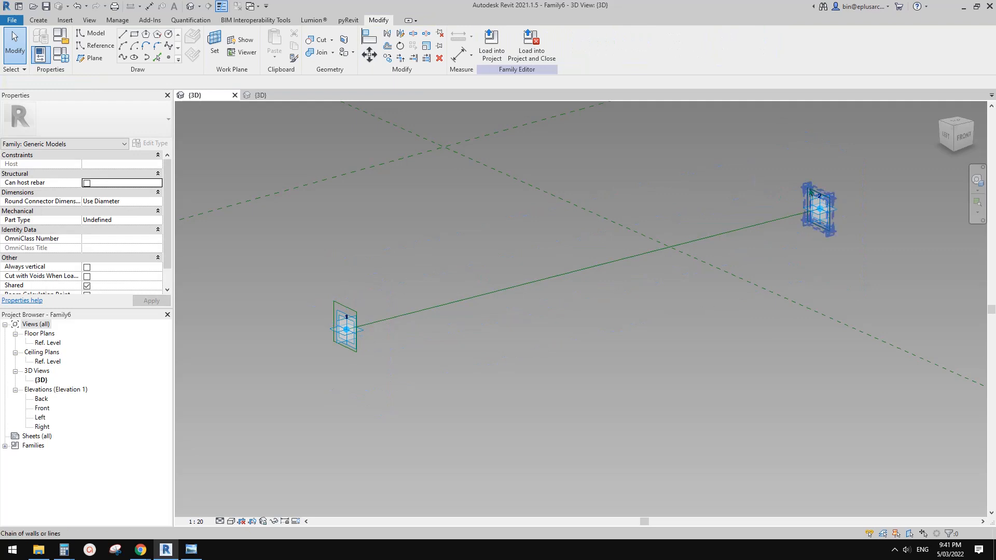
{"action": "middle_click_drag", "start_coordinate": [709, 184], "coordinate": [724, 197]}
{"action": "key", "text": "Delete"}
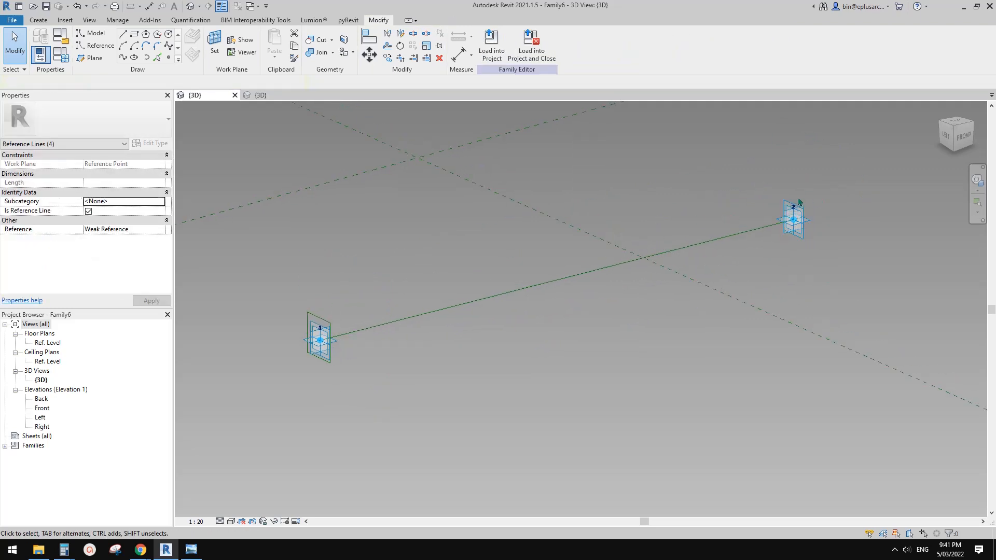
{"action": "left_click", "coordinate": [321, 321]}
{"action": "key", "text": "Delete"}
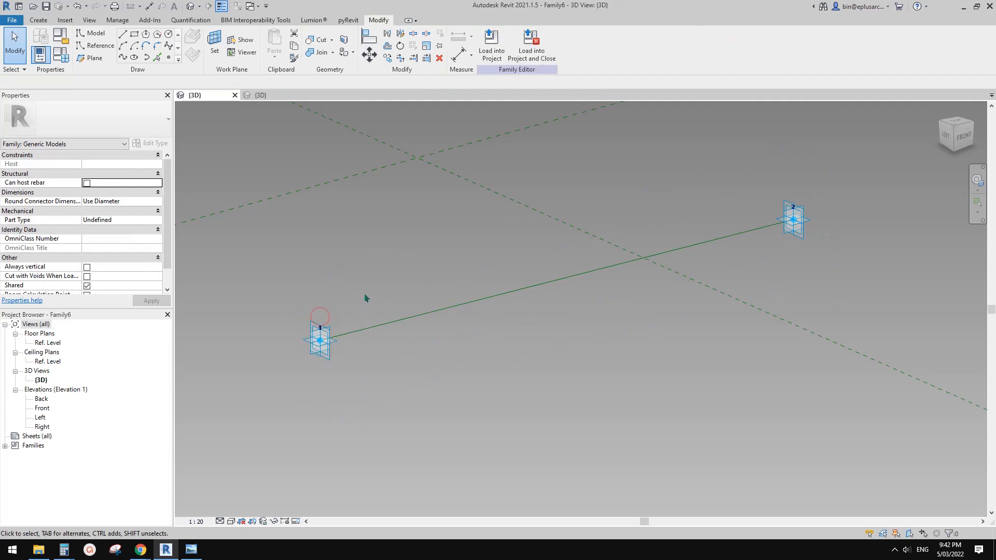
Move the two hosted reference points inward along the reference line, to normalized curve parameters of about 0.13 and 0.91.
{"action": "middle_click_drag", "start_coordinate": [373, 308], "coordinate": [361, 337], "text": "shift"}
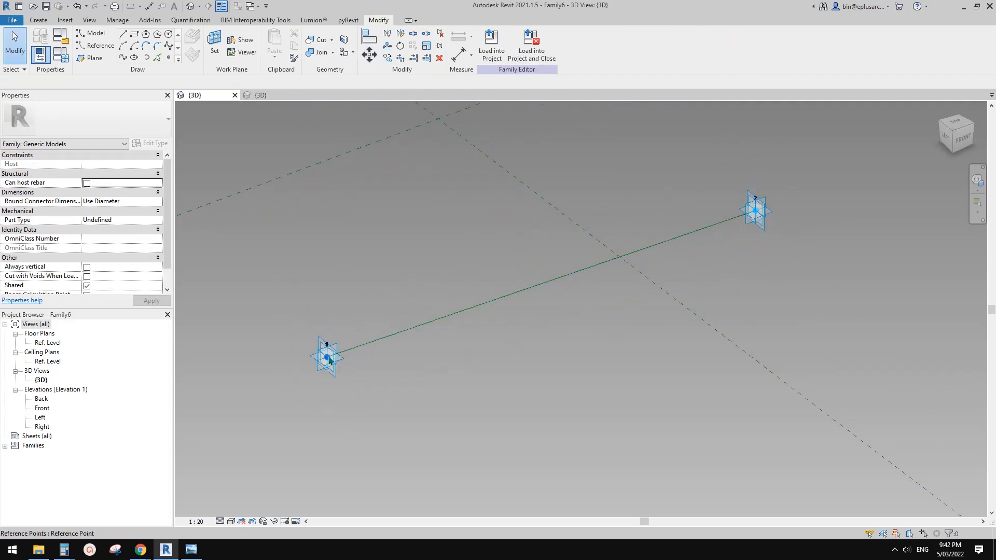
{"action": "mouse_move", "coordinate": [329, 357]}
{"action": "left_mouse_down"}
{"action": "mouse_move", "coordinate": [383, 339]}
{"action": "mouse_move", "coordinate": [390, 352]}
{"action": "left_mouse_up"}
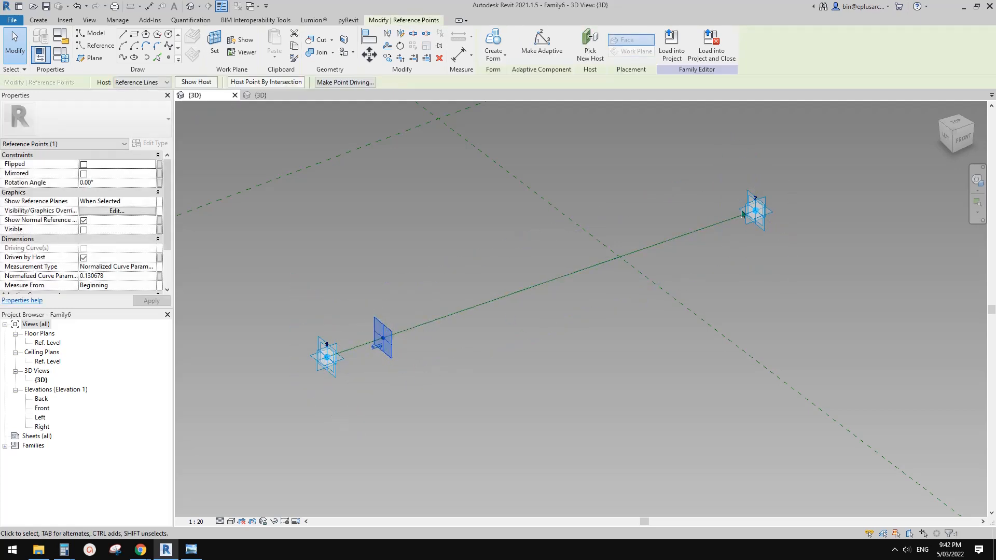
{"action": "left_click_drag", "start_coordinate": [754, 211], "coordinate": [718, 223]}
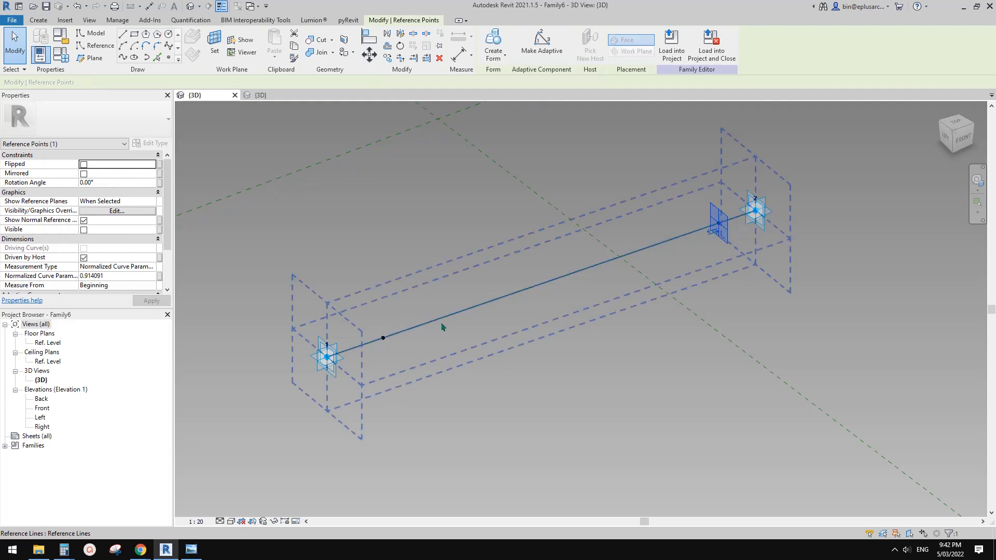
{"action": "key", "text": "Escape"}
{"action": "mouse_move", "coordinate": [444, 327]}
{"action": "middle_mouse_down"}
{"action": "mouse_move", "coordinate": [480, 328]}
{"action": "mouse_move", "coordinate": [447, 358]}
{"action": "middle_mouse_up"}
{"action": "left_click", "coordinate": [419, 339]}
{"action": "left_click", "coordinate": [474, 358]}
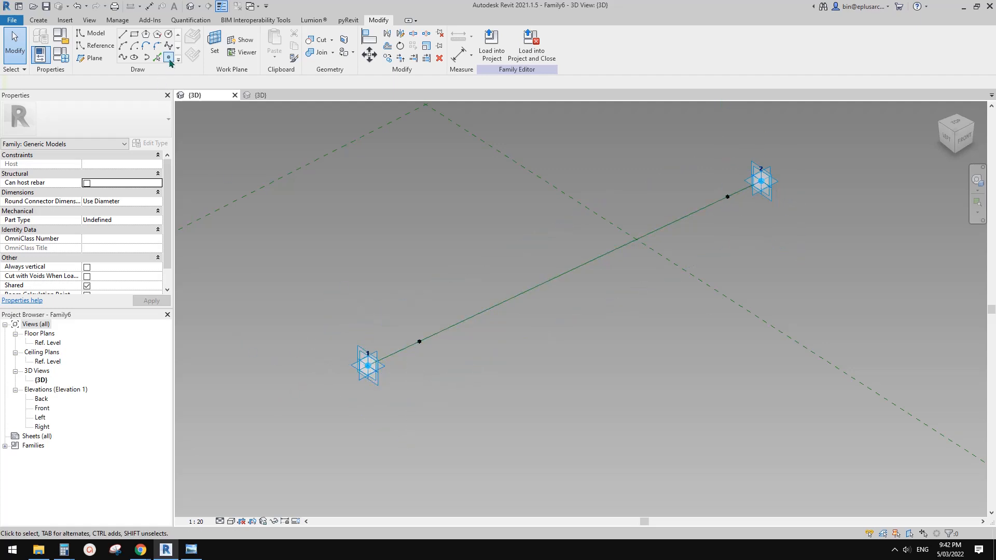
Set the horizontal plane of the hosted point near adaptive point 1 as work plane and place a new reference point there.
{"action": "left_click", "coordinate": [169, 58]}
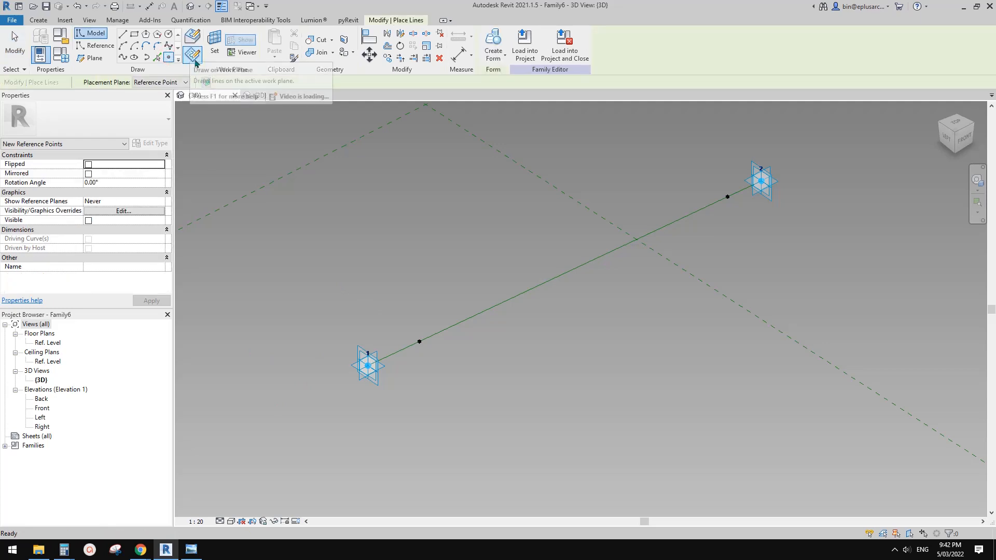
{"action": "left_click", "coordinate": [215, 44]}
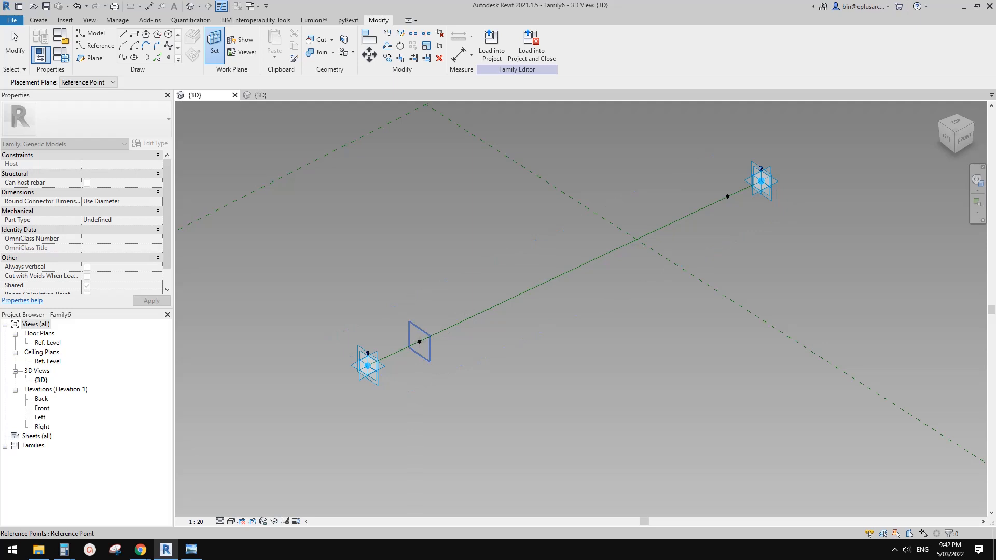
{"action": "key", "text": "Tab"}
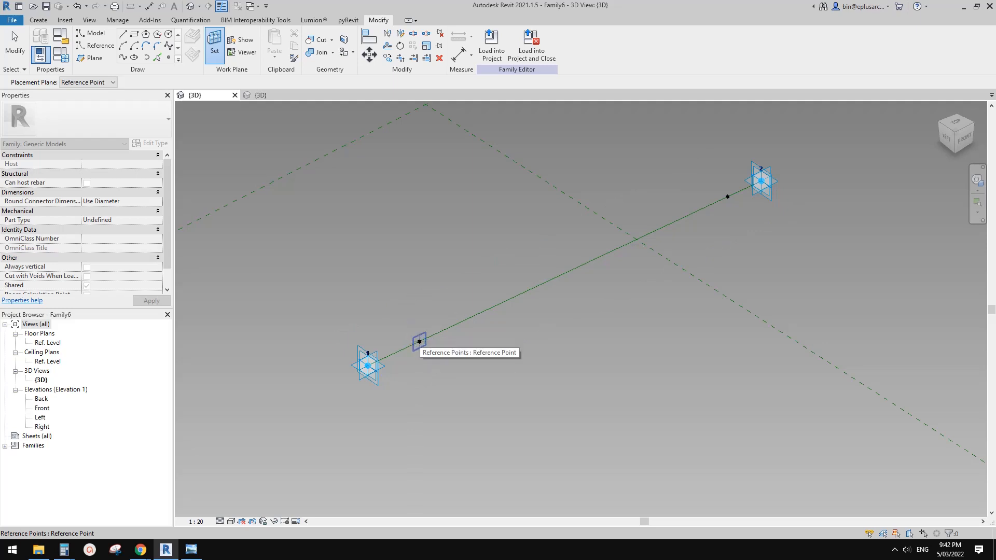
{"action": "middle_click_drag", "start_coordinate": [419, 341], "coordinate": [479, 340], "text": "shift"}
{"action": "key", "text": "Tab"}
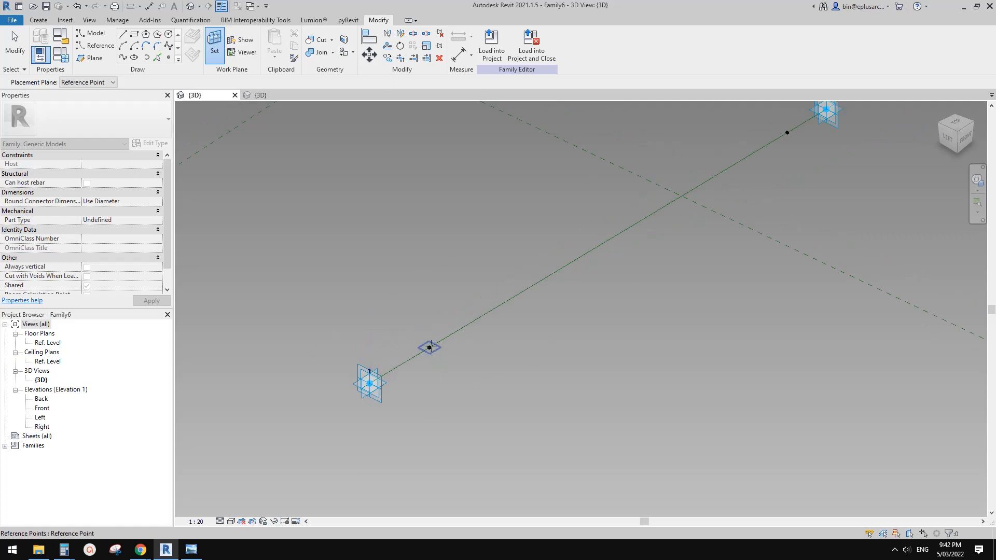
{"action": "left_click", "coordinate": [429, 347]}
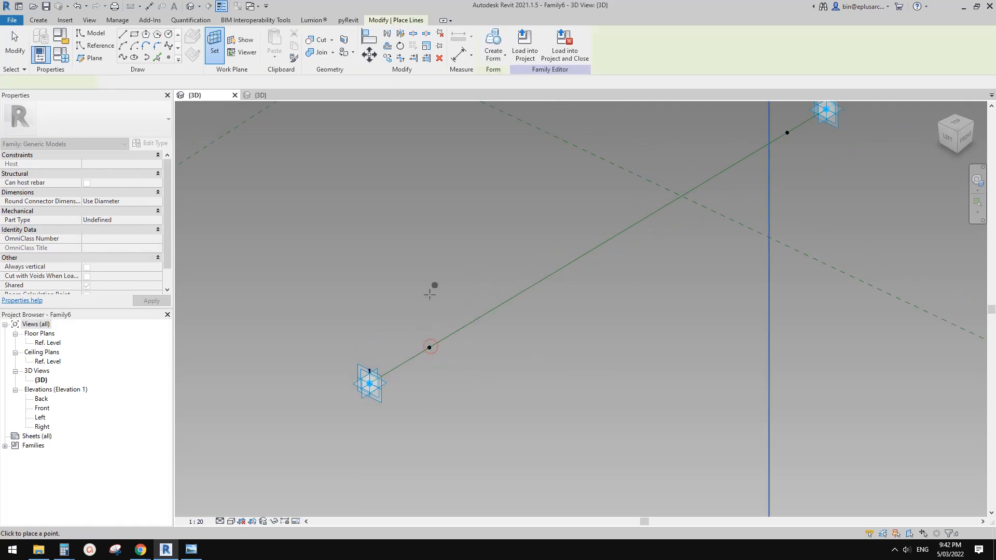
{"action": "left_click", "coordinate": [430, 347]}
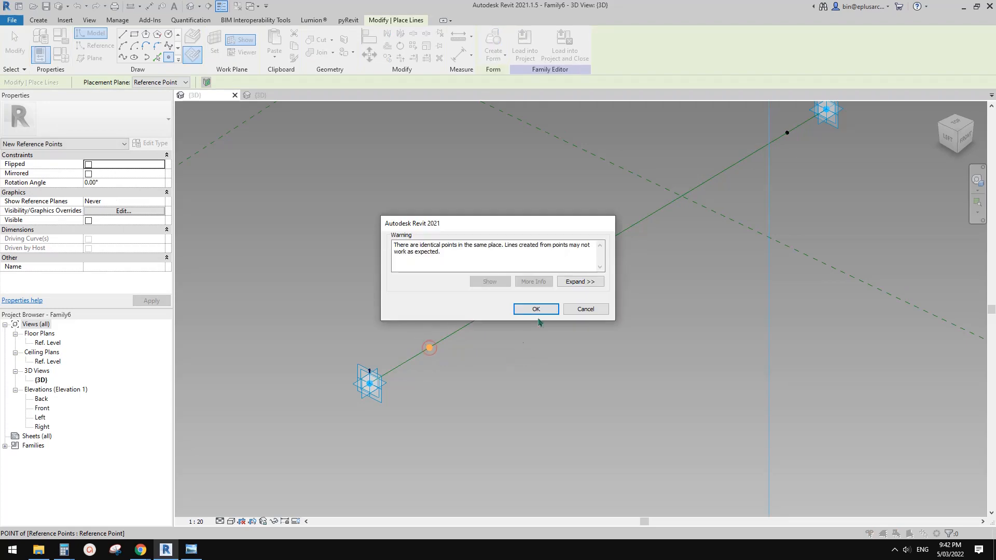
{"action": "left_click", "coordinate": [536, 309]}
{"action": "key", "text": "Escape"}
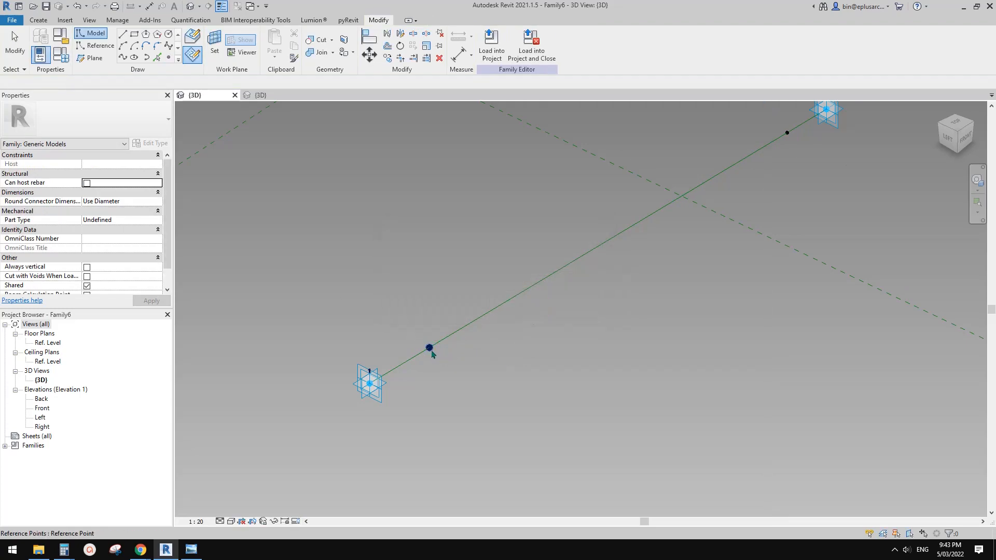
Set the offset of the new reference point near adaptive point 1 to 100.
{"action": "left_click", "coordinate": [430, 348]}
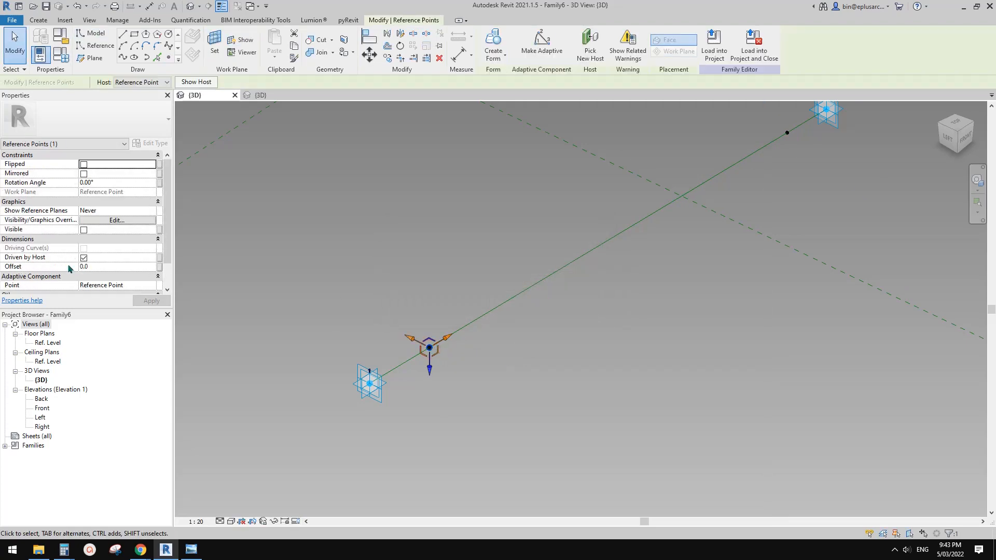
{"action": "left_click", "coordinate": [137, 267]}
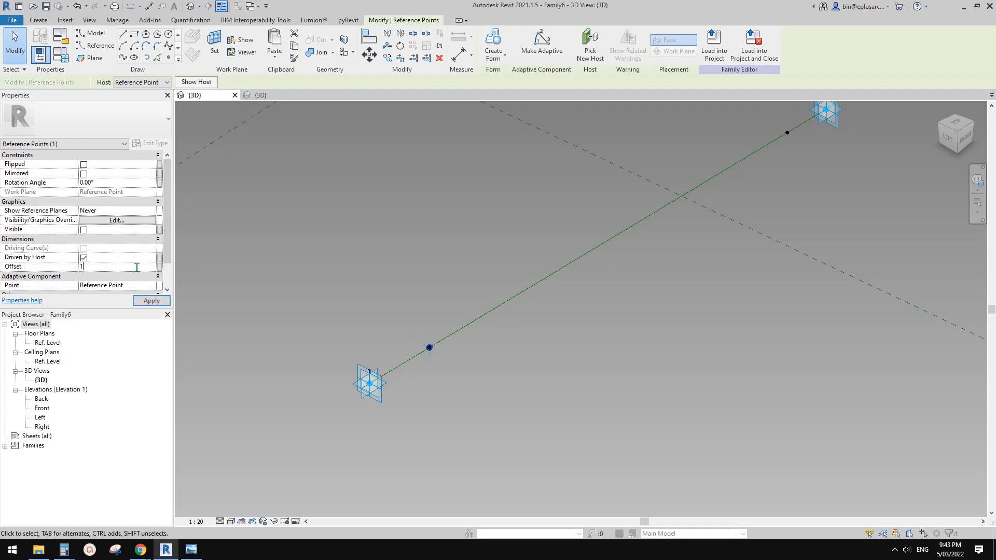
{"action": "key", "text": "Return"}
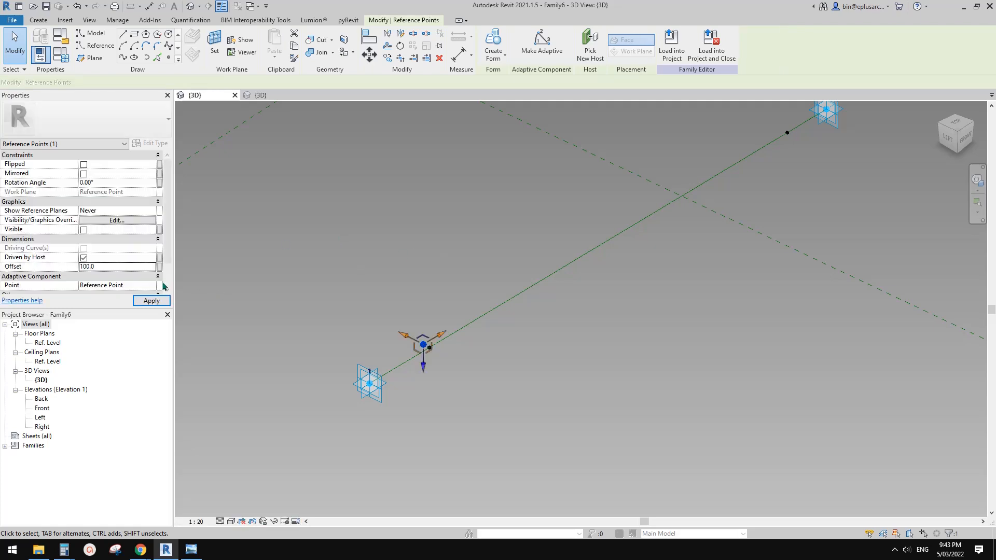
Create a length family parameter named "offset 1" and associate it with the offset of this reference point.
{"action": "left_click", "coordinate": [159, 266]}
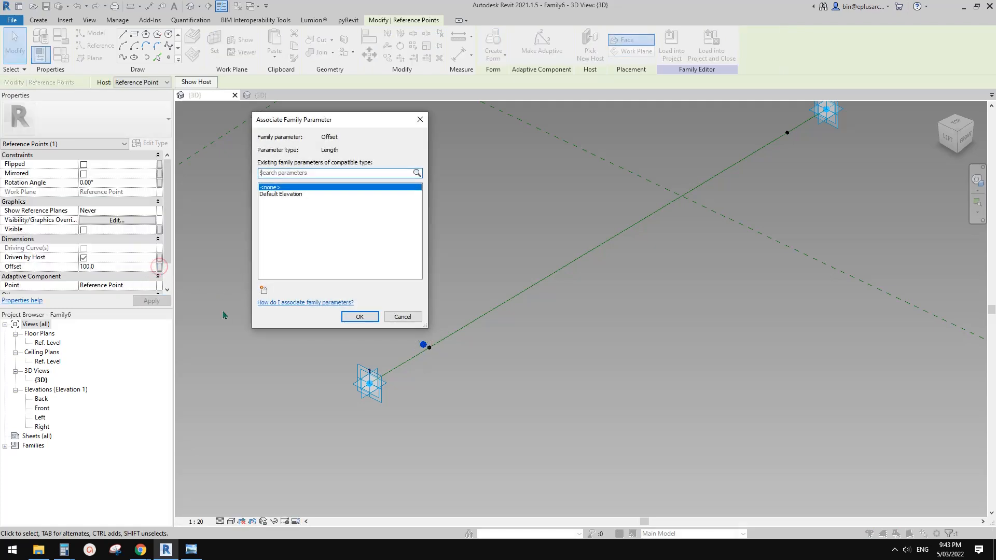
{"action": "left_click", "coordinate": [264, 290]}
{"action": "type", "text": "of"}
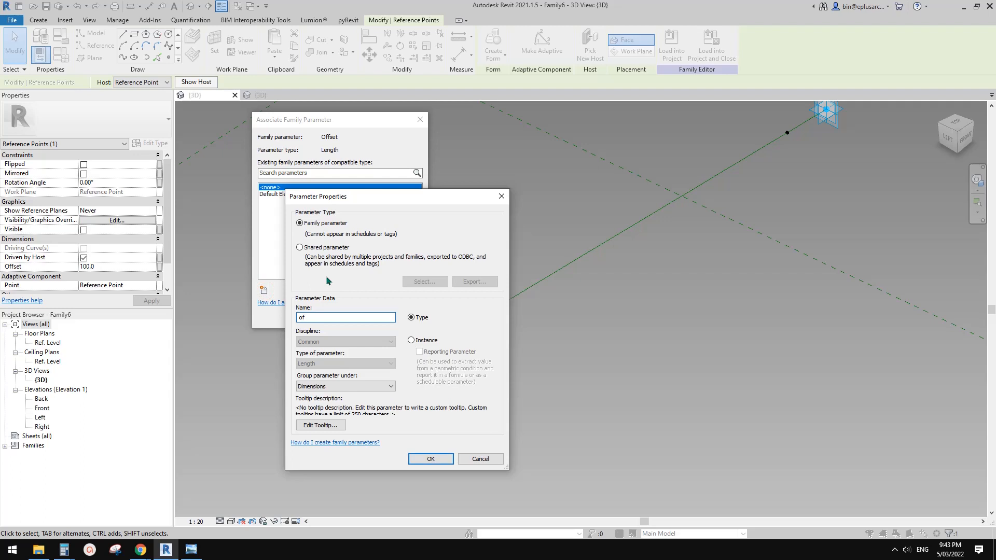
{"action": "type", "text": "fset 1"}
{"action": "left_click", "coordinate": [430, 458]}
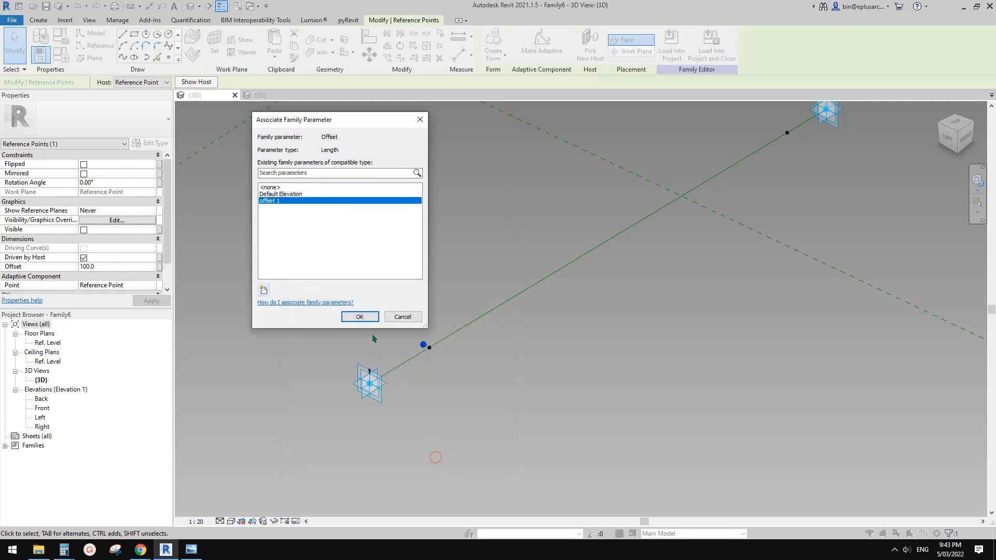
{"action": "left_click", "coordinate": [363, 316]}
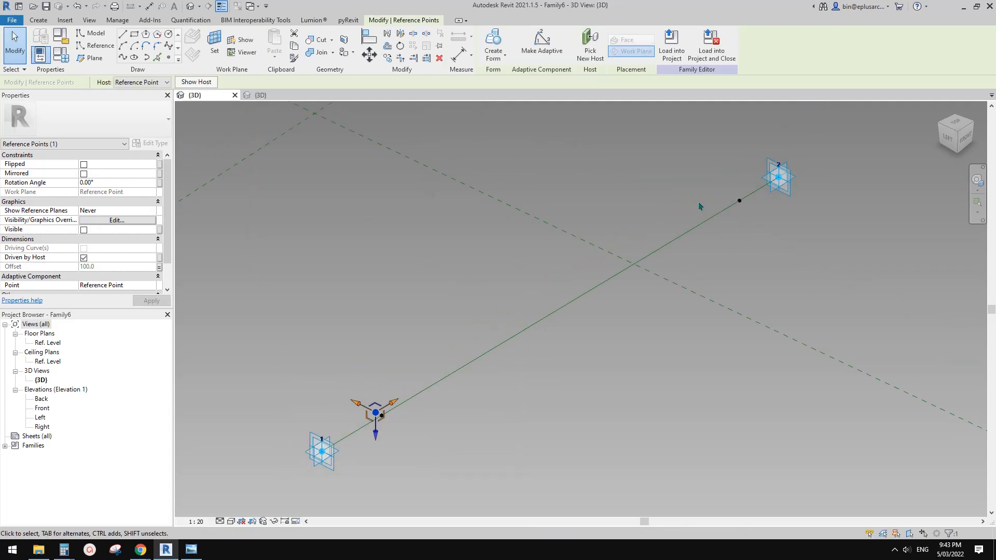
Set the vertical plane along the line at the hosted point near adaptive point 2 as work plane and place a reference point there.
{"action": "left_click", "coordinate": [178, 59]}
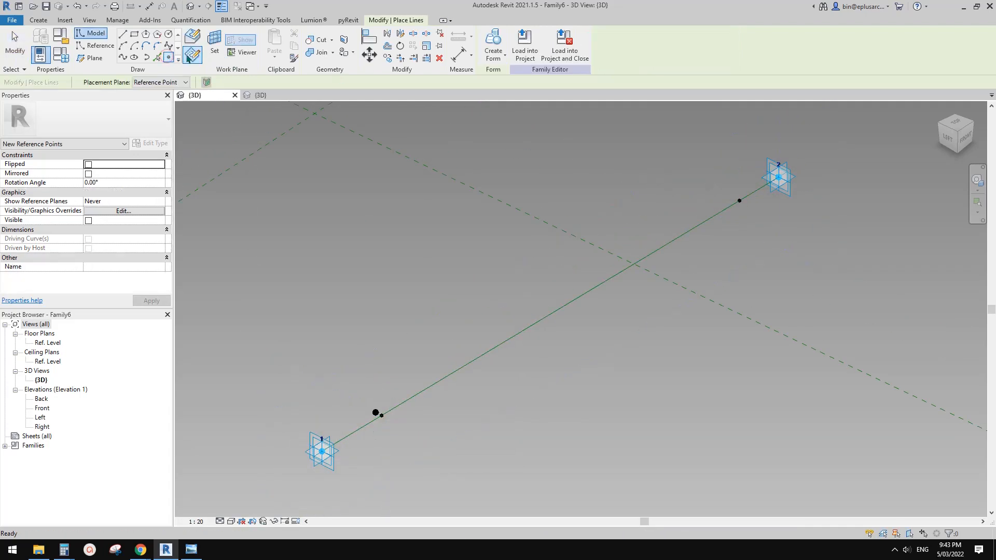
{"action": "left_click", "coordinate": [214, 45]}
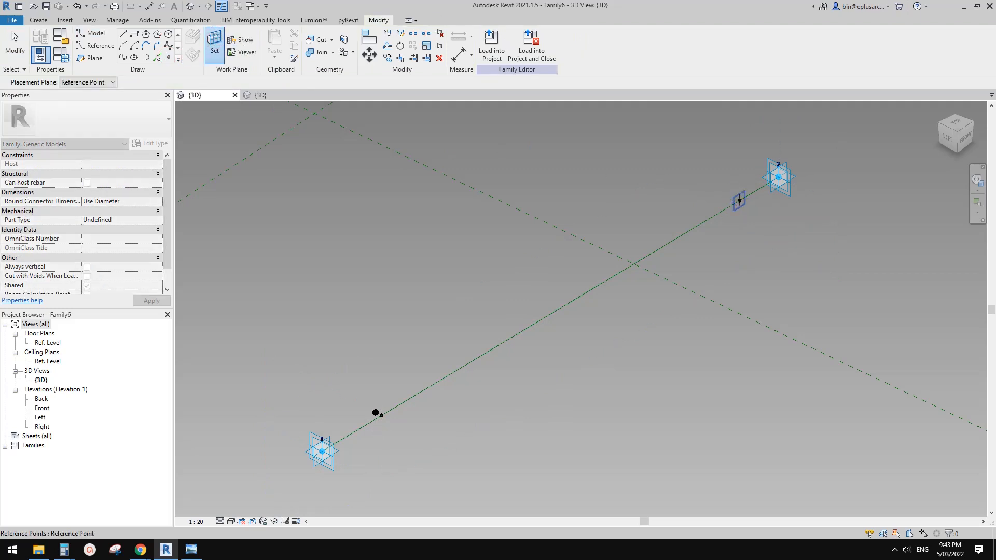
{"action": "left_click", "coordinate": [739, 201]}
{"action": "left_click", "coordinate": [739, 200]}
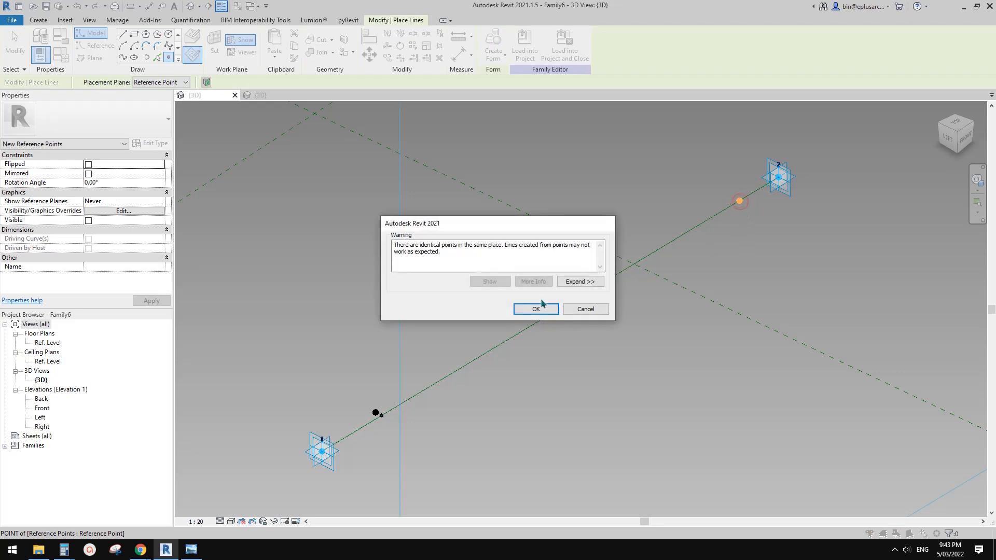
{"action": "left_click", "coordinate": [535, 309]}
{"action": "key", "text": "Escape"}
Associate the offset of the new reference point near adaptive point 2 with the existing offset 1 parameter.
{"action": "left_click", "coordinate": [740, 208]}
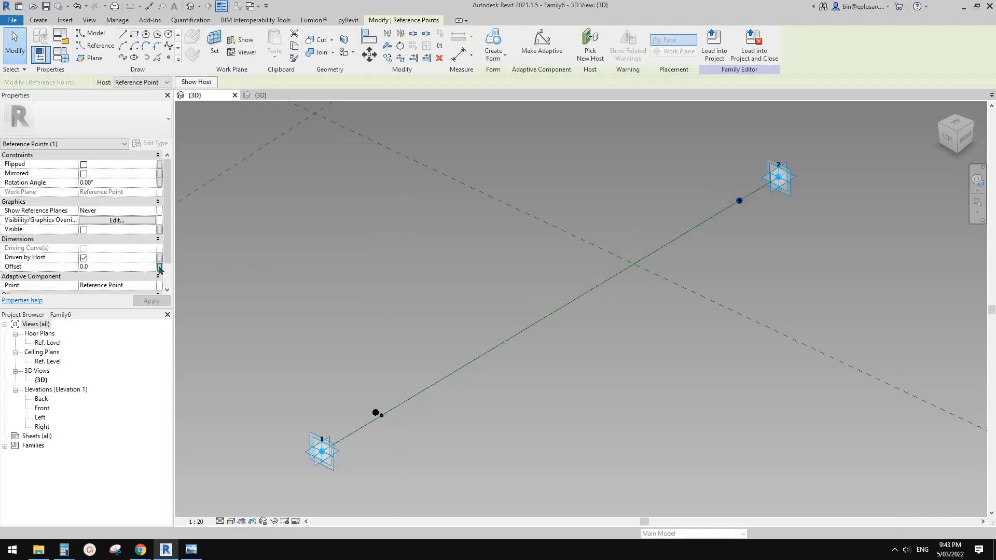
{"action": "left_click", "coordinate": [159, 267]}
{"action": "left_click", "coordinate": [274, 201]}
{"action": "left_click", "coordinate": [360, 317]}
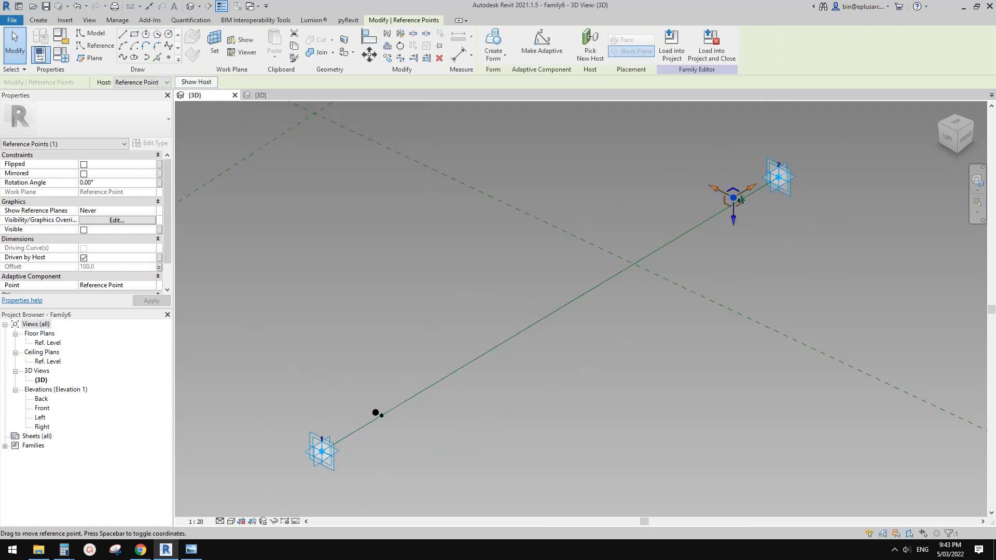
{"action": "mouse_move", "coordinate": [478, 259]}
{"action": "middle_mouse_down"}
{"action": "mouse_move", "coordinate": [525, 206]}
{"action": "mouse_move", "coordinate": [468, 258]}
{"action": "middle_mouse_up"}
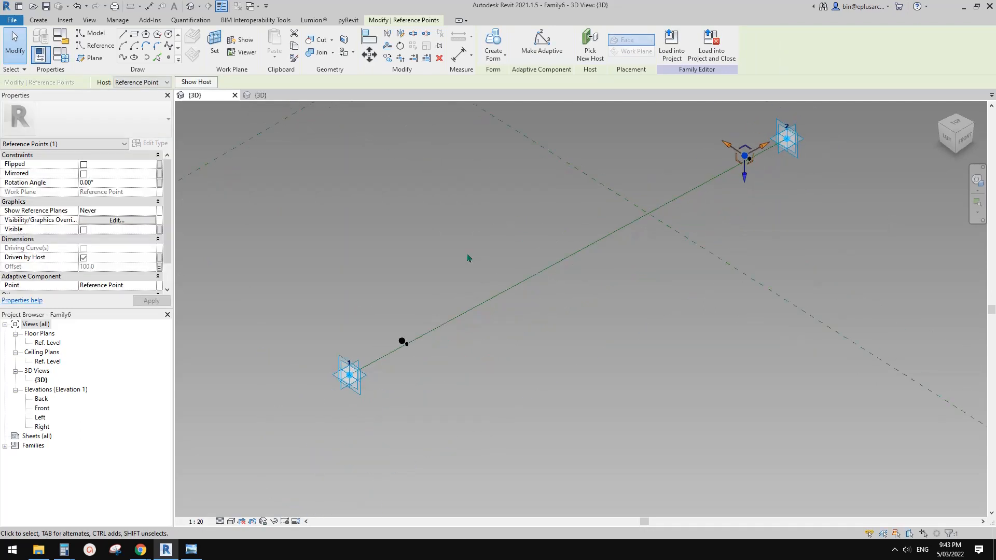
{"action": "left_click", "coordinate": [428, 316]}
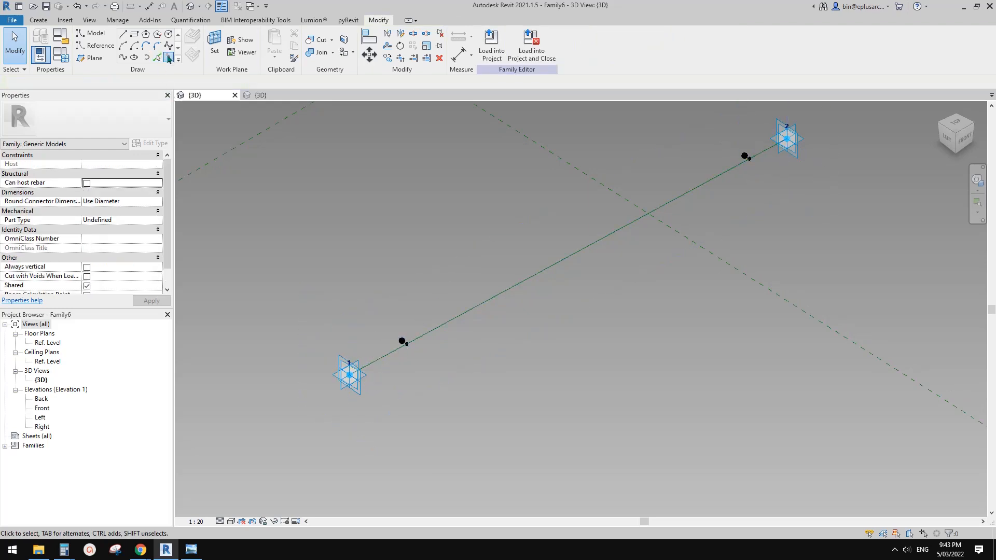
Place a reference point at the offset point near adaptive point 1, using that point's vertical plane perpendicular to the line as work plane.
{"action": "left_click", "coordinate": [168, 58]}
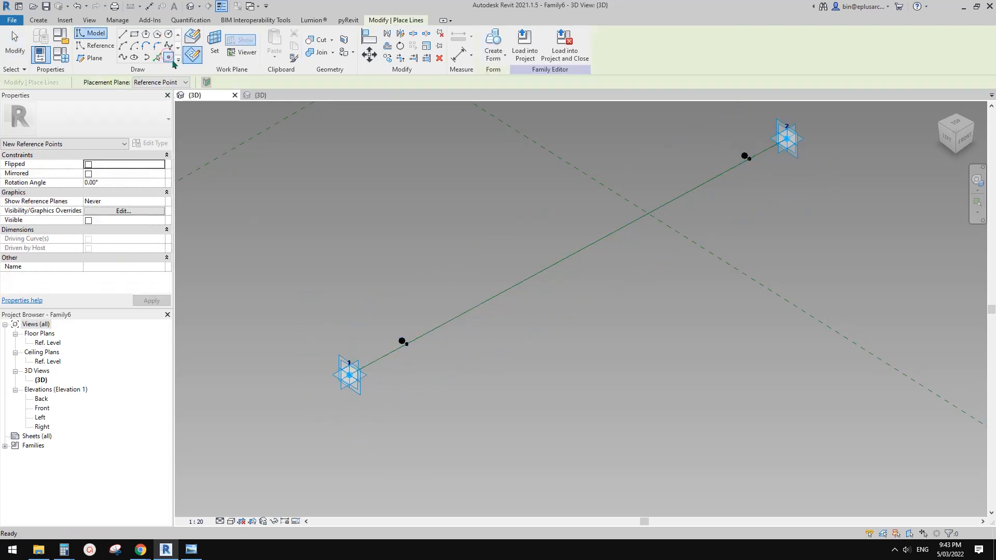
{"action": "left_click", "coordinate": [213, 48]}
{"action": "scroll", "coordinate": [401, 343], "scroll_direction": "up", "scroll_amount": 3}
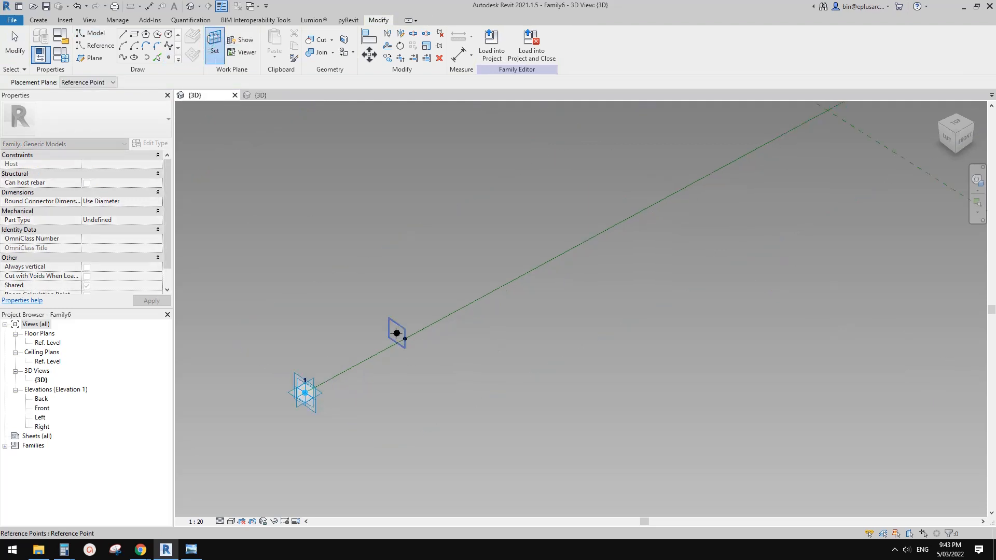
{"action": "left_click", "coordinate": [397, 335]}
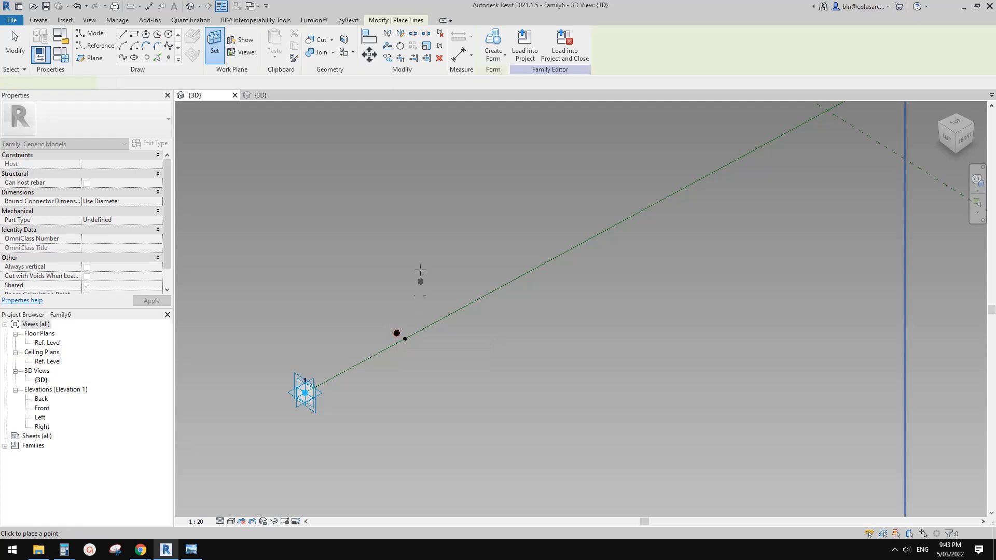
{"action": "left_click", "coordinate": [397, 338]}
{"action": "left_click", "coordinate": [534, 309]}
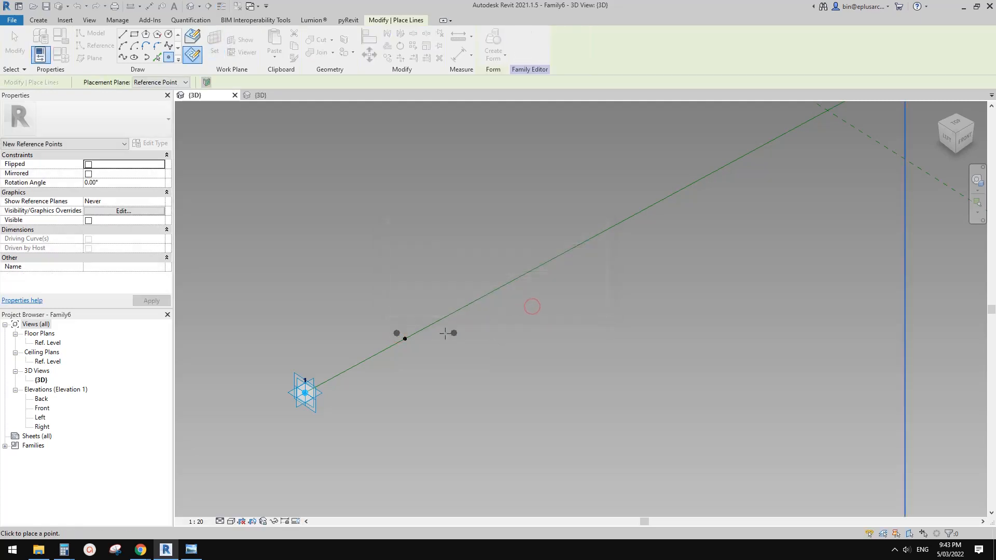
Move the newly placed point near adaptive point 1 parallel to the reference line and set its offset to -200.
{"action": "left_click", "coordinate": [400, 336]}
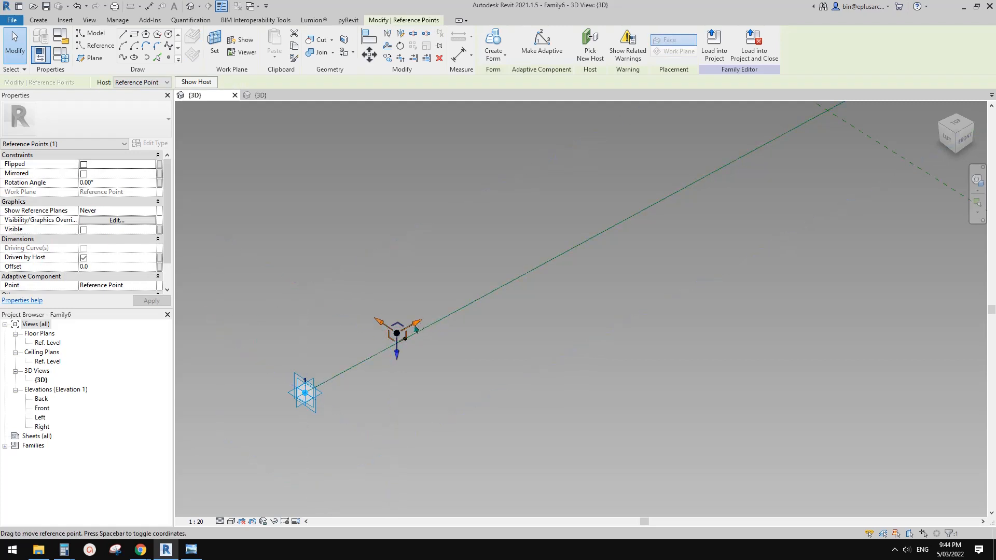
{"action": "left_click_drag", "start_coordinate": [415, 328], "coordinate": [444, 308]}
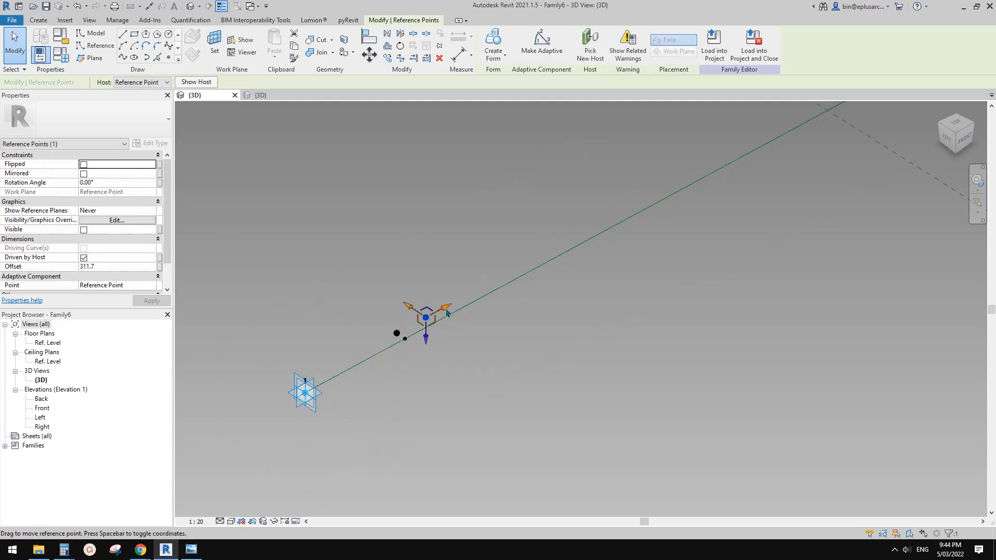
{"action": "left_click_drag", "start_coordinate": [444, 309], "coordinate": [244, 411]}
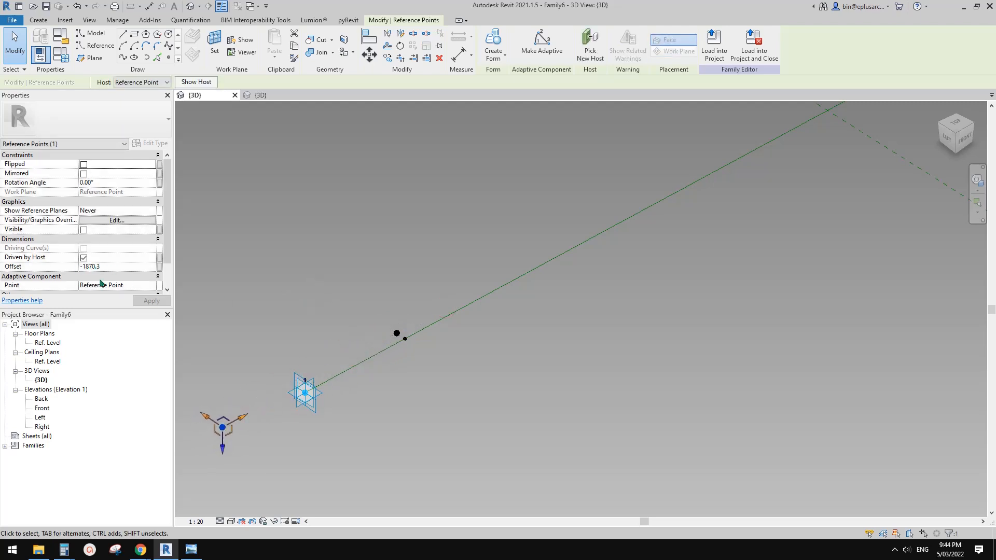
{"action": "left_click", "coordinate": [118, 268]}
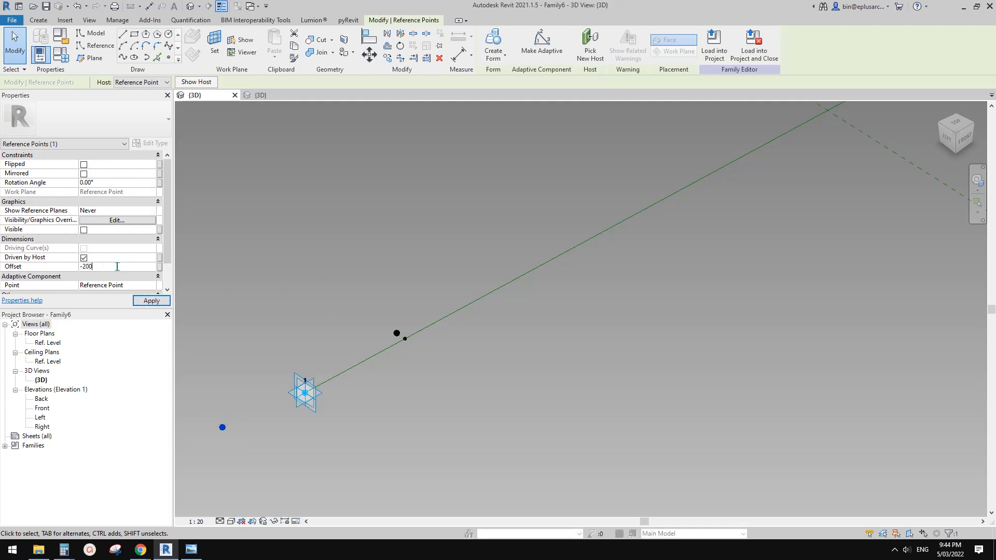
Create an instance length parameter named "offset 2 n" and associate it with this point's offset.
{"action": "left_click", "coordinate": [160, 266]}
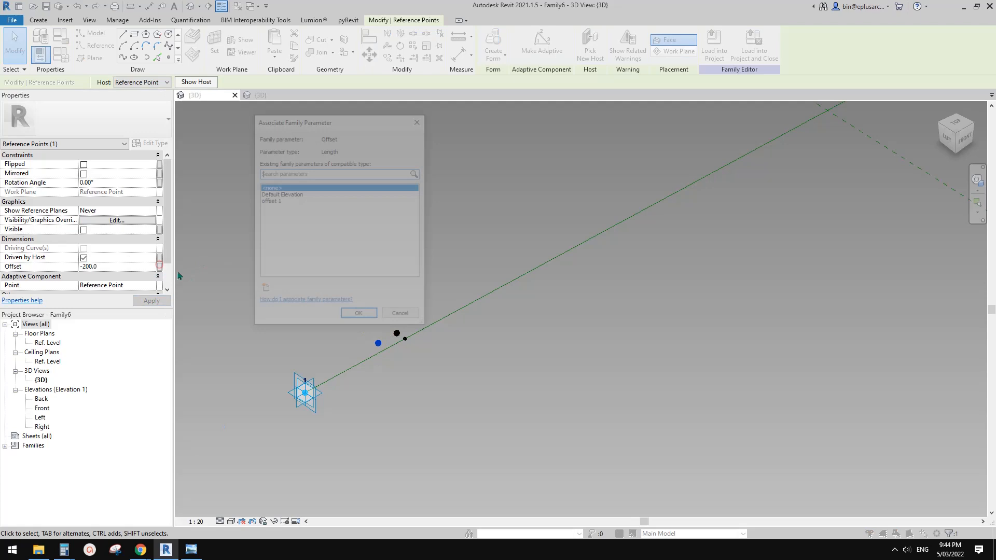
{"action": "left_click", "coordinate": [264, 290]}
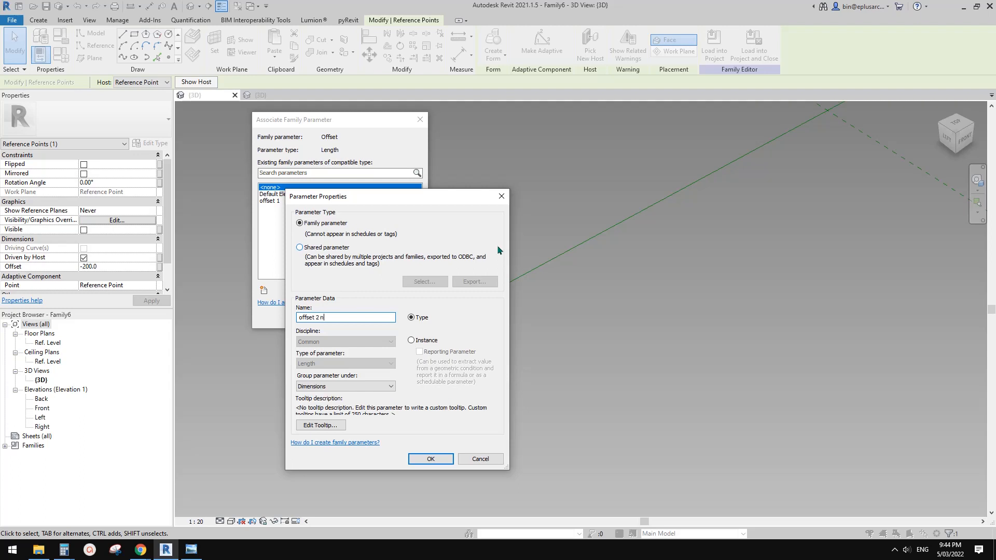
{"action": "left_click", "coordinate": [425, 342]}
{"action": "left_click", "coordinate": [435, 455]}
{"action": "left_click", "coordinate": [365, 320]}
Place a reference point at the offset point near adaptive point 2, using that point's vertical plane perpendicular to the line as work plane.
{"action": "middle_click_drag", "start_coordinate": [623, 287], "coordinate": [264, 479]}
{"action": "scroll", "coordinate": [561, 292], "scroll_direction": "up", "scroll_amount": 1}
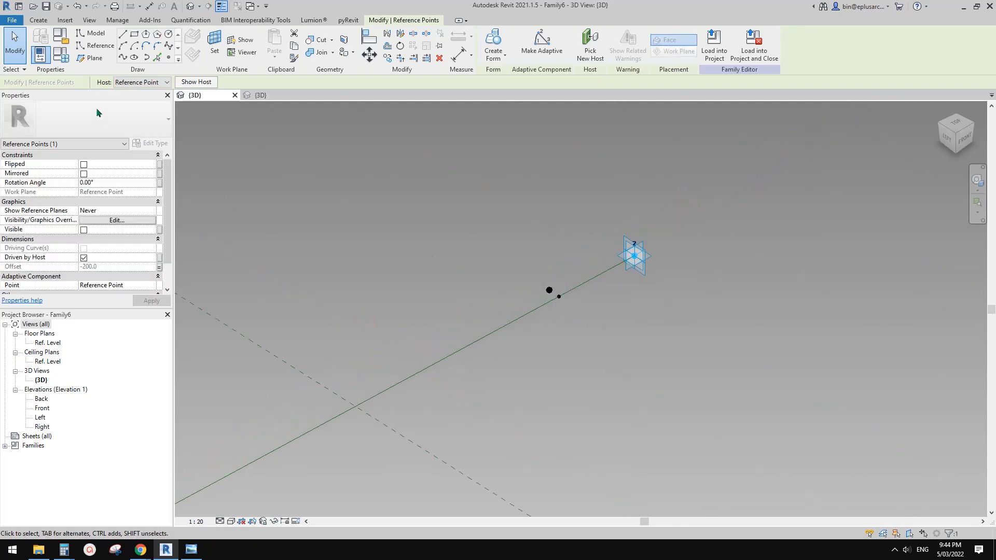
{"action": "left_click", "coordinate": [166, 59]}
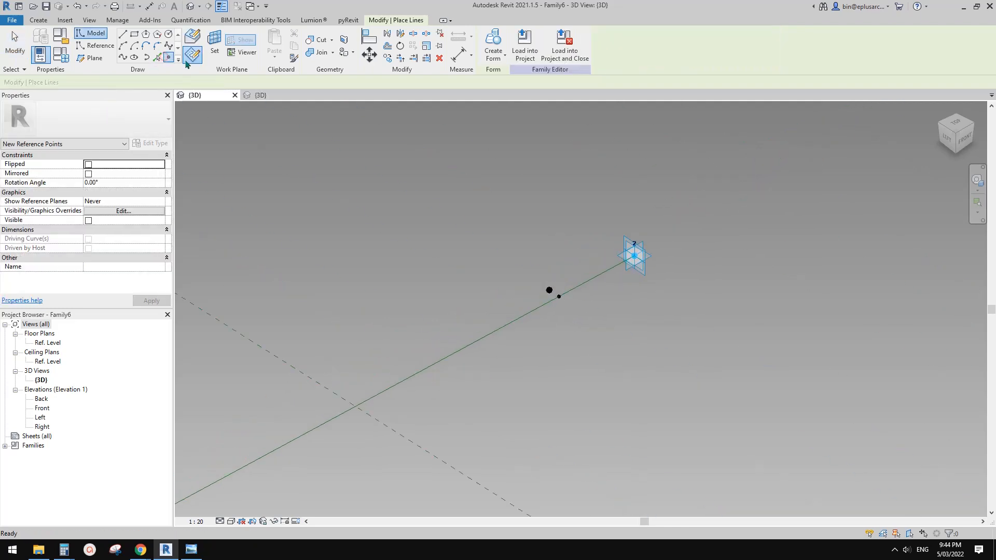
{"action": "left_click", "coordinate": [218, 39]}
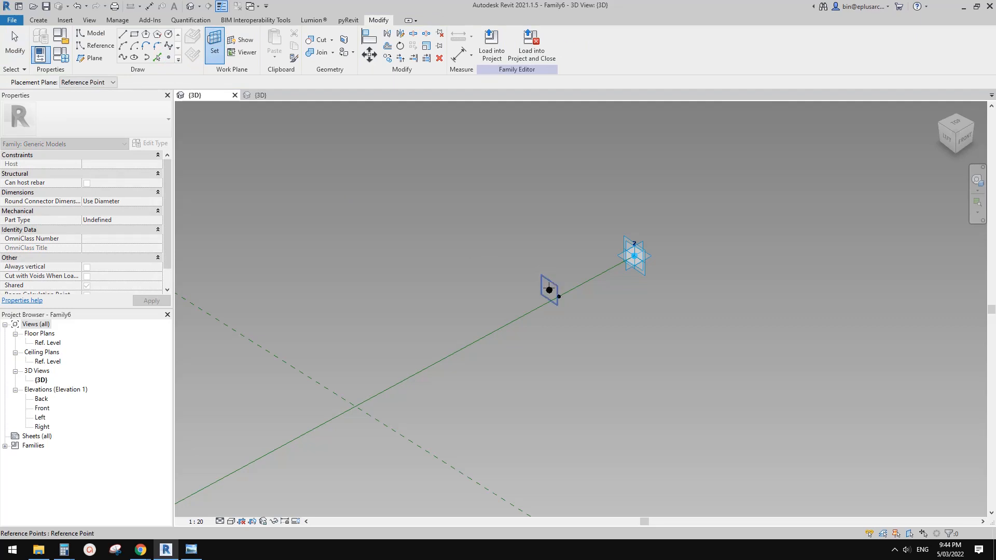
{"action": "left_click", "coordinate": [550, 289]}
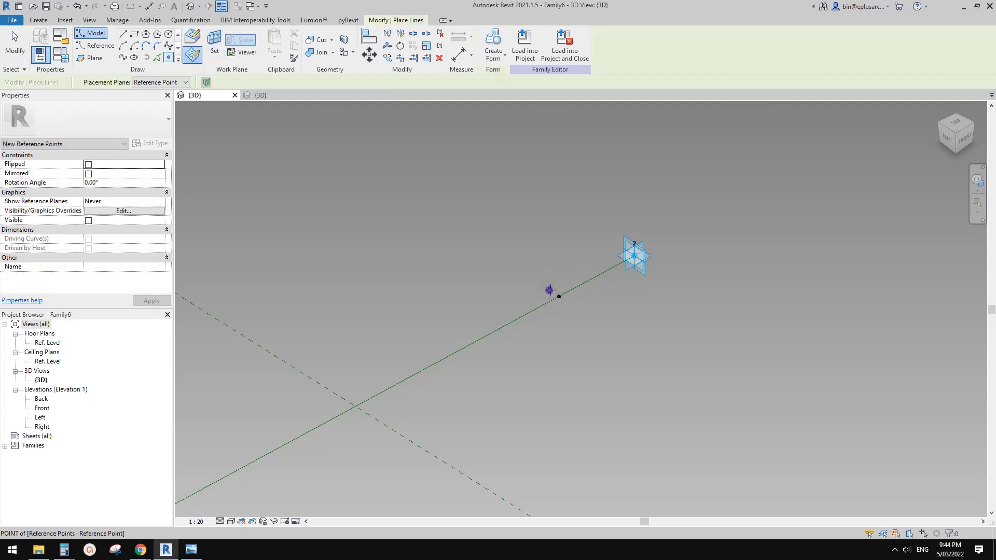
{"action": "left_click", "coordinate": [558, 297]}
{"action": "left_click", "coordinate": [558, 319]}
{"action": "key", "text": "Escape"}
{"action": "key", "text": "Escape"}
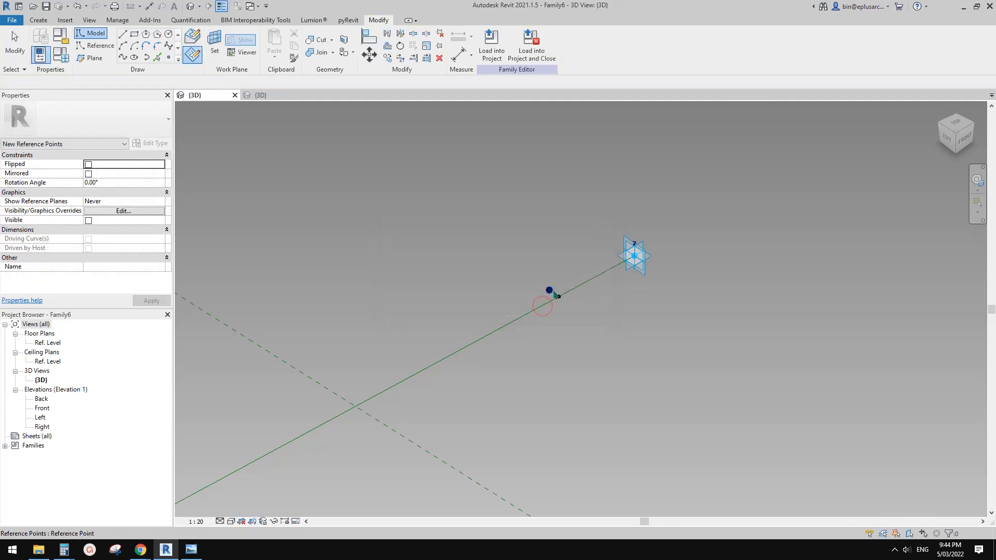
Move the newly placed point near adaptive point 2 parallel to the reference line and set its offset to 200.
{"action": "left_click", "coordinate": [550, 289]}
{"action": "left_click_drag", "start_coordinate": [571, 285], "coordinate": [608, 265]}
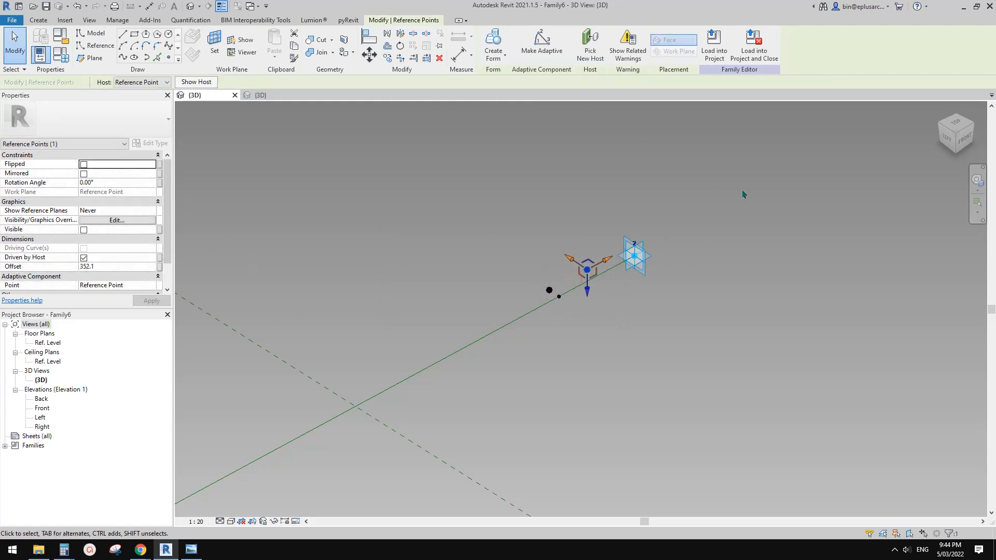
{"action": "left_click", "coordinate": [134, 265]}
{"action": "type", "text": "200.0"}
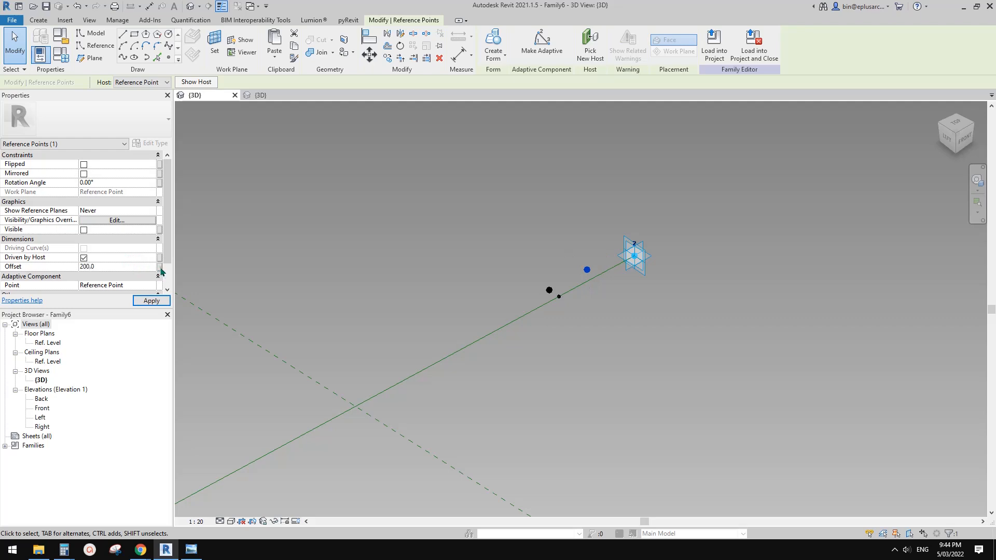
Create a length family parameter named "offset 2" and associate it with the offset of this point near adaptive point 2.
{"action": "left_click", "coordinate": [161, 269]}
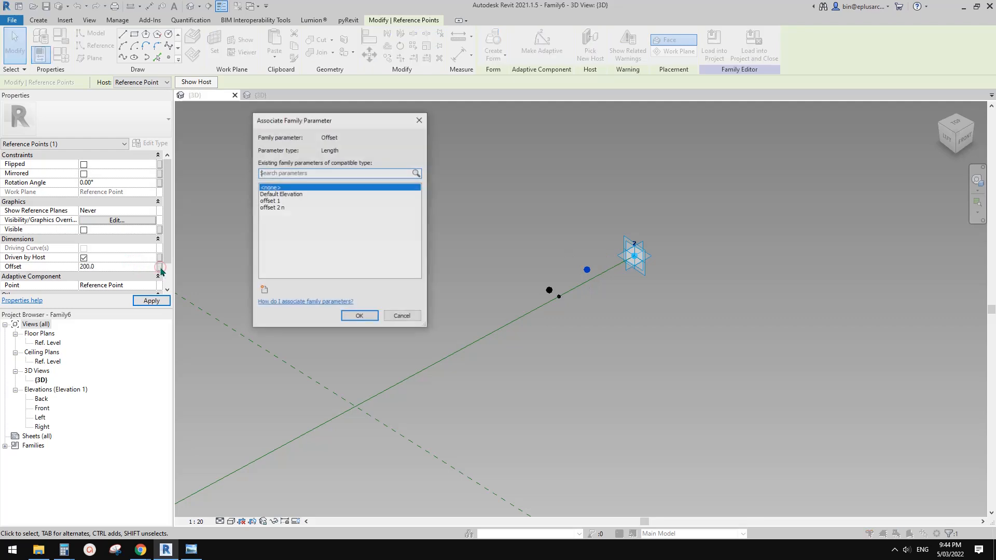
{"action": "left_click", "coordinate": [263, 290]}
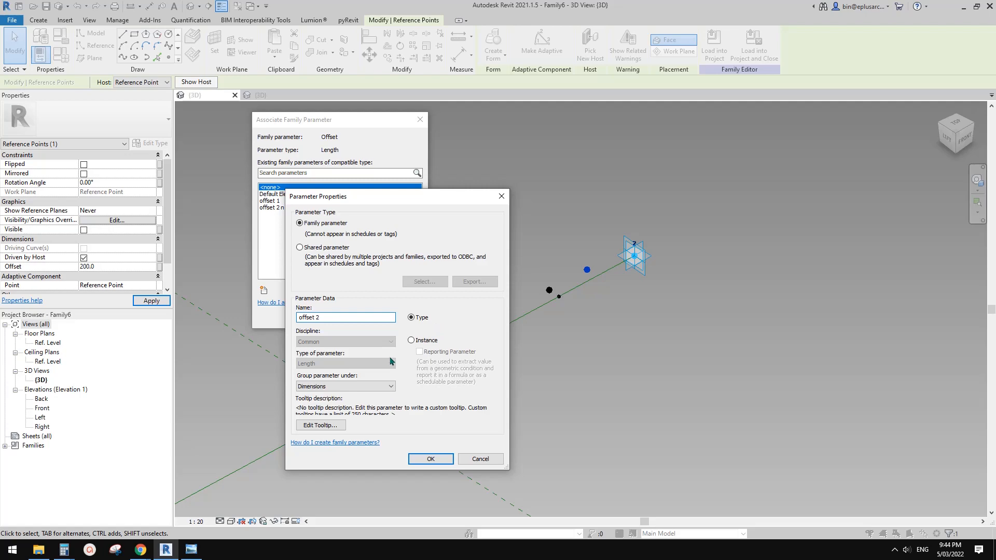
{"action": "left_click", "coordinate": [436, 458]}
{"action": "left_click", "coordinate": [358, 316]}
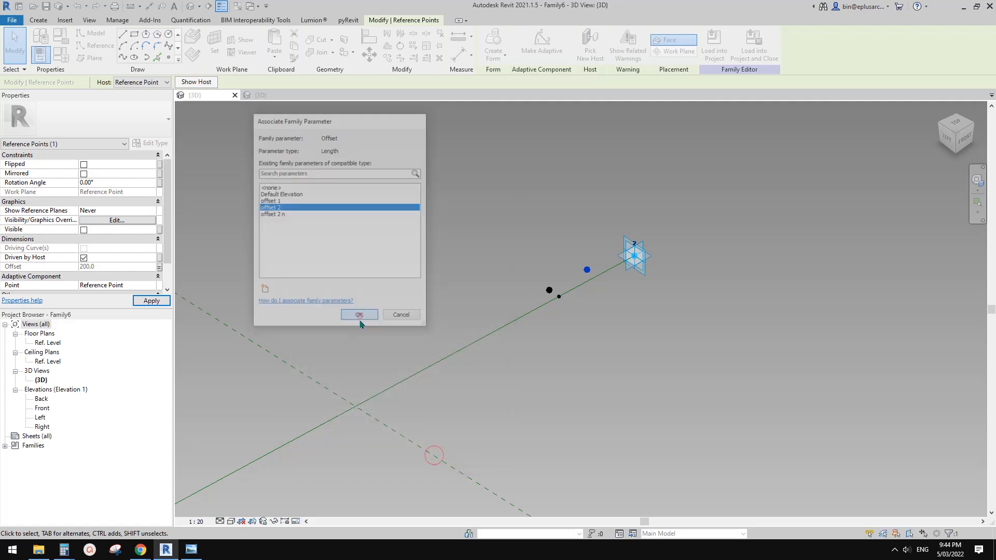
Set the formula of the "offset 2 n" parameter to -offset 2 in the family types.
{"action": "left_click", "coordinate": [62, 54]}
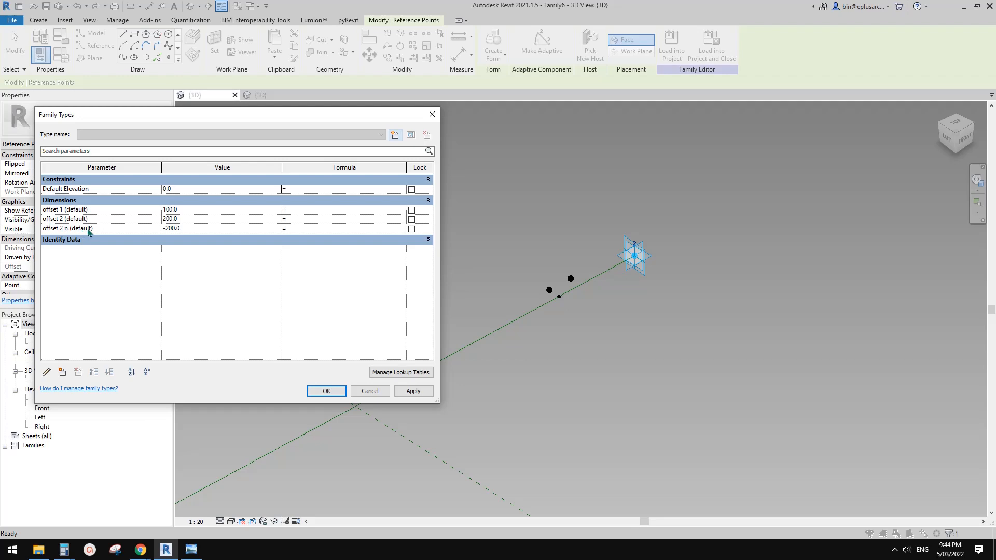
{"action": "left_click", "coordinate": [301, 230]}
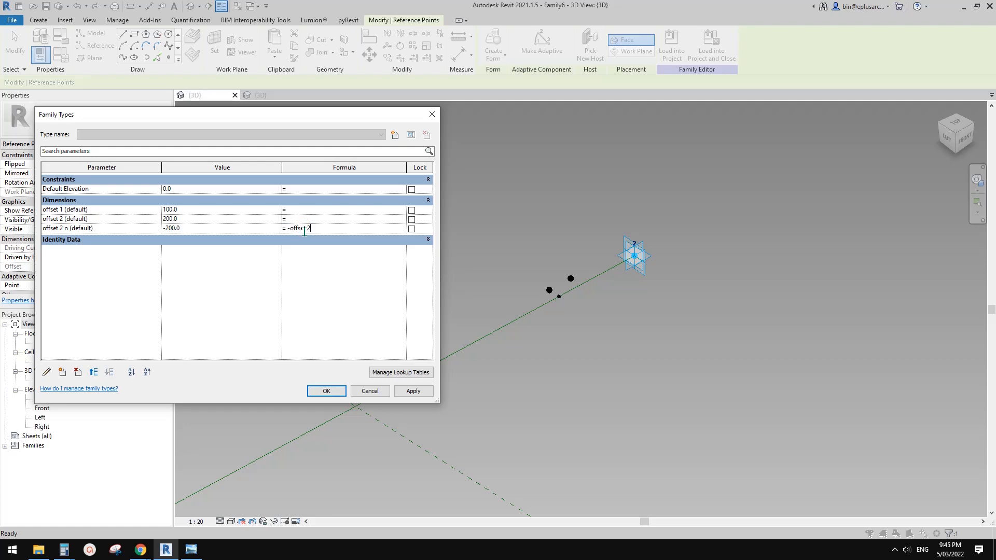
{"action": "left_click", "coordinate": [333, 392]}
{"action": "left_click", "coordinate": [483, 288]}
Draw a spline through the outer offset points near adaptive points 1 and 2 and turn it into a reference line.
{"action": "scroll", "coordinate": [505, 261], "scroll_direction": "down", "scroll_amount": 3}
{"action": "middle_click_drag", "start_coordinate": [296, 411], "coordinate": [438, 320]}
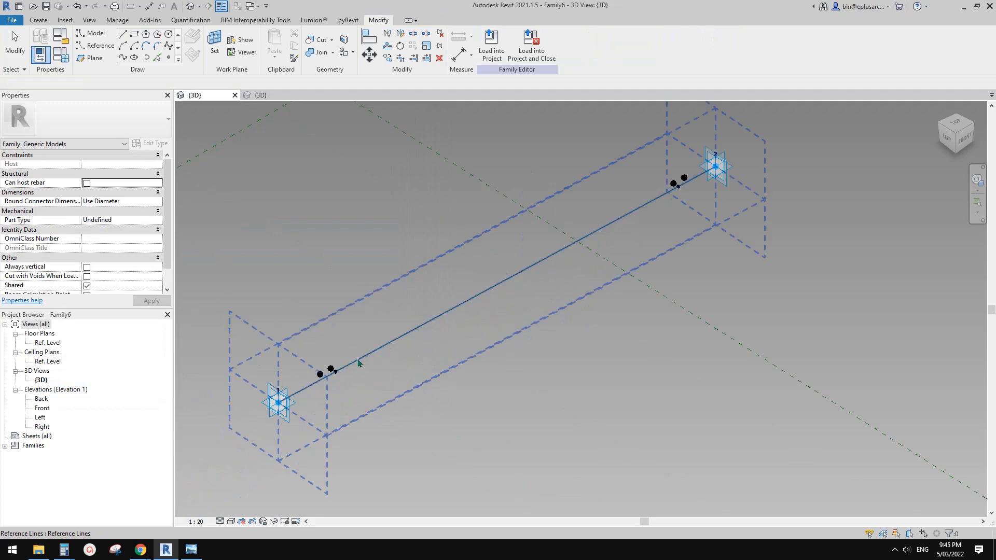
{"action": "left_click", "coordinate": [320, 374]}
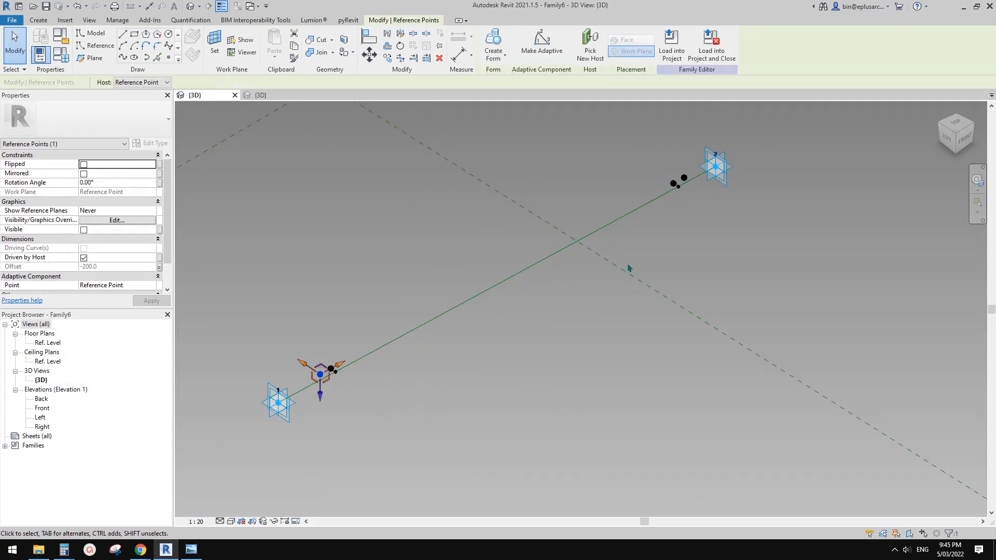
{"action": "left_click", "coordinate": [685, 178], "text": "ctrl"}
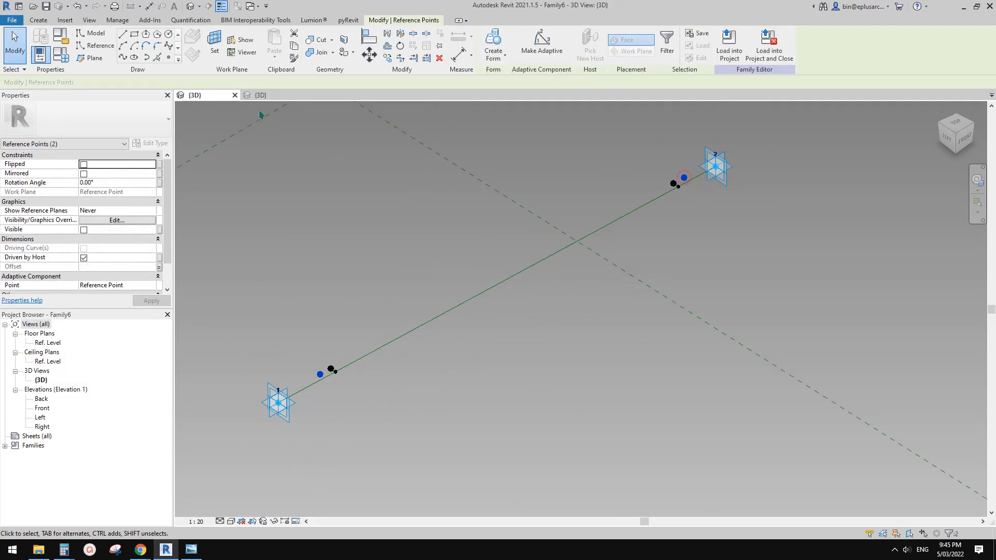
{"action": "left_click", "coordinate": [122, 56]}
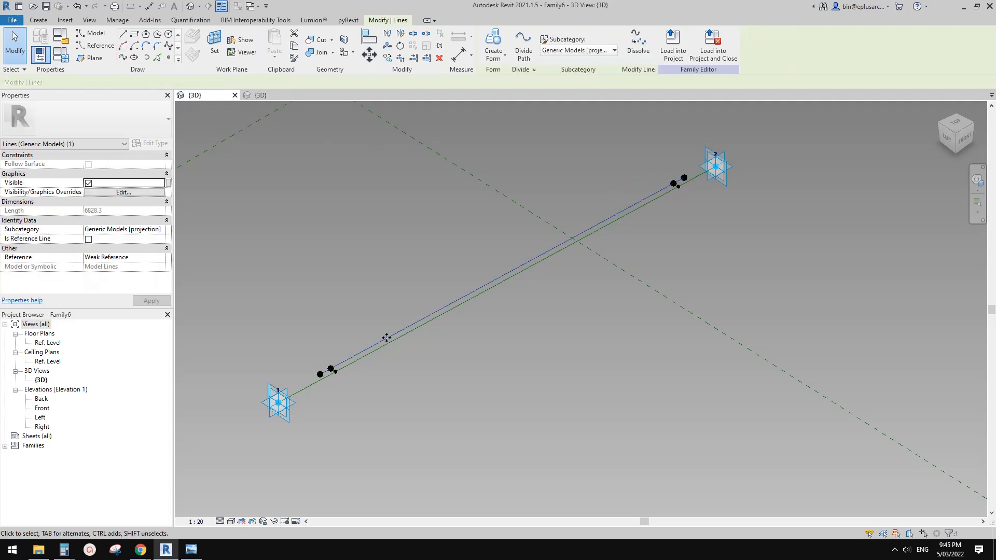
{"action": "left_click", "coordinate": [88, 239]}
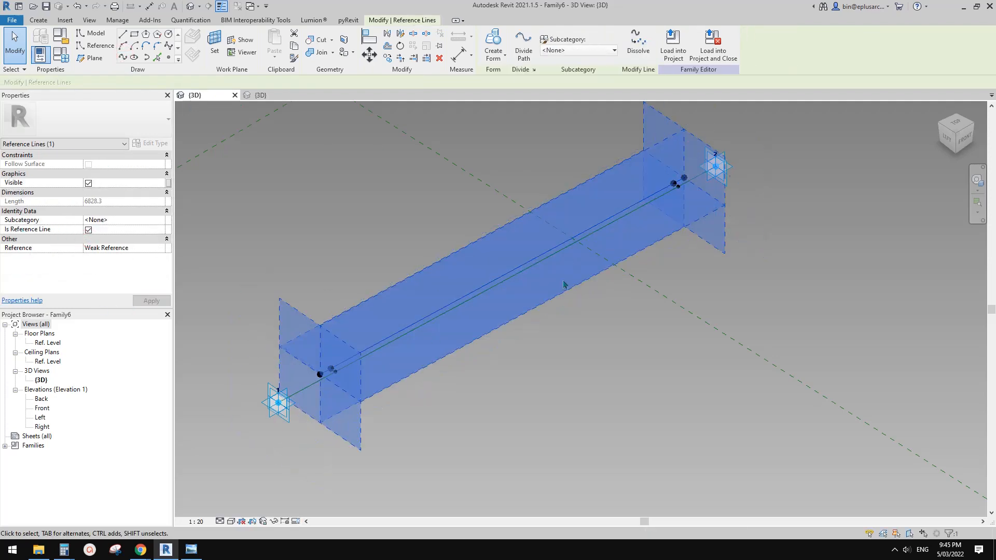
{"action": "left_click", "coordinate": [402, 329]}
Place a reference point on the new reference line near adaptive point 1 and draw a reference rectangle about 140 by 200 on its perpendicular plane.
{"action": "scroll", "coordinate": [401, 314], "scroll_direction": "up", "scroll_amount": 3}
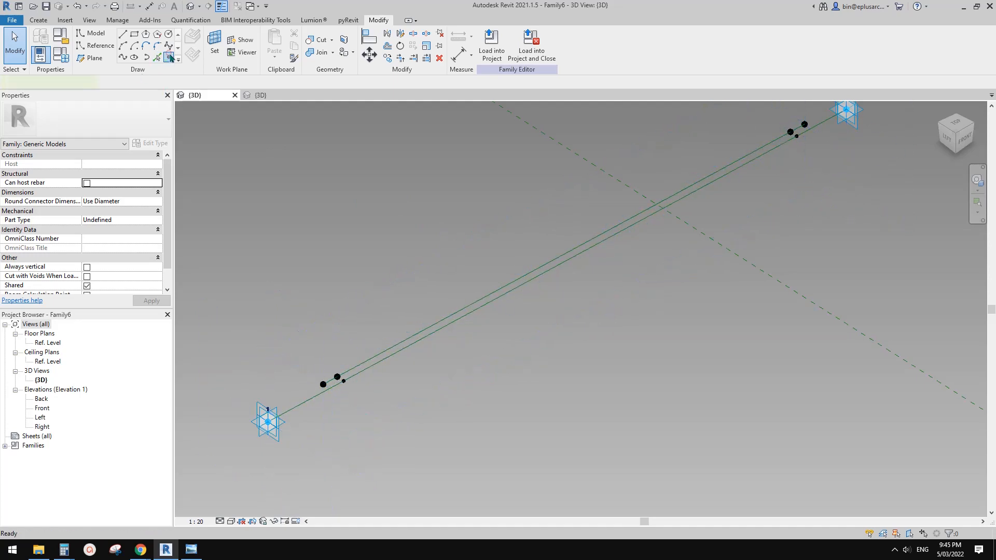
{"action": "left_click", "coordinate": [168, 57]}
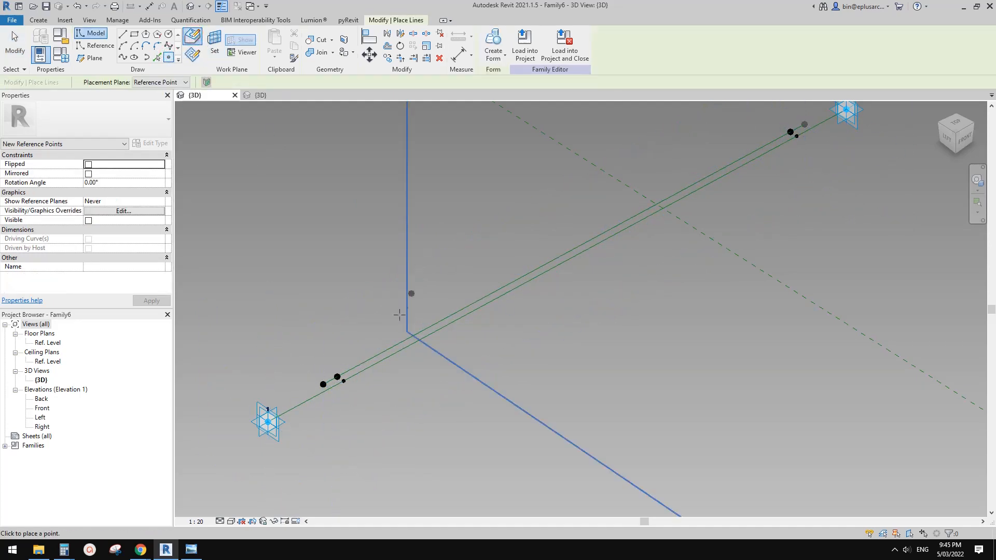
{"action": "left_click", "coordinate": [95, 46]}
{"action": "left_click", "coordinate": [134, 34]}
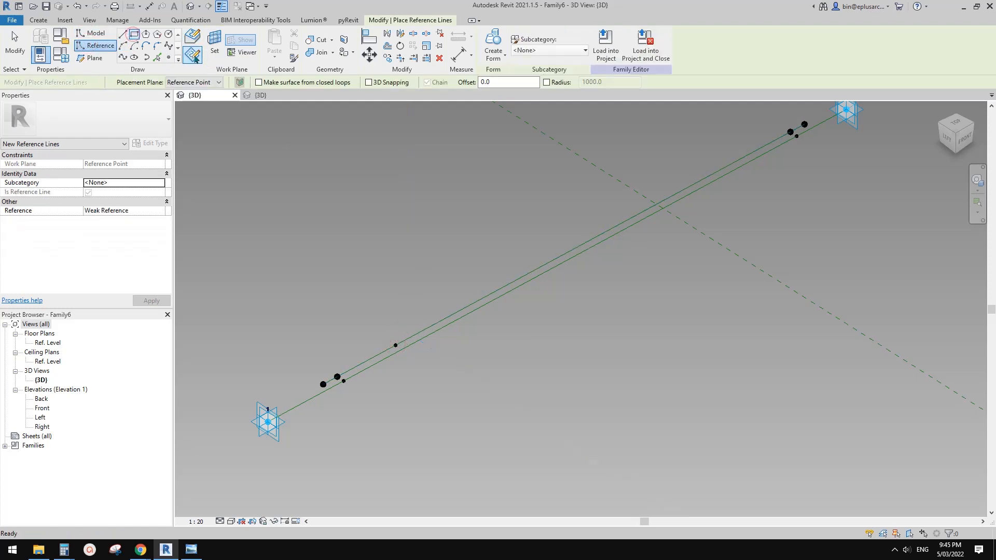
{"action": "left_click", "coordinate": [214, 45]}
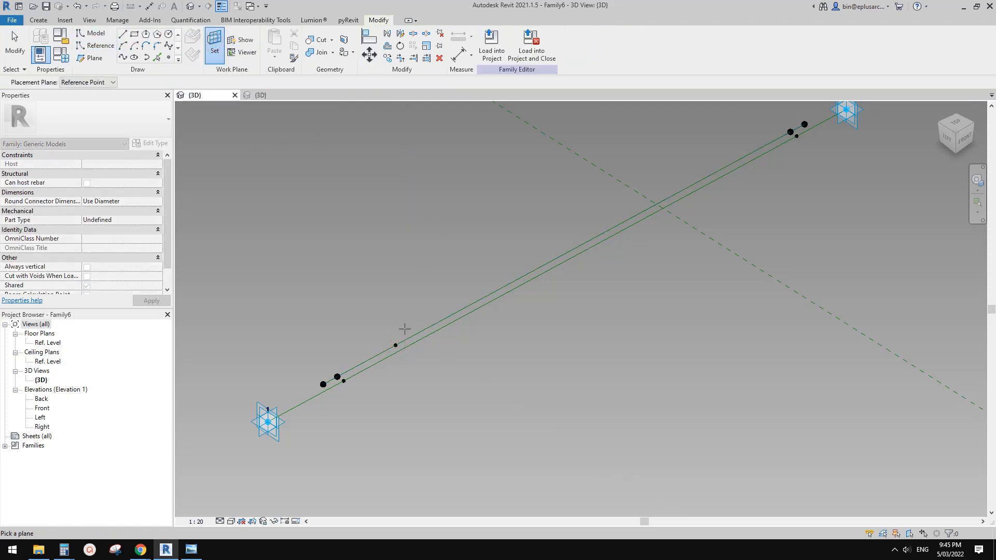
{"action": "left_click", "coordinate": [396, 345]}
{"action": "scroll", "coordinate": [395, 344], "scroll_direction": "up", "scroll_amount": 5}
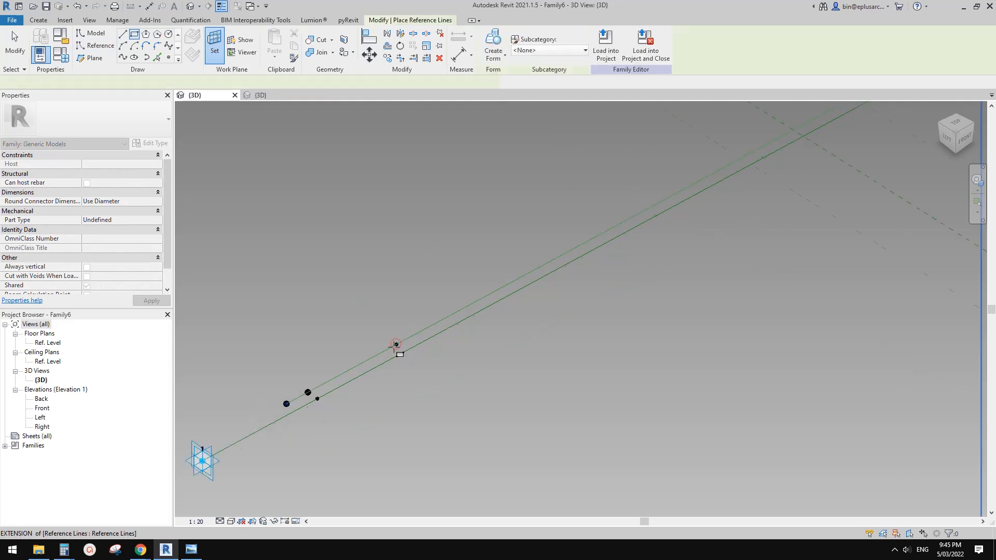
{"action": "left_click", "coordinate": [384, 318]}
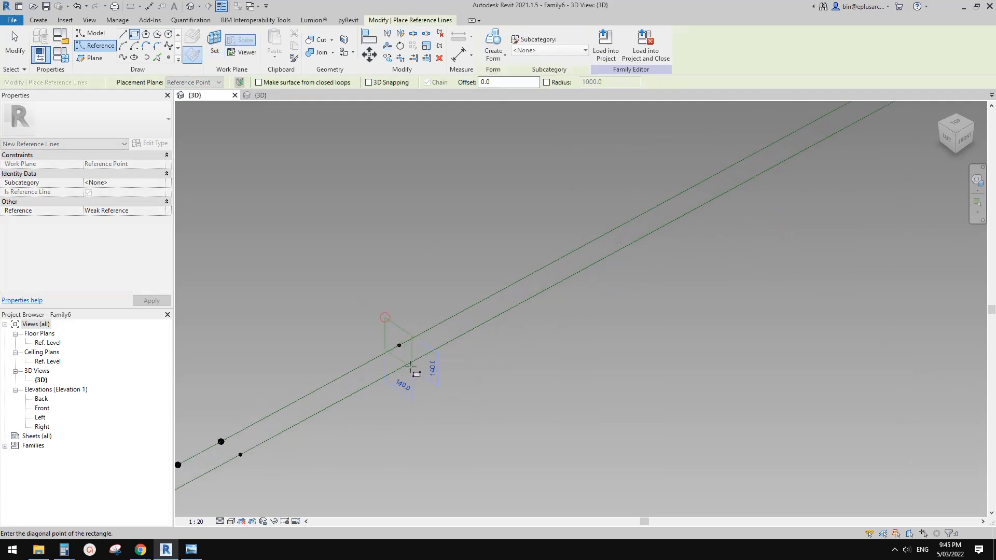
{"action": "left_click", "coordinate": [411, 383]}
Add aligned dimensions from the hosted point to each vertical side of the reference rectangle.
{"action": "middle_click_drag", "start_coordinate": [395, 380], "coordinate": [458, 303], "text": "shift"}
{"action": "key", "text": "d"}
{"action": "key", "text": "i"}
{"action": "left_click", "coordinate": [461, 299]}
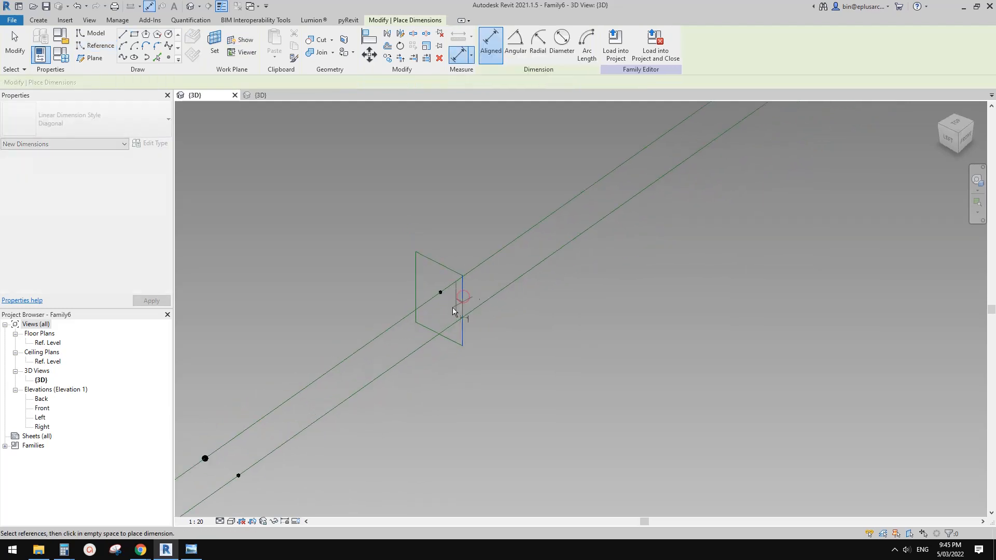
{"action": "left_click", "coordinate": [441, 293]}
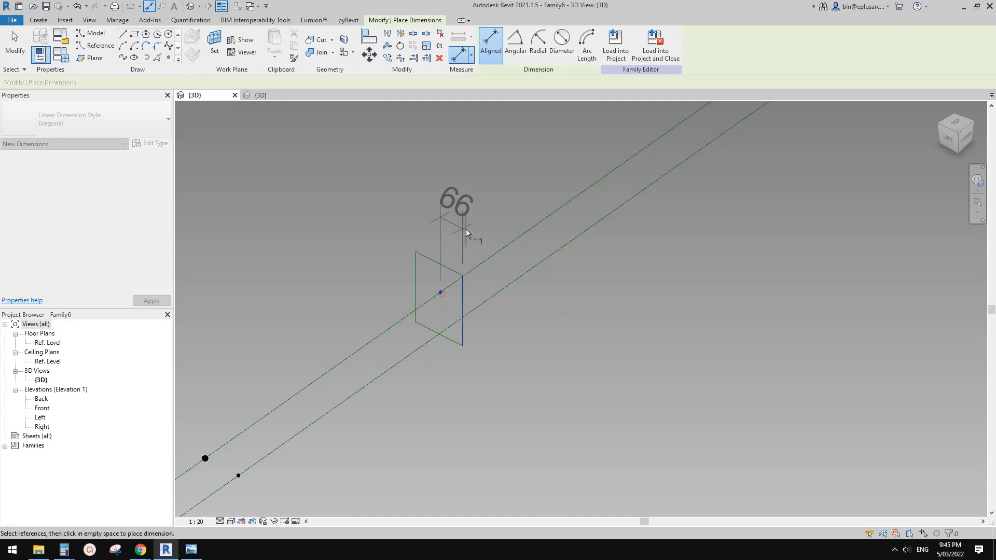
{"action": "left_click", "coordinate": [466, 229]}
{"action": "left_click", "coordinate": [440, 293]}
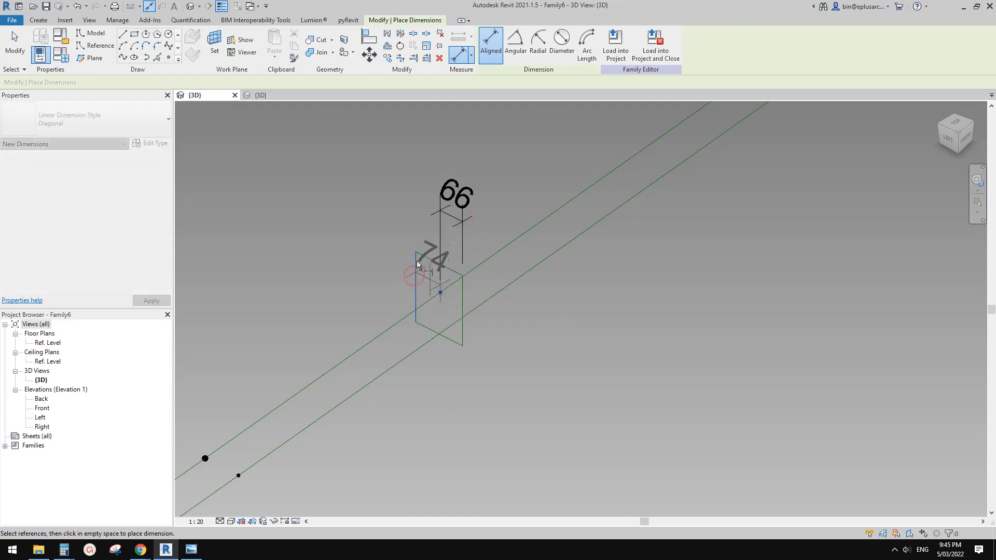
{"action": "middle_click_drag", "start_coordinate": [416, 202], "coordinate": [418, 224]}
{"action": "left_click", "coordinate": [416, 218]}
Add aligned dimensions from the hosted point to the upper and lower edges of the reference rectangle.
{"action": "left_click", "coordinate": [432, 283]}
{"action": "left_click", "coordinate": [444, 315]}
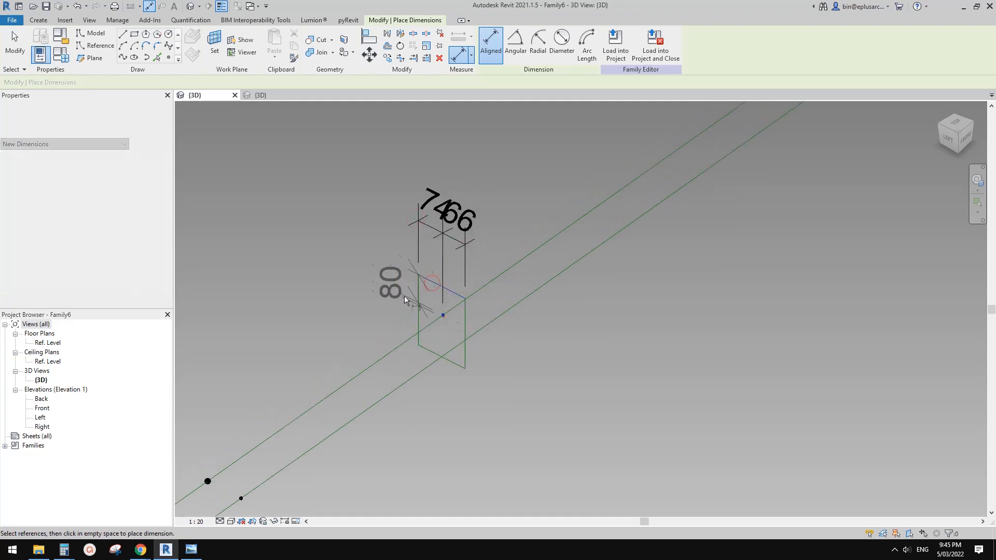
{"action": "left_click", "coordinate": [386, 282]}
{"action": "left_click", "coordinate": [444, 315]}
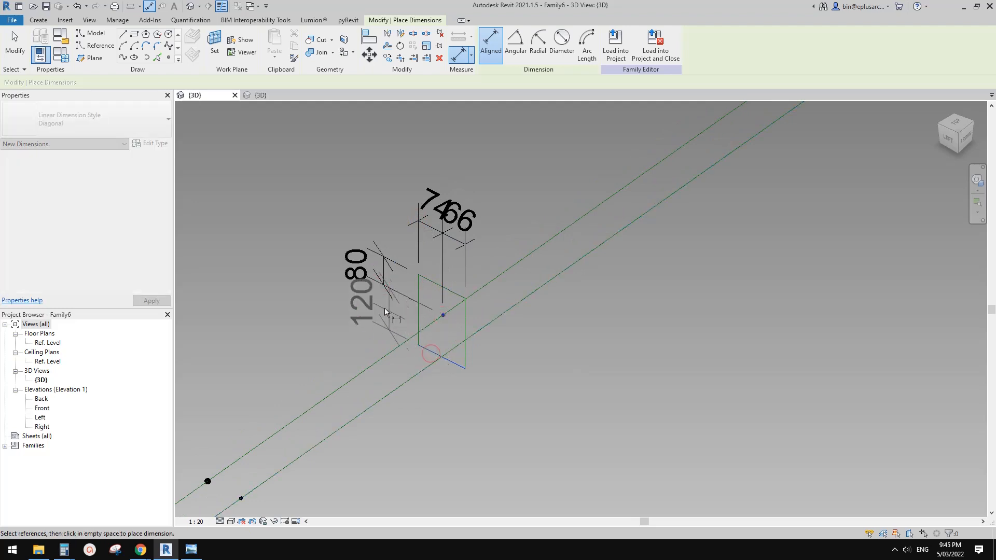
{"action": "scroll", "coordinate": [384, 307], "scroll_direction": "up", "scroll_amount": 1}
{"action": "left_click", "coordinate": [384, 304]}
{"action": "key", "text": "Escape"}
{"action": "scroll", "coordinate": [465, 227], "scroll_direction": "down", "scroll_amount": 1}
Label both width dimensions of the rectangle with a new instance parameter named "w1".
{"action": "left_click", "coordinate": [485, 222]}
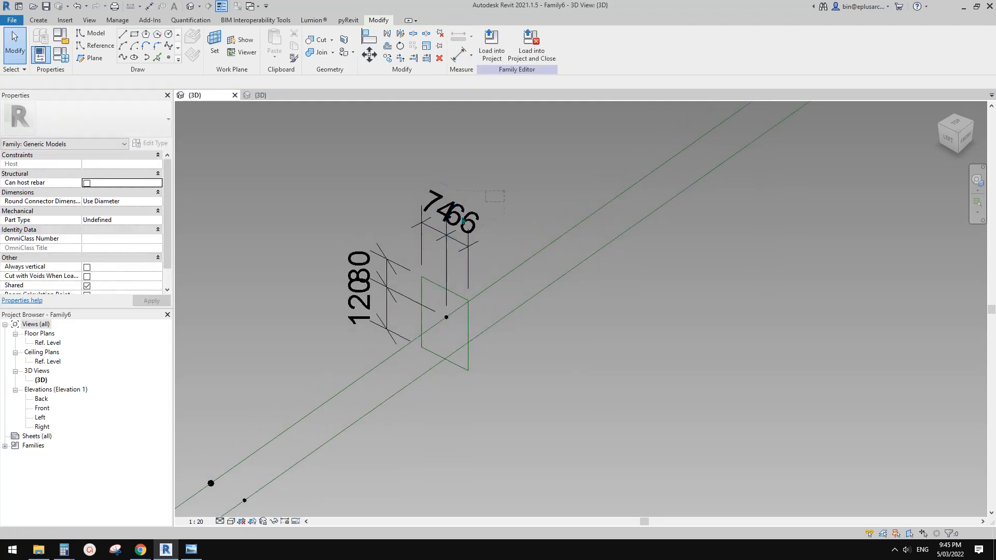
{"action": "left_click", "coordinate": [435, 203], "text": "ctrl"}
{"action": "left_click", "coordinate": [577, 43]}
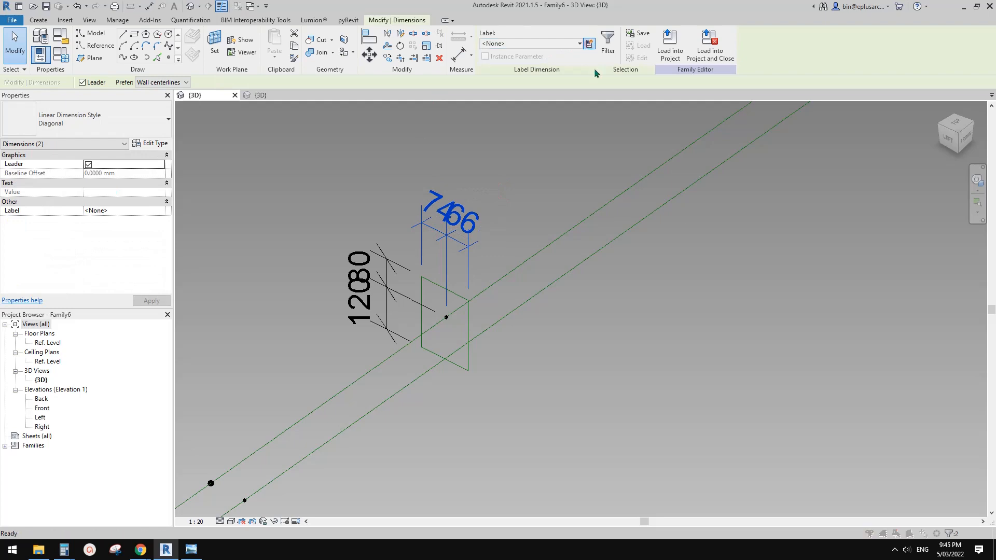
{"action": "left_click", "coordinate": [524, 59]}
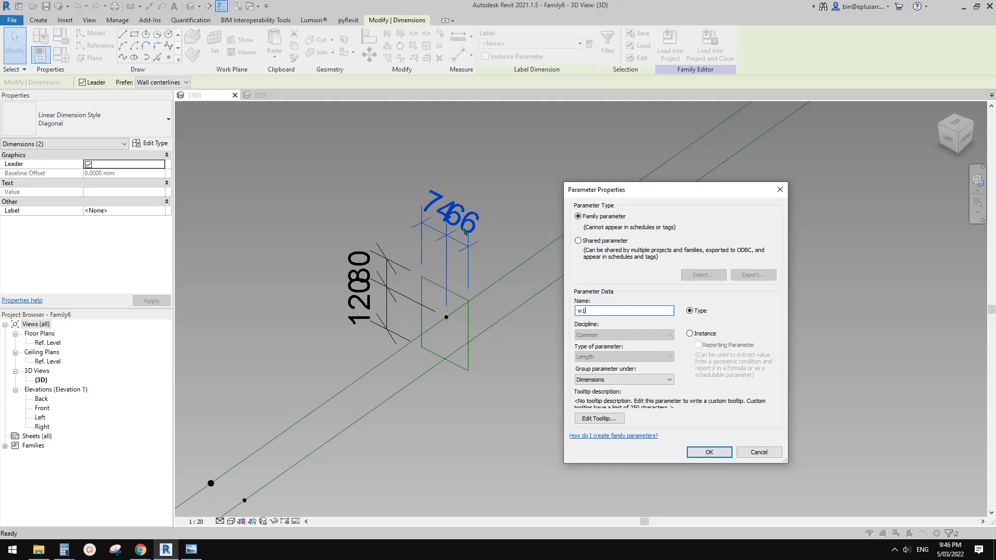
{"action": "left_click", "coordinate": [695, 334]}
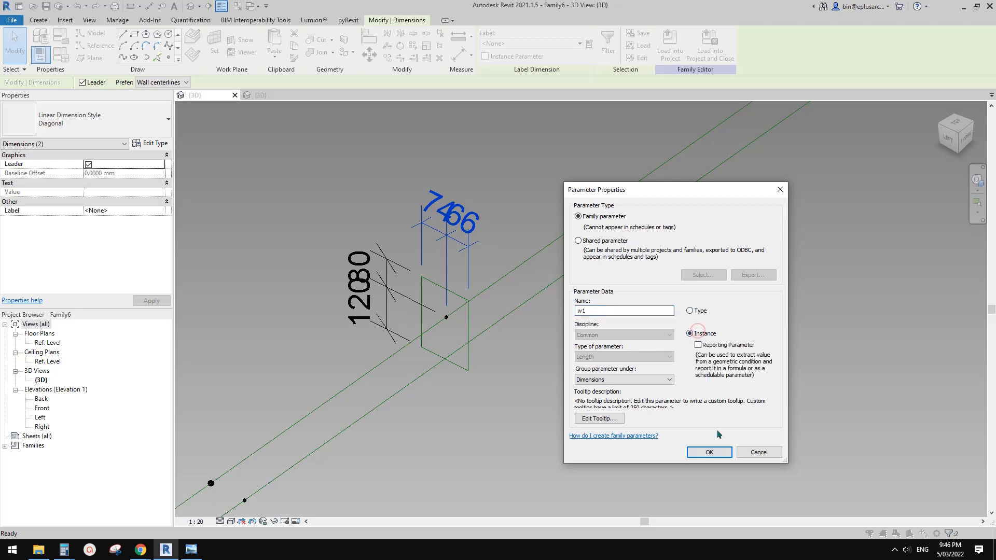
{"action": "left_click", "coordinate": [705, 450]}
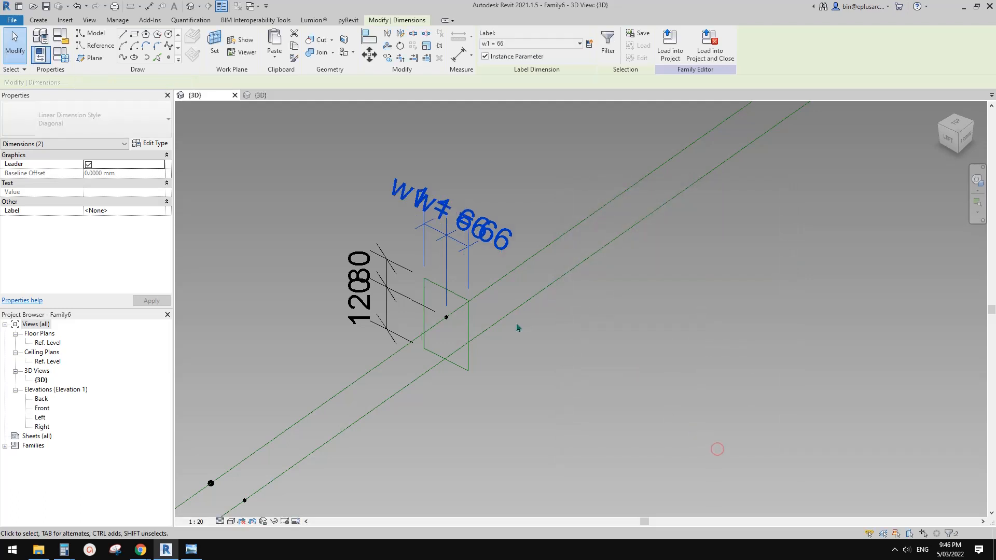
Label both height dimensions of the rectangle with a new instance parameter named "w2".
{"action": "left_click", "coordinate": [351, 315]}
{"action": "left_click", "coordinate": [589, 45]}
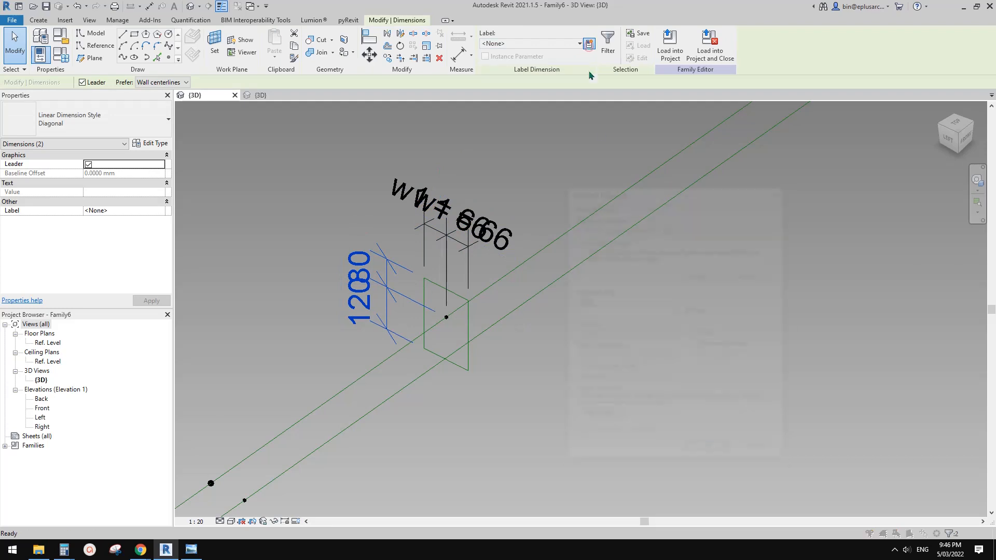
{"action": "type", "text": "w2"}
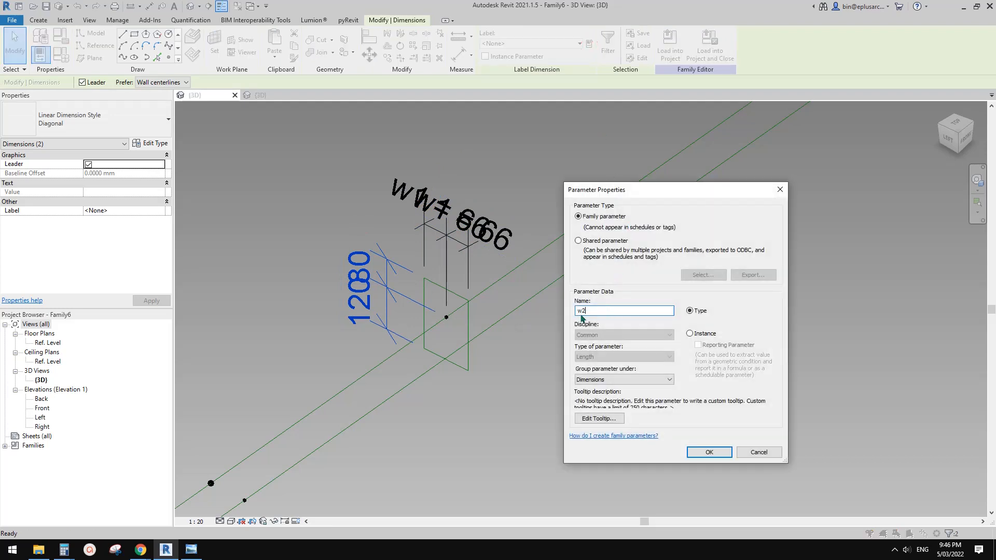
{"action": "left_click", "coordinate": [690, 334]}
{"action": "left_click", "coordinate": [709, 452]}
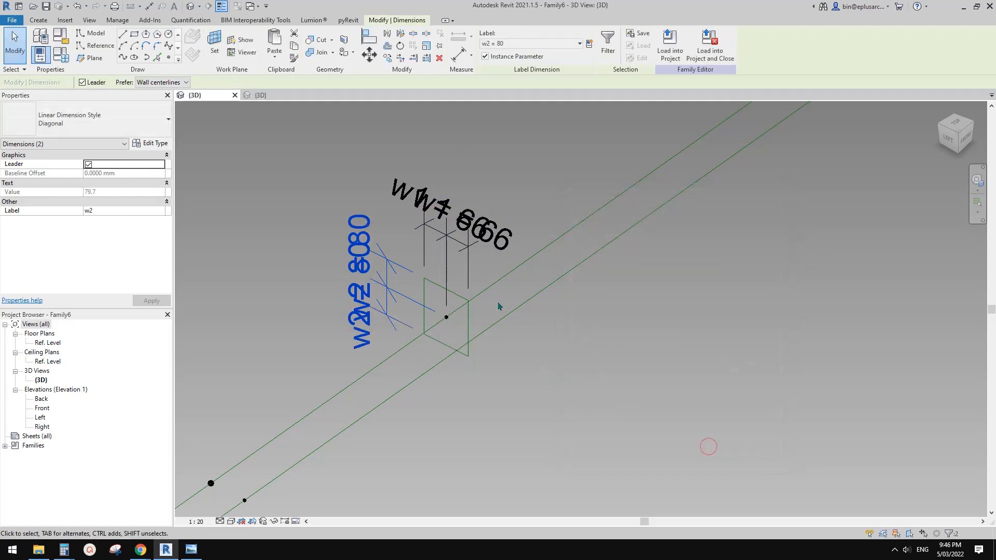
Copy the rectangle together with its host point and dimensions to a free spot beside the reference lines.
{"action": "scroll", "coordinate": [491, 301], "scroll_direction": "down", "scroll_amount": 1}
{"action": "scroll", "coordinate": [492, 303], "scroll_direction": "down", "scroll_amount": 3}
{"action": "middle_click_drag", "start_coordinate": [492, 317], "coordinate": [540, 299]}
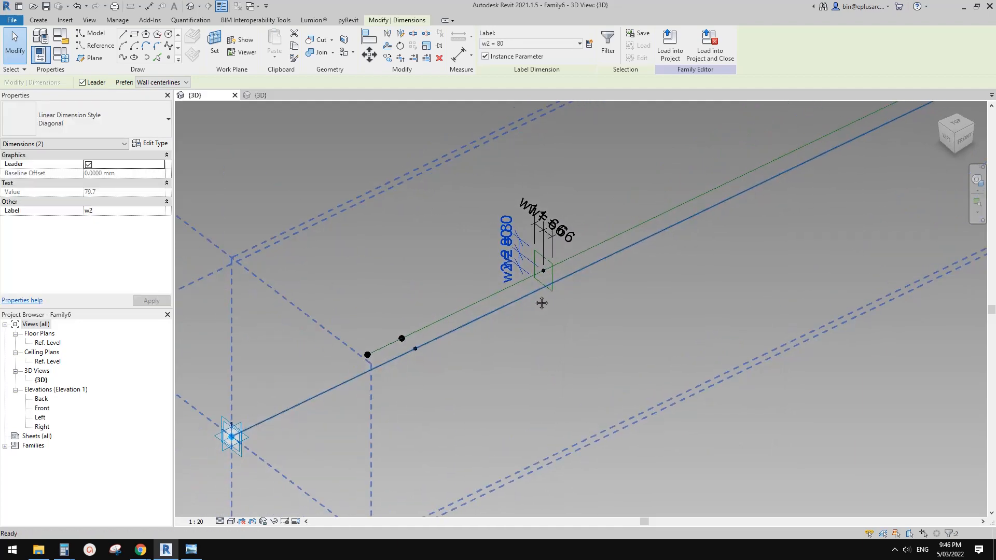
{"action": "left_click", "coordinate": [540, 285]}
{"action": "left_click_drag", "start_coordinate": [465, 170], "coordinate": [622, 345]}
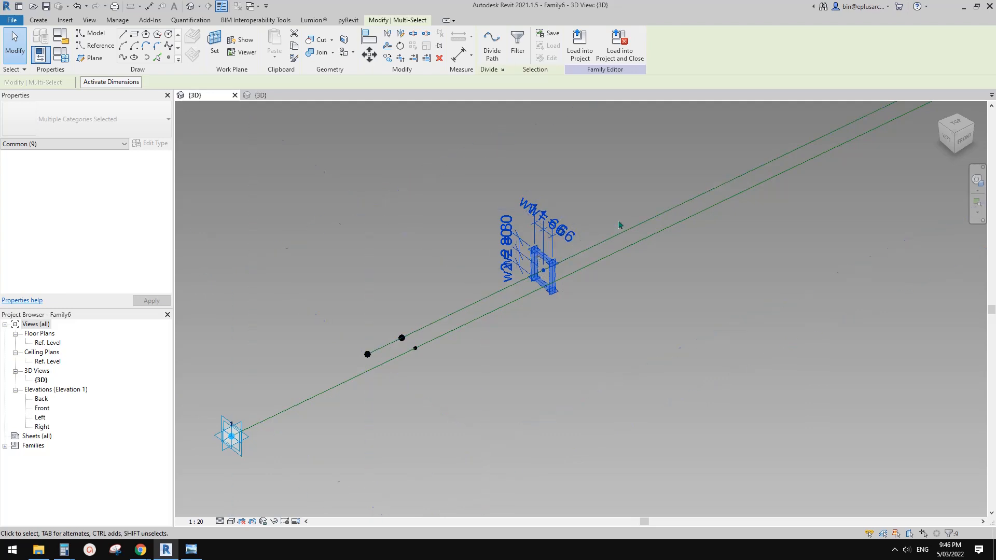
{"action": "scroll", "coordinate": [619, 226], "scroll_direction": "down", "scroll_amount": 1}
{"action": "middle_click_drag", "start_coordinate": [619, 227], "coordinate": [537, 297]}
{"action": "left_click_drag", "start_coordinate": [482, 333], "coordinate": [608, 380], "text": "ctrl"}
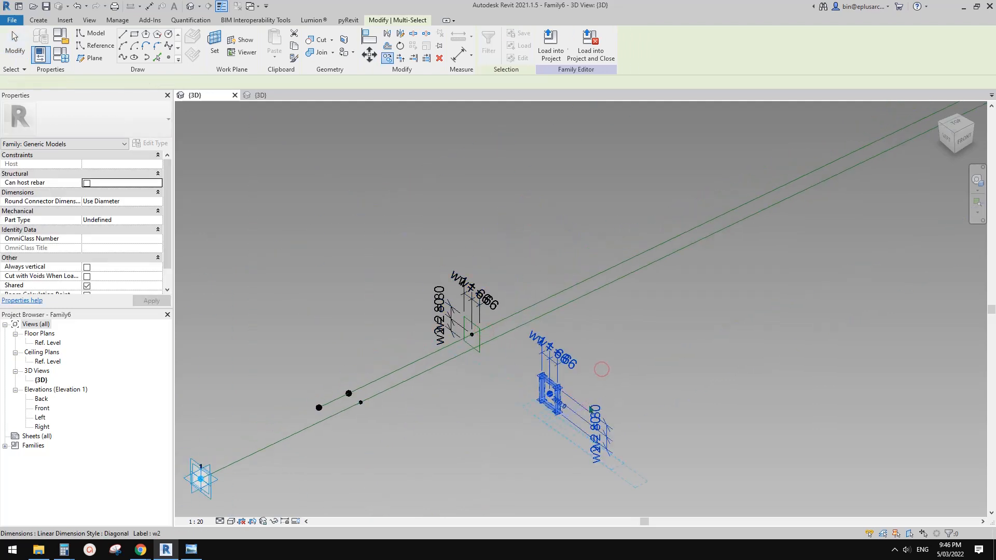
{"action": "left_click", "coordinate": [600, 370]}
Rehost the copied reference point onto the offset reference line, farther along from the first rectangle.
{"action": "left_click", "coordinate": [549, 396]}
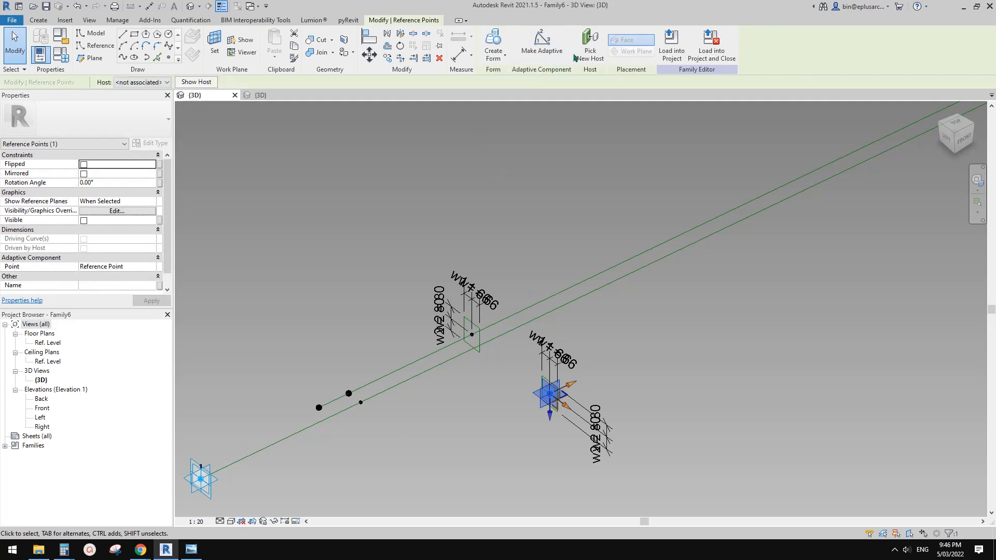
{"action": "left_click", "coordinate": [589, 44]}
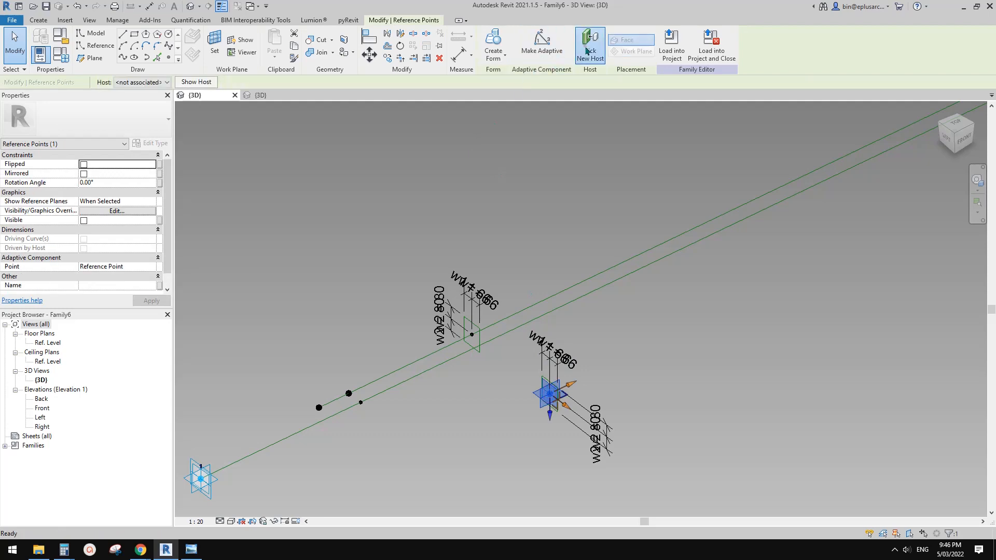
{"action": "left_click", "coordinate": [694, 228]}
Create a solid form between the original and the copied reference rectangle.
{"action": "middle_click_drag", "start_coordinate": [477, 332], "coordinate": [475, 293]}
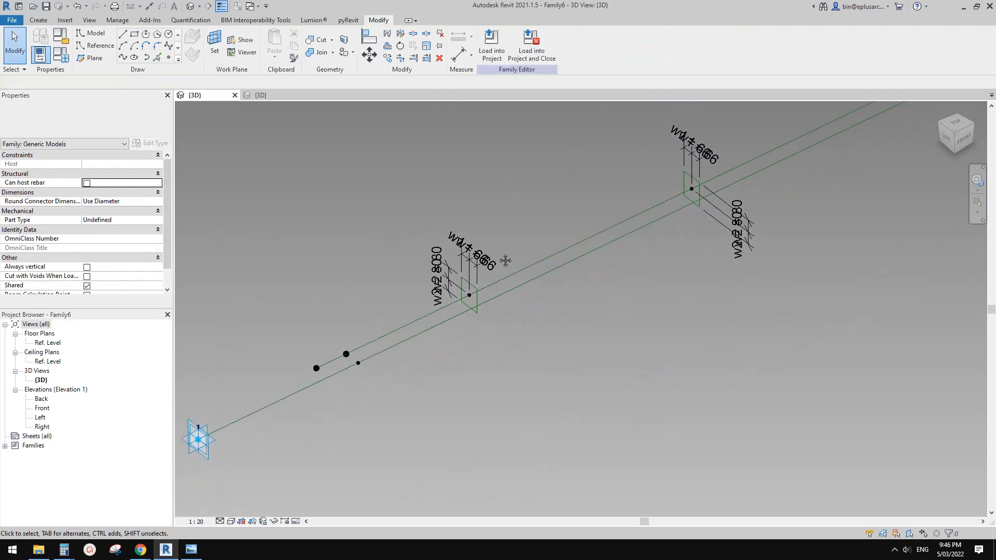
{"action": "left_click", "coordinate": [475, 293]}
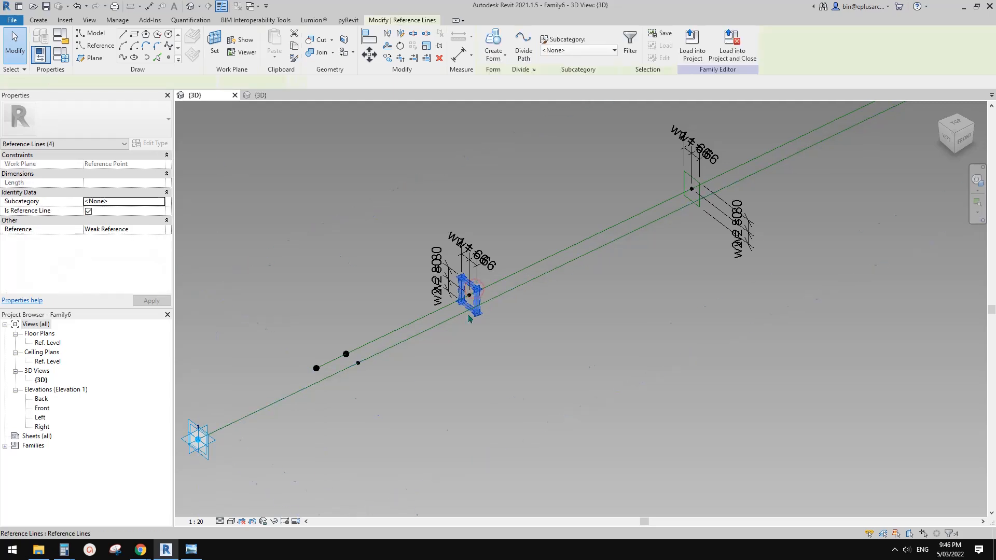
{"action": "left_click", "coordinate": [685, 182], "text": "ctrl"}
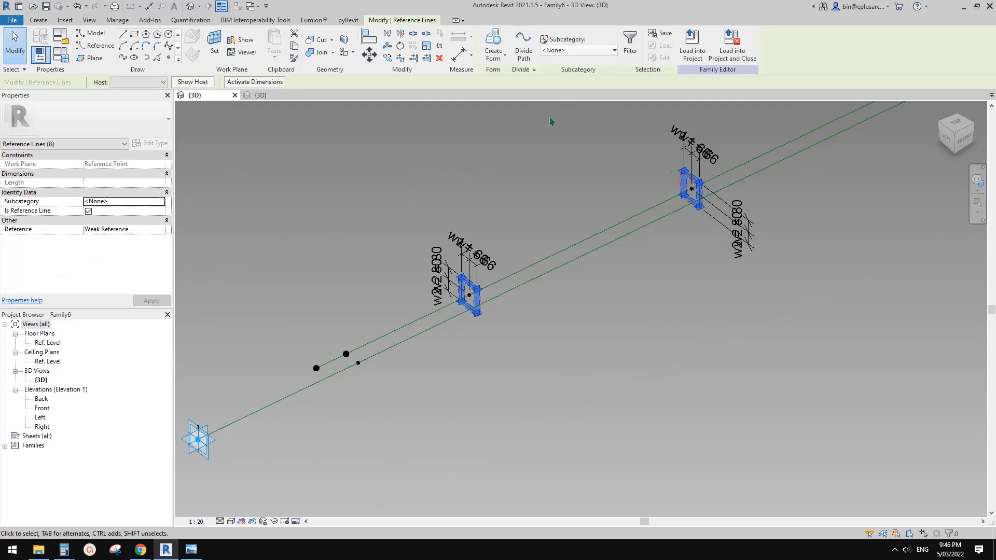
{"action": "left_click", "coordinate": [493, 41]}
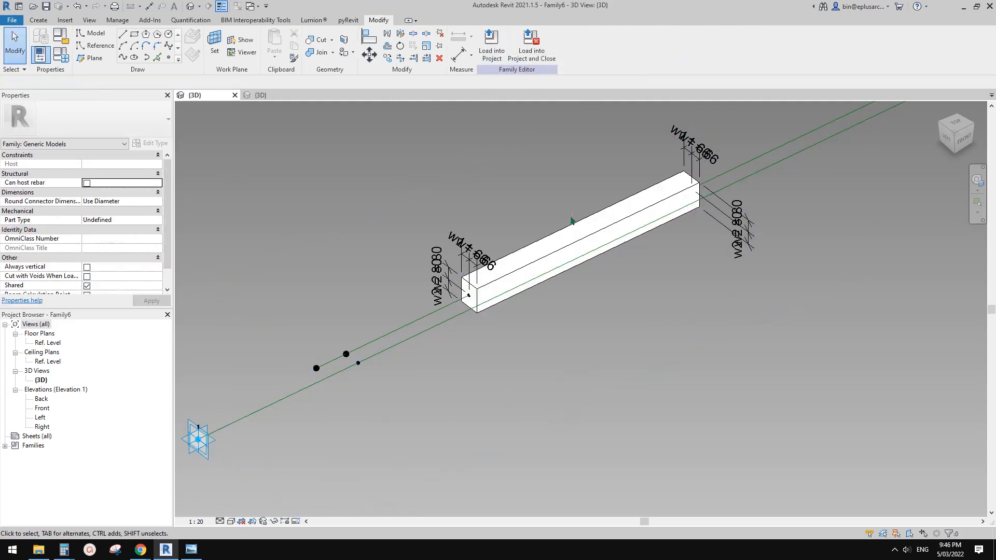
Set the normalized curve parameter of the original rectangle's host point to 0 on the offset reference line.
{"action": "left_click", "coordinate": [469, 299]}
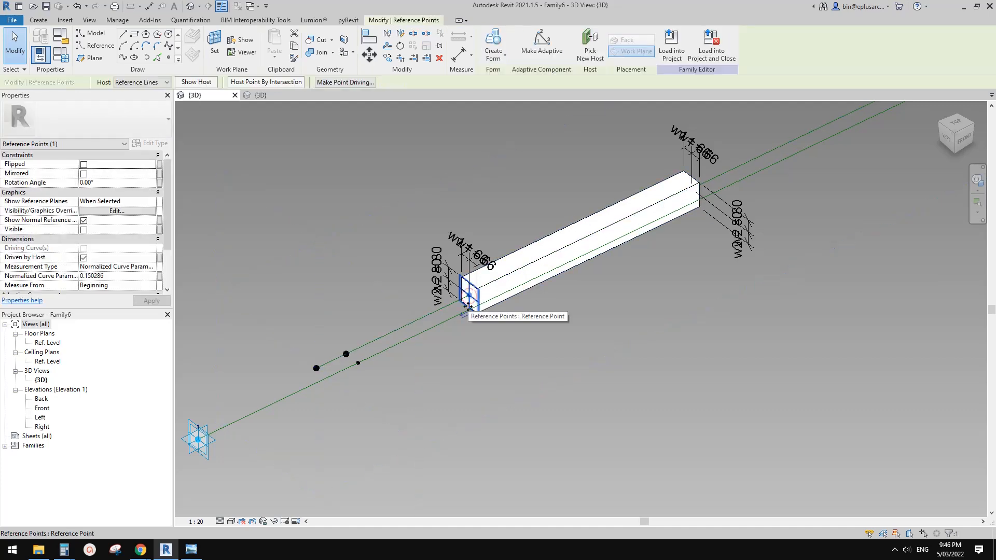
{"action": "left_click", "coordinate": [127, 277]}
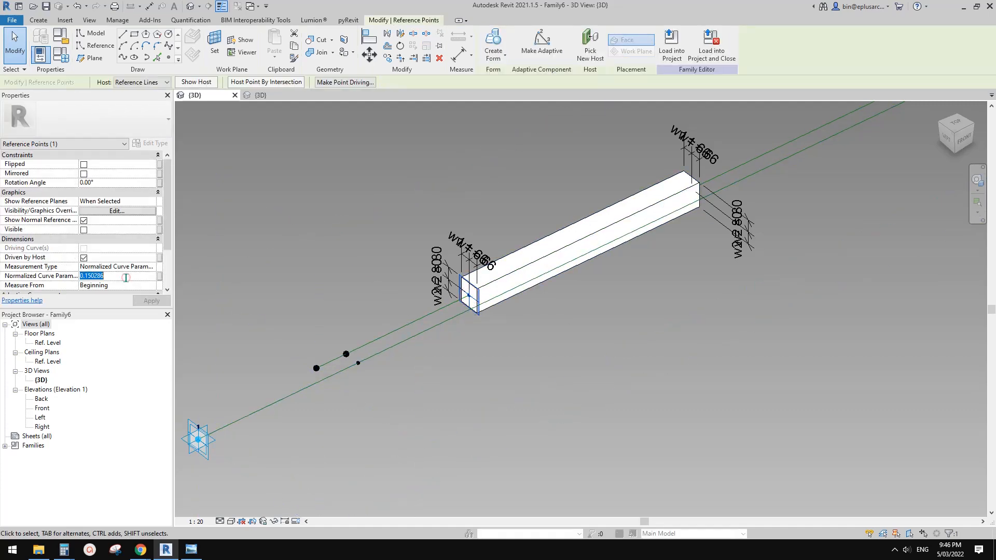
{"action": "type", "text": "0"}
Move the copied rectangle's host point along the offset reference line to its far end near adaptive point 2.
{"action": "middle_click_drag", "start_coordinate": [742, 237], "coordinate": [436, 272]}
{"action": "scroll", "coordinate": [506, 389], "scroll_direction": "down", "scroll_amount": 2}
{"action": "left_click_drag", "start_coordinate": [434, 269], "coordinate": [830, 324]}
{"action": "middle_click_drag", "start_coordinate": [474, 357], "coordinate": [408, 290], "text": "shift"}
{"action": "key", "text": "Escape"}
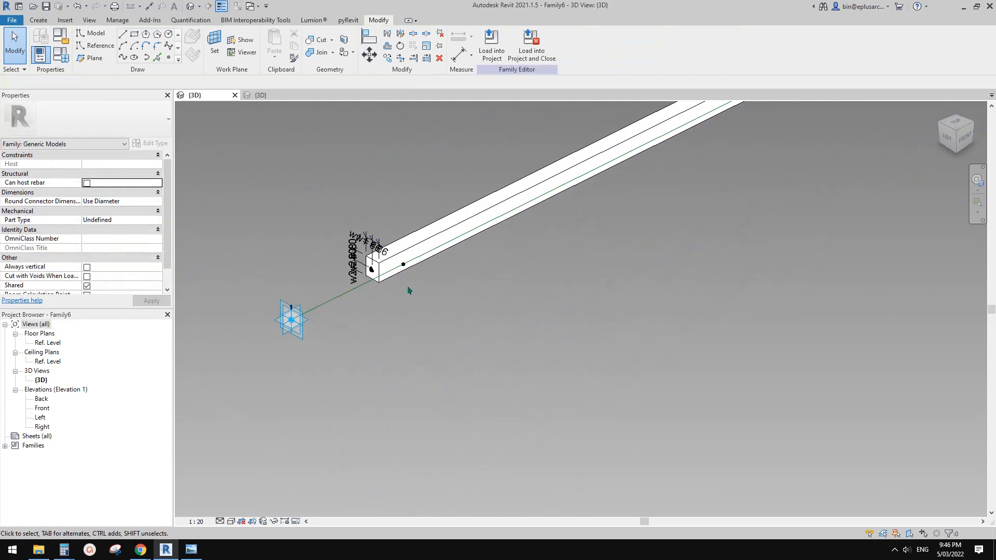
Move the two reference points on the main reference line that carry the offset line's ends to adaptive points 1 and 2.
{"action": "left_click_drag", "start_coordinate": [403, 265], "coordinate": [292, 319]}
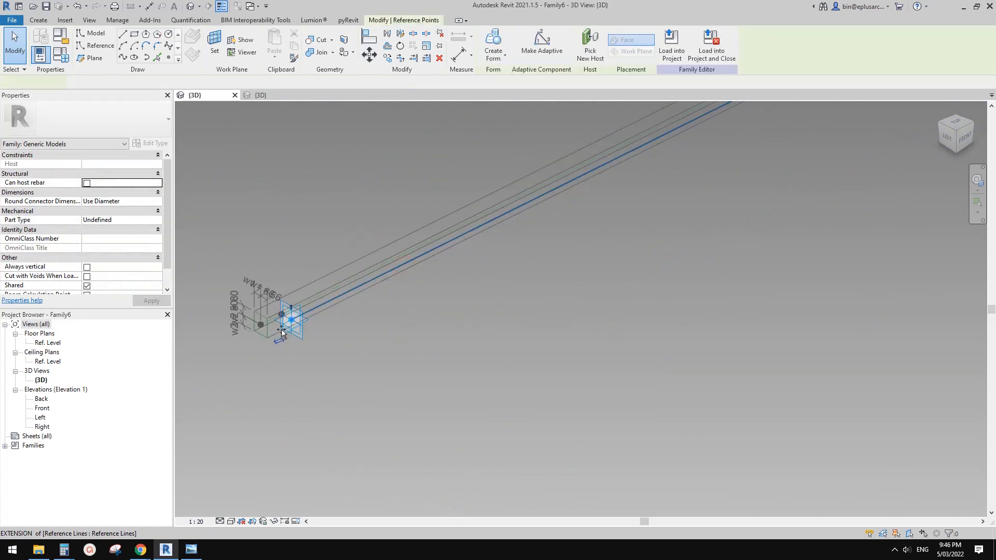
{"action": "scroll", "coordinate": [530, 287], "scroll_direction": "down", "scroll_amount": 4}
{"action": "middle_click_drag", "start_coordinate": [692, 199], "coordinate": [575, 282]}
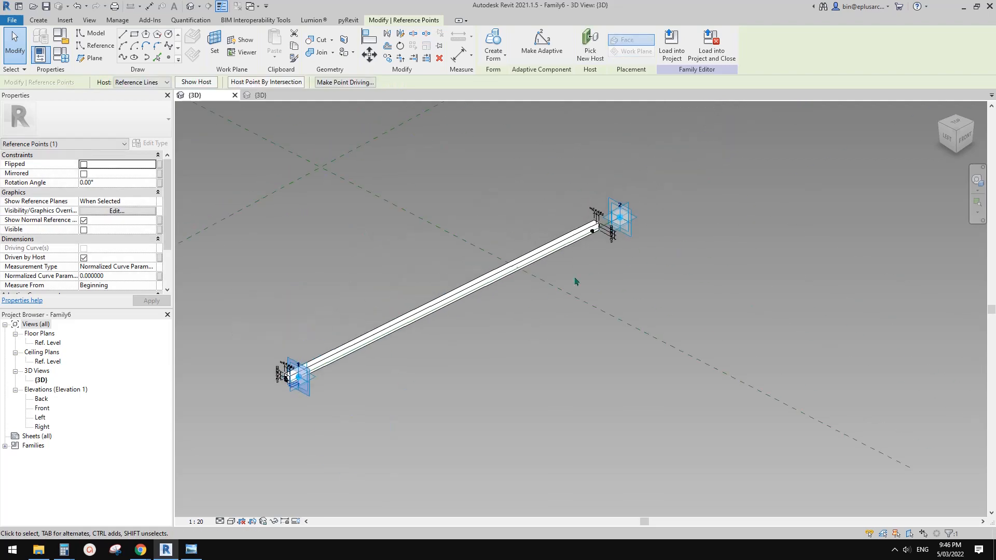
{"action": "scroll", "coordinate": [582, 265], "scroll_direction": "up", "scroll_amount": 5}
{"action": "left_click_drag", "start_coordinate": [558, 202], "coordinate": [642, 177]}
{"action": "left_click", "coordinate": [572, 242]}
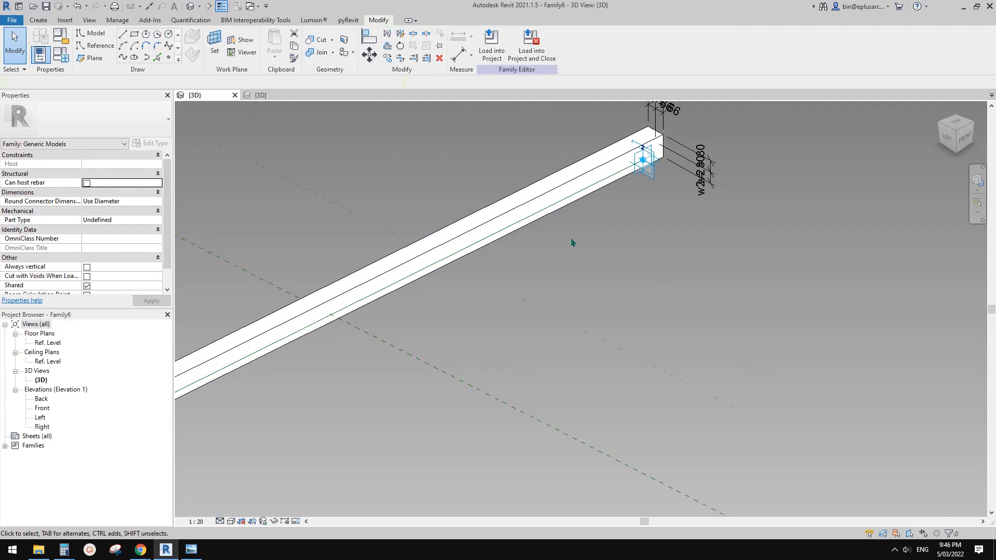
Examine the full-length batten and how its ends sit relative to the two adaptive points.
{"action": "scroll", "coordinate": [572, 244], "scroll_direction": "down", "scroll_amount": 4}
{"action": "middle_click_drag", "start_coordinate": [500, 280], "coordinate": [615, 255]}
{"action": "scroll", "coordinate": [668, 199], "scroll_direction": "up", "scroll_amount": 2}
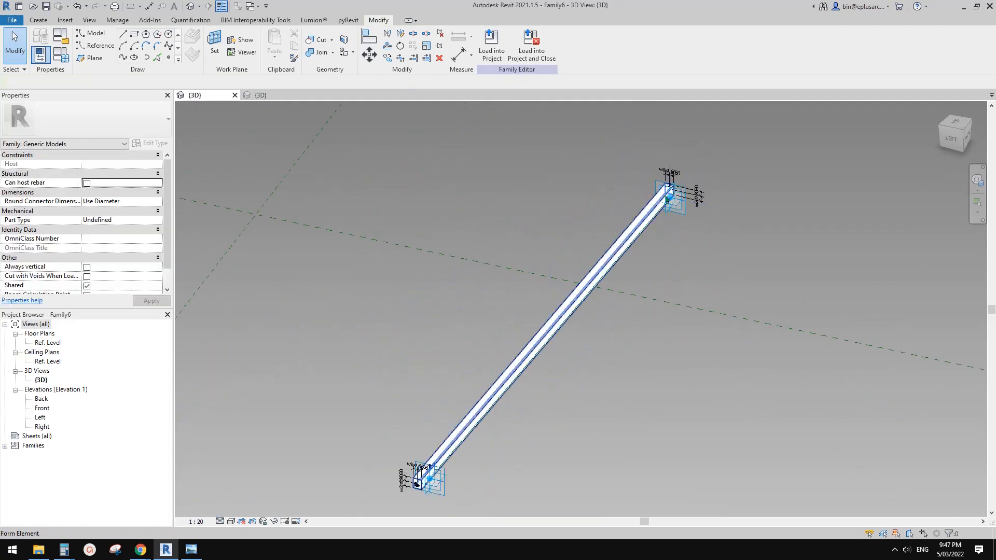
{"action": "scroll", "coordinate": [664, 198], "scroll_direction": "down", "scroll_amount": 1}
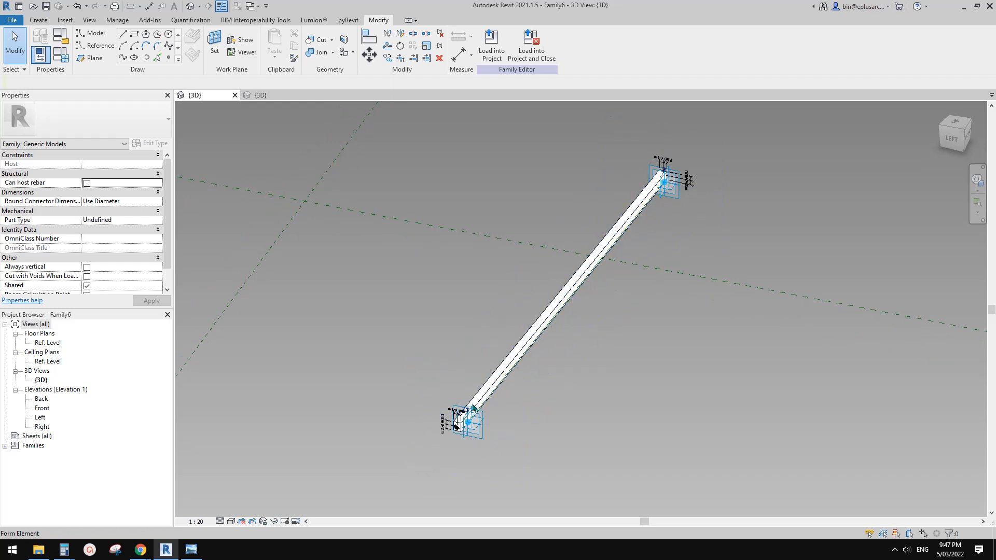
{"action": "scroll", "coordinate": [480, 382], "scroll_direction": "up", "scroll_amount": 4}
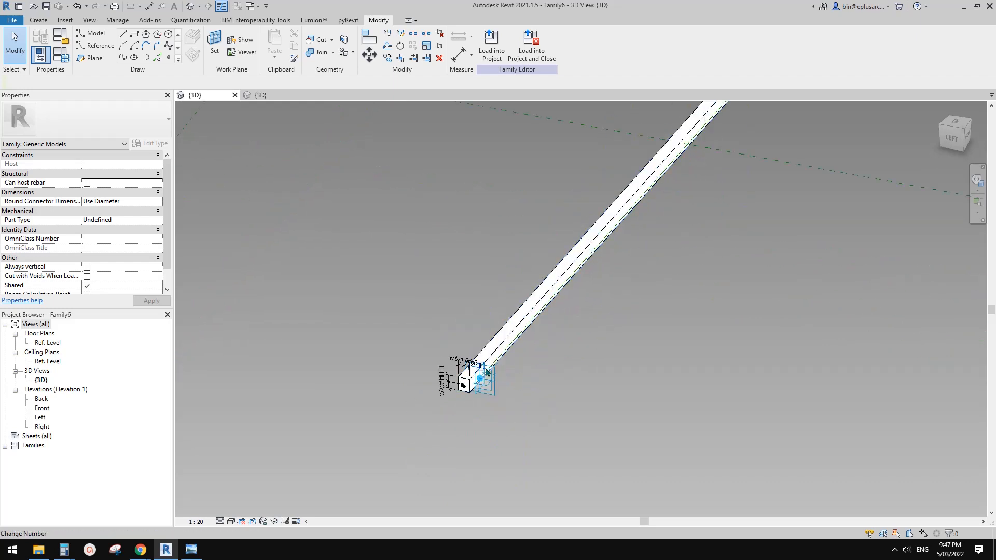
{"action": "scroll", "coordinate": [480, 383], "scroll_direction": "up", "scroll_amount": 1}
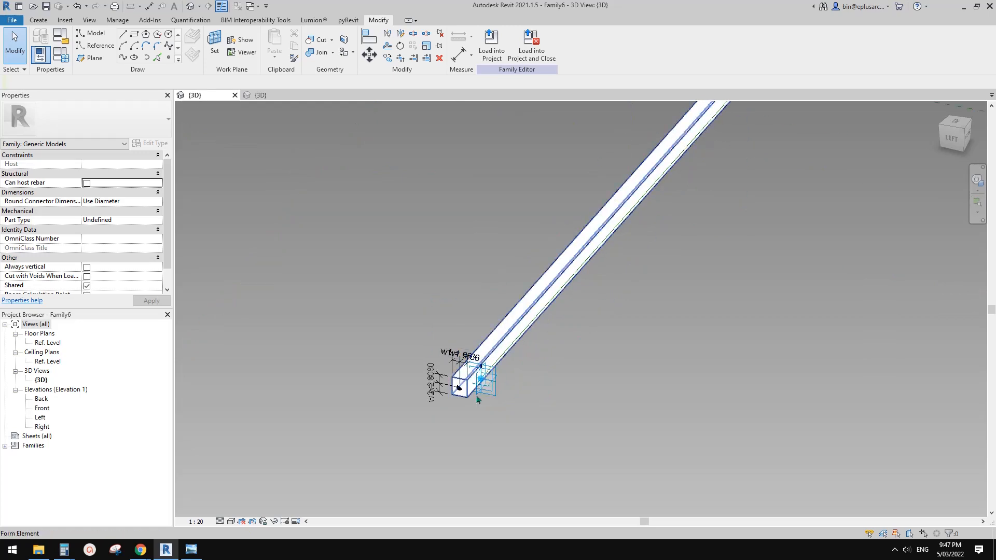
{"action": "scroll", "coordinate": [454, 387], "scroll_direction": "up", "scroll_amount": 1}
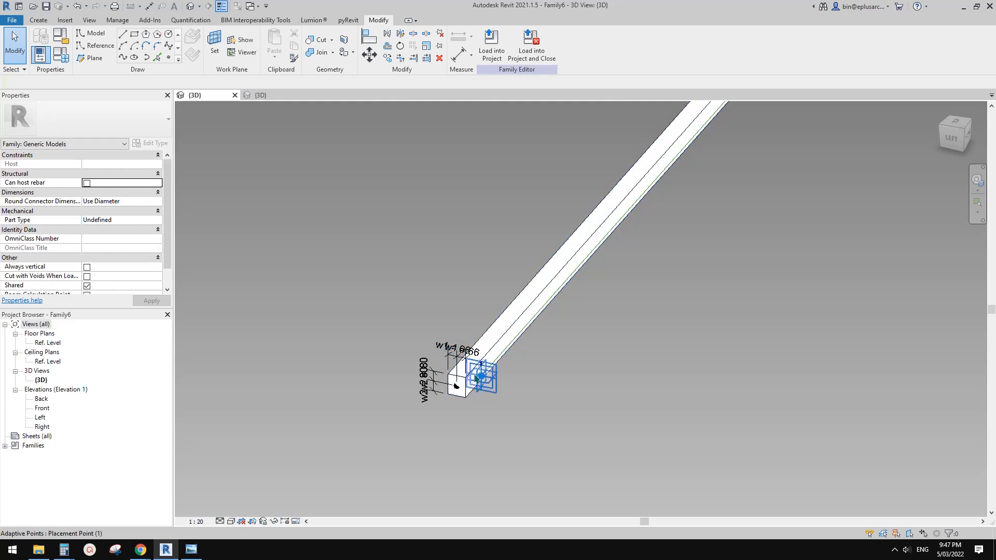
{"action": "scroll", "coordinate": [456, 386], "scroll_direction": "down", "scroll_amount": 5}
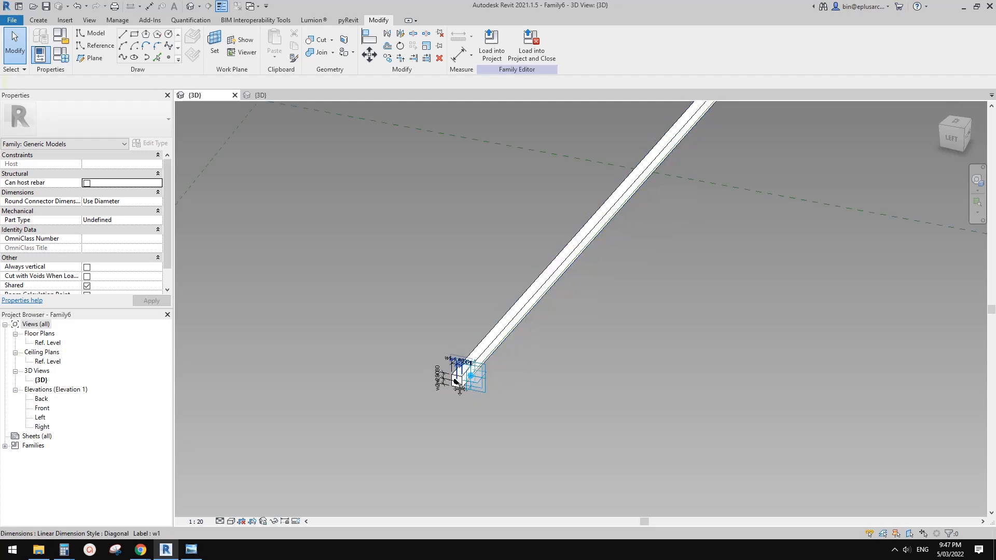
{"action": "middle_click_drag", "start_coordinate": [522, 345], "coordinate": [471, 347], "text": "shift"}
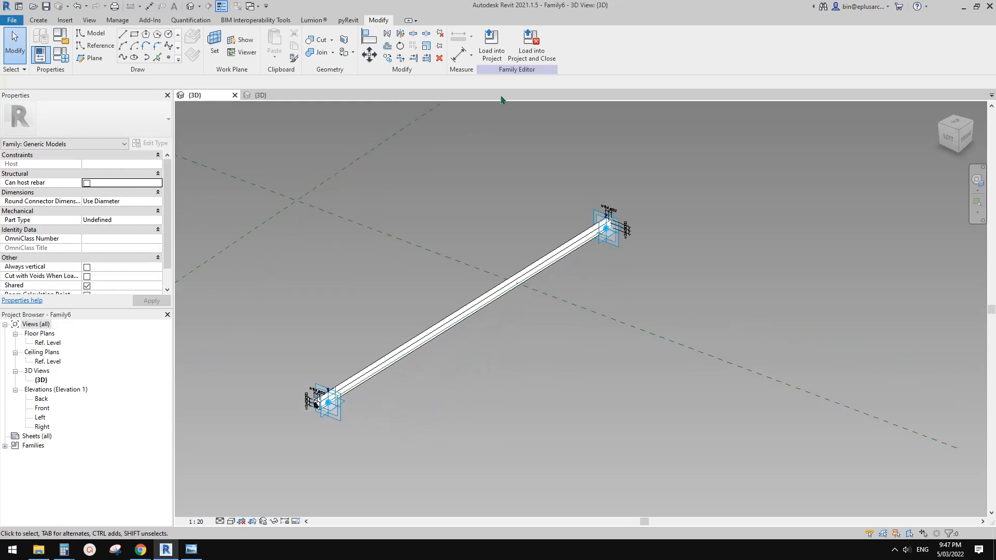
Load the batten family into the mass family, overwriting the existing version, and inspect the updated batten on the divided surface.
{"action": "left_click", "coordinate": [491, 44]}
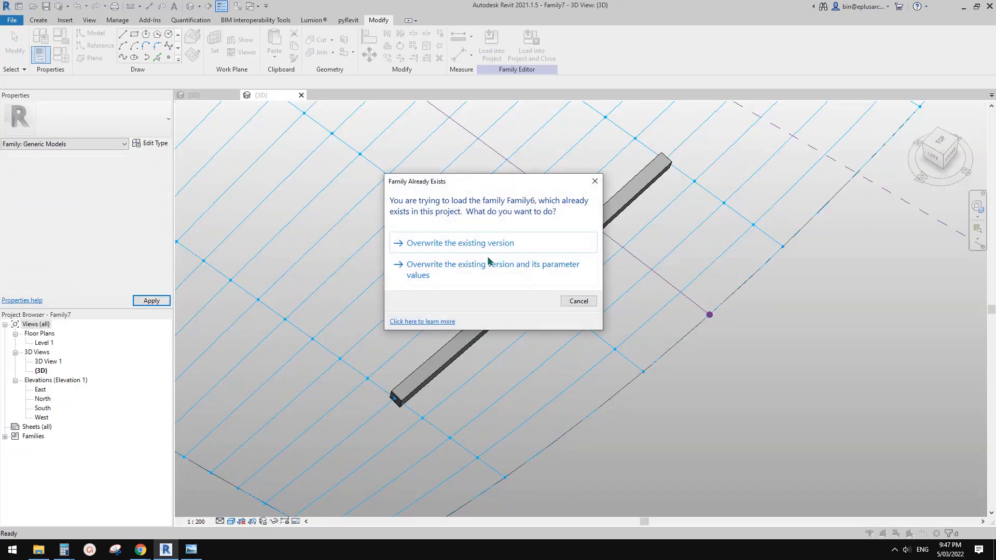
{"action": "left_click", "coordinate": [480, 244]}
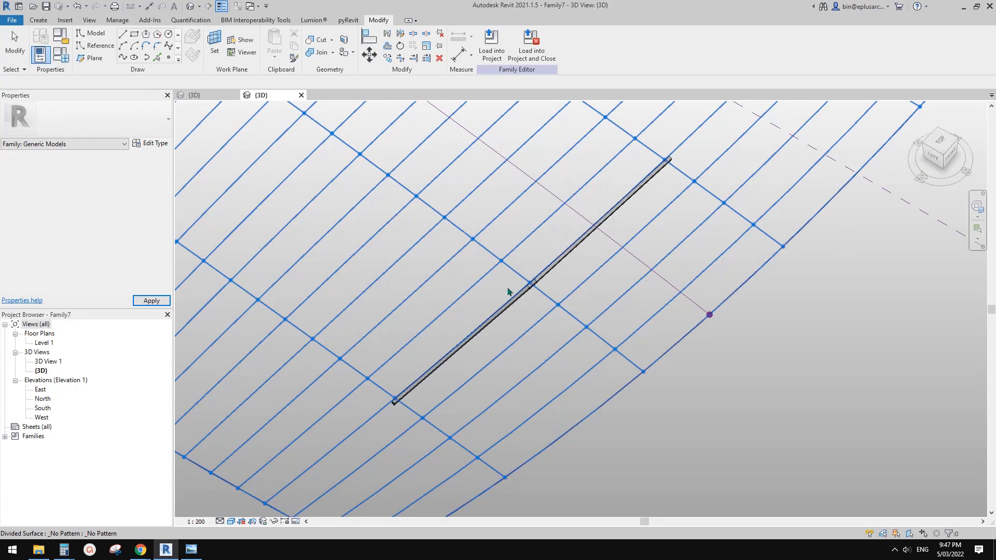
{"action": "scroll", "coordinate": [513, 322], "scroll_direction": "up", "scroll_amount": 5}
{"action": "middle_click_drag", "start_coordinate": [474, 282], "coordinate": [440, 341], "text": "shift"}
{"action": "left_click", "coordinate": [537, 331]}
{"action": "scroll", "coordinate": [440, 340], "scroll_direction": "down", "scroll_amount": 3}
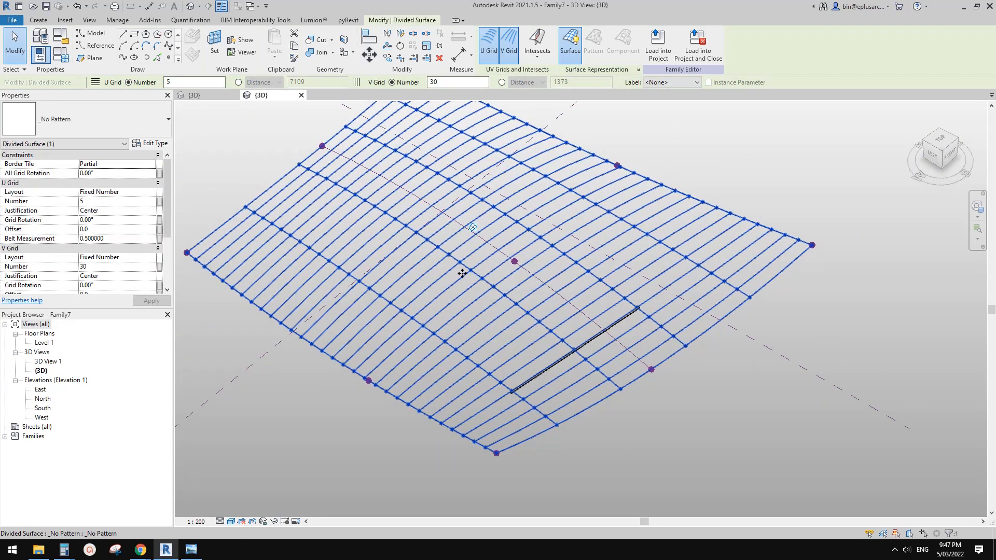
{"action": "middle_click_drag", "start_coordinate": [462, 273], "coordinate": [549, 275]}
{"action": "key", "text": "Escape"}
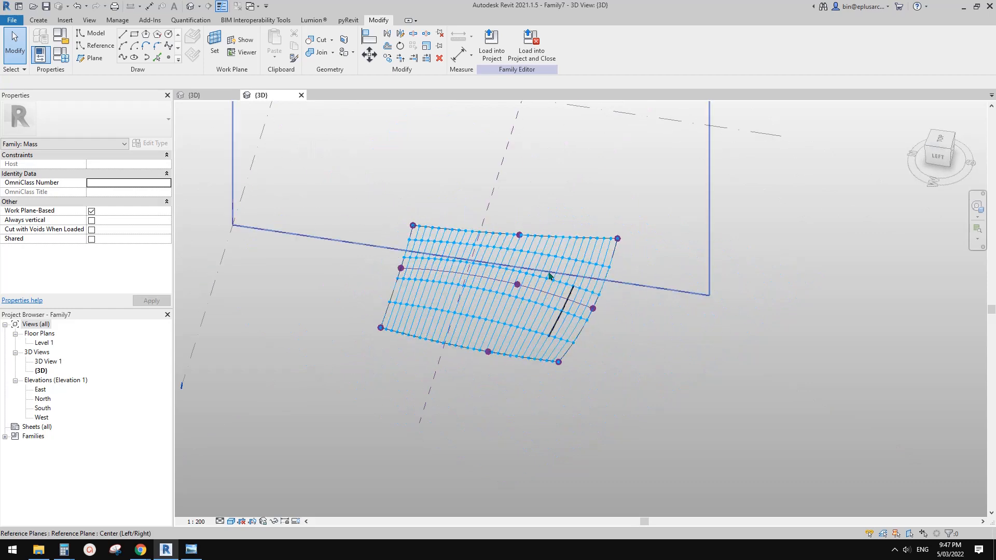
In top view, move the three reference points of the surface edge farthest from the batten inward to shorten the surface.
{"action": "left_click", "coordinate": [942, 141]}
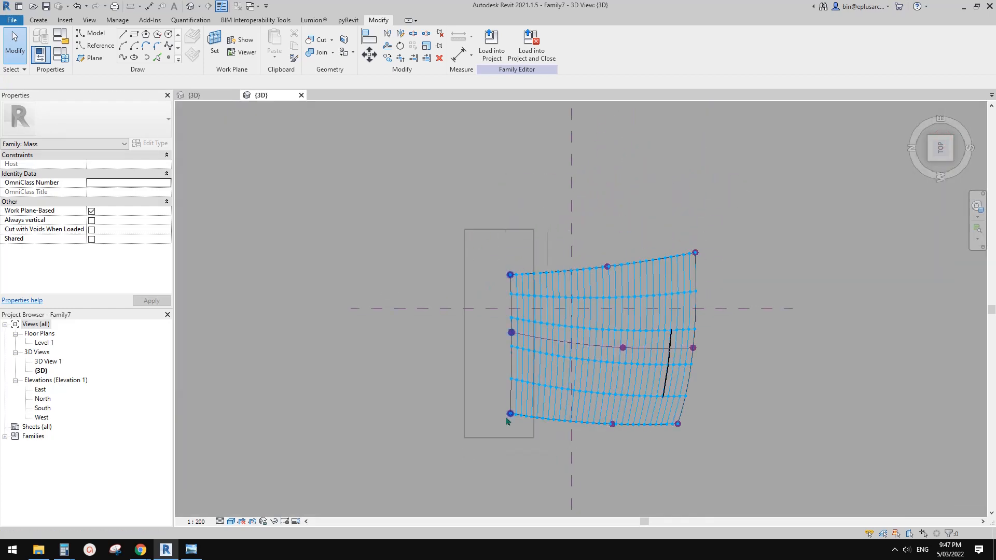
{"action": "left_click_drag", "start_coordinate": [554, 461], "coordinate": [554, 463]}
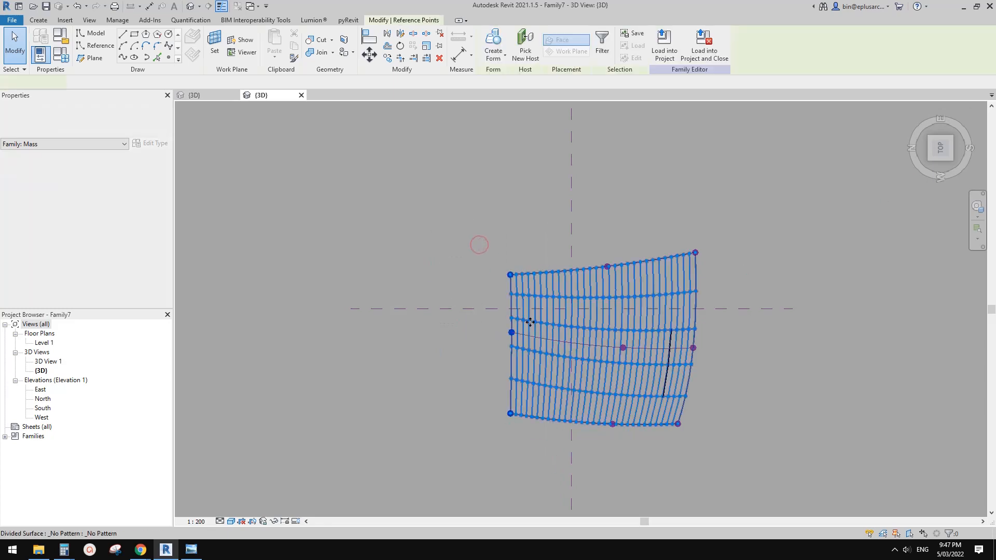
{"action": "left_click_drag", "start_coordinate": [533, 326], "coordinate": [552, 329]}
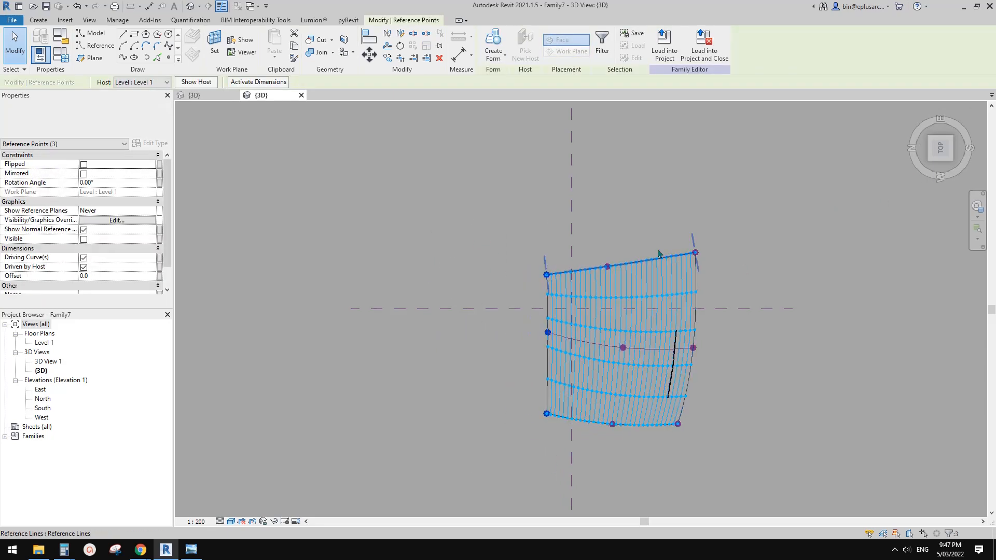
Nudge the protruding corner point on the batten's side of the surface inward, in line with the edge's opposite corner.
{"action": "left_click_drag", "start_coordinate": [647, 220], "coordinate": [634, 255]}
{"action": "left_click_drag", "start_coordinate": [697, 254], "coordinate": [720, 285]}
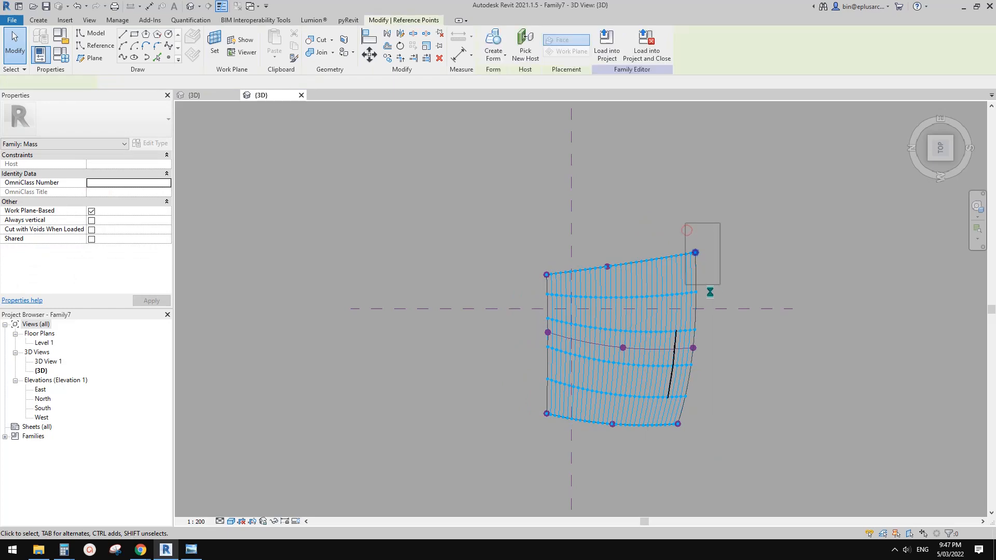
{"action": "key", "text": "Right"}
{"action": "key", "text": "Right"}
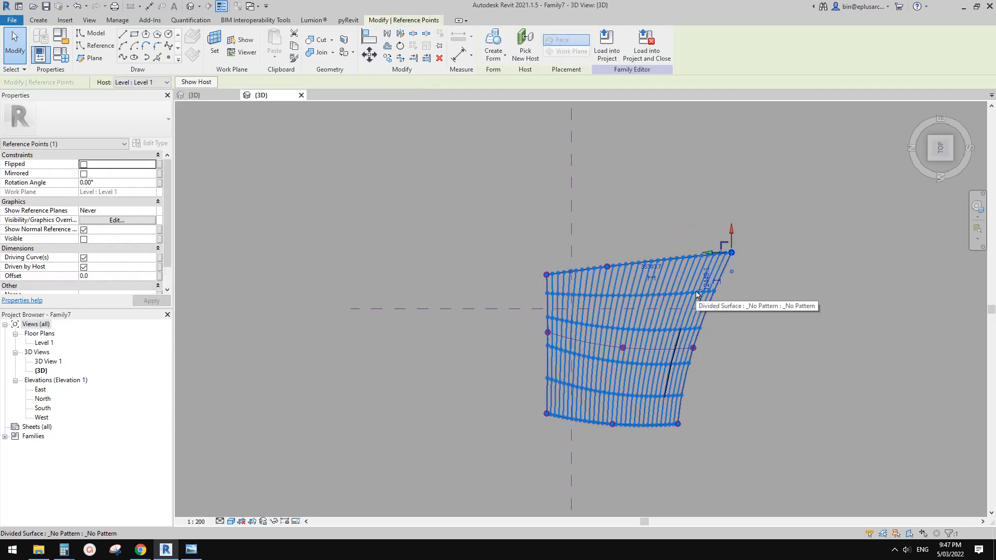
{"action": "key", "text": "Left"}
{"action": "key", "text": "Left"}
{"action": "key", "text": "Left"}
{"action": "left_click_drag", "start_coordinate": [641, 214], "coordinate": [747, 463]}
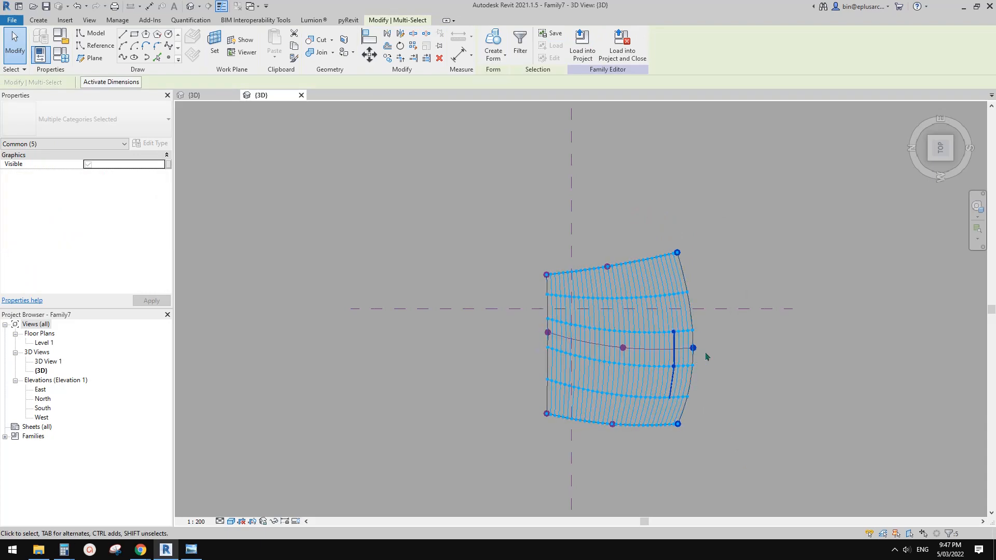
{"action": "scroll", "coordinate": [701, 321], "scroll_direction": "up", "scroll_amount": 3}
{"action": "key", "text": "Escape"}
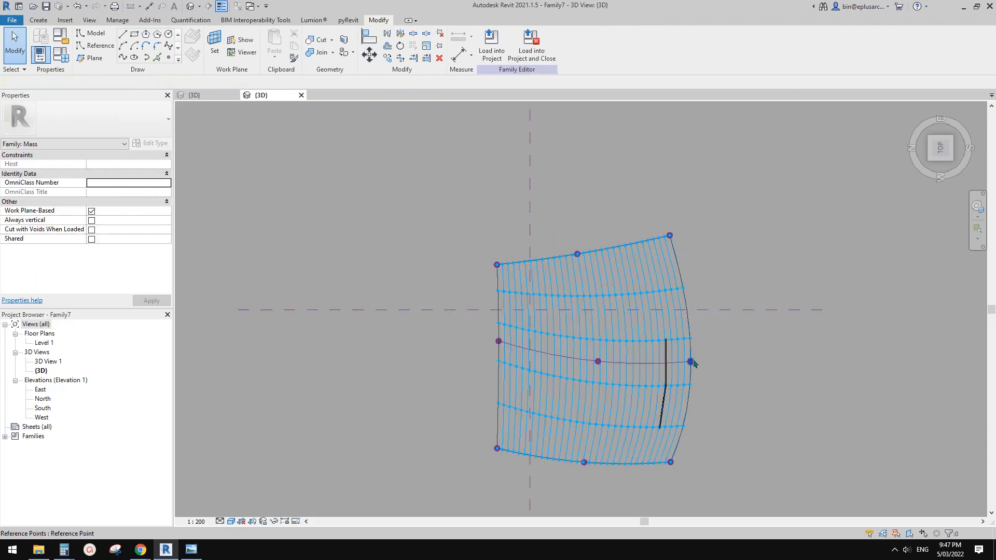
Select the three reference points of the edge nearest the batten and nudge them inward to narrow the surface.
{"action": "left_click", "coordinate": [671, 237], "text": "ctrl"}
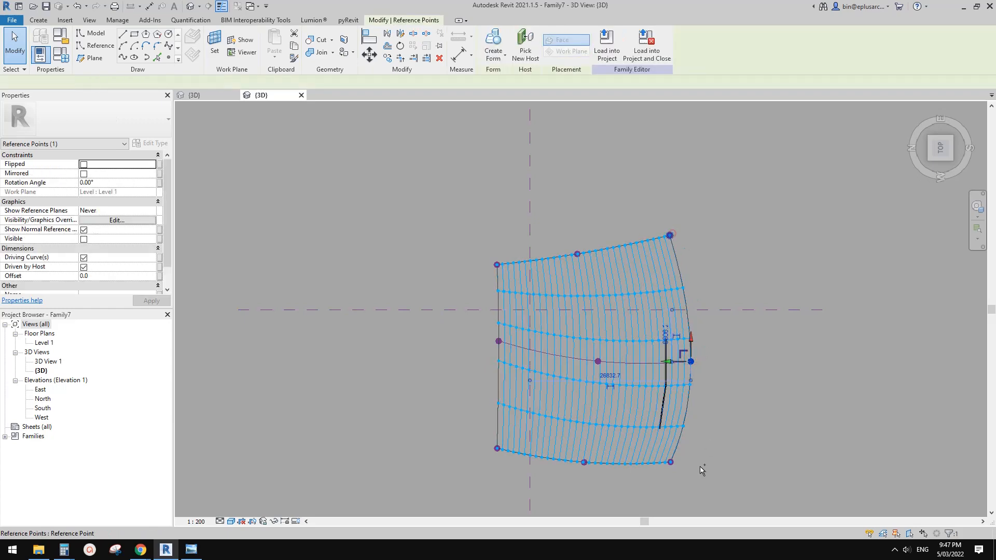
{"action": "left_click", "coordinate": [672, 464], "text": "ctrl"}
{"action": "left_click", "coordinate": [667, 346], "text": "ctrl"}
{"action": "key", "text": "Left"}
{"action": "key", "text": "Left"}
{"action": "key", "text": "Left"}
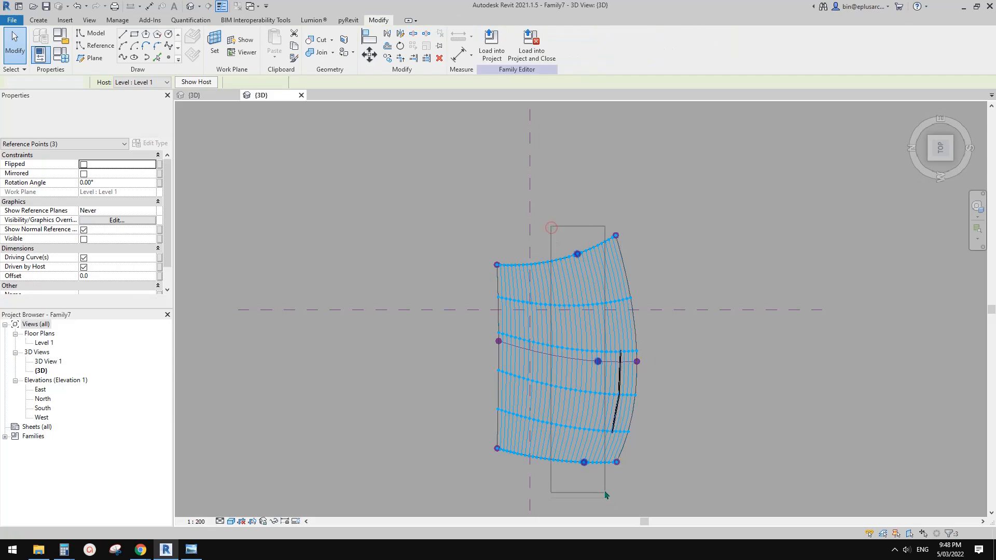
Move the three intermediate reference points together to about midway between the surface's two end edges.
{"action": "left_click_drag", "start_coordinate": [545, 241], "coordinate": [604, 487]}
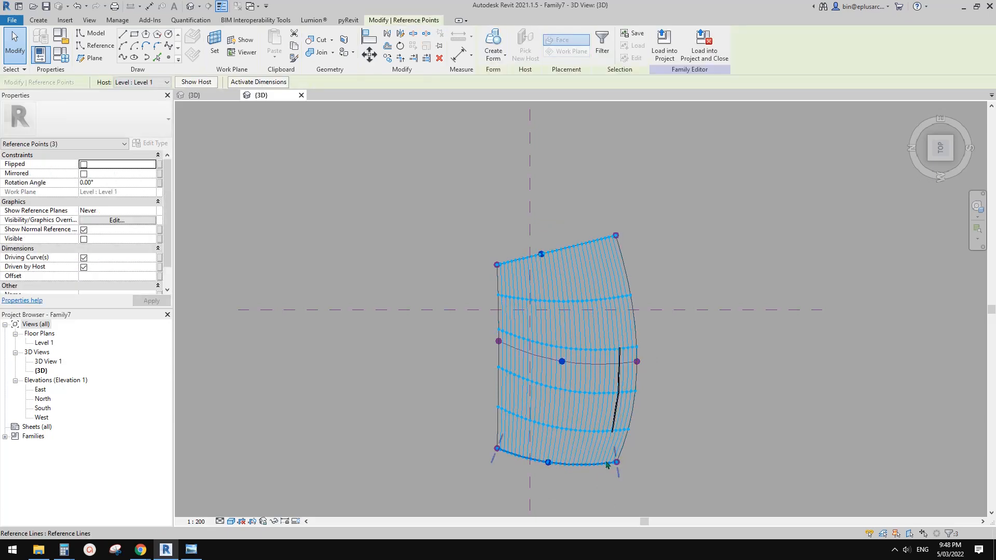
{"action": "key", "text": "Escape"}
{"action": "middle_click_drag", "start_coordinate": [587, 371], "coordinate": [554, 301], "text": "shift"}
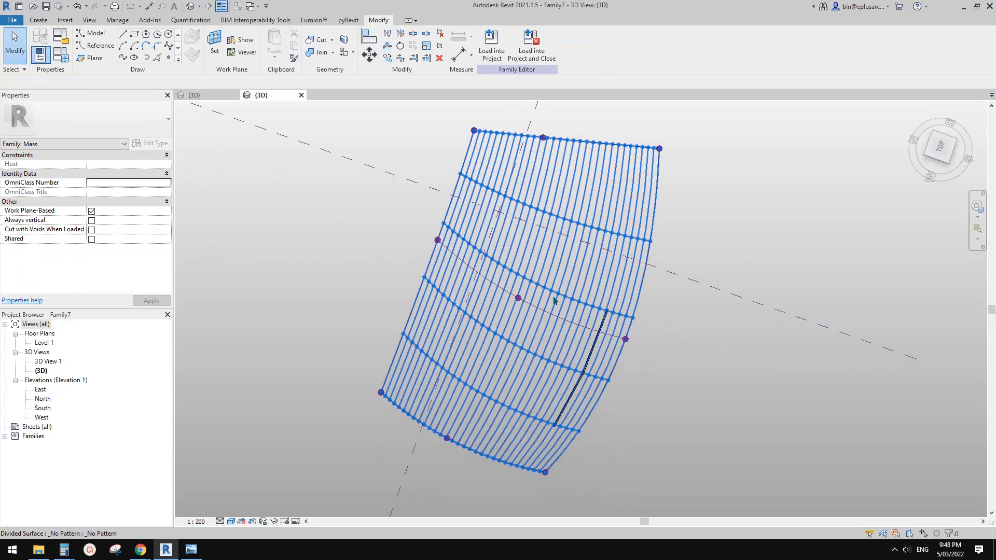
Change the divided surface's V grid layout to Fixed Distance and set its distance to 200.
{"action": "left_click", "coordinate": [574, 294]}
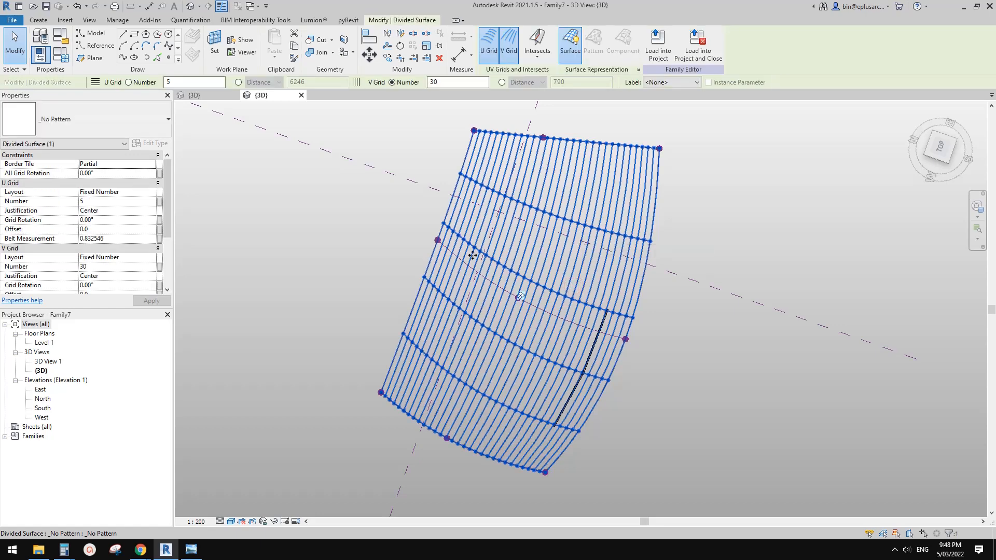
{"action": "scroll", "coordinate": [144, 242], "scroll_direction": "down", "scroll_amount": 3}
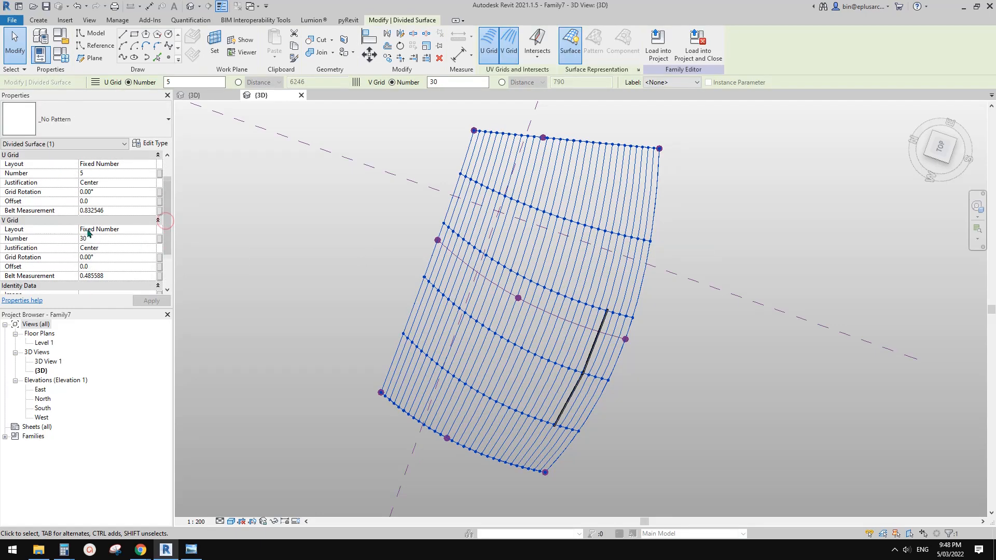
{"action": "left_click", "coordinate": [151, 230]}
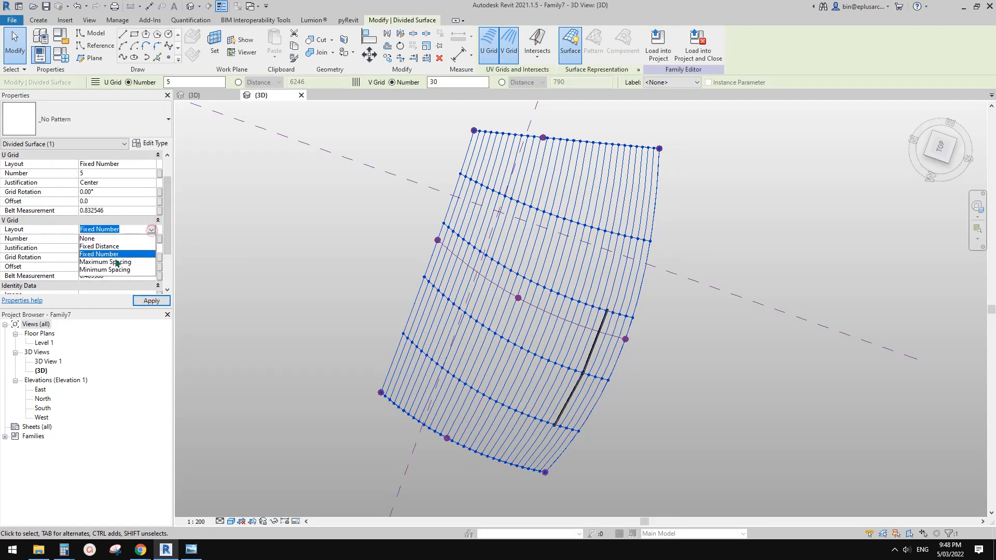
{"action": "left_click", "coordinate": [102, 246]}
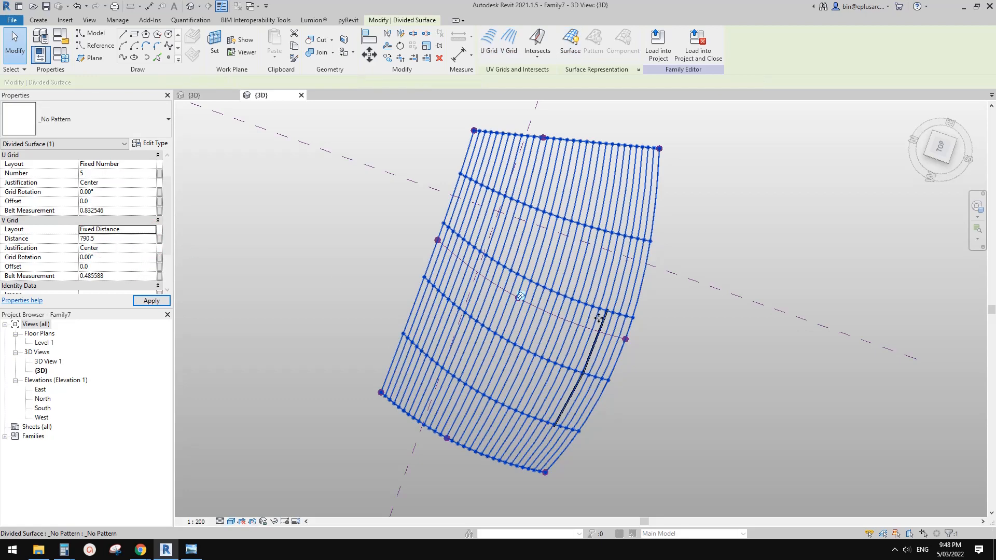
{"action": "middle_click_drag", "start_coordinate": [576, 326], "coordinate": [659, 332], "text": "shift"}
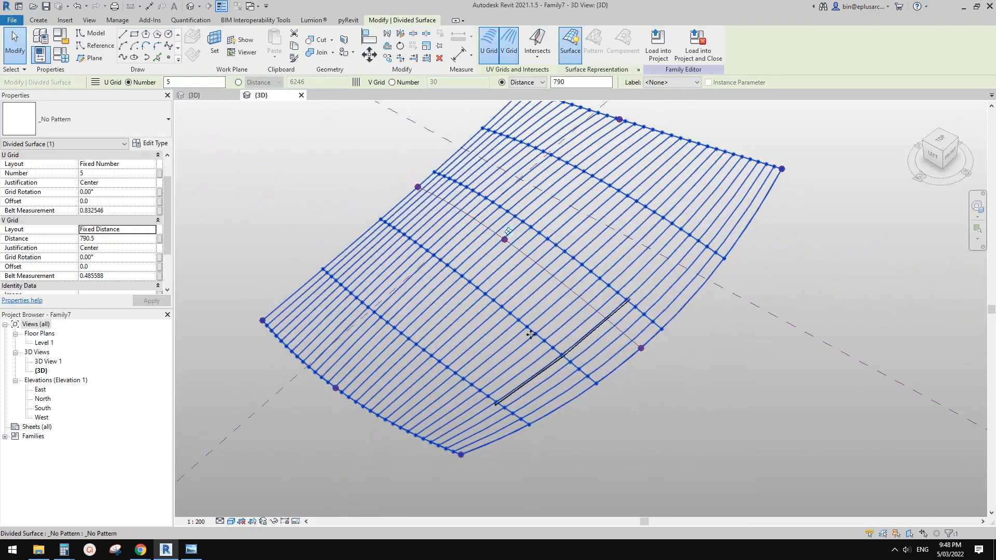
{"action": "left_click", "coordinate": [115, 239]}
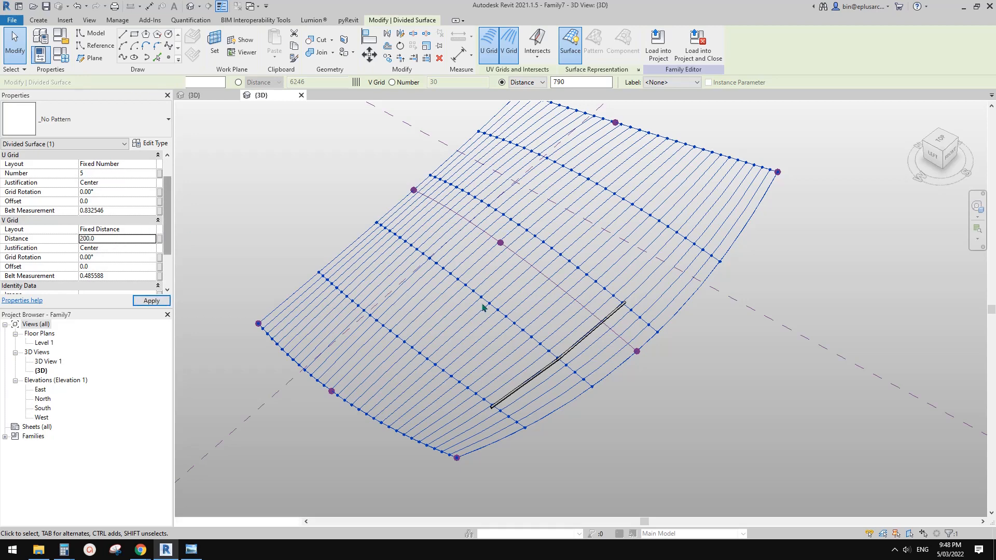
{"action": "middle_click_drag", "start_coordinate": [500, 340], "coordinate": [599, 333], "text": "shift"}
{"action": "scroll", "coordinate": [607, 370], "scroll_direction": "up", "scroll_amount": 4}
{"action": "scroll", "coordinate": [599, 333], "scroll_direction": "up", "scroll_amount": 2}
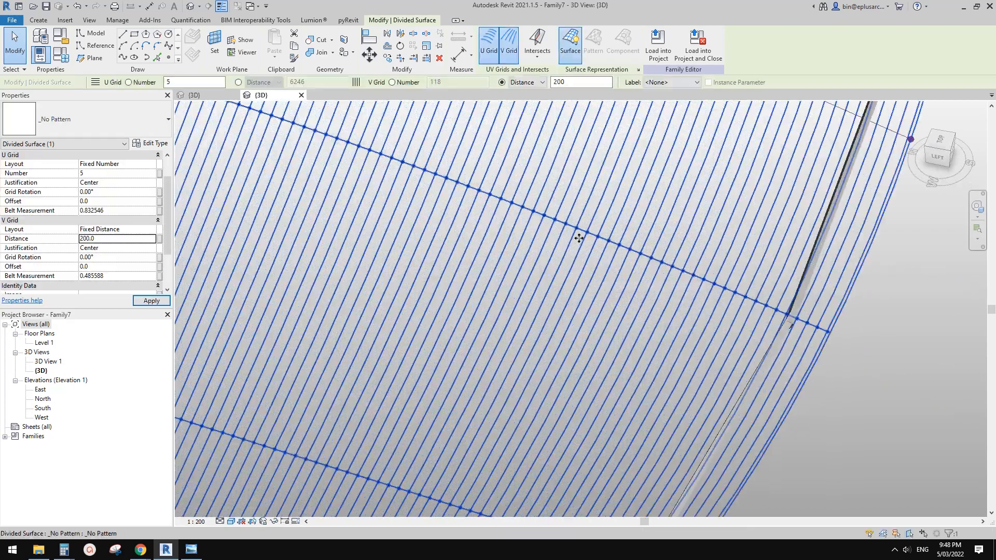
Set the divided surface's V grid distance to 400 to space its grid lines wider.
{"action": "scroll", "coordinate": [533, 334], "scroll_direction": "down", "scroll_amount": 3}
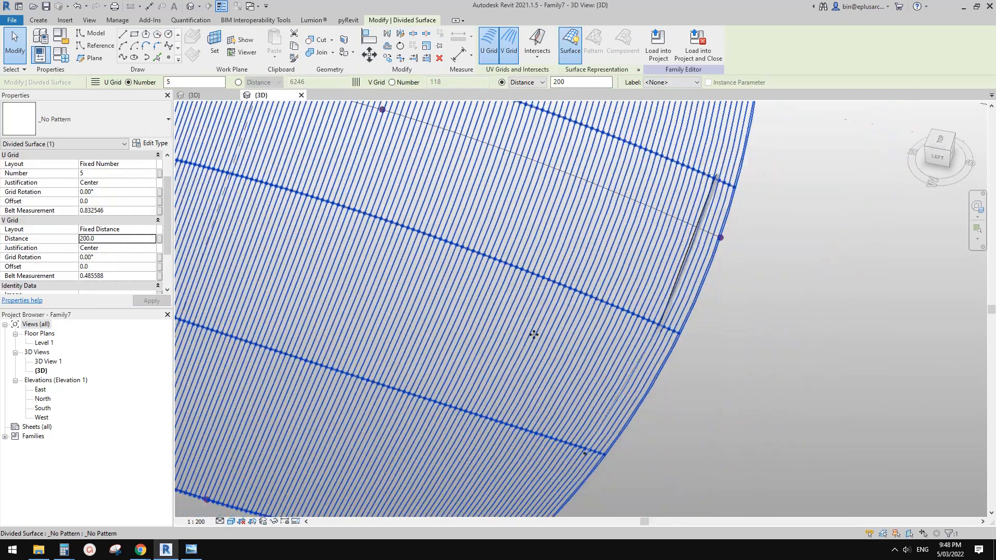
{"action": "middle_click_drag", "start_coordinate": [533, 333], "coordinate": [649, 341], "text": "shift"}
{"action": "scroll", "coordinate": [510, 322], "scroll_direction": "down", "scroll_amount": 4}
{"action": "key", "text": "Escape"}
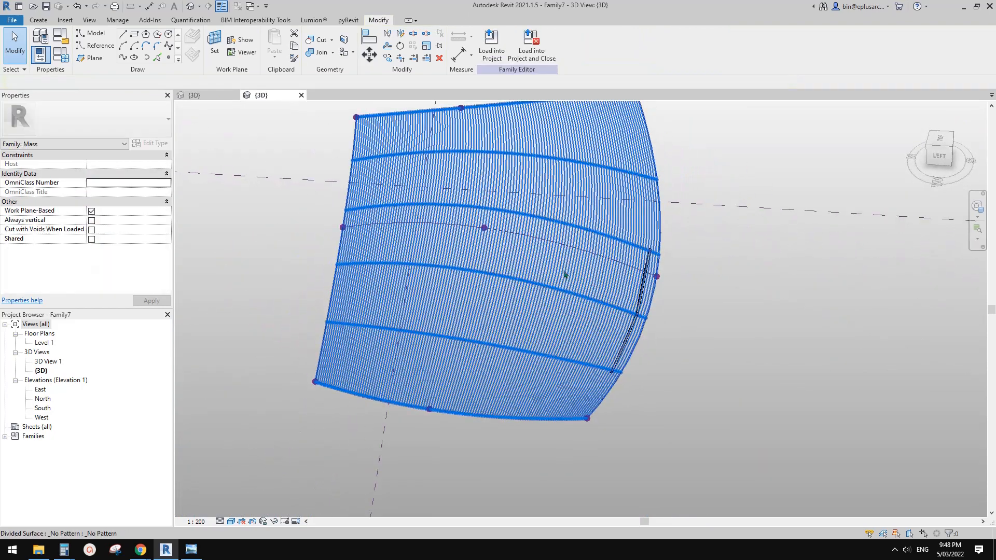
{"action": "left_click", "coordinate": [445, 275]}
{"action": "double_click", "coordinate": [116, 267]}
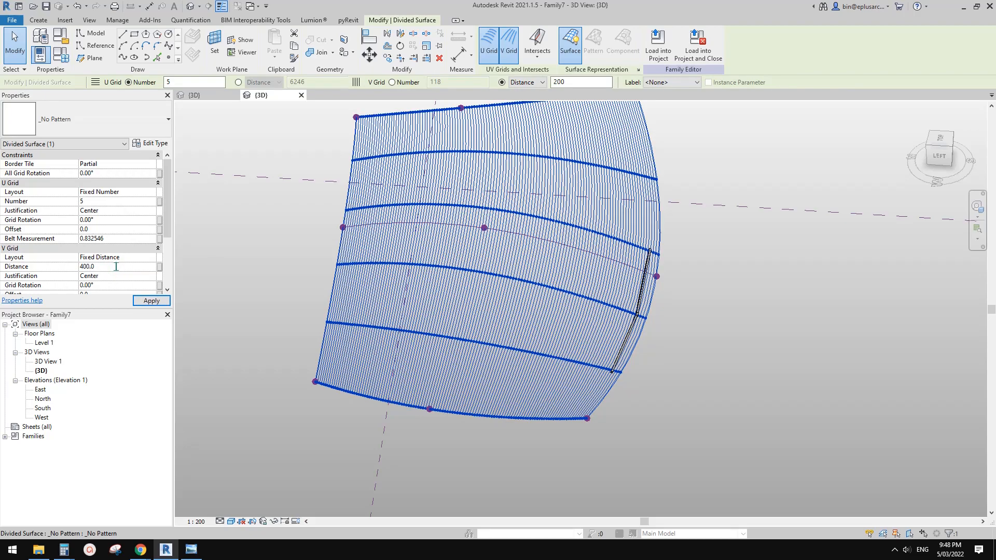
{"action": "middle_click_drag", "start_coordinate": [433, 273], "coordinate": [522, 309], "text": "shift"}
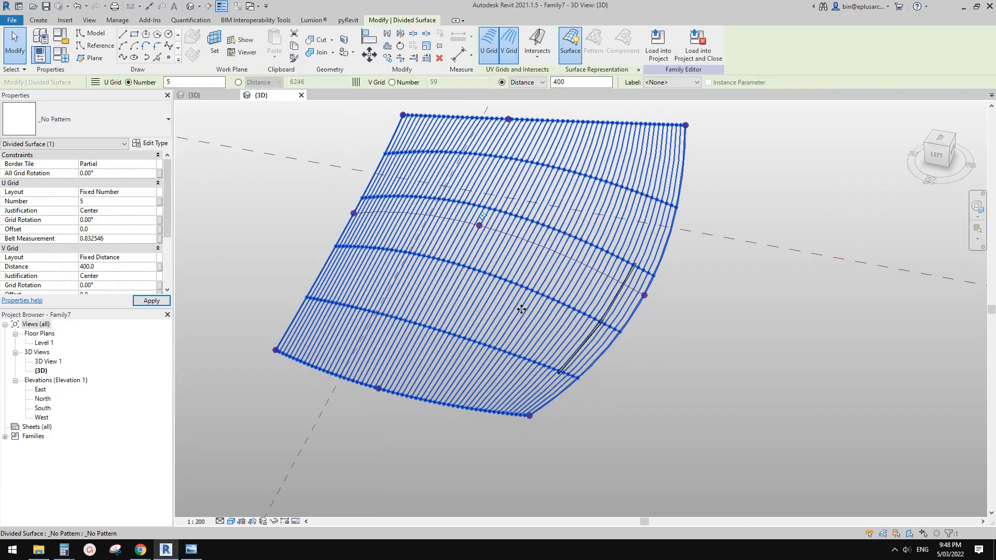
{"action": "key", "text": "Escape"}
Delete the upper of the two end-to-end battens, keeping only the lower one on the divided surface.
{"action": "scroll", "coordinate": [584, 328], "scroll_direction": "up", "scroll_amount": 8}
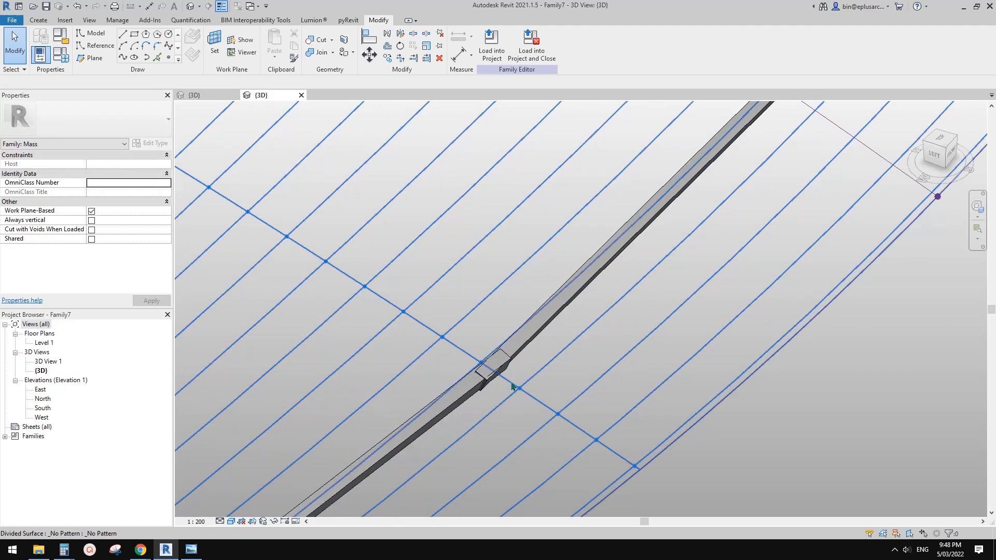
{"action": "key", "text": "Tab"}
{"action": "key", "text": "Tab"}
{"action": "scroll", "coordinate": [519, 363], "scroll_direction": "down", "scroll_amount": 4}
{"action": "middle_click_drag", "start_coordinate": [519, 356], "coordinate": [553, 232]}
{"action": "scroll", "coordinate": [516, 249], "scroll_direction": "up", "scroll_amount": 2}
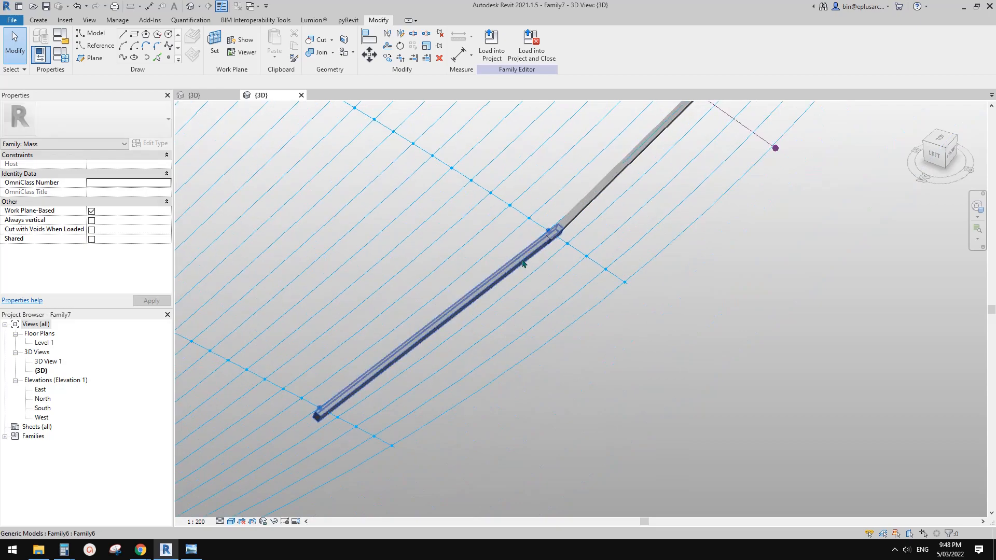
{"action": "left_click", "coordinate": [522, 258]}
{"action": "mouse_move", "coordinate": [541, 268]}
{"action": "middle_mouse_down"}
{"action": "mouse_move", "coordinate": [567, 253]}
{"action": "mouse_move", "coordinate": [553, 258]}
{"action": "middle_mouse_up"}
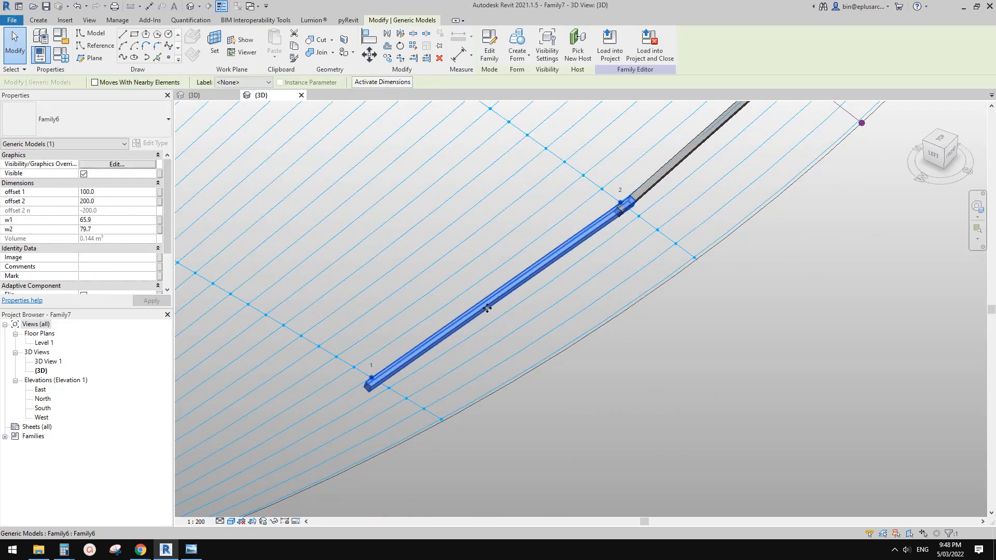
{"action": "left_click", "coordinate": [685, 154]}
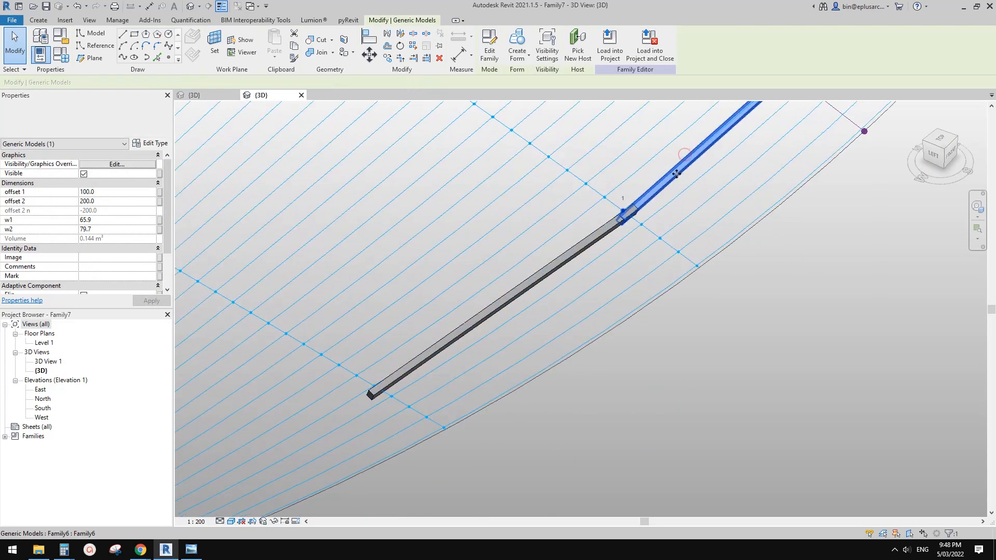
{"action": "key", "text": "Delete"}
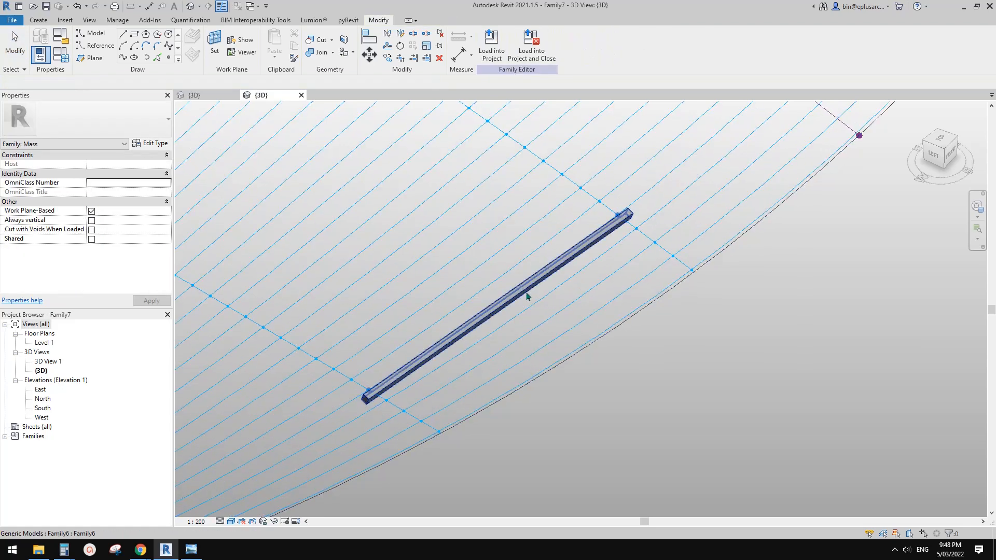
Set the remaining batten's w1 to 100 and w2 to 200.
{"action": "left_click", "coordinate": [496, 307]}
{"action": "scroll", "coordinate": [373, 372], "scroll_direction": "up", "scroll_amount": 2}
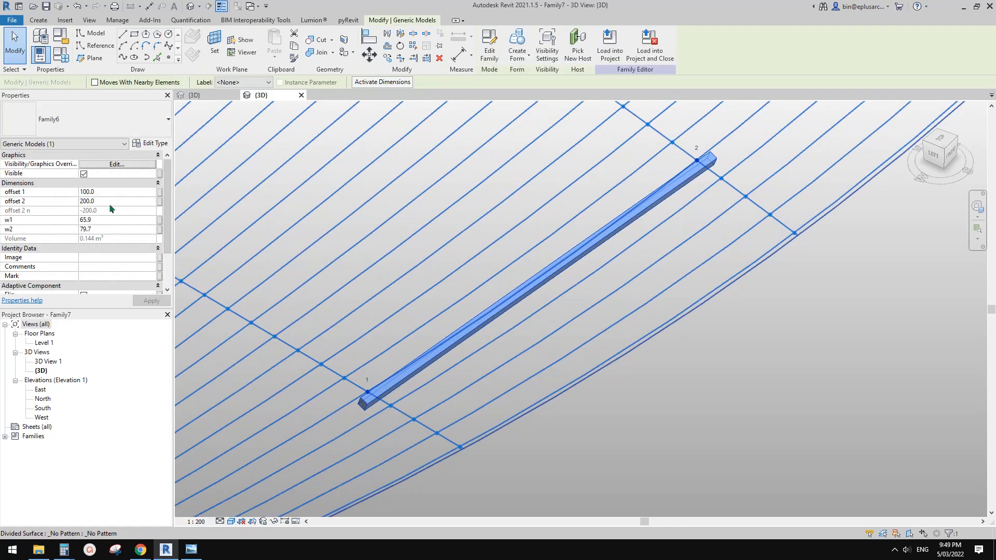
{"action": "middle_click_drag", "start_coordinate": [331, 366], "coordinate": [536, 188], "text": "shift"}
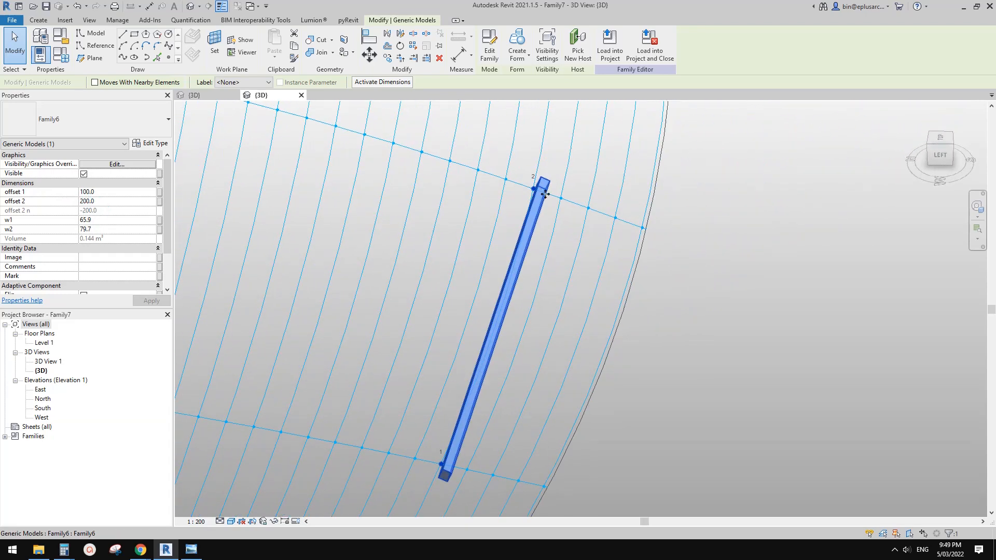
{"action": "middle_click_drag", "start_coordinate": [561, 270], "coordinate": [553, 256], "text": "shift"}
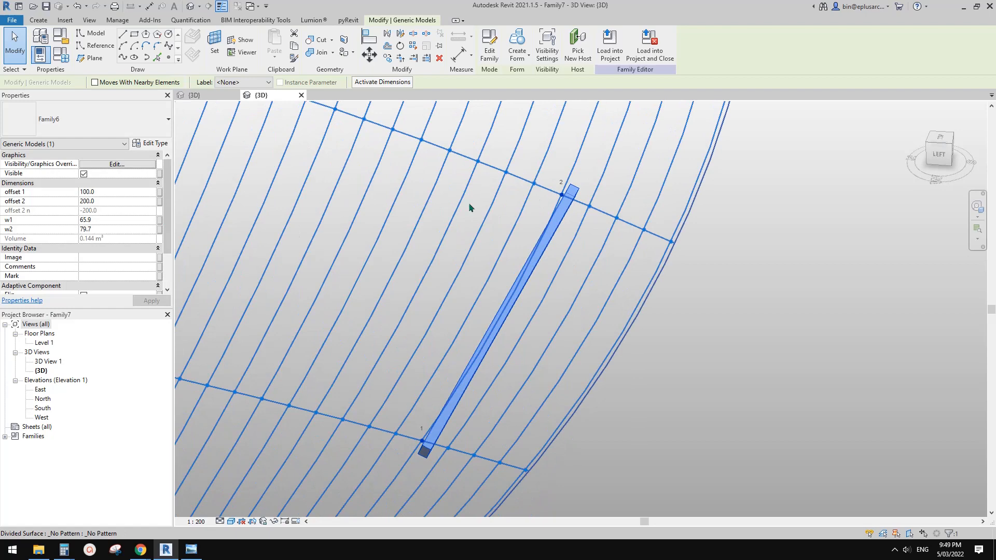
{"action": "left_click", "coordinate": [109, 220]}
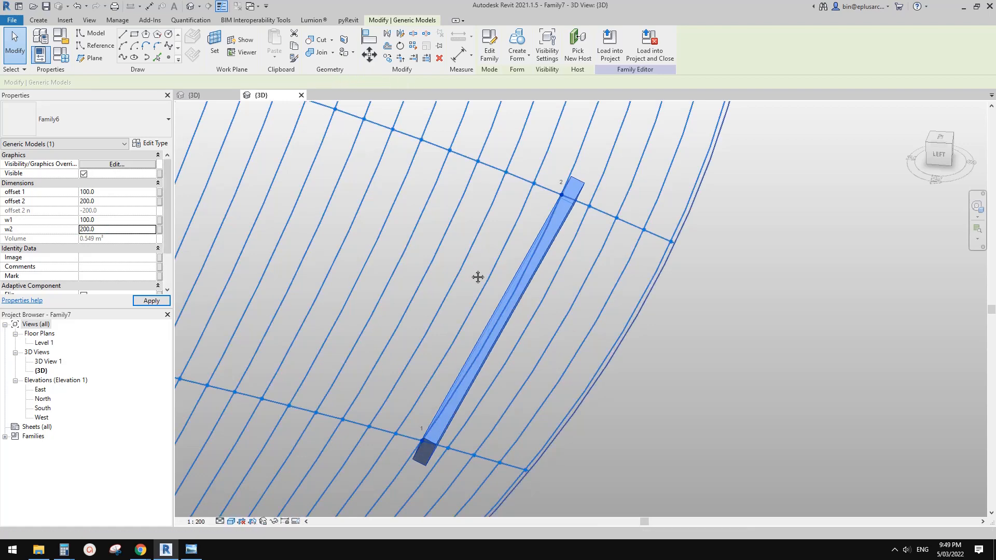
Examine the resized batten from several angles, checking its end profile and how it sits on its two surface grid points.
{"action": "middle_click_drag", "start_coordinate": [431, 388], "coordinate": [478, 226]}
{"action": "scroll", "coordinate": [495, 309], "scroll_direction": "up", "scroll_amount": 2}
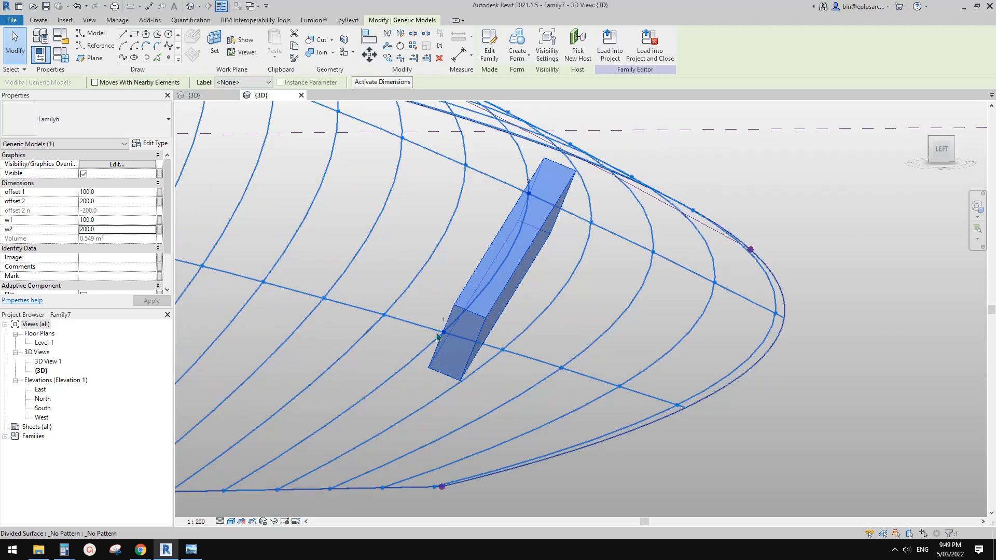
{"action": "middle_click_drag", "start_coordinate": [447, 321], "coordinate": [492, 324], "text": "shift"}
{"action": "scroll", "coordinate": [492, 270], "scroll_direction": "up", "scroll_amount": 2}
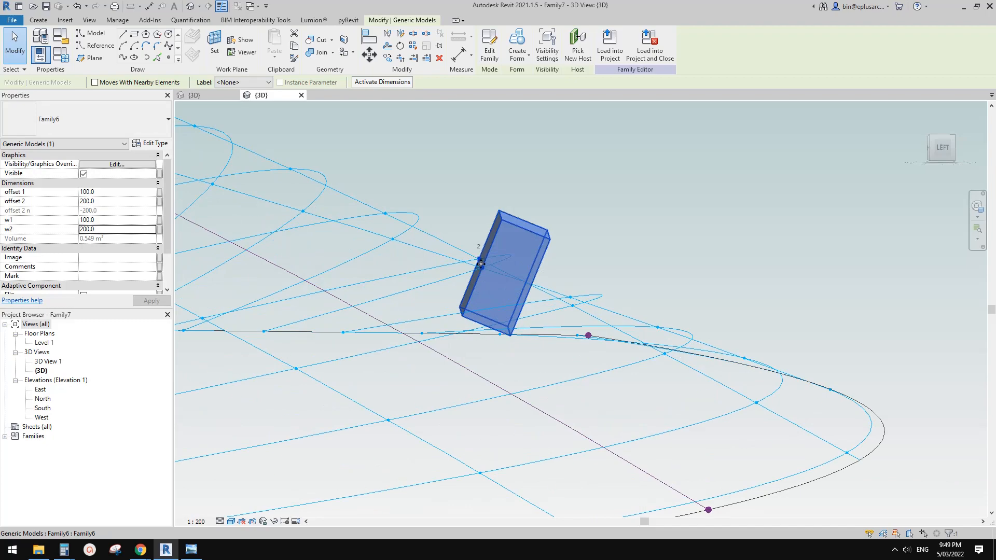
{"action": "middle_click_drag", "start_coordinate": [480, 264], "coordinate": [482, 376], "text": "shift"}
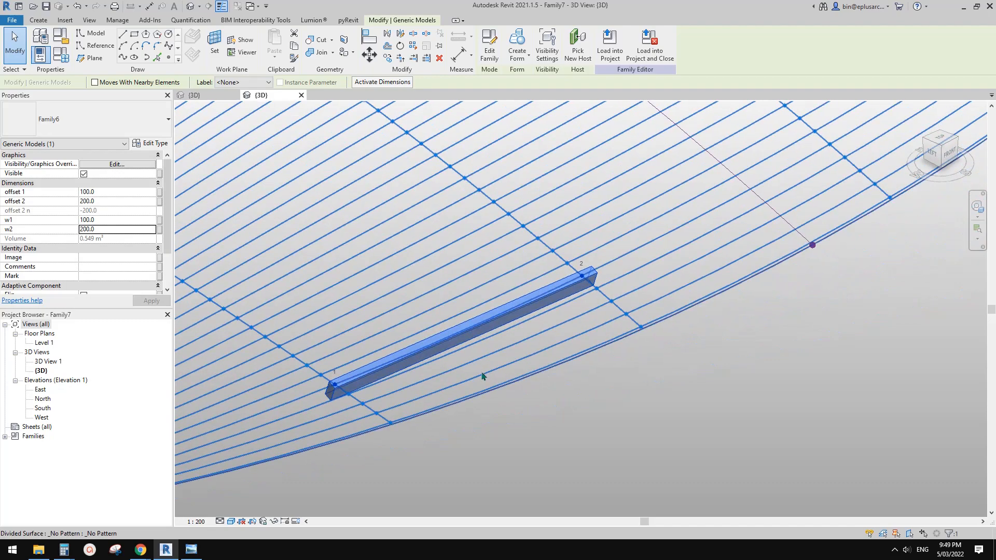
{"action": "scroll", "coordinate": [366, 401], "scroll_direction": "up", "scroll_amount": 1}
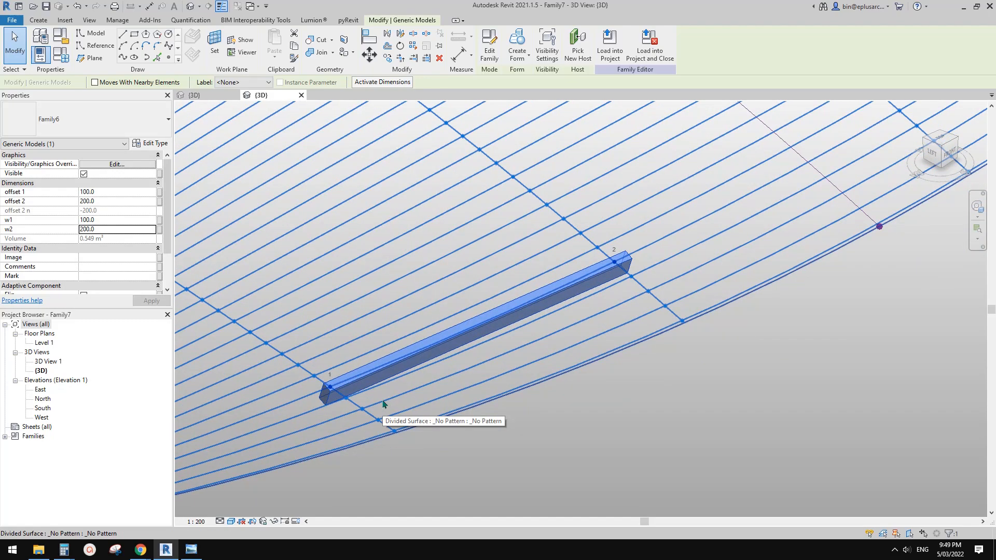
{"action": "middle_click_drag", "start_coordinate": [476, 336], "coordinate": [611, 279]}
{"action": "key", "text": "Escape"}
{"action": "left_click", "coordinate": [505, 328]}
{"action": "middle_click_drag", "start_coordinate": [521, 337], "coordinate": [467, 321], "text": "shift"}
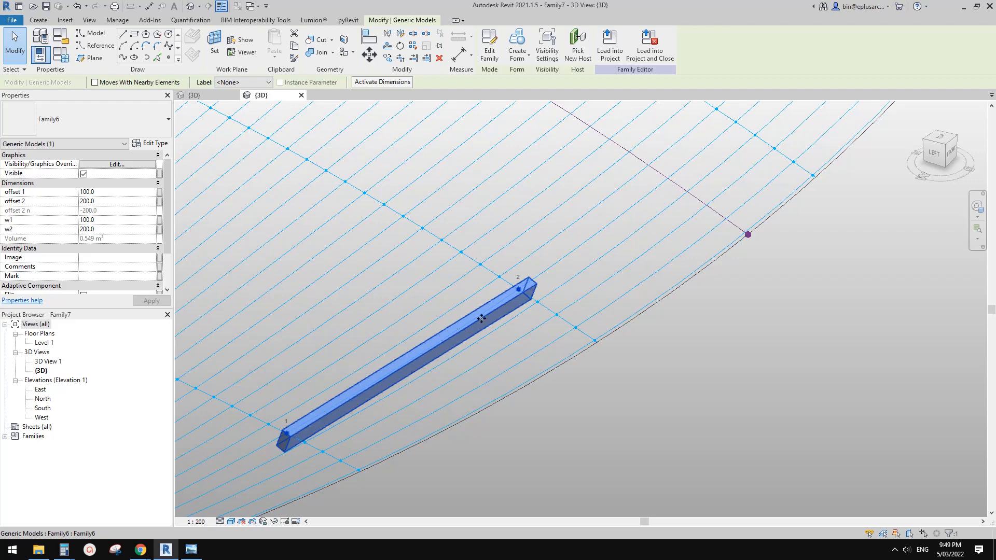
{"action": "middle_click_drag", "start_coordinate": [495, 314], "coordinate": [492, 318]}
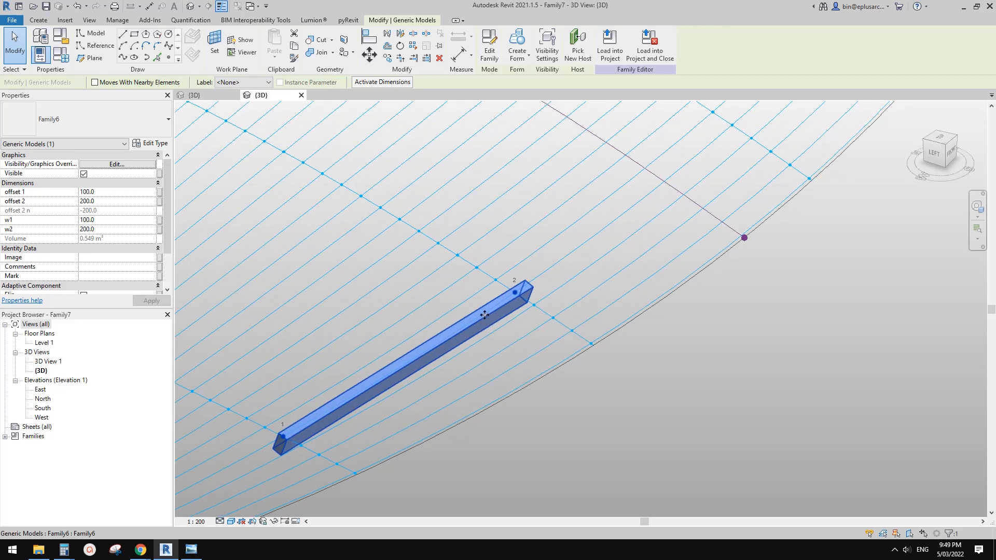
{"action": "middle_click_drag", "start_coordinate": [485, 315], "coordinate": [483, 317]}
{"action": "key", "text": "Escape"}
{"action": "left_click", "coordinate": [489, 313]}
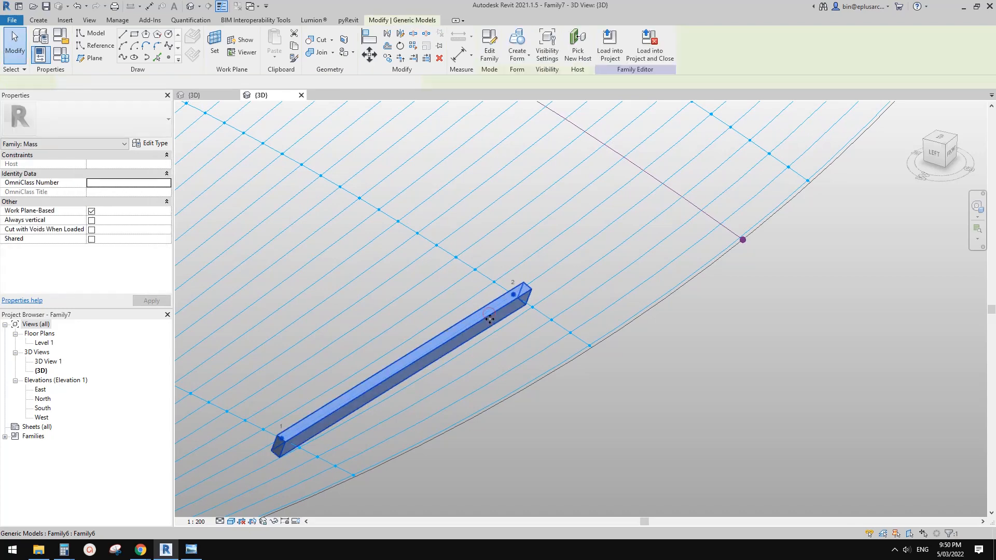
Place a second Family6 beam between two nodes on adjacent grid lines, parallel to the existing beam on the divided surface.
{"action": "left_click", "coordinate": [489, 319]}
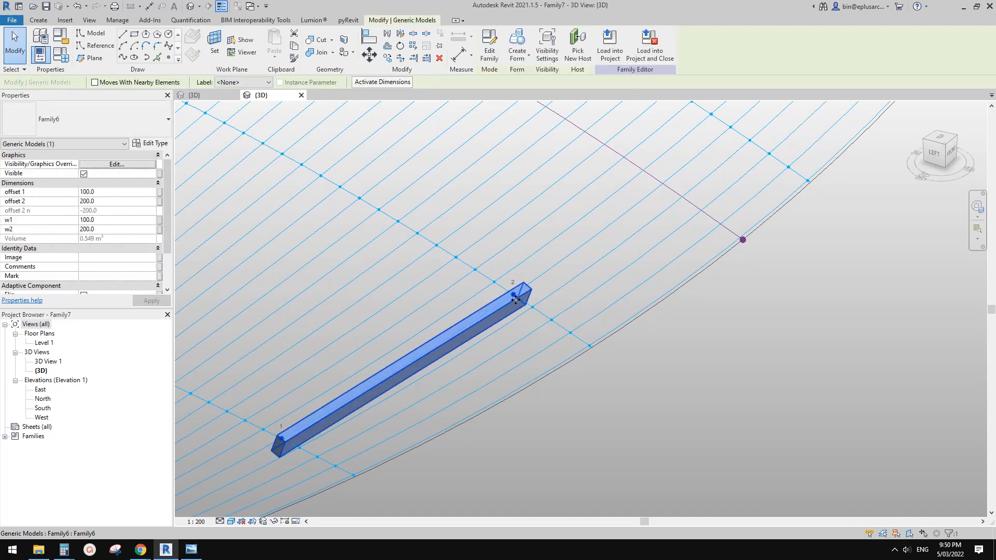
{"action": "middle_click_drag", "start_coordinate": [515, 299], "coordinate": [474, 335], "text": "shift"}
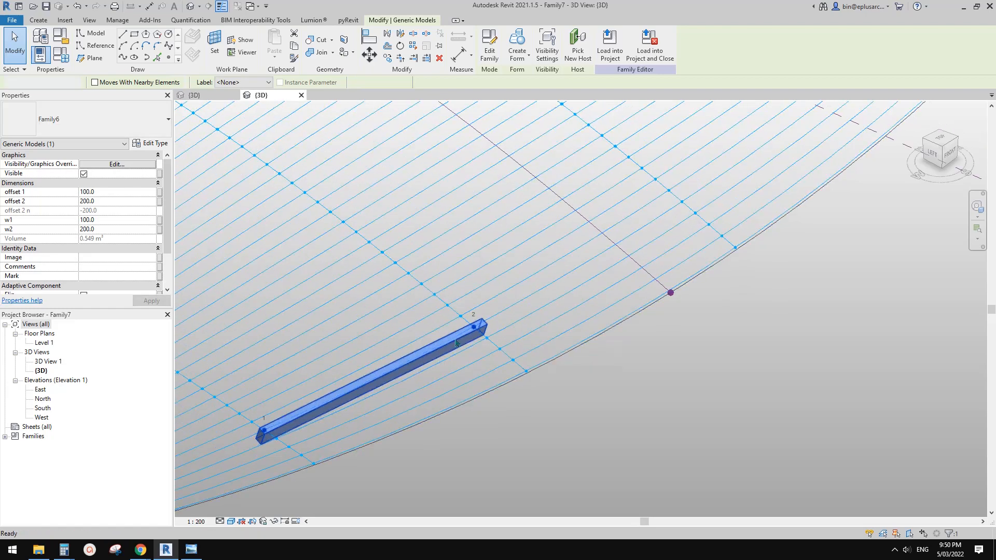
{"action": "key", "text": "Escape"}
{"action": "left_click", "coordinate": [38, 20]}
{"action": "left_click", "coordinate": [280, 49]}
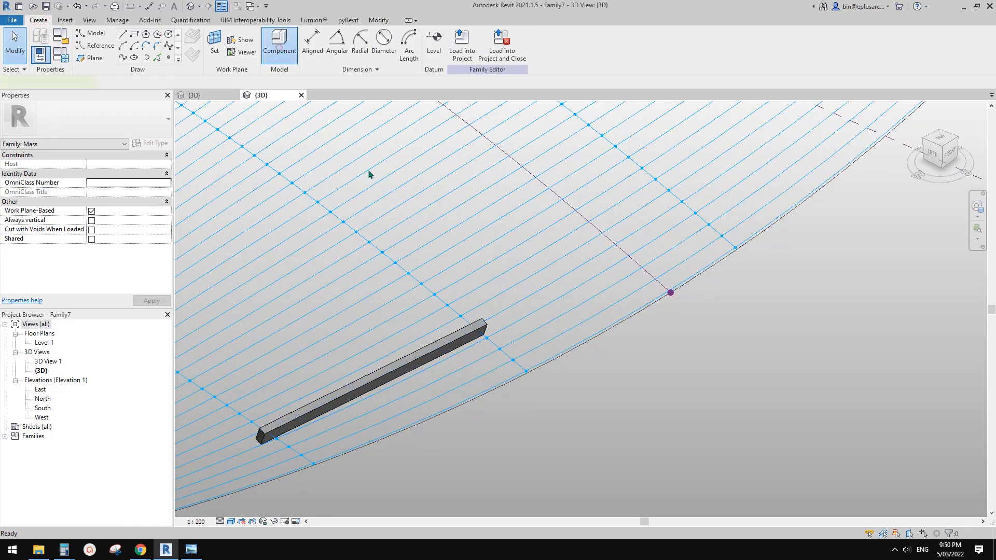
{"action": "middle_click_drag", "start_coordinate": [368, 169], "coordinate": [438, 158]}
{"action": "left_click", "coordinate": [298, 395]}
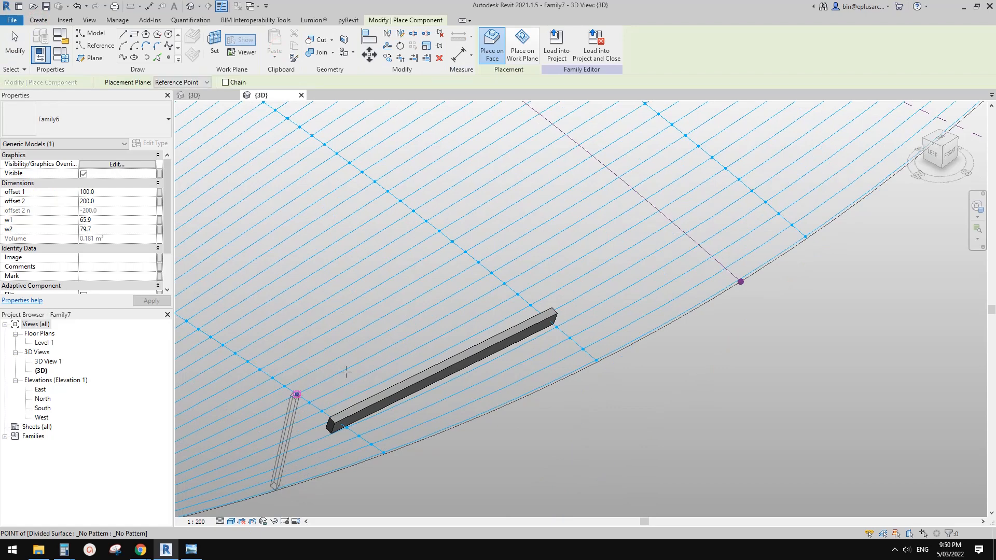
{"action": "left_click", "coordinate": [506, 283]}
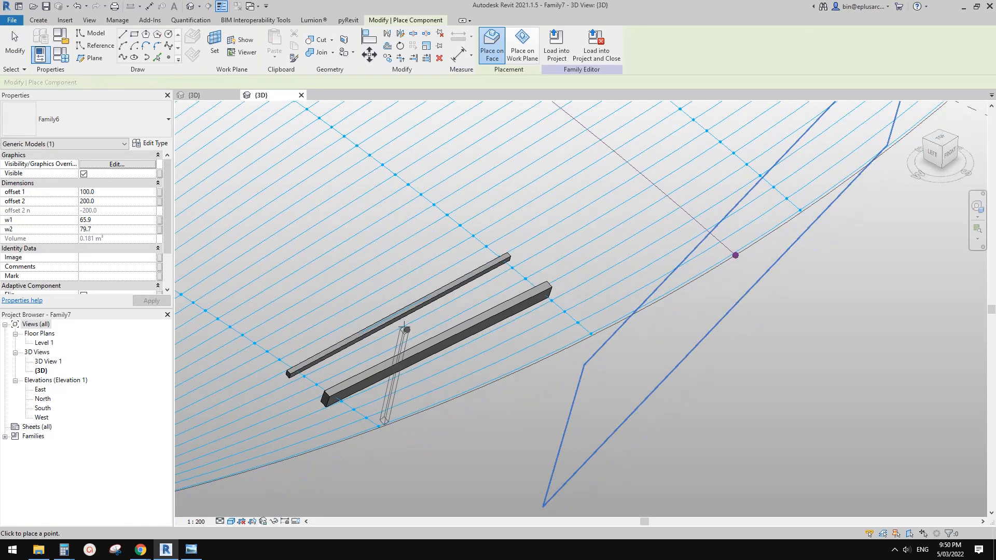
Match the second beam's type properties to those of the original thicker beam.
{"action": "key", "text": "m"}
{"action": "key", "text": "a"}
{"action": "left_click", "coordinate": [443, 325]}
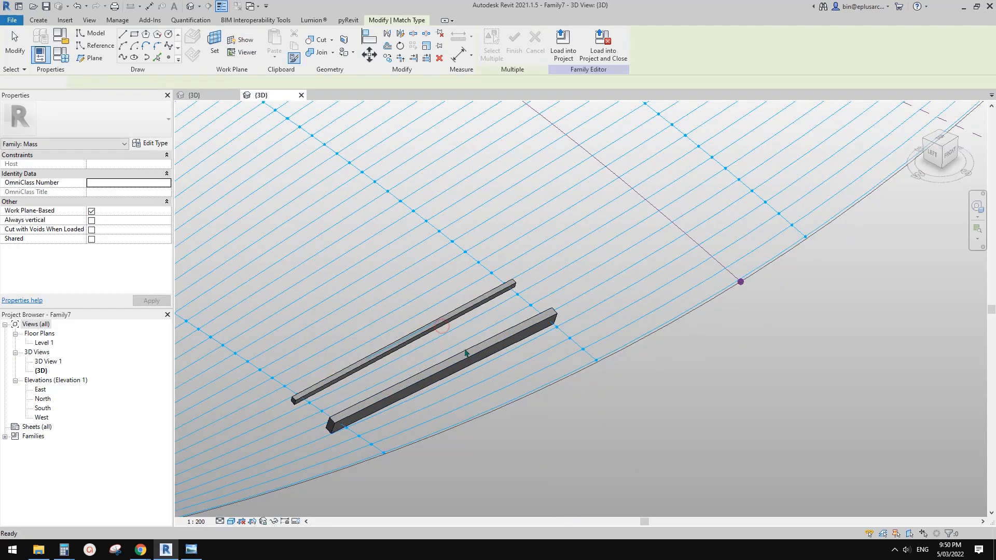
{"action": "left_click", "coordinate": [464, 345]}
{"action": "left_click", "coordinate": [462, 311]}
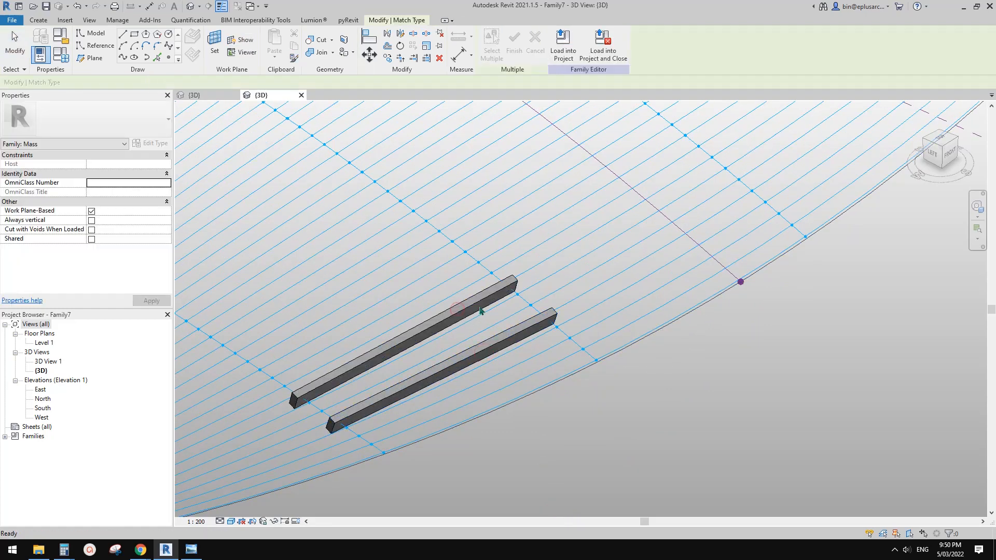
{"action": "key", "text": "Escape"}
{"action": "left_click", "coordinate": [478, 304]}
{"action": "middle_click_drag", "start_coordinate": [561, 268], "coordinate": [551, 286]}
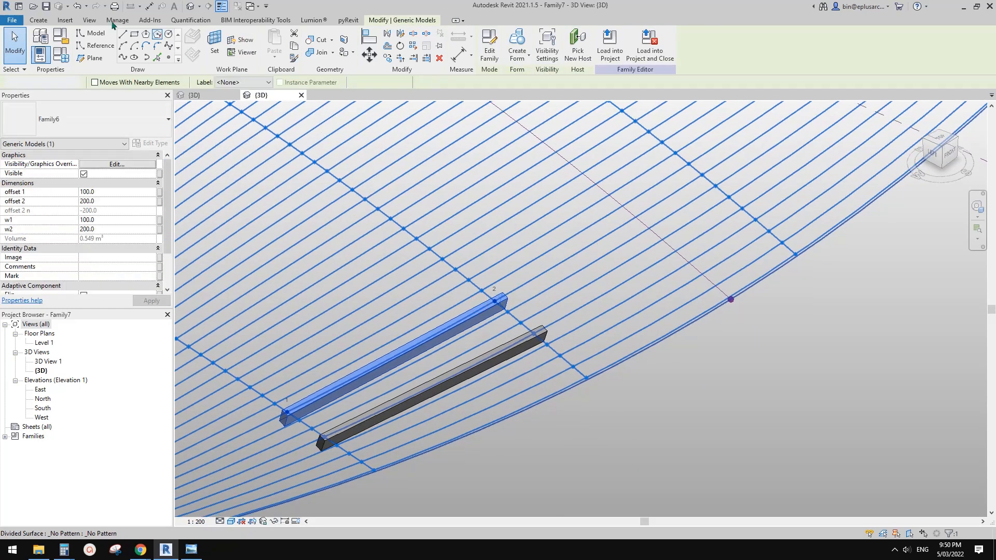
Place a third Family6 beam from a node on the next grid line to the second beam's end point.
{"action": "key", "text": "Escape"}
{"action": "left_click", "coordinate": [39, 20]}
{"action": "left_click", "coordinate": [279, 41]}
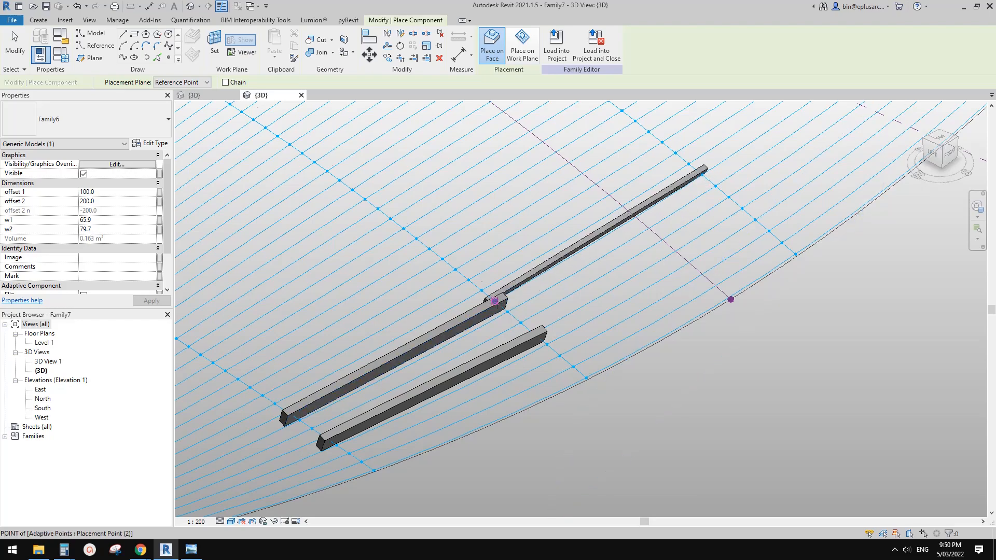
{"action": "left_click", "coordinate": [494, 301]}
{"action": "key", "text": "Escape"}
Match the third beam's type properties to those of the original beam.
{"action": "middle_click_drag", "start_coordinate": [539, 296], "coordinate": [503, 260], "text": "shift"}
{"action": "scroll", "coordinate": [540, 281], "scroll_direction": "up", "scroll_amount": 1}
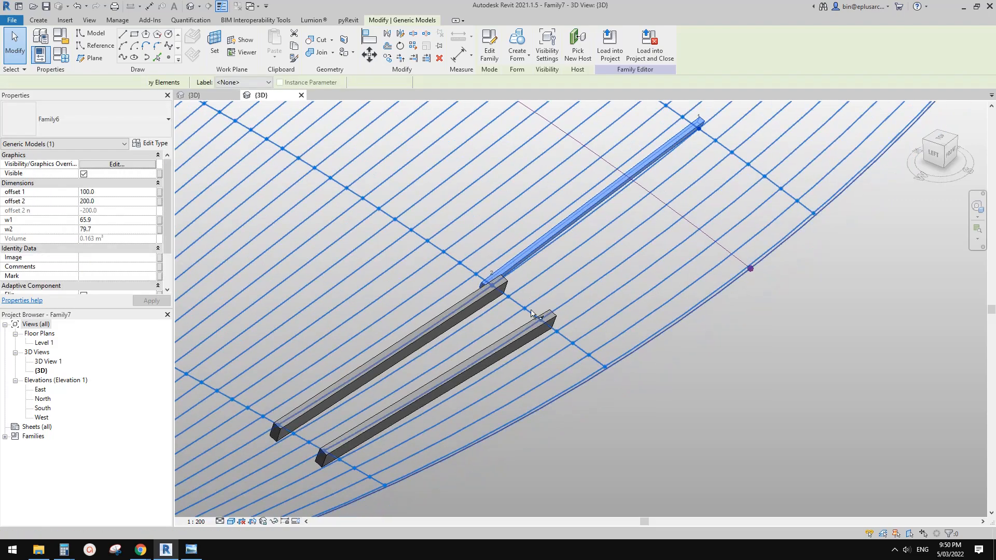
{"action": "key", "text": "m"}
{"action": "key", "text": "a"}
{"action": "left_click", "coordinate": [532, 329]}
{"action": "left_click", "coordinate": [524, 259]}
{"action": "key", "text": "Escape"}
{"action": "key", "text": "Escape"}
Examine from several angles how the two end-to-end beams meet at their shared grid node.
{"action": "scroll", "coordinate": [577, 291], "scroll_direction": "down", "scroll_amount": 2}
{"action": "middle_click_drag", "start_coordinate": [577, 291], "coordinate": [482, 306]}
{"action": "left_click", "coordinate": [499, 274]}
{"action": "key", "text": "Escape"}
{"action": "scroll", "coordinate": [542, 240], "scroll_direction": "up", "scroll_amount": 2}
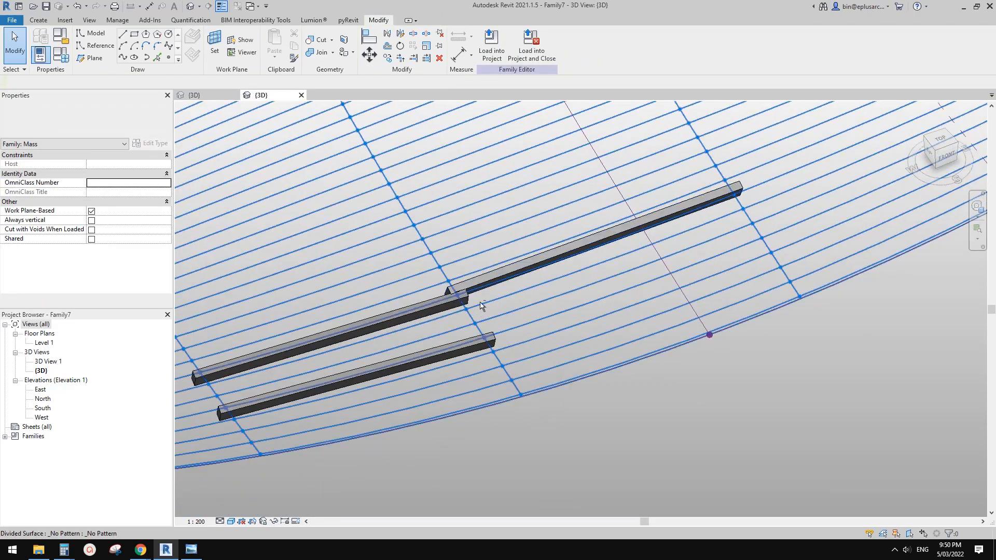
{"action": "middle_click_drag", "start_coordinate": [328, 354], "coordinate": [402, 325]}
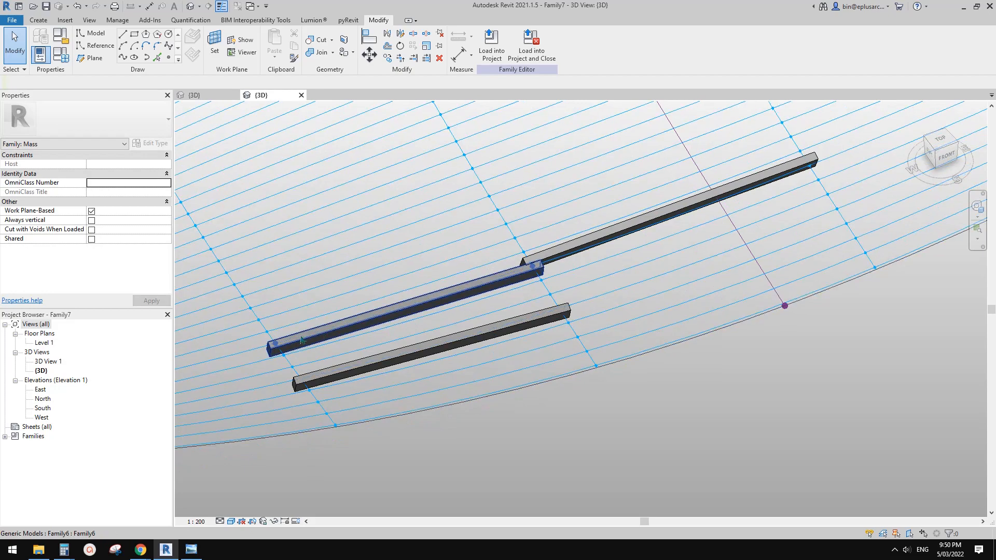
{"action": "middle_click_drag", "start_coordinate": [309, 348], "coordinate": [304, 349], "text": "shift"}
{"action": "middle_click_drag", "start_coordinate": [507, 282], "coordinate": [565, 295], "text": "shift"}
{"action": "left_click", "coordinate": [530, 267]}
Delete the original standalone beam nearest the surface edge, keeping the two connected beams.
{"action": "left_click", "coordinate": [564, 329]}
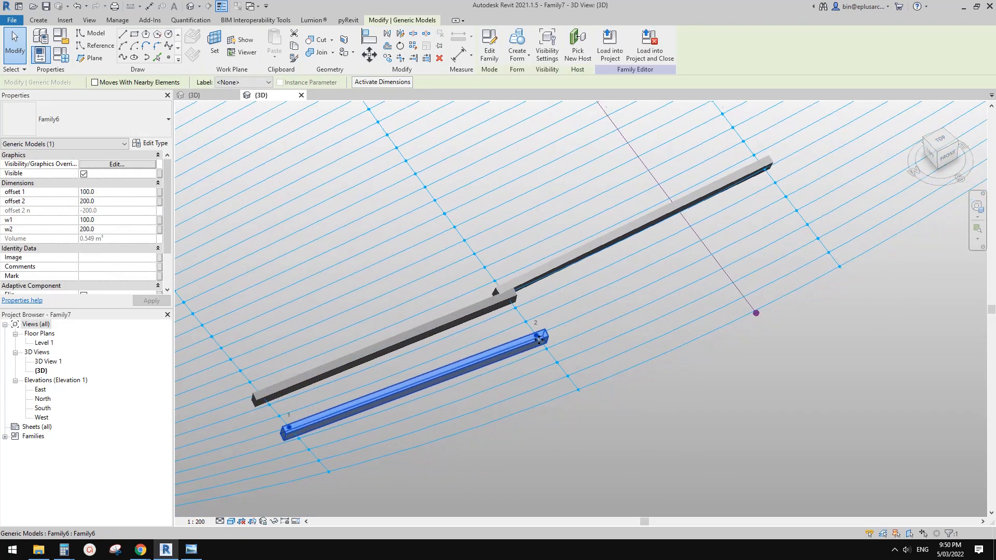
{"action": "key", "text": "Delete"}
{"action": "middle_click_drag", "start_coordinate": [534, 333], "coordinate": [563, 335]}
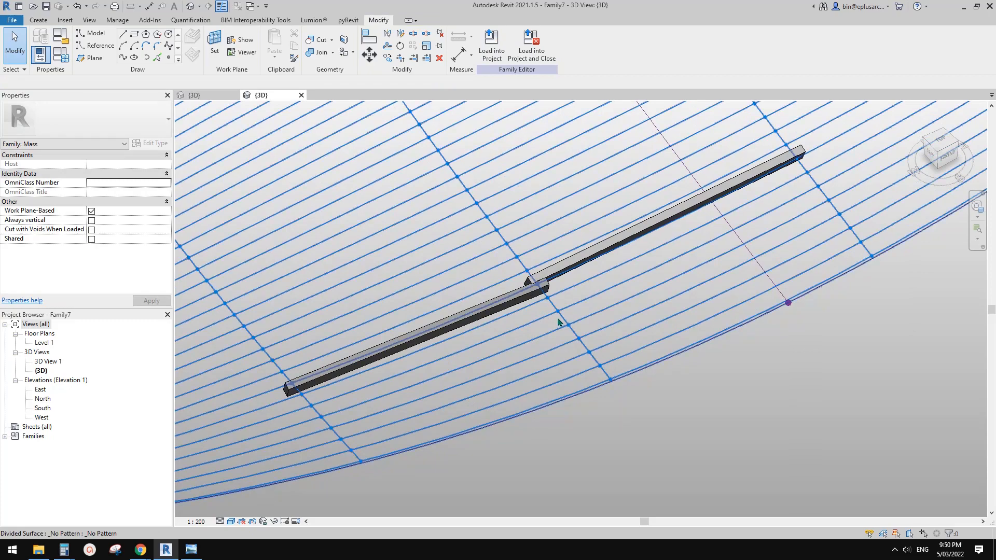
{"action": "middle_click_drag", "start_coordinate": [207, 212], "coordinate": [244, 201]}
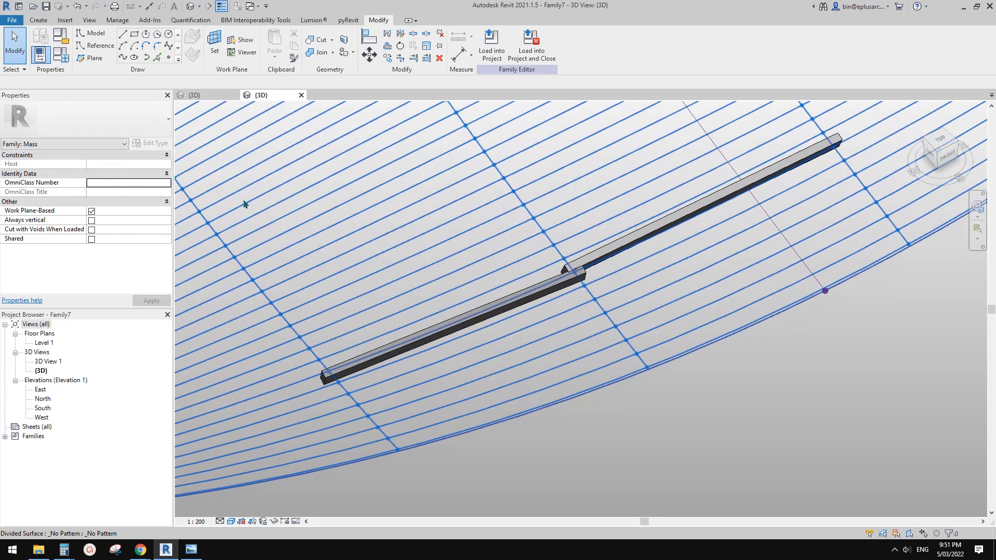
Repeat the second beam on its own across all nodes of the divided surface.
{"action": "left_click", "coordinate": [38, 19]}
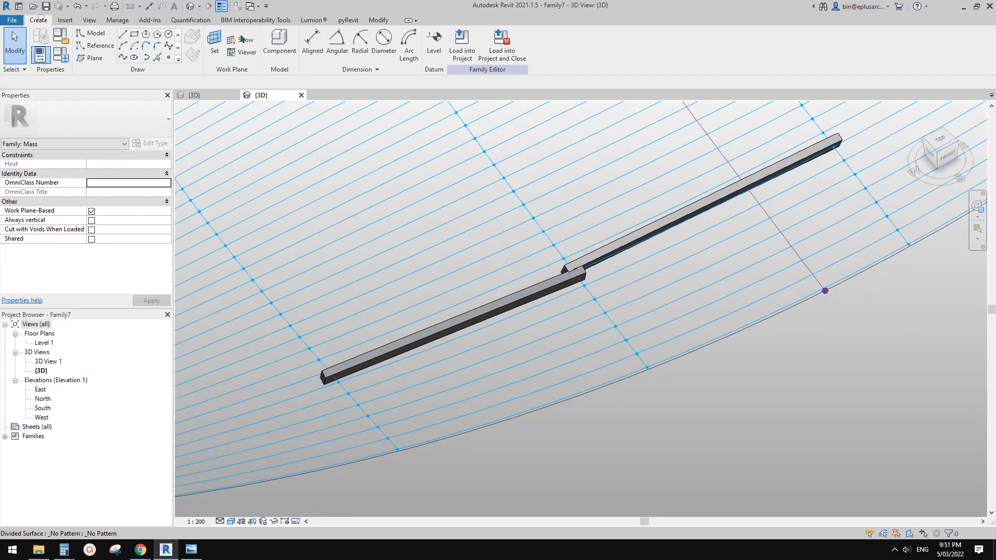
{"action": "left_click", "coordinate": [556, 283]}
{"action": "middle_click_drag", "start_coordinate": [605, 264], "coordinate": [575, 285]}
{"action": "key", "text": "Escape"}
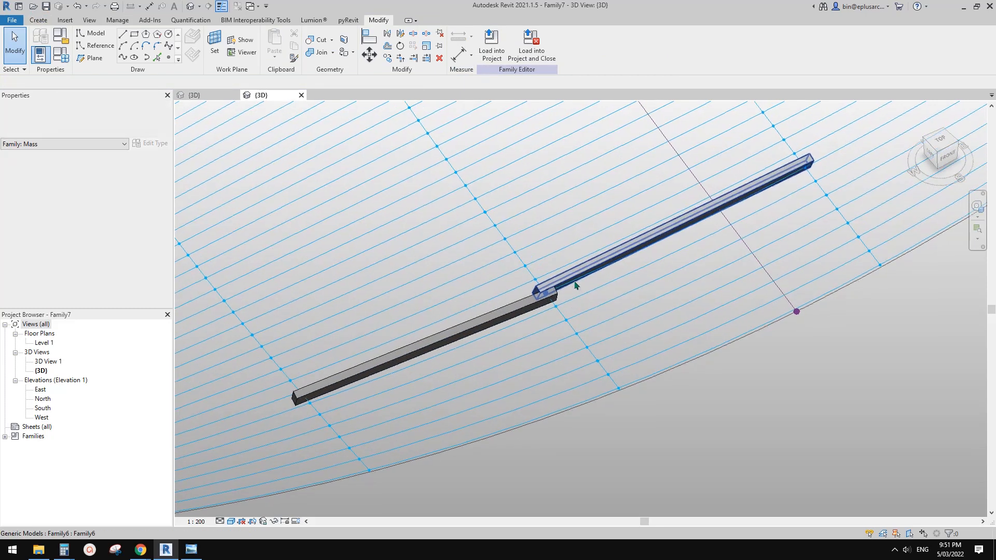
{"action": "left_click", "coordinate": [529, 309]}
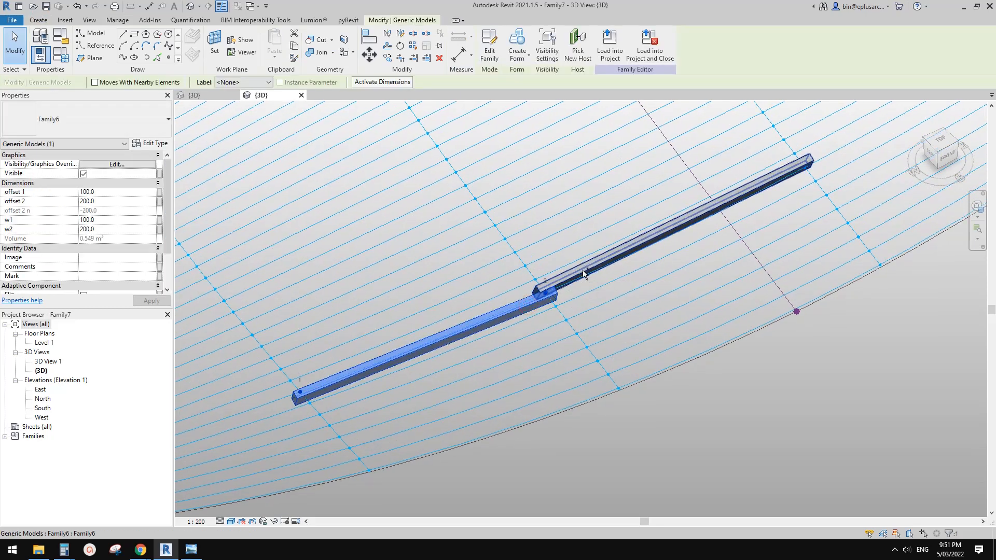
{"action": "key", "text": "Escape"}
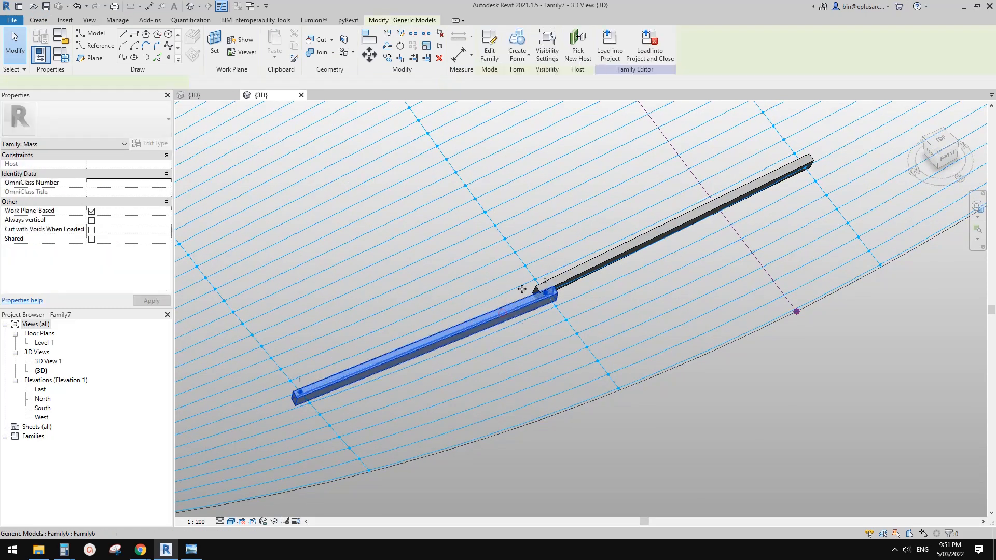
{"action": "left_click", "coordinate": [454, 333]}
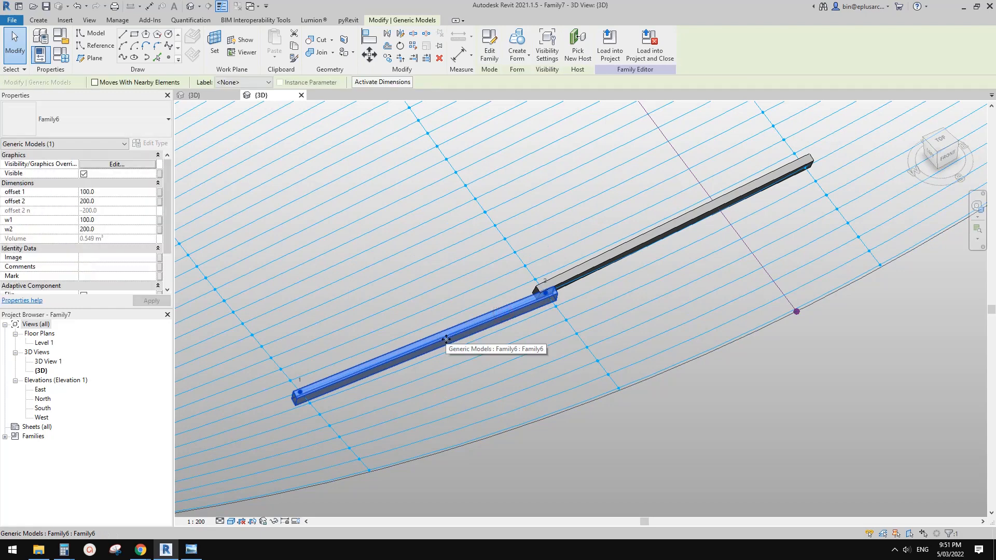
{"action": "left_click", "coordinate": [413, 50]}
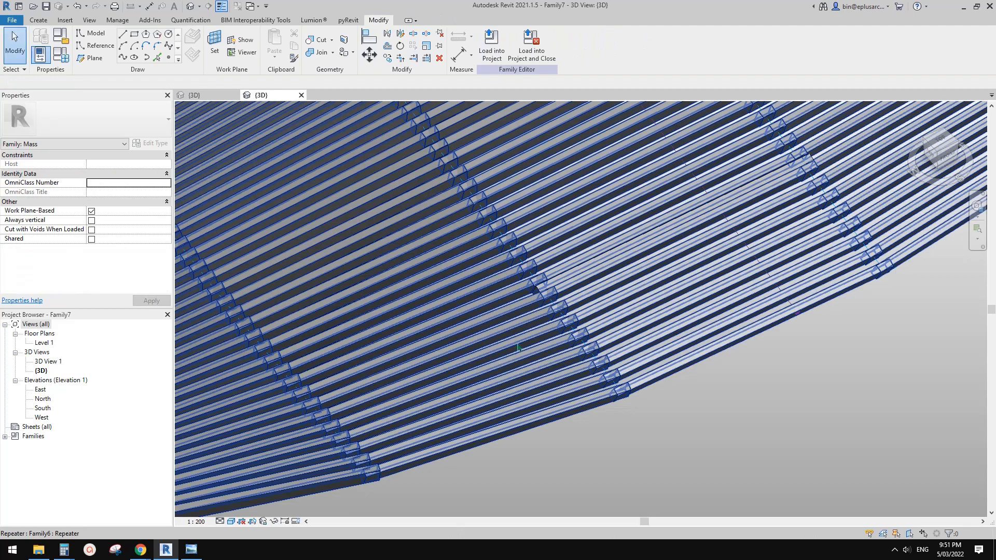
Inspect the repeated beams over the whole surface, especially the joints along the grid lines.
{"action": "scroll", "coordinate": [500, 342], "scroll_direction": "down", "scroll_amount": 5}
{"action": "middle_click_drag", "start_coordinate": [535, 356], "coordinate": [639, 220], "text": "shift"}
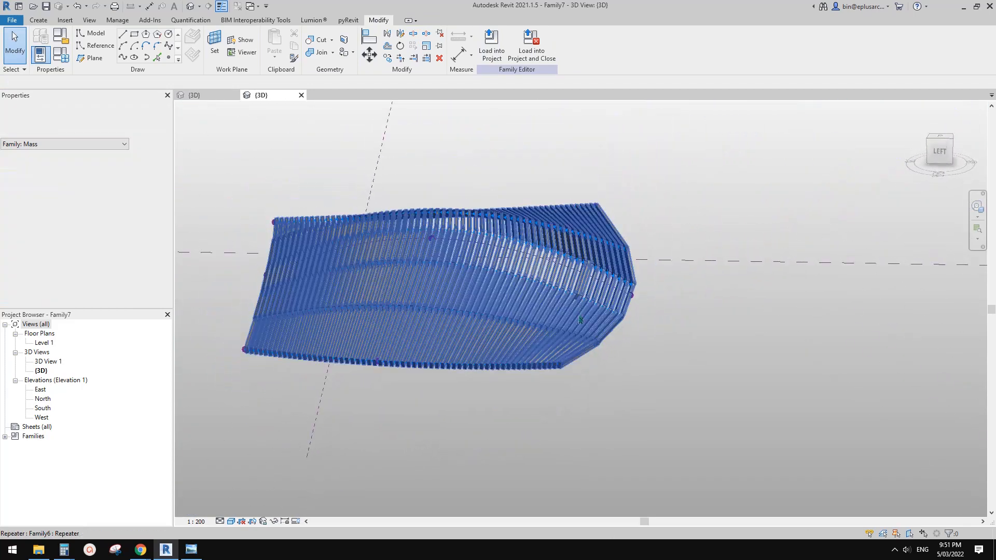
{"action": "scroll", "coordinate": [563, 358], "scroll_direction": "up", "scroll_amount": 3}
{"action": "middle_click_drag", "start_coordinate": [560, 366], "coordinate": [557, 387], "text": "shift"}
{"action": "scroll", "coordinate": [539, 337], "scroll_direction": "up", "scroll_amount": 4}
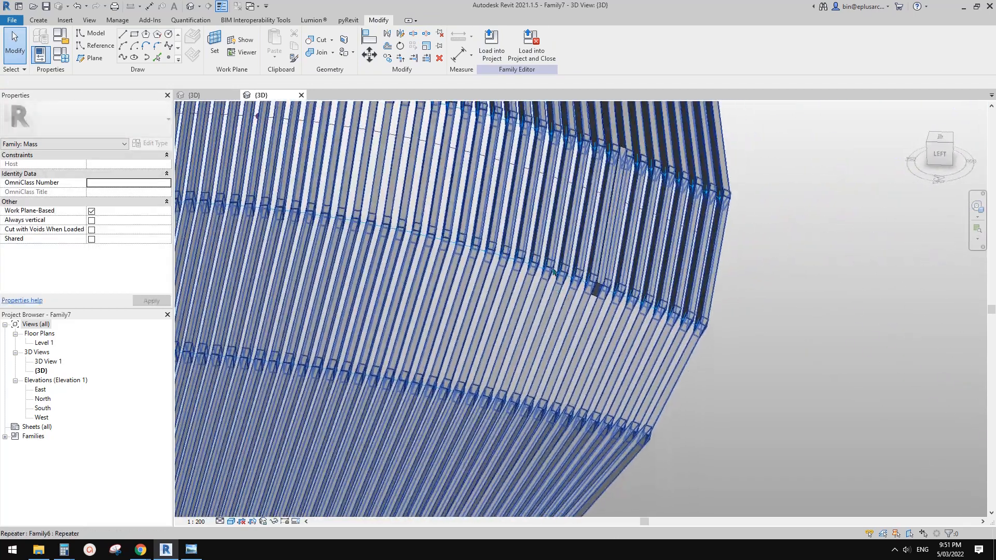
{"action": "scroll", "coordinate": [524, 283], "scroll_direction": "down", "scroll_amount": 2}
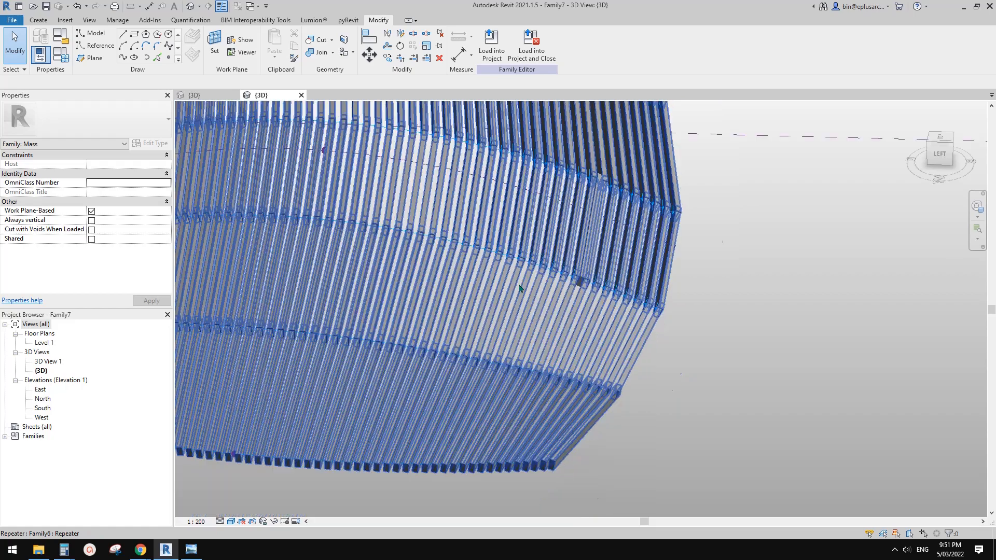
{"action": "middle_click_drag", "start_coordinate": [522, 285], "coordinate": [543, 254], "text": "shift"}
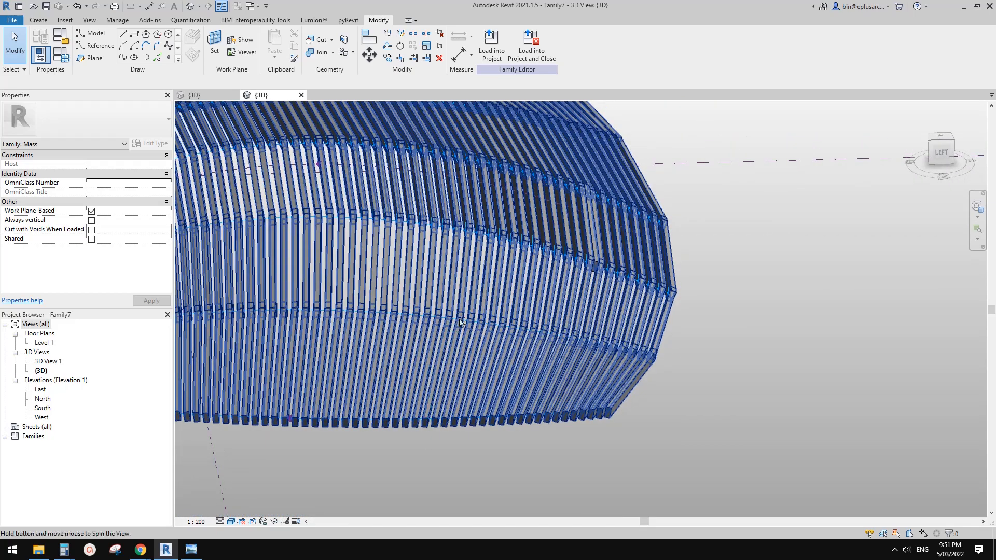
{"action": "middle_click_drag", "start_coordinate": [460, 323], "coordinate": [479, 379], "text": "shift"}
Undo the repeat of the single beam.
{"action": "left_click", "coordinate": [482, 280]}
{"action": "key", "text": "ctrl+z"}
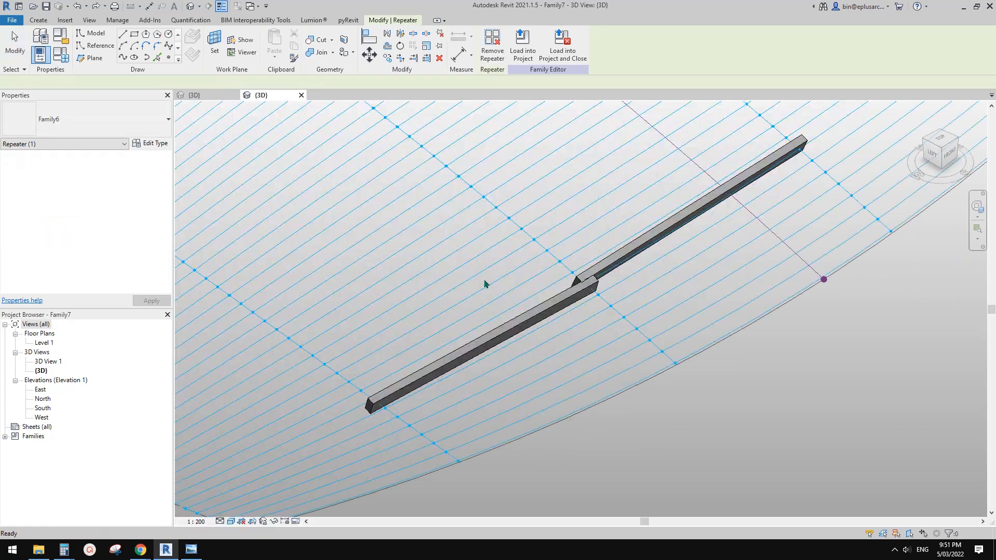
{"action": "middle_click_drag", "start_coordinate": [573, 313], "coordinate": [550, 337]}
Try to repeat both connected beams together across the divided surface.
{"action": "left_click", "coordinate": [542, 322]}
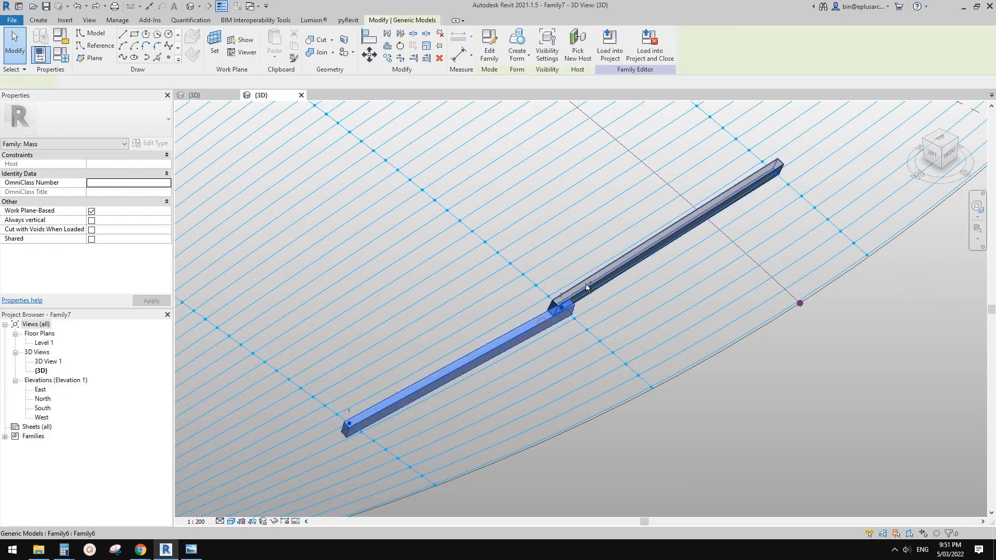
{"action": "left_click", "coordinate": [586, 287], "text": "ctrl"}
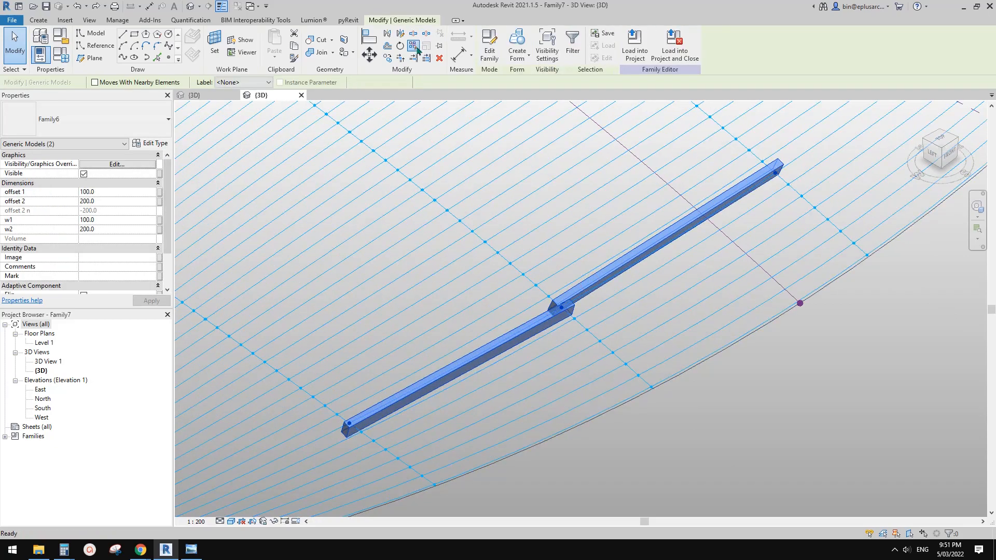
{"action": "left_click", "coordinate": [416, 49]}
{"action": "scroll", "coordinate": [626, 143], "scroll_direction": "down", "scroll_amount": 4}
{"action": "middle_click_drag", "start_coordinate": [605, 179], "coordinate": [475, 259]}
{"action": "scroll", "coordinate": [639, 236], "scroll_direction": "down", "scroll_amount": 1}
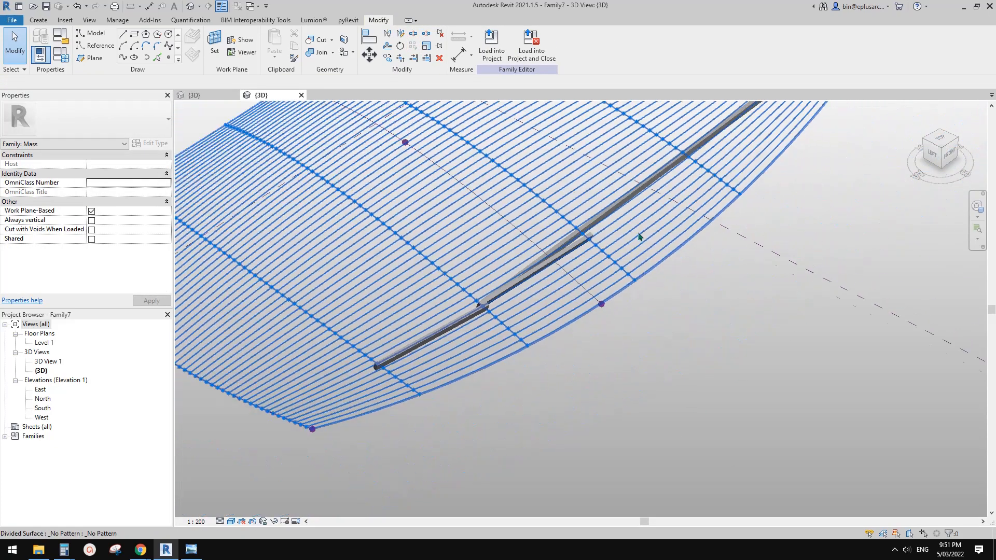
{"action": "scroll", "coordinate": [639, 236], "scroll_direction": "down", "scroll_amount": 2}
{"action": "mouse_move", "coordinate": [639, 236]}
{"action": "middle_mouse_down", "text": "shift"}
{"action": "mouse_move", "coordinate": [591, 259]}
{"action": "mouse_move", "coordinate": [610, 273]}
{"action": "mouse_move", "coordinate": [644, 218]}
{"action": "middle_mouse_up", "text": "shift"}
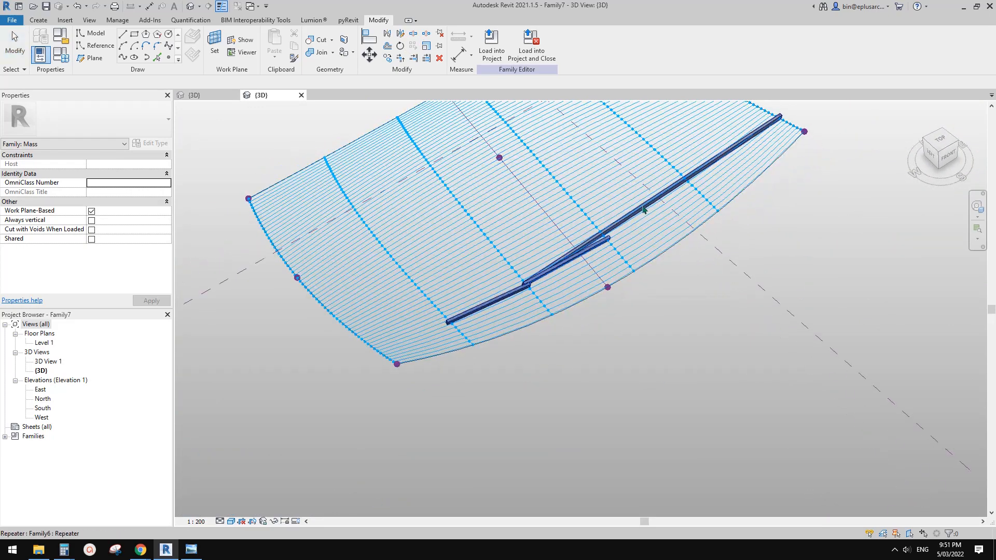
Undo the repeat of the two connected beams.
{"action": "left_click", "coordinate": [643, 209]}
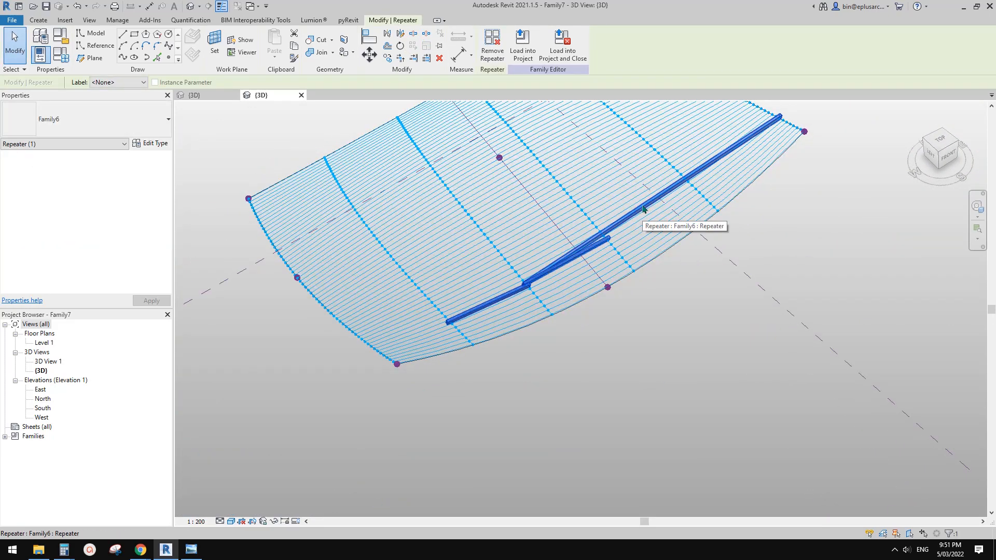
{"action": "scroll", "coordinate": [642, 209], "scroll_direction": "up", "scroll_amount": 5}
{"action": "key", "text": "Escape"}
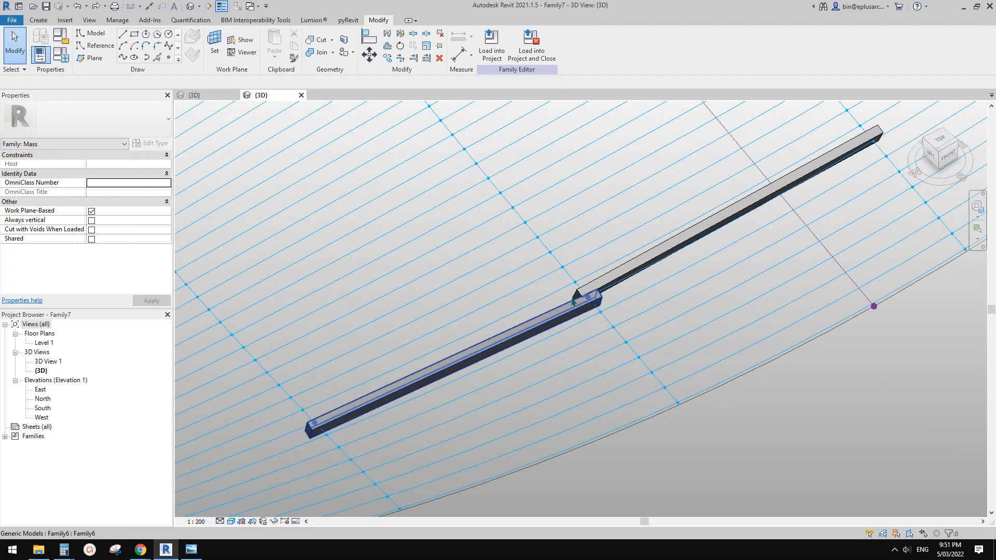
Place another Family6 beam between the neighbouring pair of surface nodes, parallel to the second beam.
{"action": "middle_click_drag", "start_coordinate": [573, 302], "coordinate": [586, 277]}
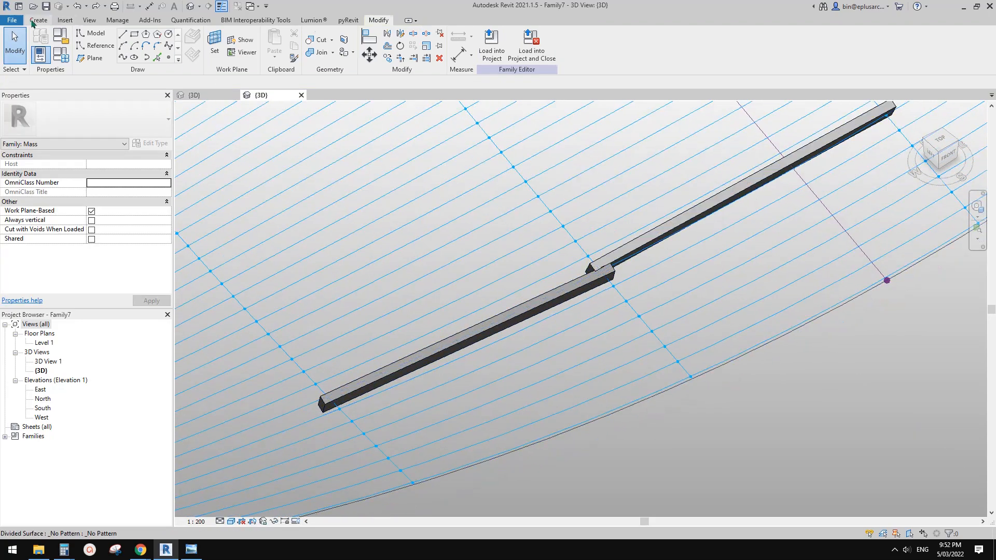
{"action": "left_click", "coordinate": [34, 22]}
{"action": "left_click", "coordinate": [280, 46]}
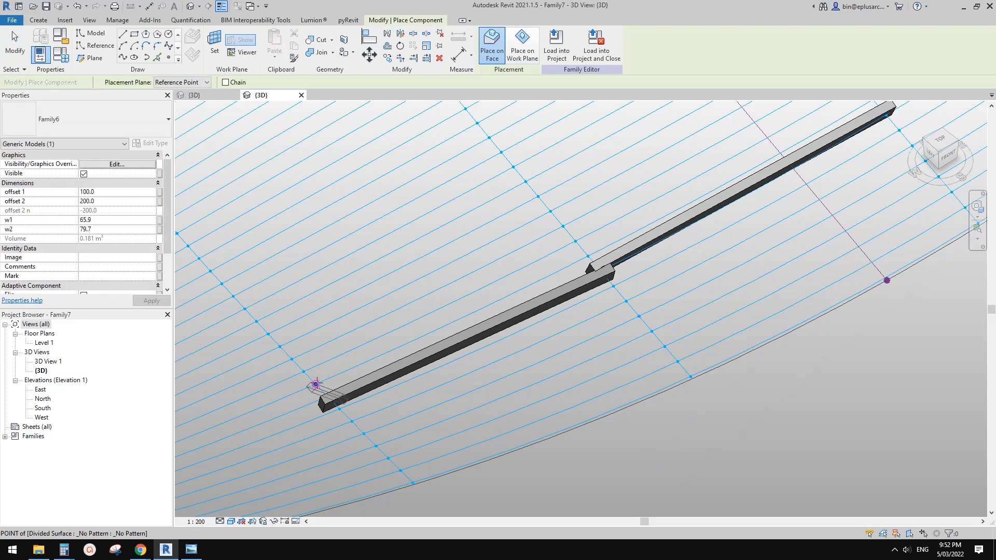
{"action": "left_click", "coordinate": [589, 256]}
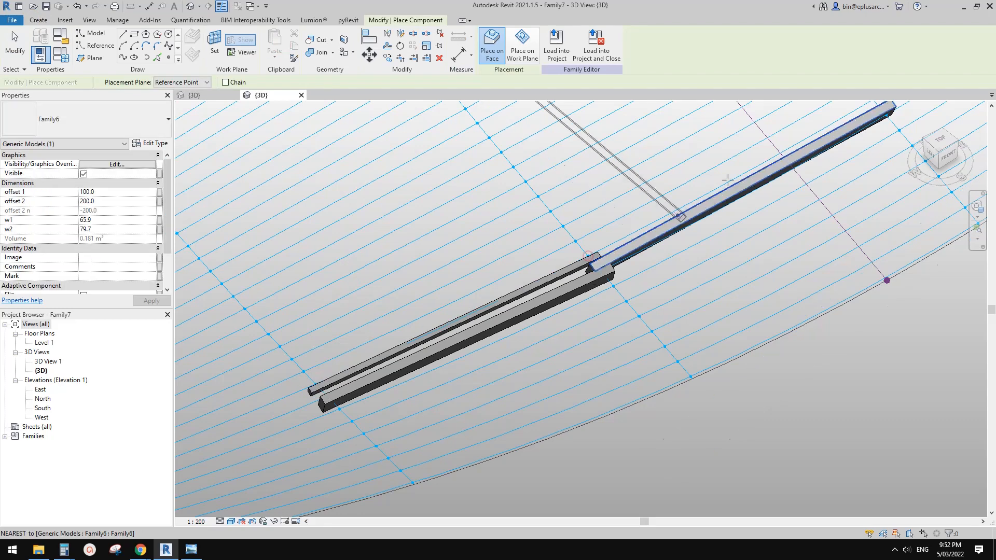
Place a fourth Family6 beam between the next pair of surface nodes, alongside the thicker beam in the neighbouring bay.
{"action": "middle_click_drag", "start_coordinate": [707, 222], "coordinate": [668, 277]}
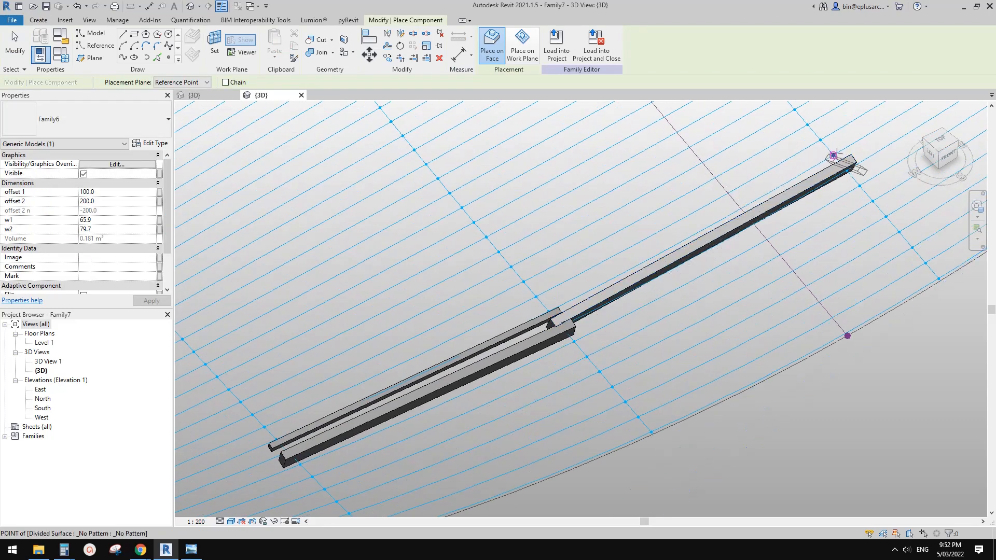
{"action": "left_click", "coordinate": [545, 315]}
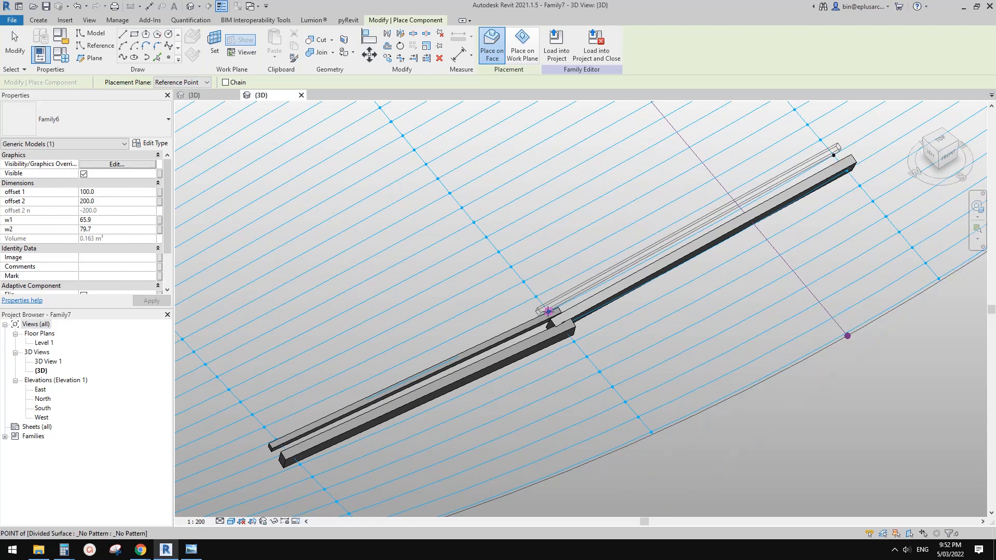
{"action": "key", "text": "Escape"}
{"action": "middle_click_drag", "start_coordinate": [503, 315], "coordinate": [499, 301]}
Match the two thinner beams to the type properties of the thicker beam in the lower bay.
{"action": "key", "text": "m"}
{"action": "key", "text": "a"}
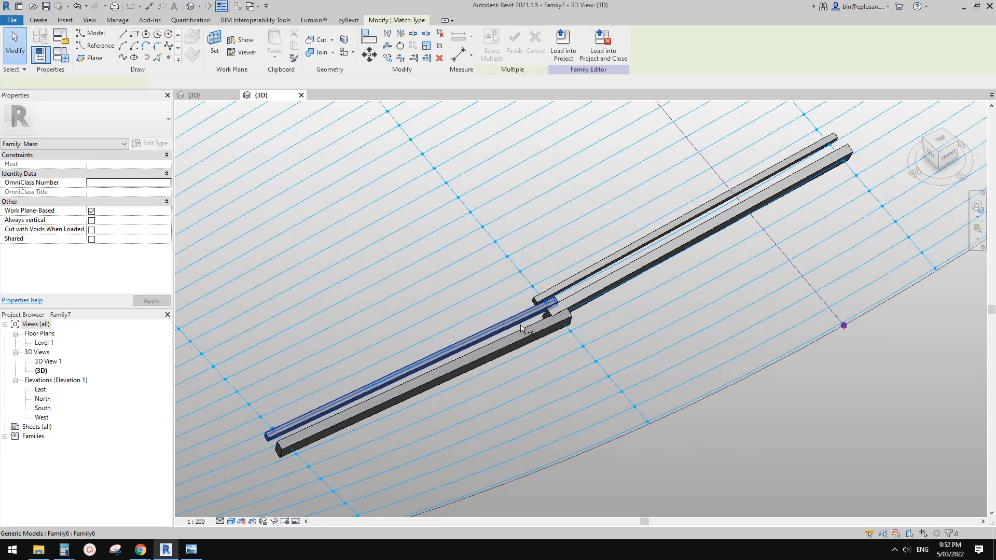
{"action": "left_click", "coordinate": [532, 332]}
{"action": "left_click", "coordinate": [525, 316]}
{"action": "left_click", "coordinate": [577, 294]}
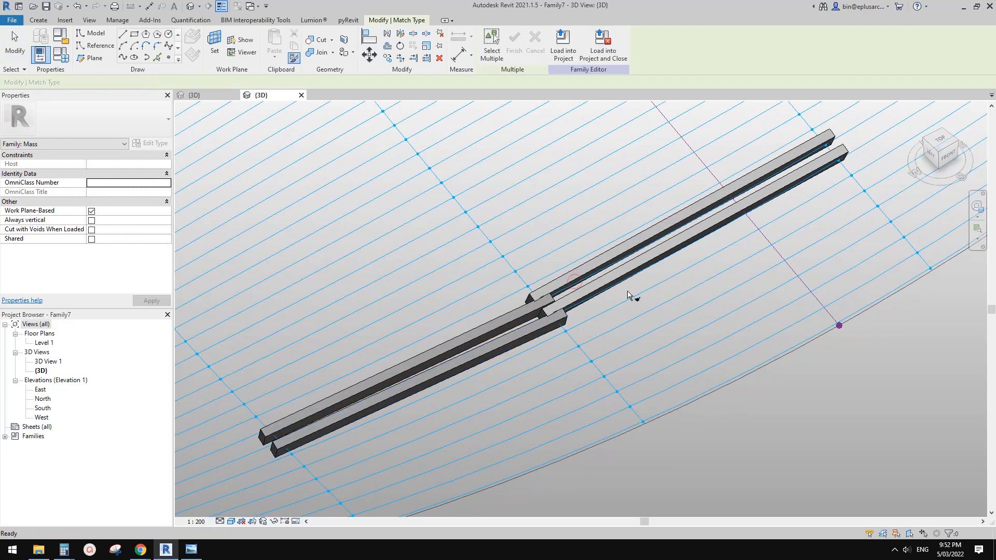
{"action": "key", "text": "Escape"}
Select all four Family6 beams together and repeat them across the divided surface.
{"action": "left_click", "coordinate": [601, 284]}
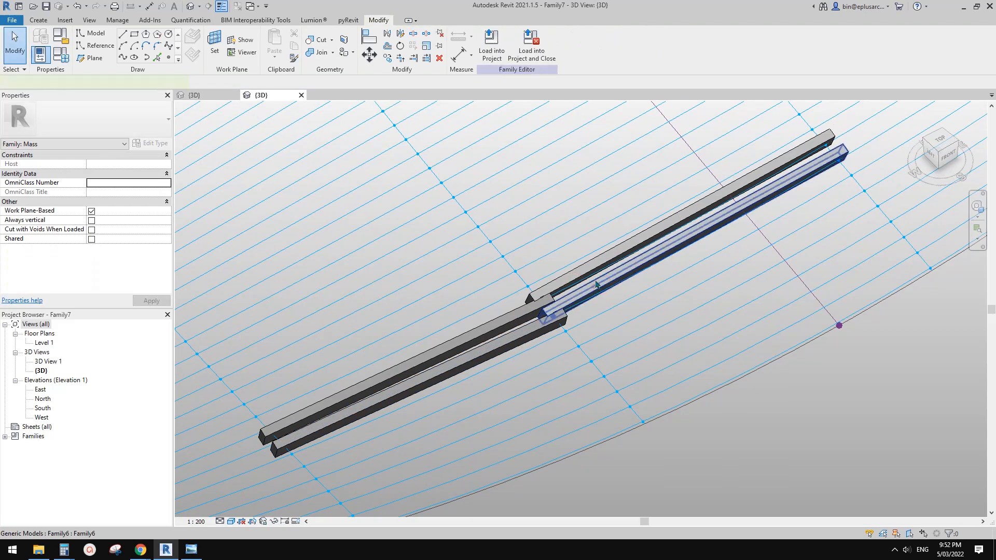
{"action": "left_click", "coordinate": [589, 269], "text": "ctrl"}
{"action": "left_click", "coordinate": [521, 318], "text": "ctrl"}
{"action": "left_click", "coordinate": [526, 329], "text": "ctrl"}
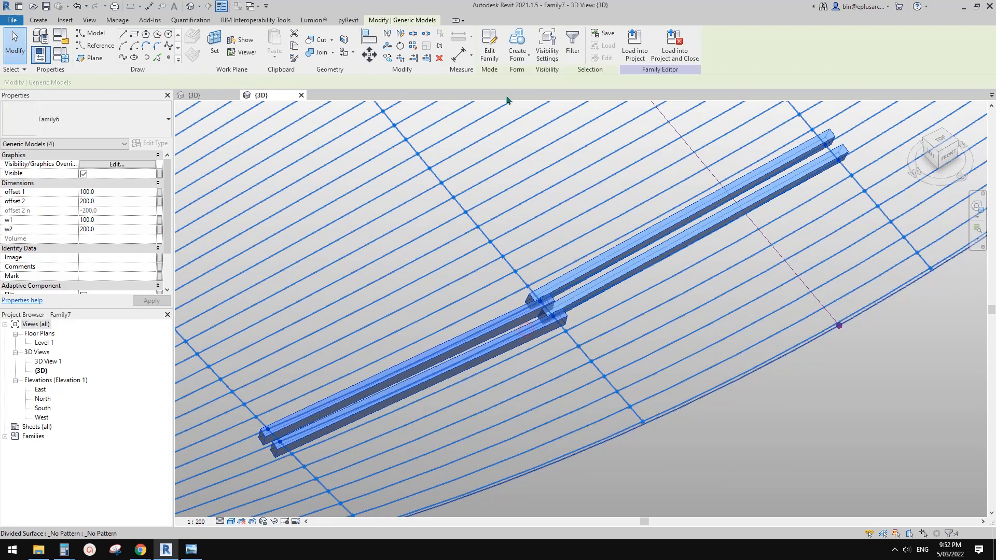
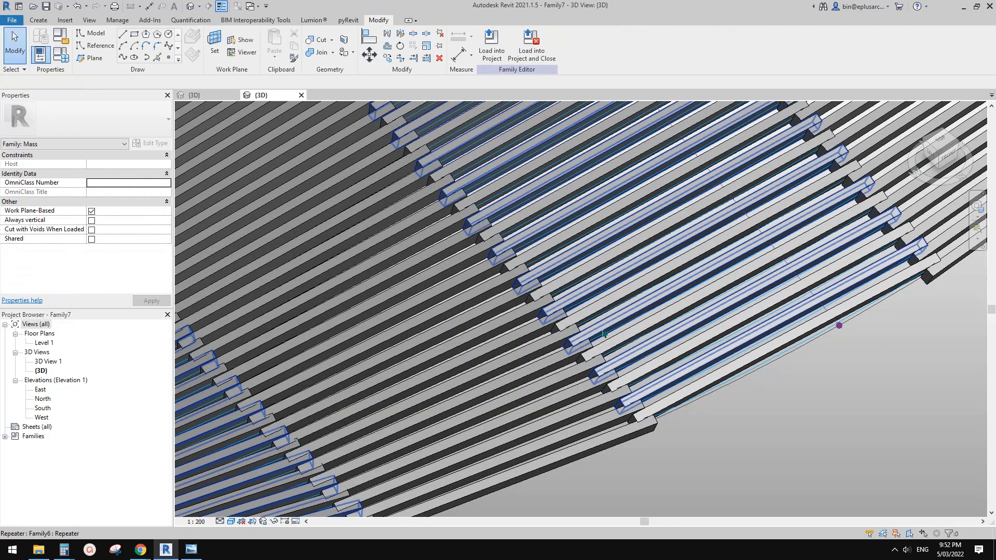
Examine the repeated beams up close, checking how the slats overlap where neighbouring bays meet.
{"action": "scroll", "coordinate": [603, 334], "scroll_direction": "down", "scroll_amount": 5}
{"action": "middle_click_drag", "start_coordinate": [603, 338], "coordinate": [513, 379], "text": "shift"}
{"action": "scroll", "coordinate": [636, 347], "scroll_direction": "up", "scroll_amount": 4}
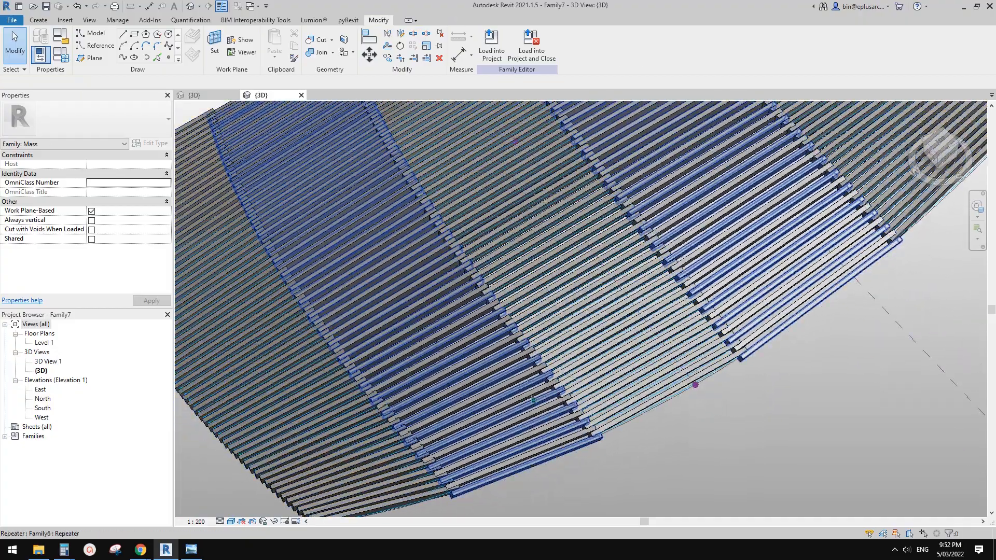
{"action": "middle_click_drag", "start_coordinate": [579, 358], "coordinate": [602, 373], "text": "shift"}
{"action": "scroll", "coordinate": [594, 388], "scroll_direction": "up", "scroll_amount": 1}
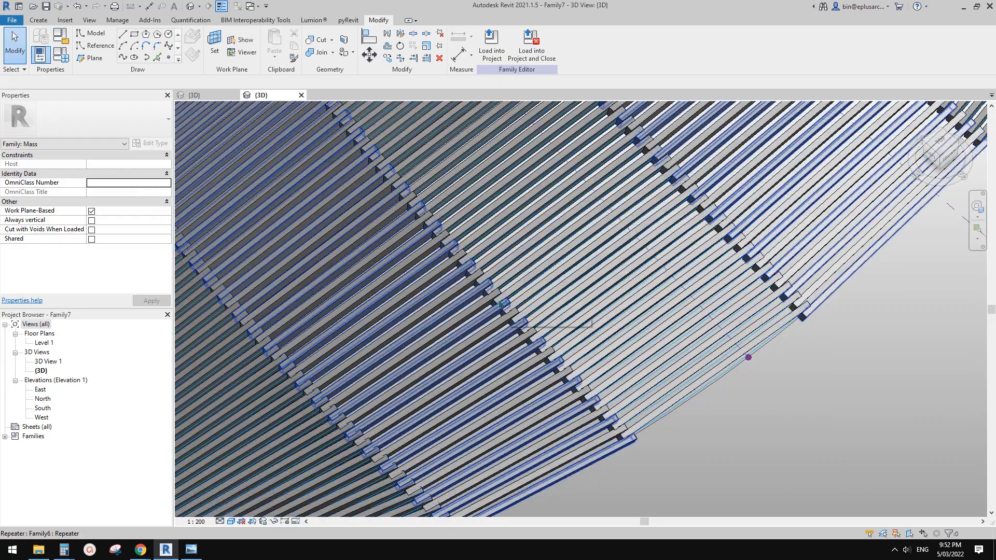
{"action": "key", "text": "Tab"}
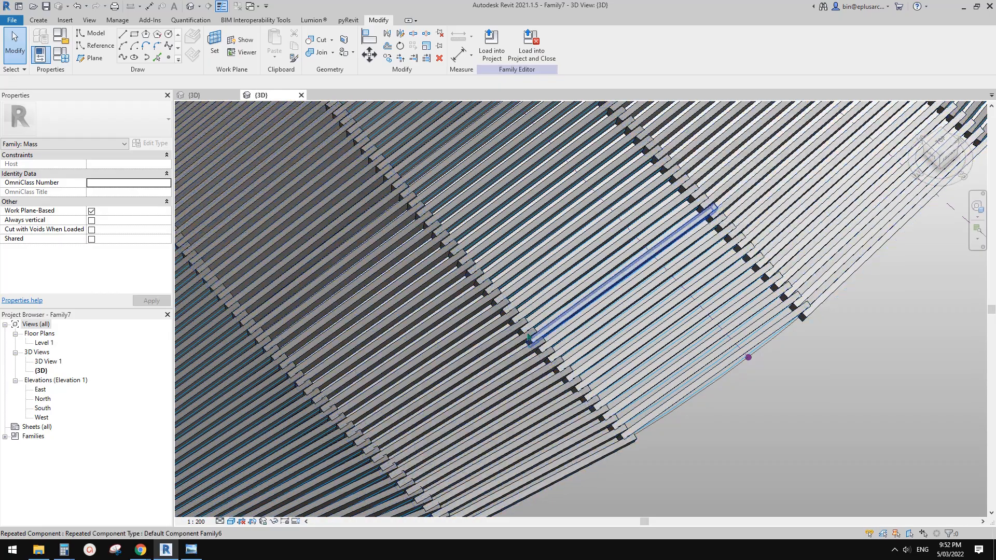
{"action": "middle_click_drag", "start_coordinate": [560, 308], "coordinate": [521, 340]}
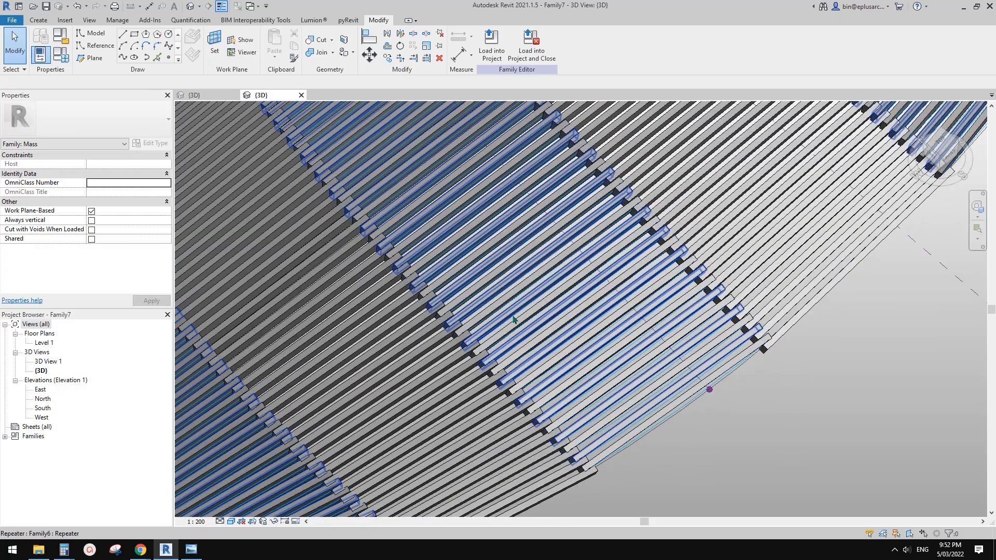
{"action": "left_click", "coordinate": [512, 315]}
{"action": "key", "text": "Escape"}
{"action": "scroll", "coordinate": [526, 318], "scroll_direction": "down", "scroll_amount": 1}
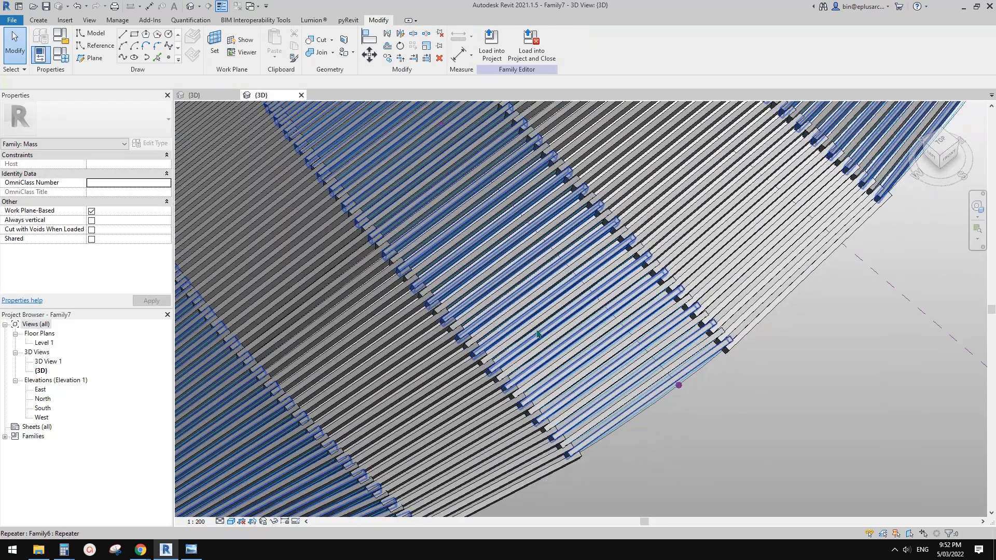
{"action": "middle_click_drag", "start_coordinate": [528, 343], "coordinate": [507, 389], "text": "shift"}
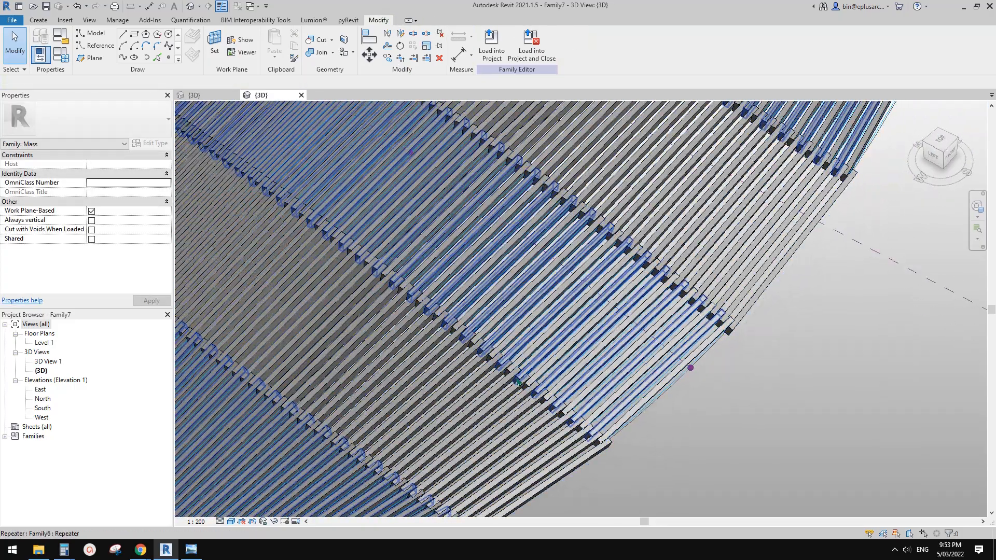
Highlight one repeater set to see which bays it covers, and review the whole slatted surface.
{"action": "left_click", "coordinate": [506, 389]}
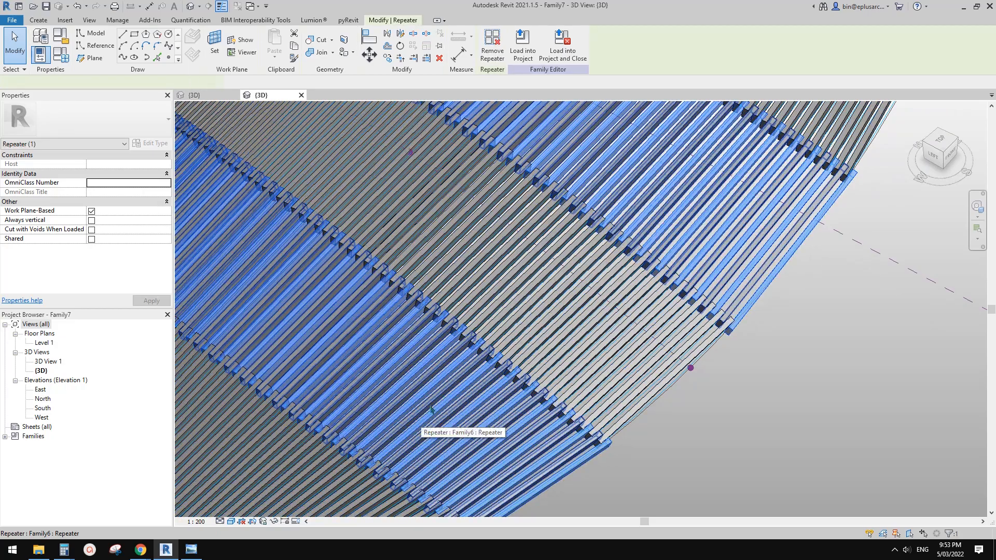
{"action": "middle_click_drag", "start_coordinate": [469, 380], "coordinate": [426, 374], "text": "shift"}
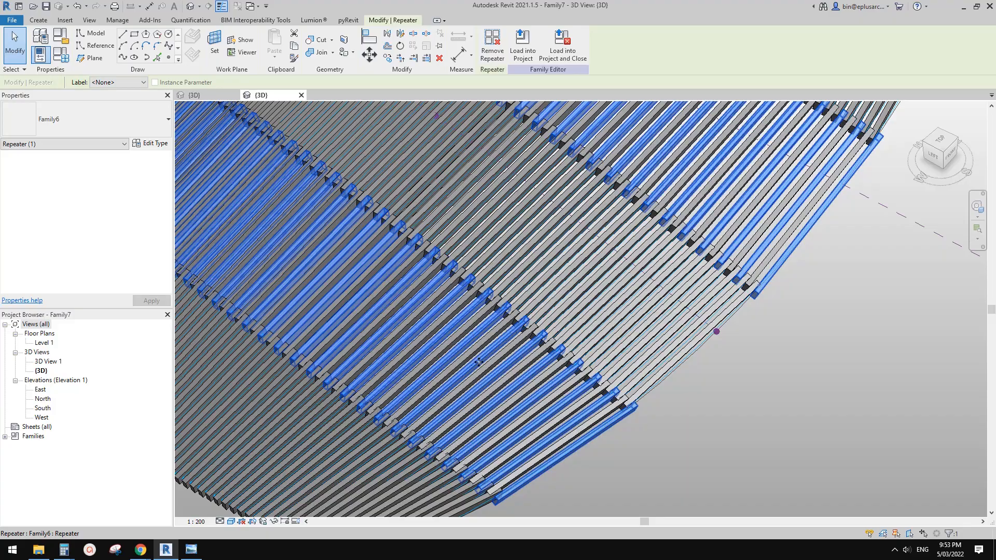
{"action": "middle_click_drag", "start_coordinate": [493, 356], "coordinate": [630, 327], "text": "shift"}
{"action": "key", "text": "Escape"}
{"action": "scroll", "coordinate": [534, 327], "scroll_direction": "down", "scroll_amount": 2}
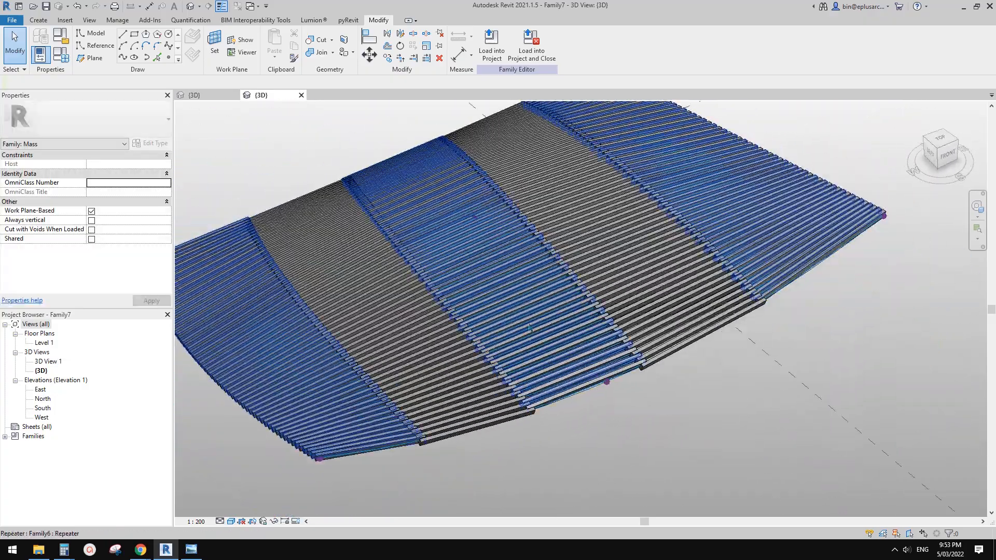
{"action": "middle_click_drag", "start_coordinate": [629, 391], "coordinate": [668, 393]}
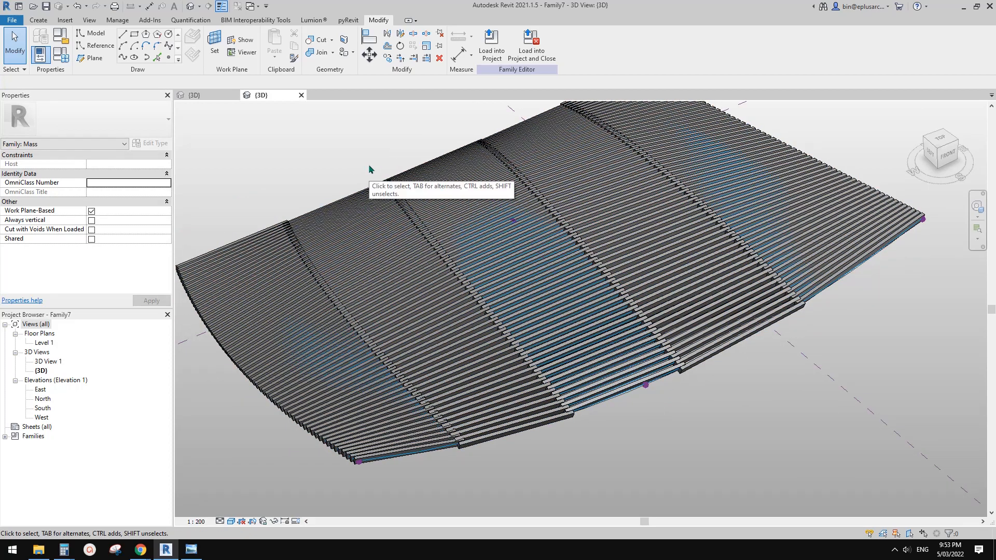
{"action": "middle_click_drag", "start_coordinate": [355, 154], "coordinate": [393, 174]}
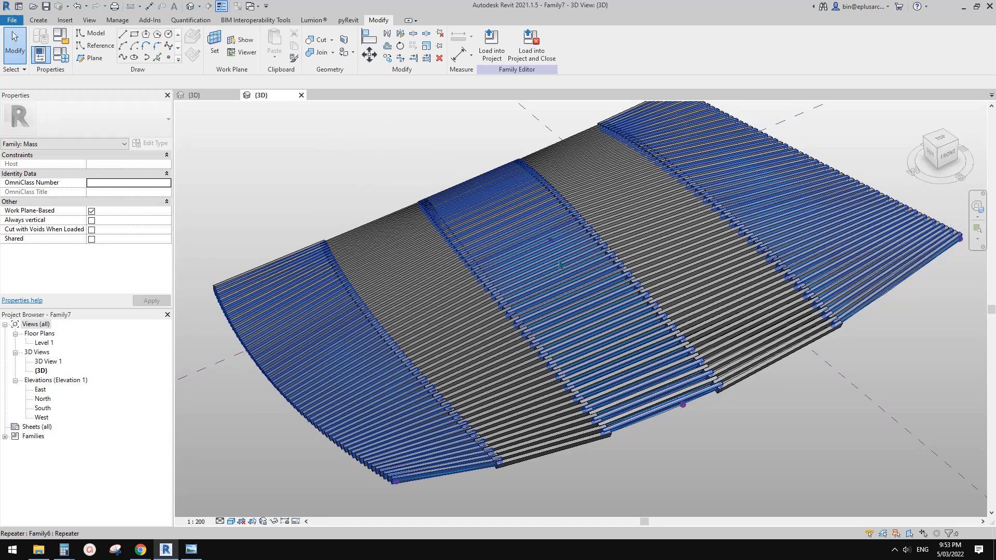
{"action": "scroll", "coordinate": [317, 134], "scroll_direction": "up", "scroll_amount": 2}
{"action": "middle_click_drag", "start_coordinate": [313, 126], "coordinate": [304, 129]}
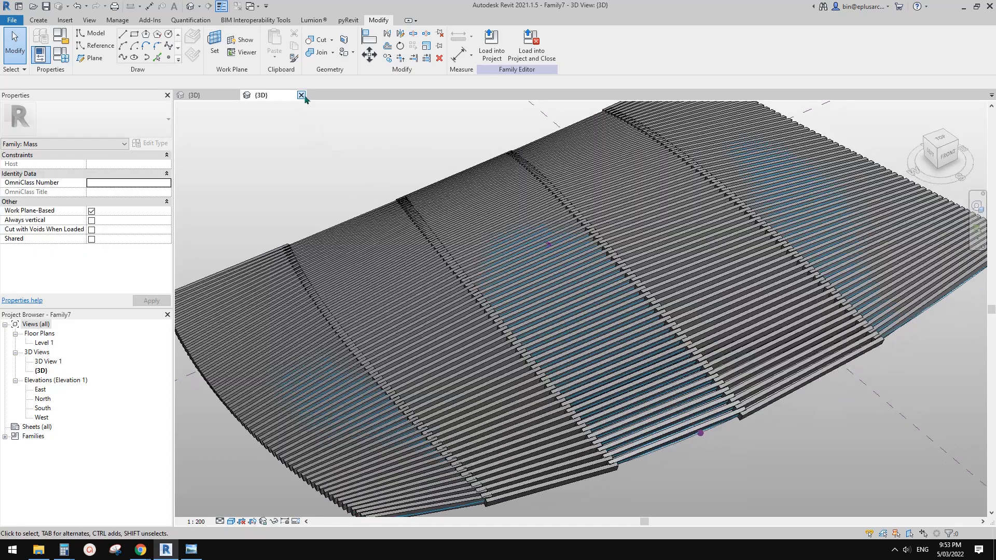
Create a new project from the defaultAUSENU template.
{"action": "left_click", "coordinate": [12, 21]}
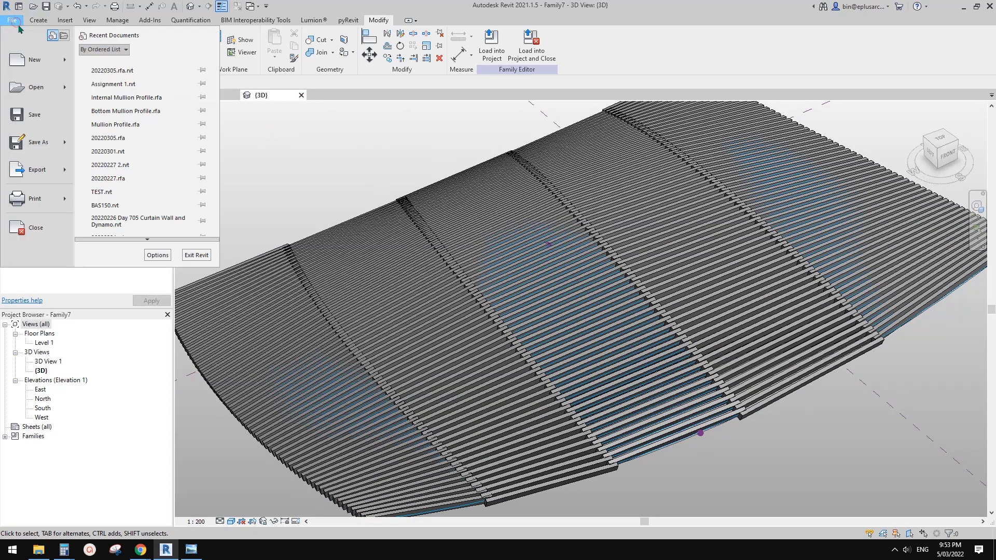
{"action": "left_click", "coordinate": [66, 58]}
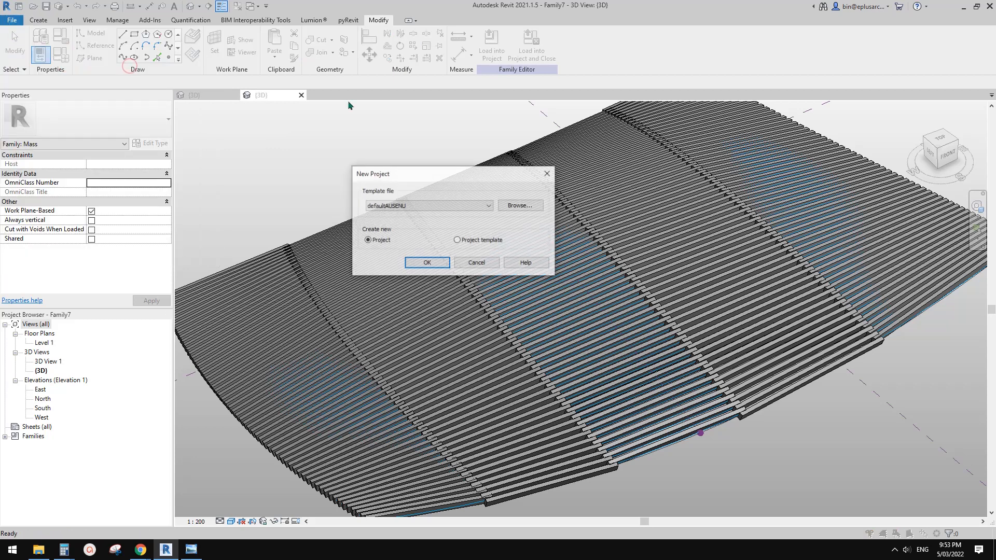
{"action": "left_click", "coordinate": [436, 260]}
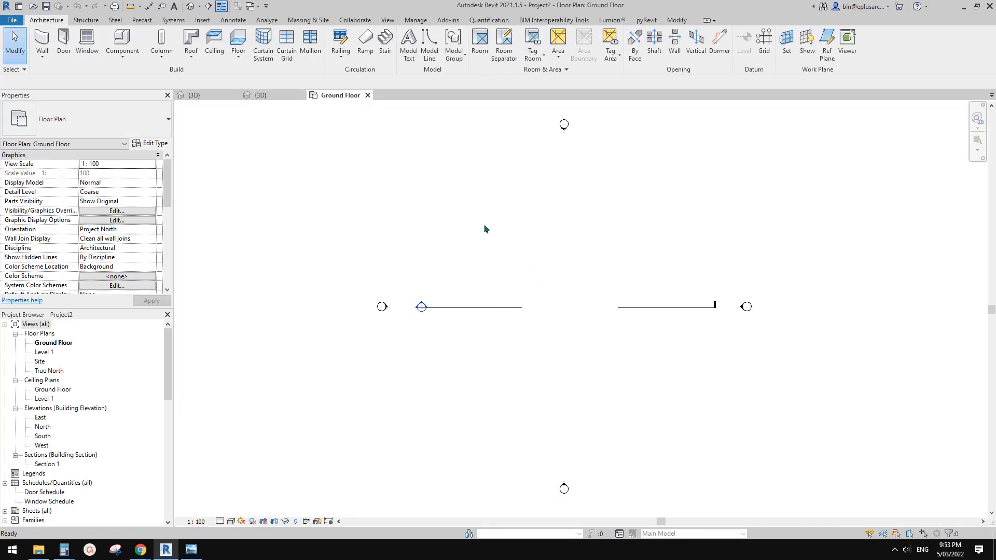
Draw a rectangular room of Double brick - 270 walls on the Ground Floor, about 10.5 m by 9 m.
{"action": "key", "text": "w"}
{"action": "key", "text": "a"}
{"action": "left_click", "coordinate": [428, 34]}
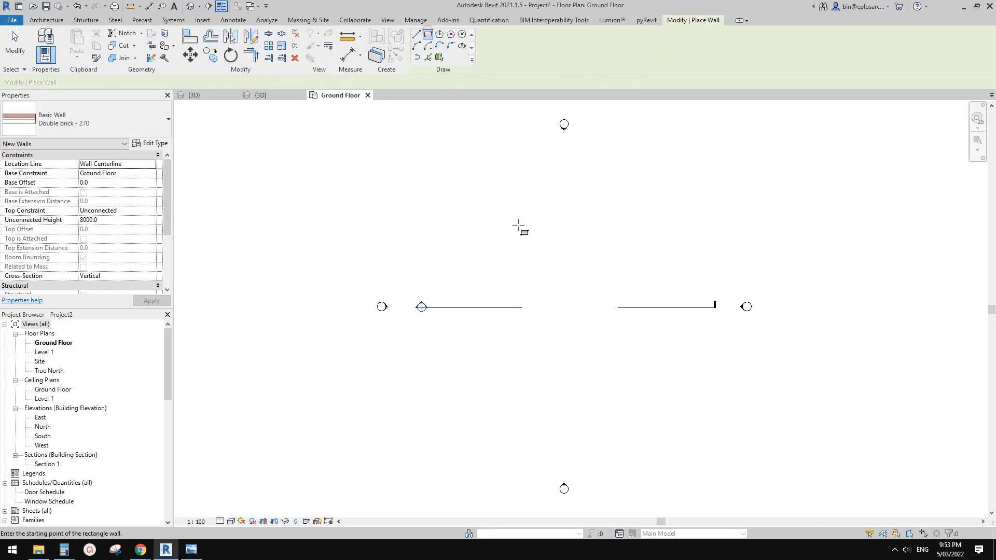
{"action": "left_click", "coordinate": [516, 226]}
{"action": "scroll", "coordinate": [591, 277], "scroll_direction": "up", "scroll_amount": 2}
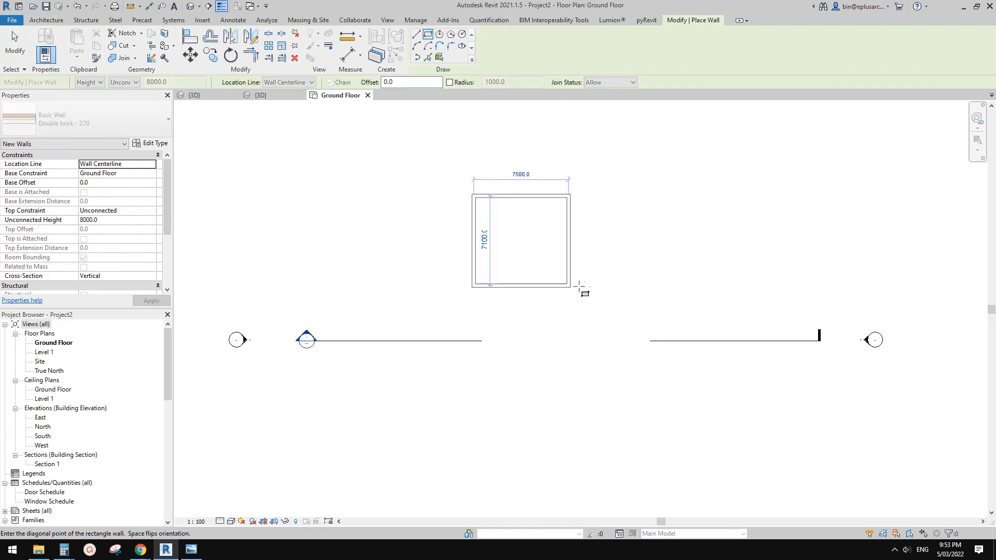
{"action": "left_click", "coordinate": [602, 294]}
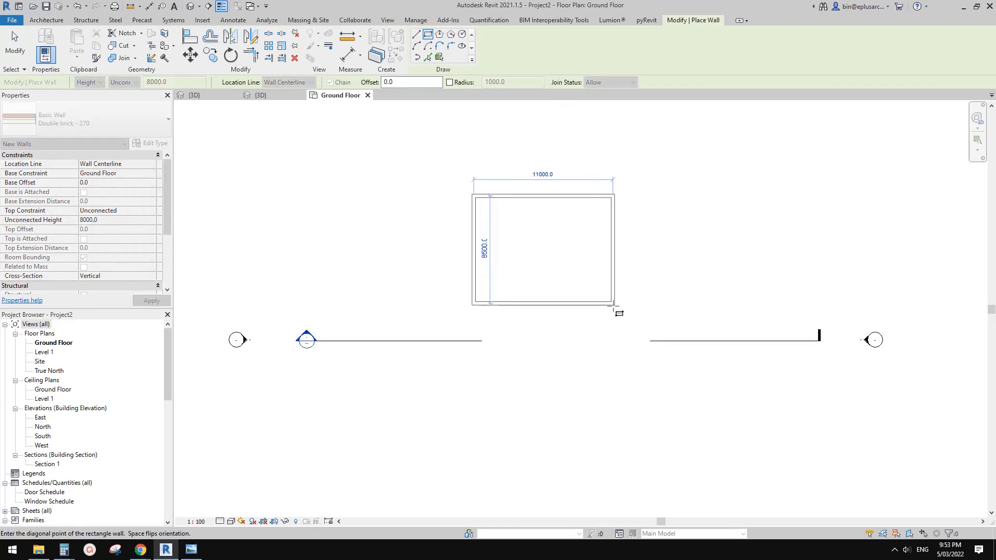
{"action": "left_click", "coordinate": [615, 314]}
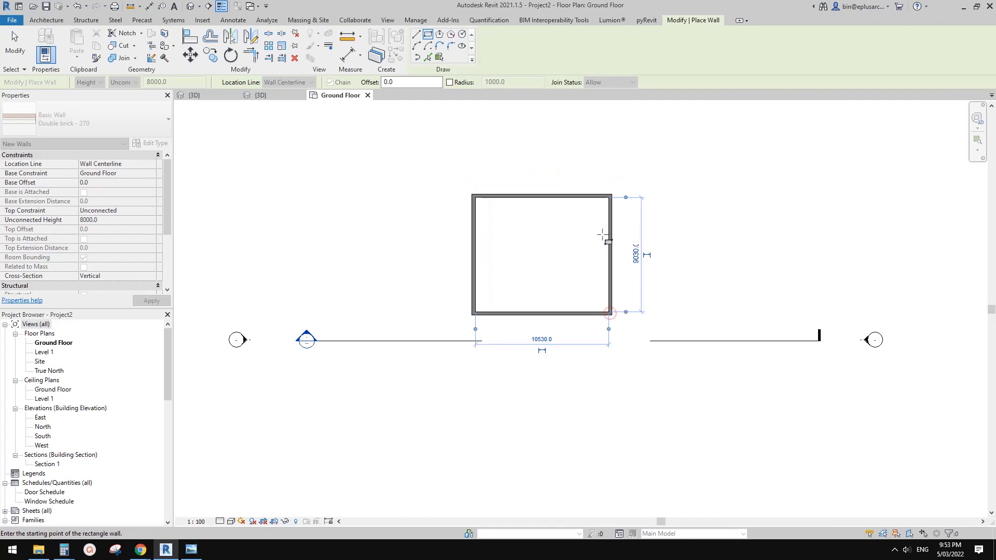
{"action": "scroll", "coordinate": [604, 233], "scroll_direction": "up", "scroll_amount": 1}
{"action": "key", "text": "Escape"}
{"action": "key", "text": "Escape"}
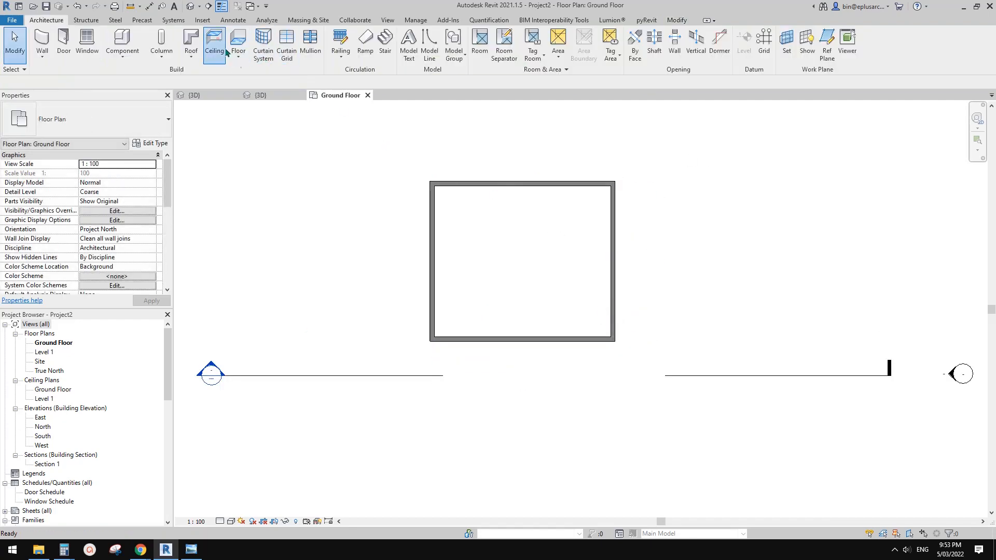
Add an automatic ceiling inside the rectangular room.
{"action": "left_click", "coordinate": [224, 51]}
{"action": "left_click", "coordinate": [527, 261]}
{"action": "key", "text": "Escape"}
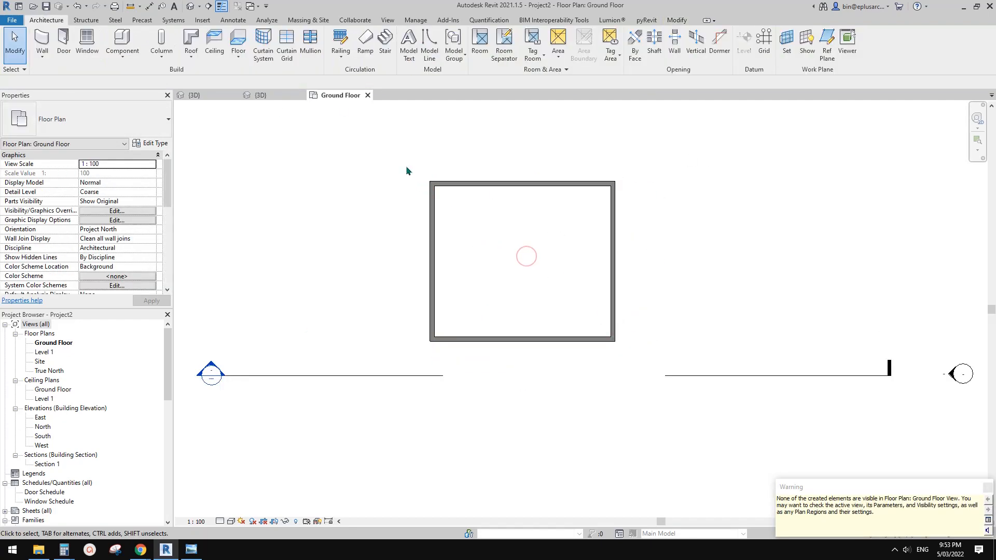
Open the default 3D view and set the ceiling's height offset from level to 4000.
{"action": "left_click", "coordinate": [191, 7]}
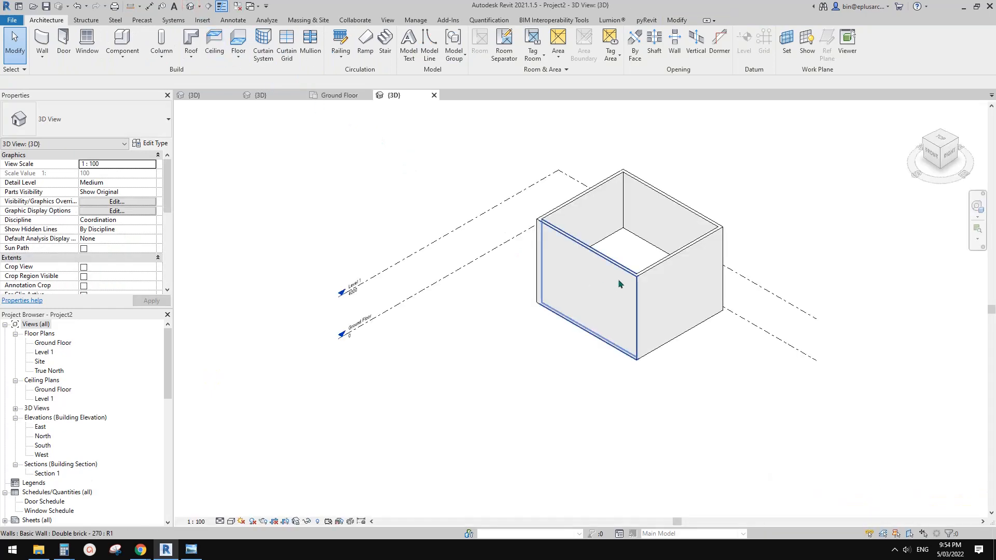
{"action": "scroll", "coordinate": [618, 282], "scroll_direction": "up", "scroll_amount": 5}
{"action": "left_click", "coordinate": [554, 265]}
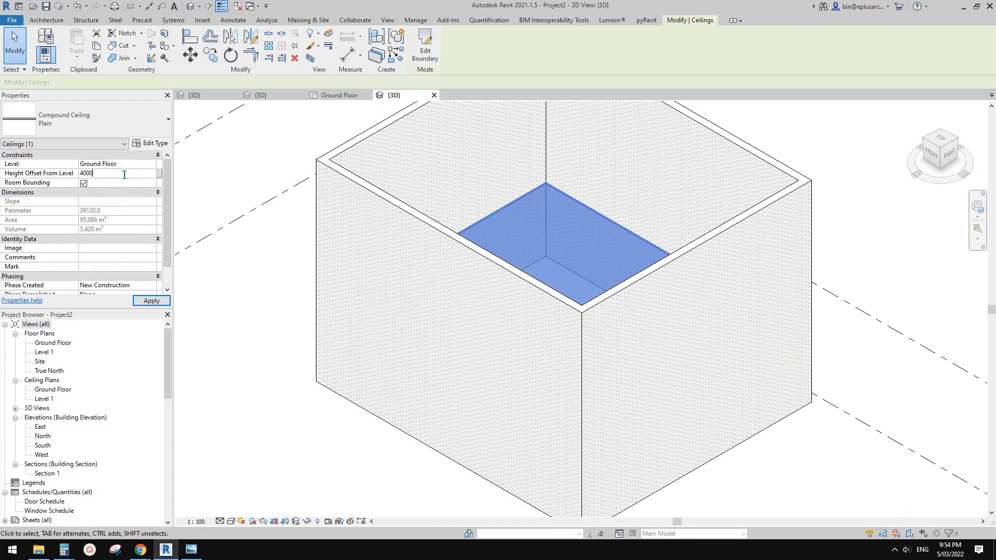
{"action": "key", "text": "Escape"}
Select the chain of four walls and set their unconnected height to 4000.
{"action": "scroll", "coordinate": [622, 309], "scroll_direction": "down", "scroll_amount": 2}
{"action": "key", "text": "Tab"}
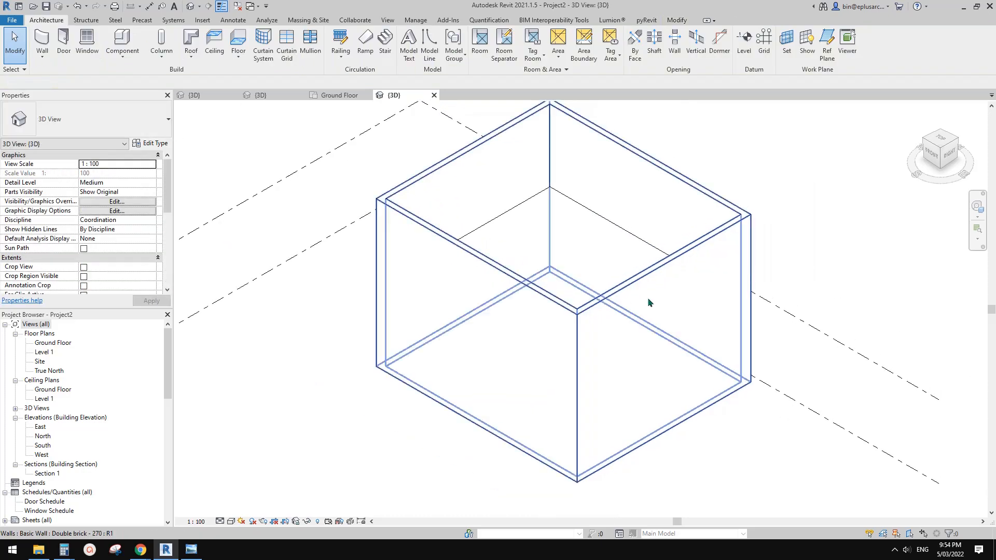
{"action": "left_click", "coordinate": [649, 298]}
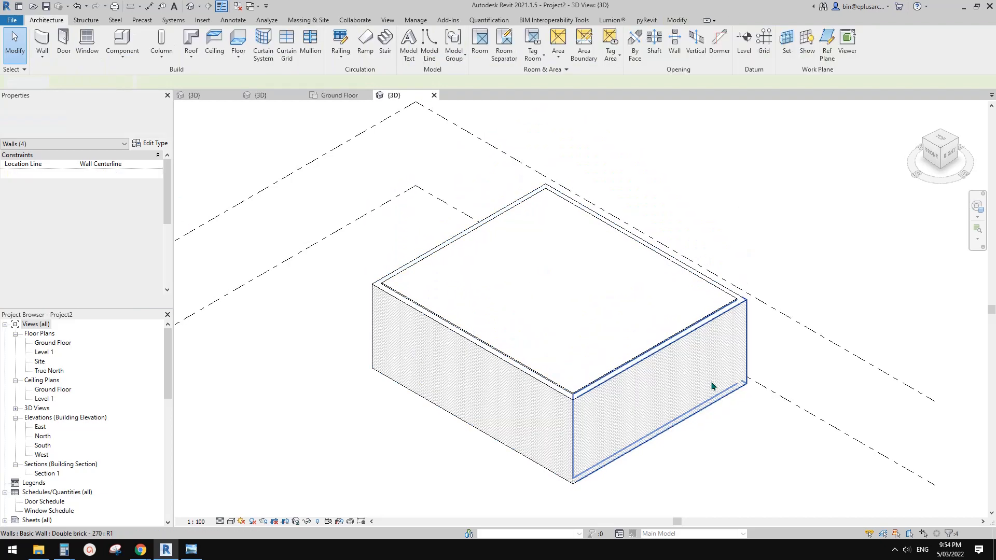
Delete the wall on the room's right elevation to open up the interior.
{"action": "left_click", "coordinate": [645, 373]}
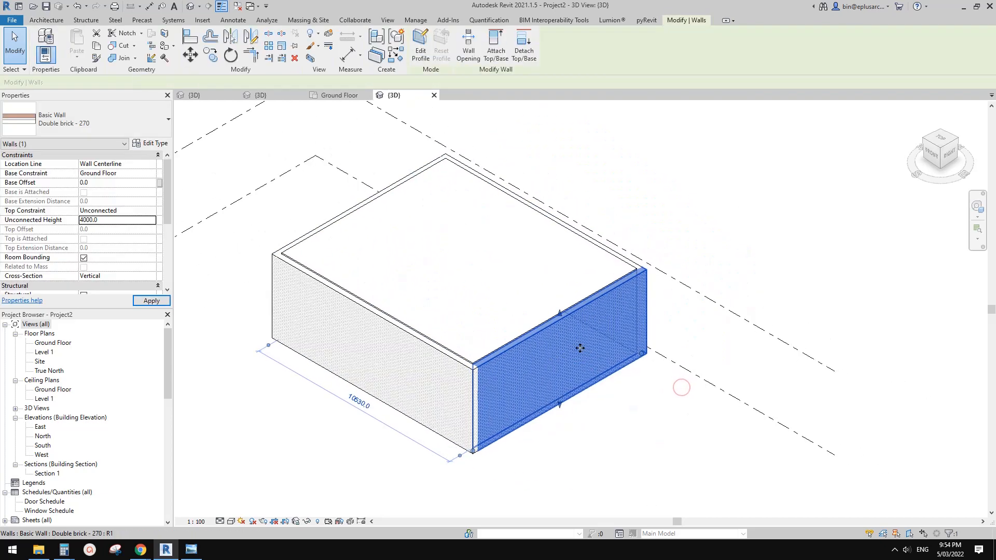
{"action": "key", "text": "Delete"}
{"action": "middle_click_drag", "start_coordinate": [556, 338], "coordinate": [521, 350], "text": "shift"}
{"action": "scroll", "coordinate": [522, 349], "scroll_direction": "up", "scroll_amount": 3}
{"action": "middle_click_drag", "start_coordinate": [488, 314], "coordinate": [522, 418], "text": "shift"}
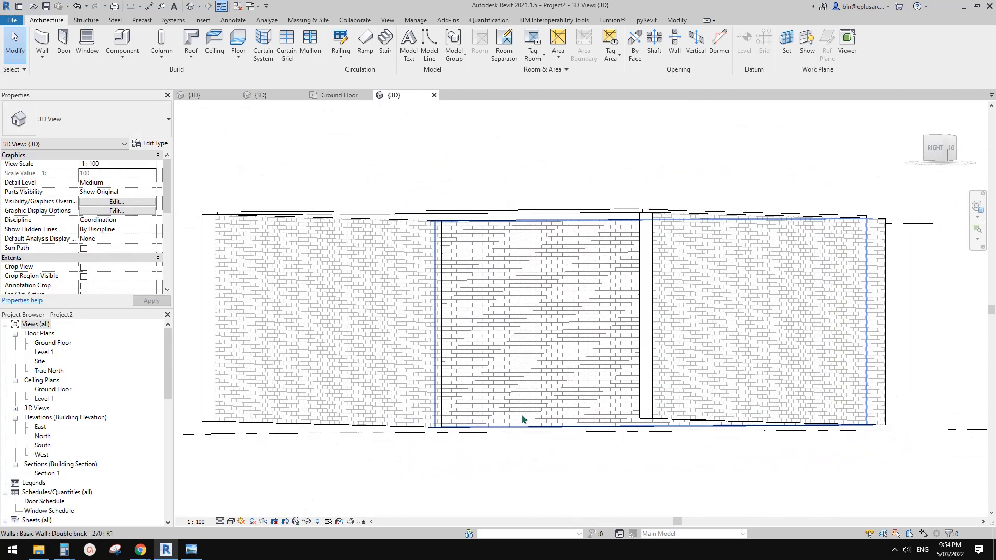
{"action": "middle_click_drag", "start_coordinate": [548, 284], "coordinate": [531, 409], "text": "shift"}
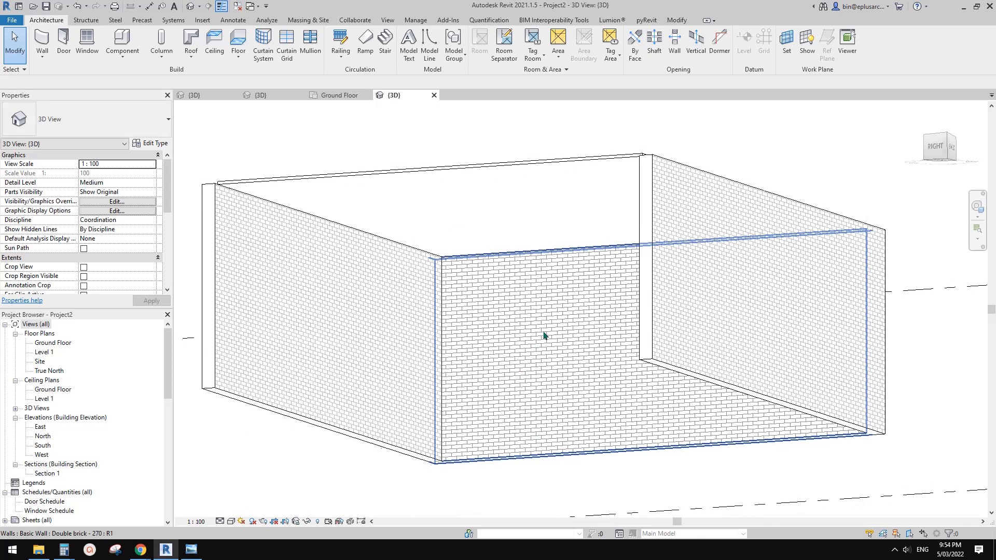
{"action": "middle_click_drag", "start_coordinate": [544, 335], "coordinate": [566, 353], "text": "shift"}
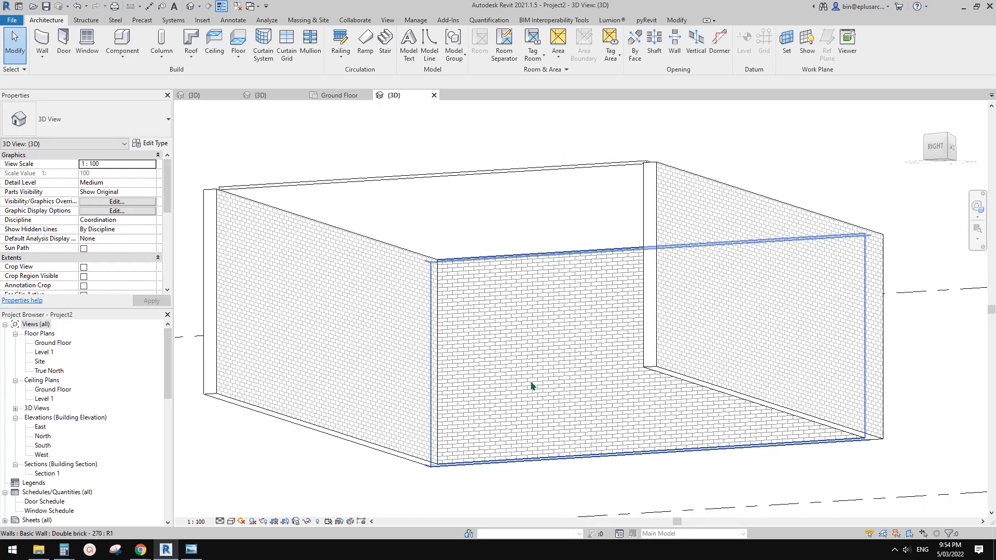
{"action": "left_click", "coordinate": [572, 329]}
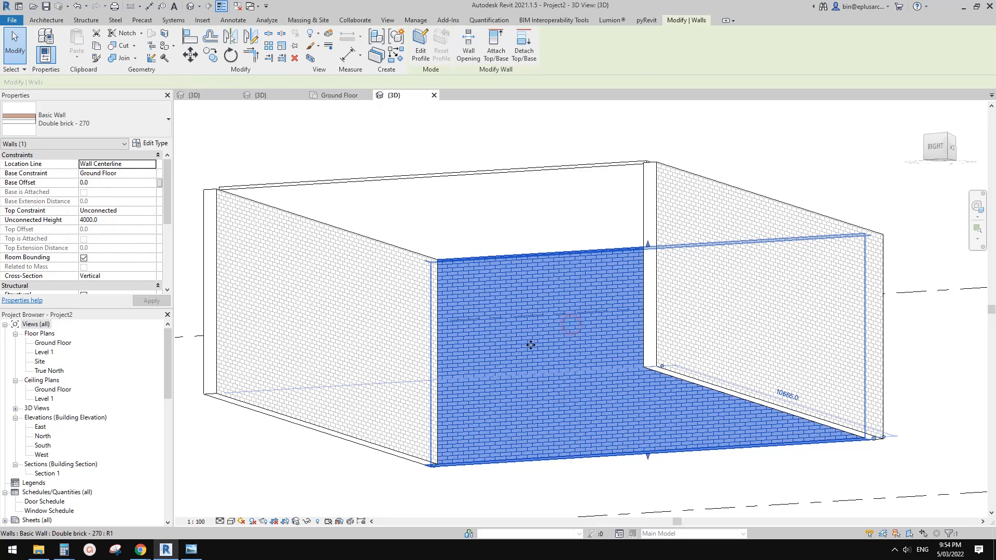
{"action": "left_click", "coordinate": [471, 220]}
{"action": "middle_click_drag", "start_coordinate": [472, 220], "coordinate": [563, 400], "text": "shift"}
{"action": "left_click", "coordinate": [564, 399]}
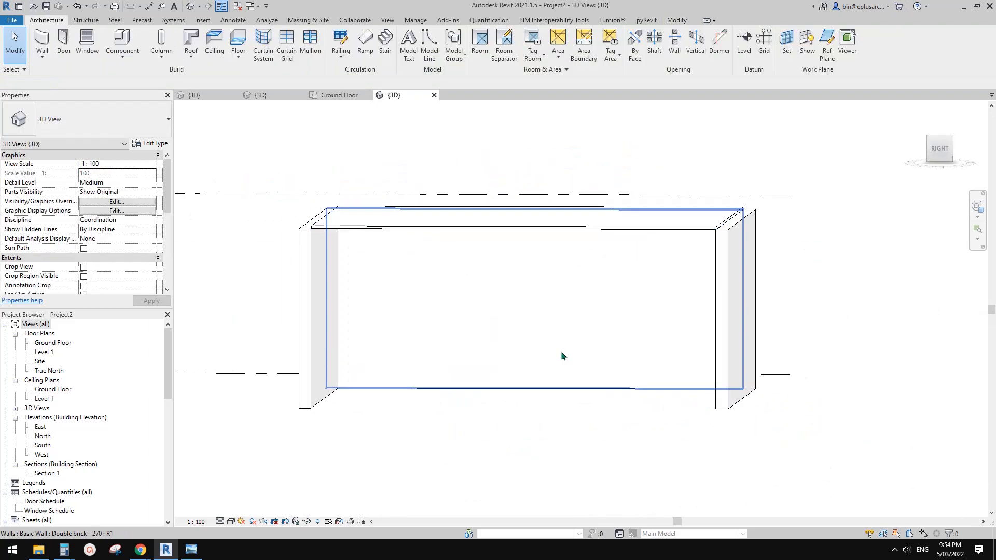
{"action": "middle_click_drag", "start_coordinate": [562, 356], "coordinate": [482, 357], "text": "shift"}
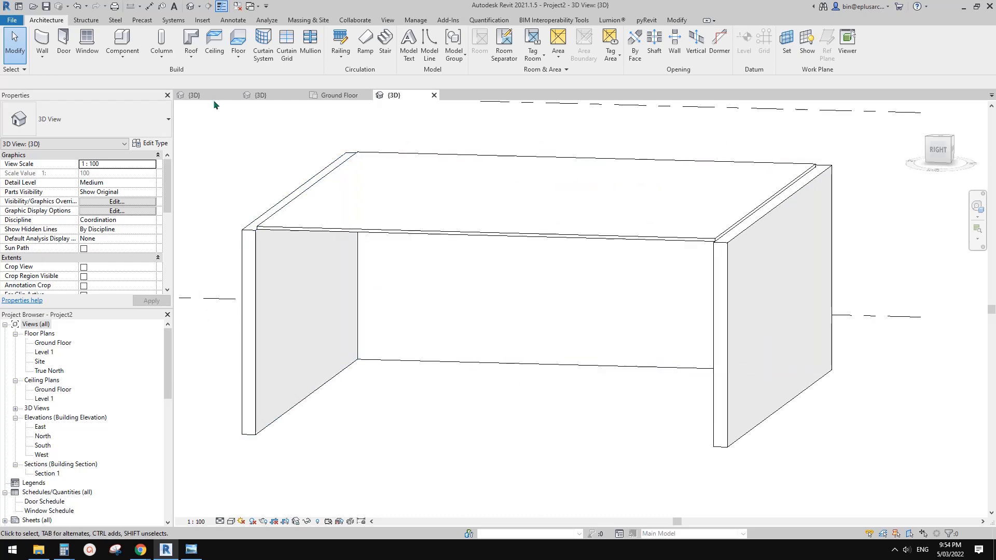
Create an in-place component in the Mass category with the name Mass 1.
{"action": "left_click", "coordinate": [123, 57]}
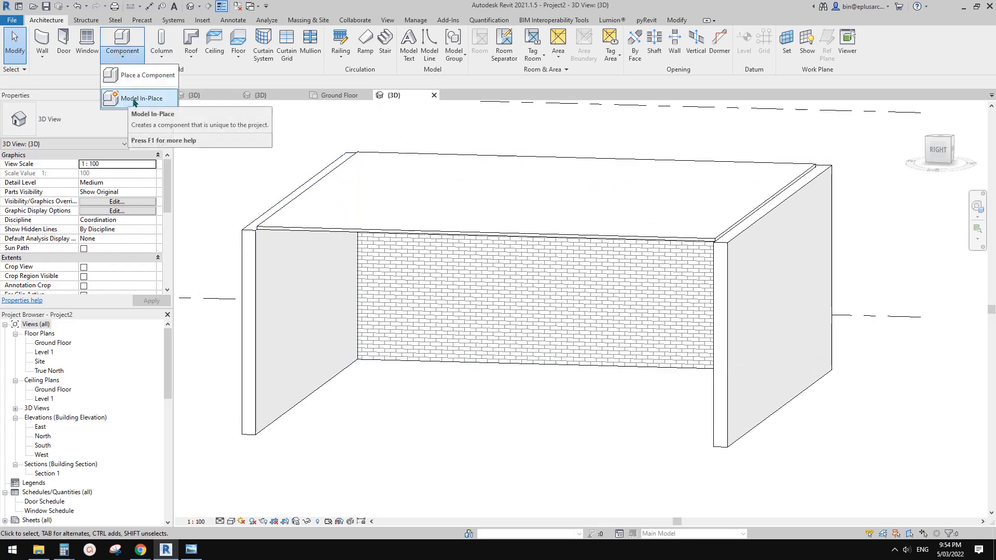
{"action": "left_click", "coordinate": [129, 101]}
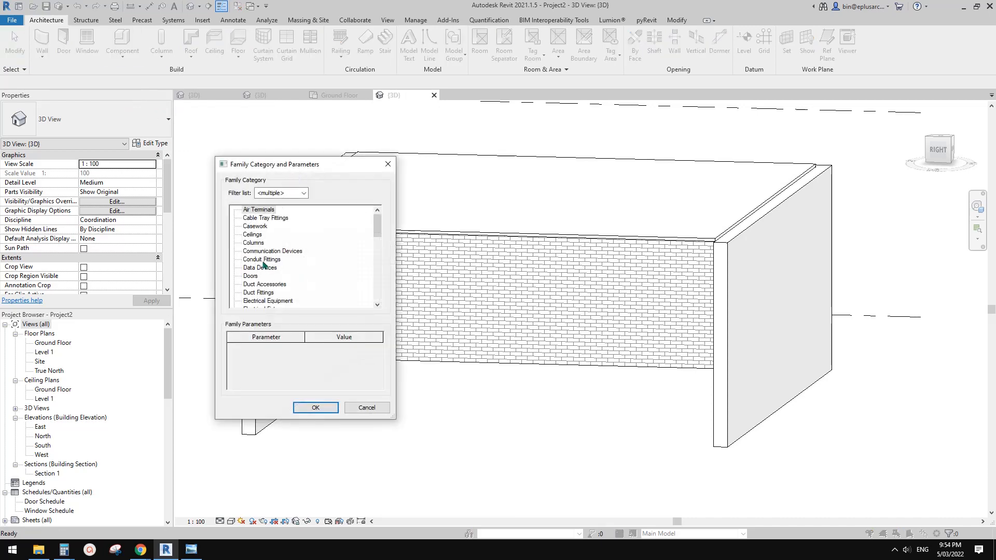
{"action": "key", "text": "m"}
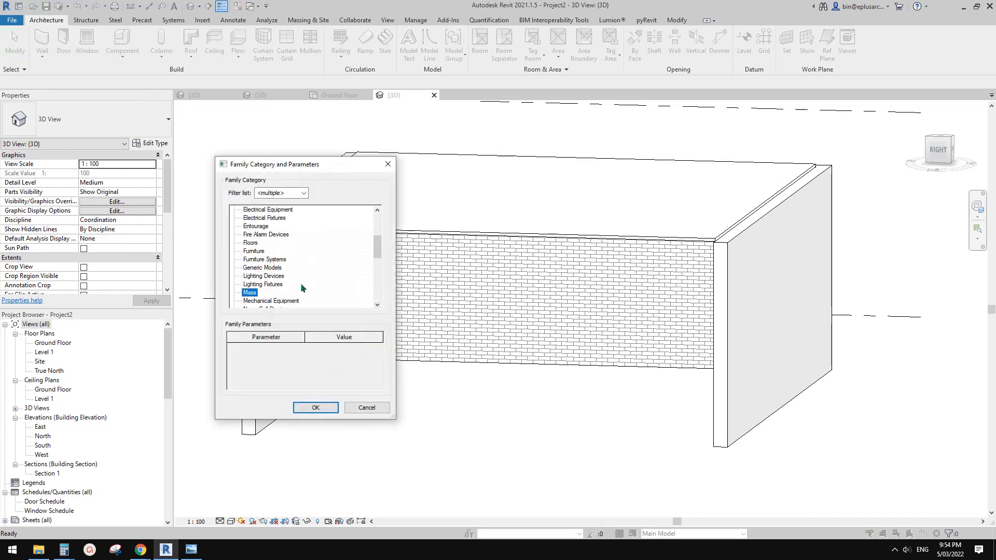
{"action": "left_click", "coordinate": [320, 408]}
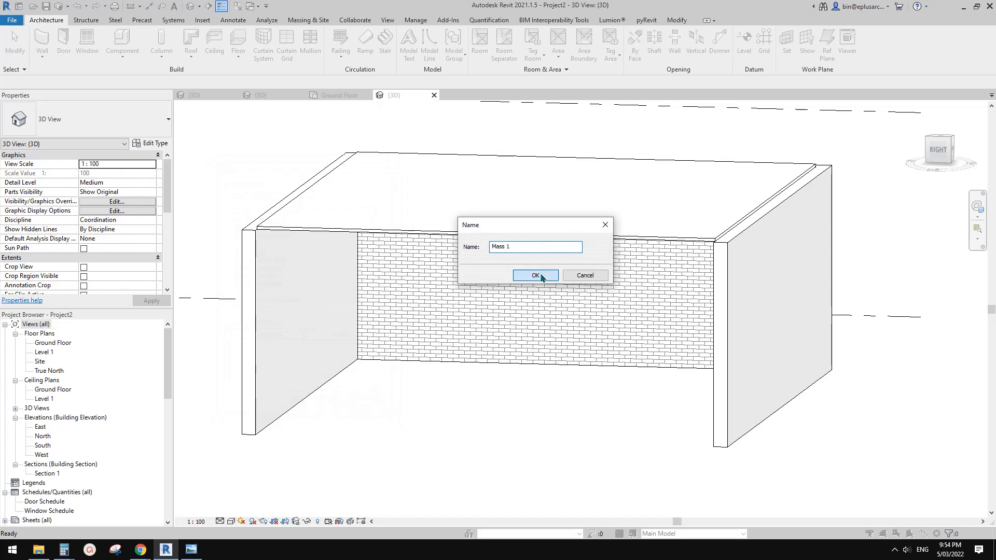
{"action": "left_click", "coordinate": [534, 276]}
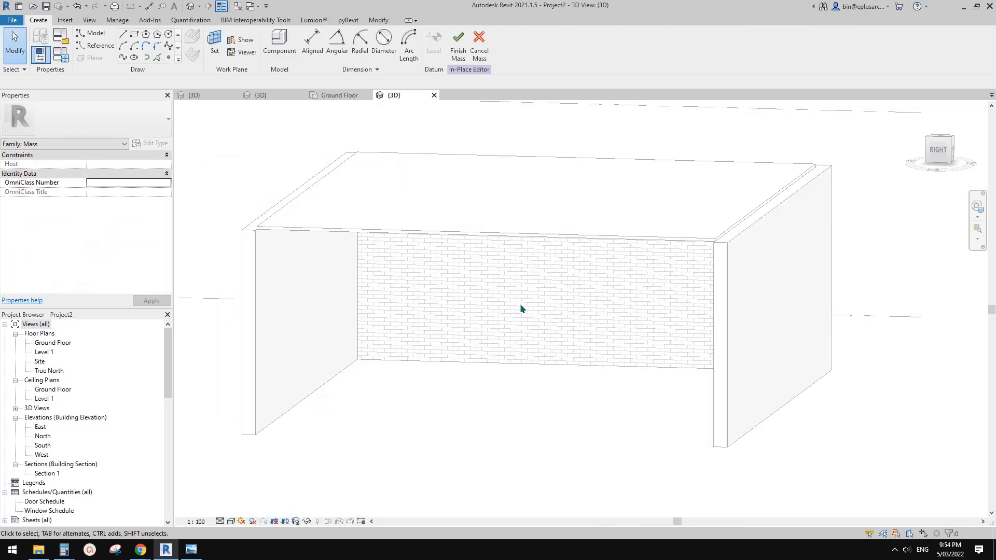
Draw a four-point reference spline on face along the base of the back wall.
{"action": "left_click", "coordinate": [95, 47]}
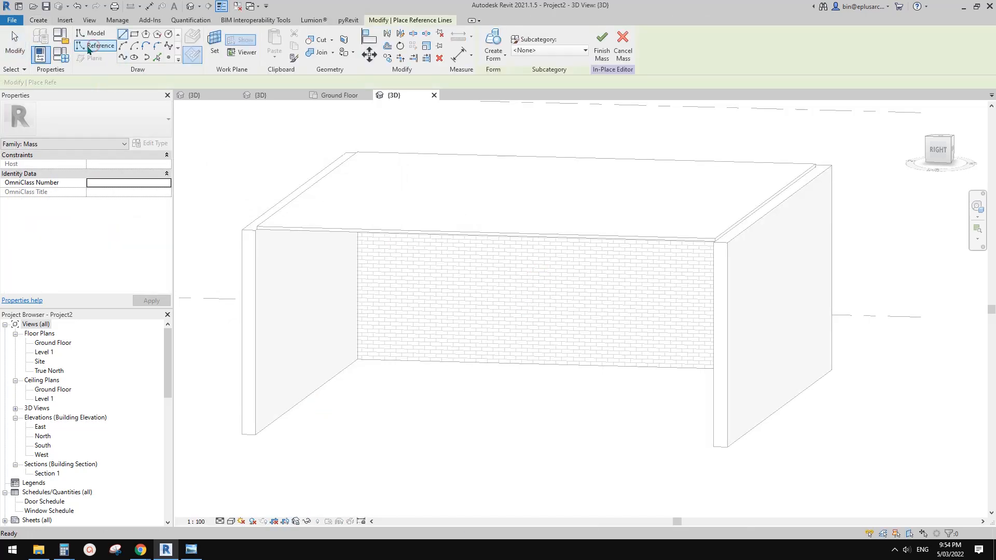
{"action": "left_click", "coordinate": [124, 59]}
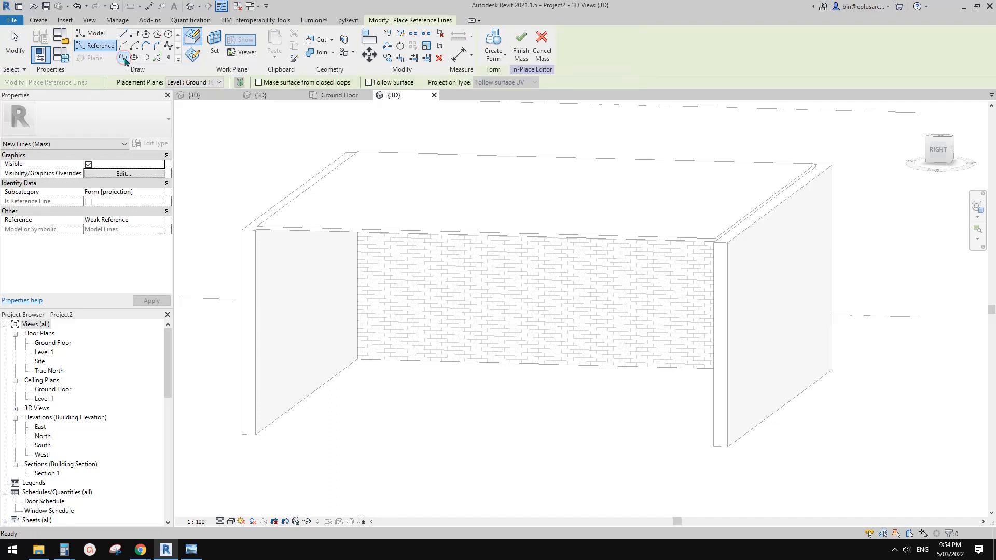
{"action": "mouse_move", "coordinate": [371, 252]}
{"action": "middle_mouse_down", "text": "shift"}
{"action": "mouse_move", "coordinate": [425, 283]}
{"action": "mouse_move", "coordinate": [452, 285]}
{"action": "middle_mouse_up", "text": "shift"}
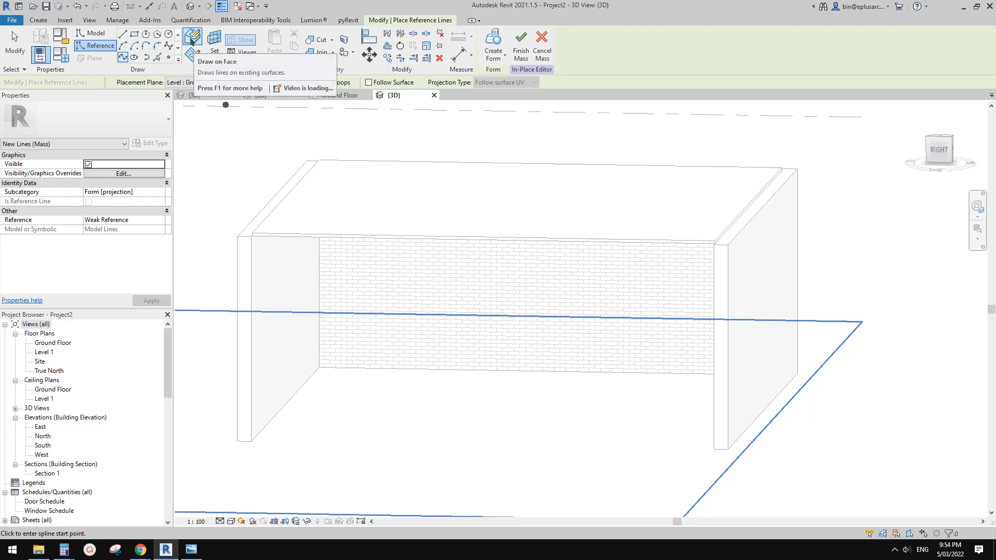
{"action": "middle_click_drag", "start_coordinate": [425, 262], "coordinate": [363, 340]}
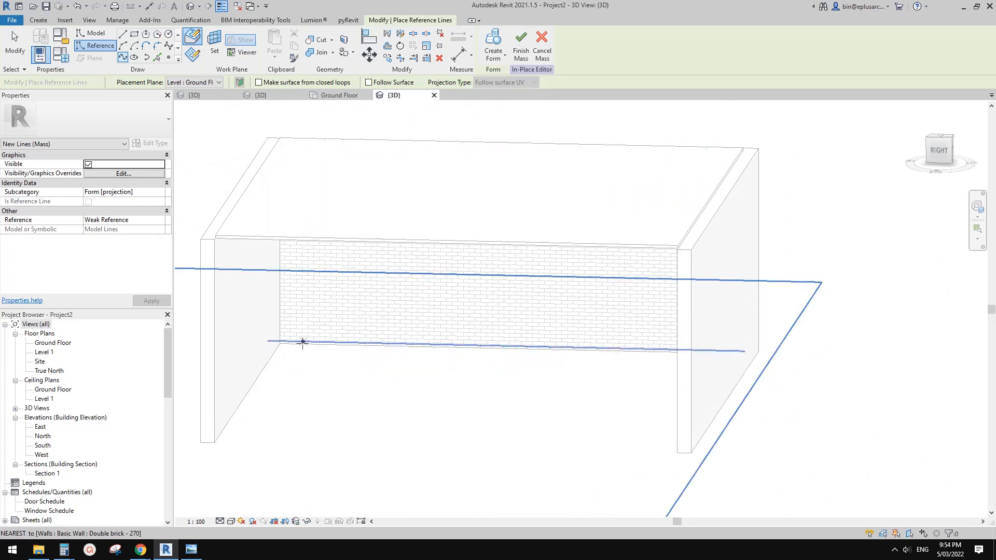
{"action": "left_click", "coordinate": [300, 344]}
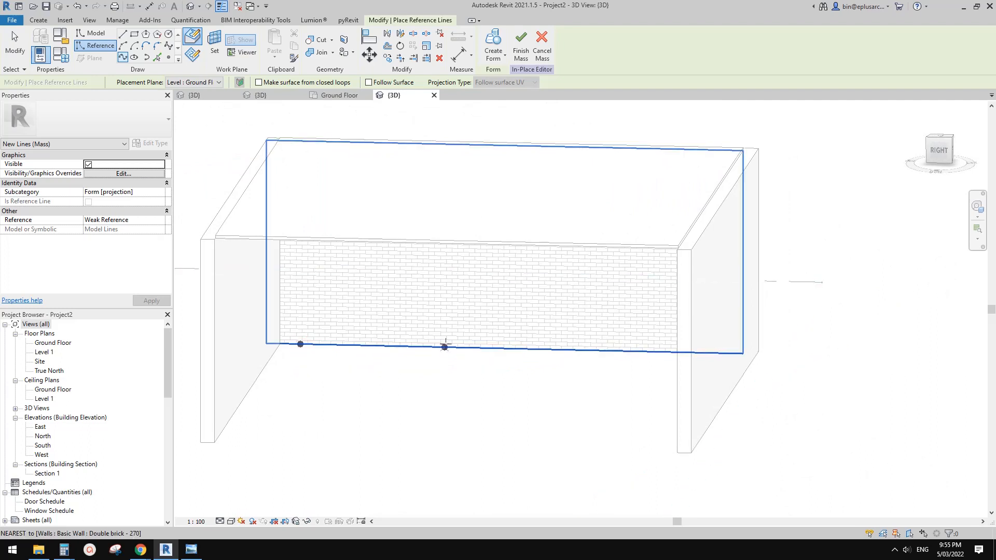
{"action": "left_click", "coordinate": [521, 356]}
{"action": "middle_click_drag", "start_coordinate": [527, 351], "coordinate": [663, 351], "text": "shift"}
{"action": "left_click", "coordinate": [686, 346]}
{"action": "key", "text": "Escape"}
{"action": "key", "text": "Escape"}
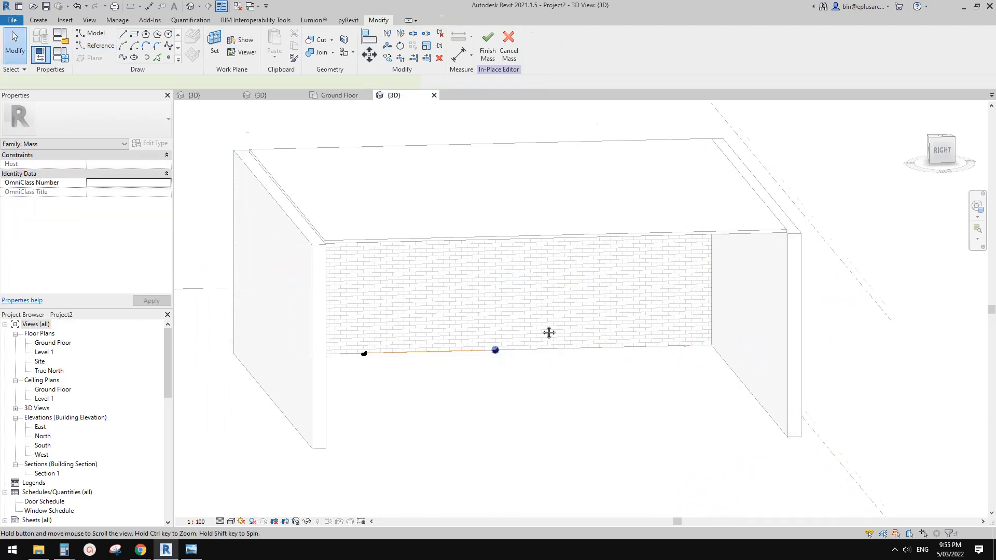
Rehost the spline's stray end point from the back wall's outer edge to its inner bottom edge.
{"action": "middle_click_drag", "start_coordinate": [548, 332], "coordinate": [493, 349], "text": "shift"}
{"action": "scroll", "coordinate": [676, 334], "scroll_direction": "up", "scroll_amount": 2}
{"action": "middle_click_drag", "start_coordinate": [674, 338], "coordinate": [688, 367], "text": "shift"}
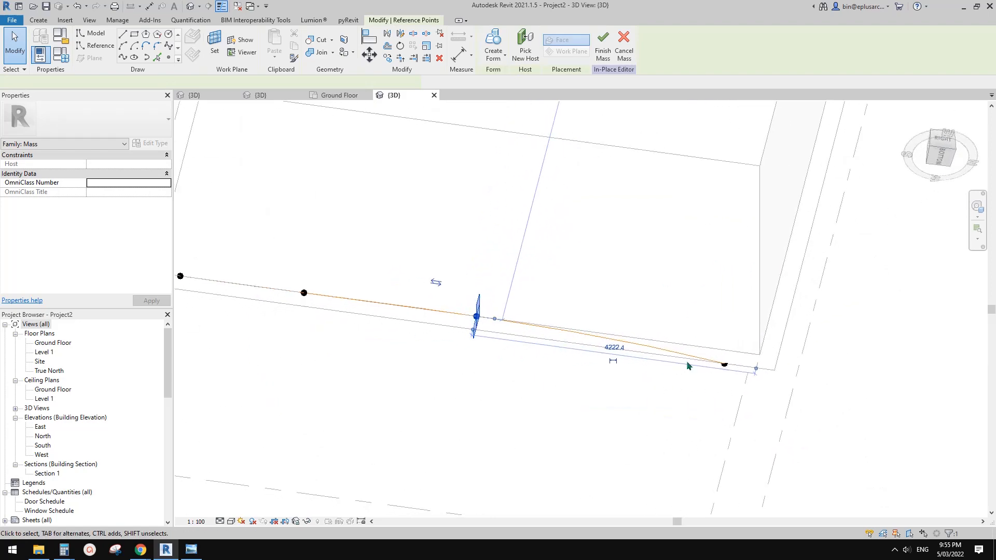
{"action": "scroll", "coordinate": [688, 366], "scroll_direction": "up", "scroll_amount": 1}
{"action": "left_click", "coordinate": [729, 368]}
{"action": "scroll", "coordinate": [732, 369], "scroll_direction": "down", "scroll_amount": 1}
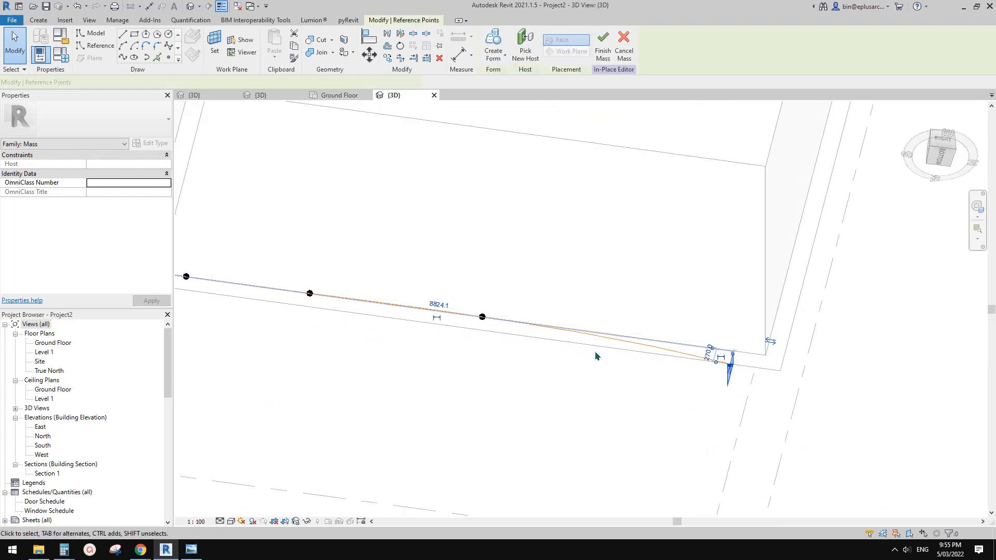
{"action": "middle_click_drag", "start_coordinate": [576, 345], "coordinate": [560, 352], "text": "shift"}
{"action": "middle_click_drag", "start_coordinate": [698, 375], "coordinate": [553, 347]}
{"action": "middle_click_drag", "start_coordinate": [734, 371], "coordinate": [704, 350], "text": "shift"}
{"action": "scroll", "coordinate": [702, 345], "scroll_direction": "up", "scroll_amount": 1}
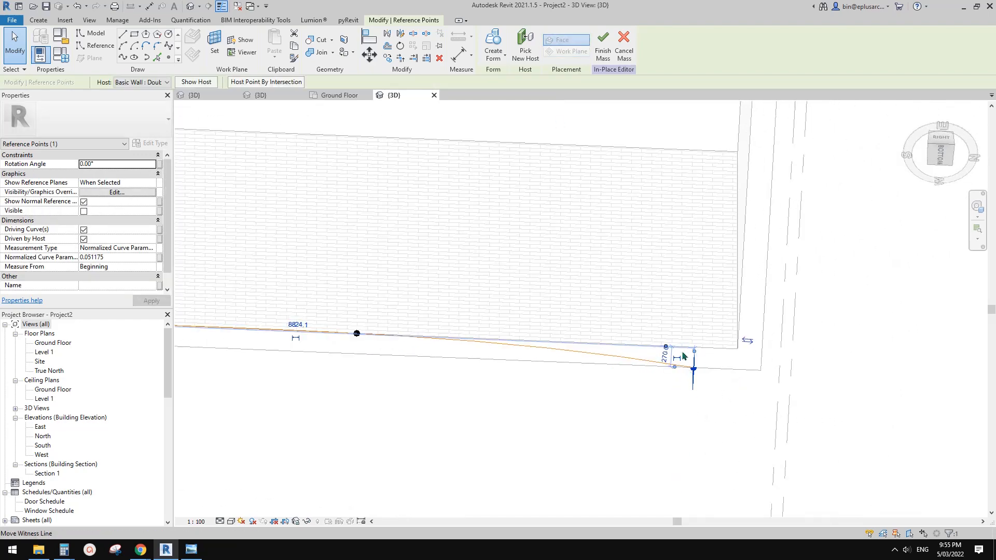
{"action": "left_click", "coordinate": [698, 371]}
{"action": "left_click", "coordinate": [694, 368]}
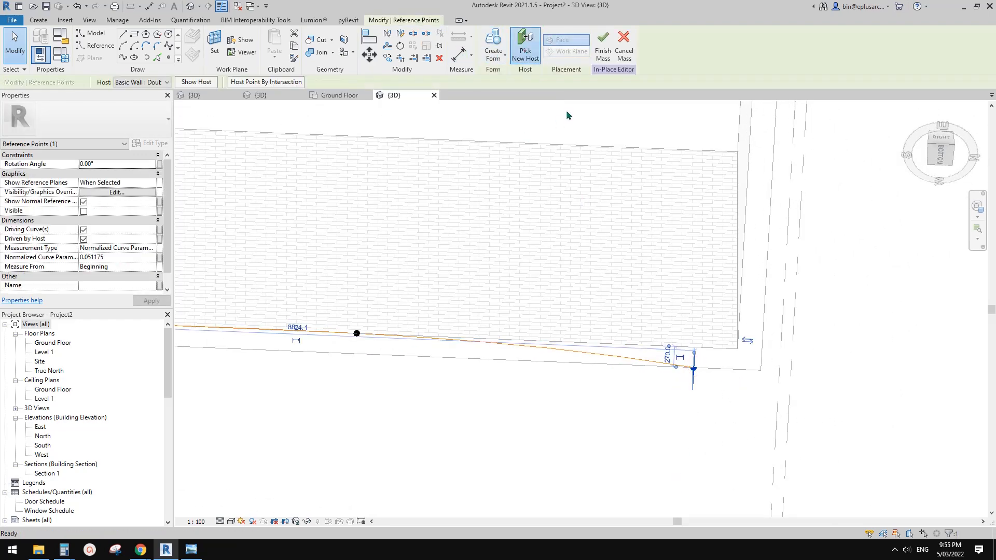
{"action": "left_click", "coordinate": [525, 50]}
{"action": "left_click", "coordinate": [670, 346]}
{"action": "scroll", "coordinate": [697, 271], "scroll_direction": "down", "scroll_amount": 1}
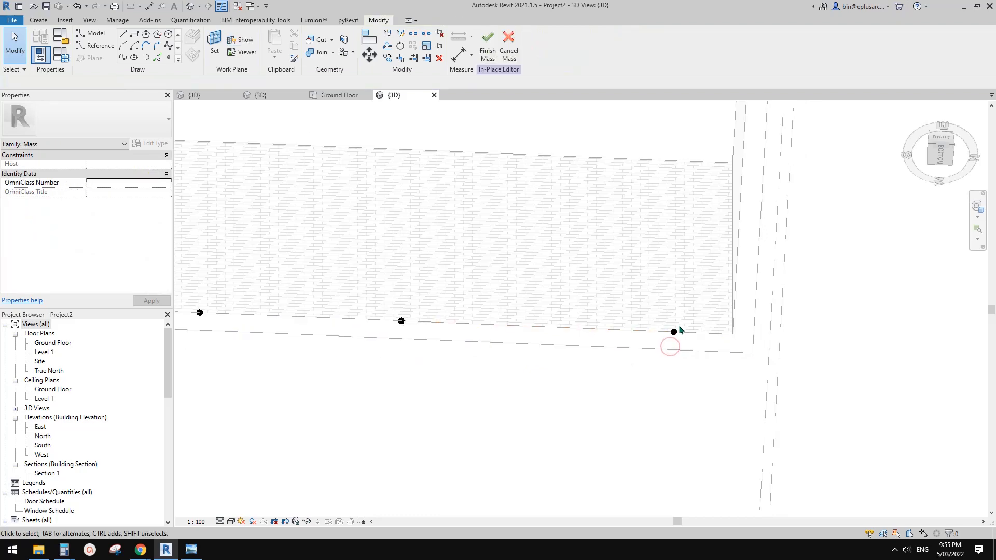
Slide the second spline point along the wall's inner edge to about 6300 from the far end.
{"action": "left_click", "coordinate": [674, 332]}
{"action": "scroll", "coordinate": [725, 293], "scroll_direction": "down", "scroll_amount": 2}
{"action": "middle_click_drag", "start_coordinate": [655, 325], "coordinate": [636, 327], "text": "shift"}
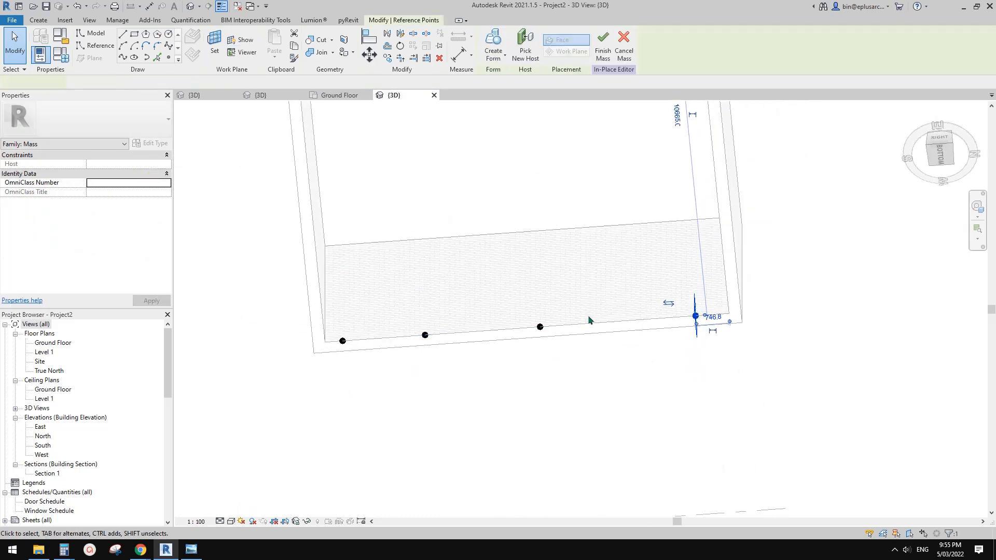
{"action": "left_click", "coordinate": [573, 334]}
{"action": "left_click", "coordinate": [540, 327]}
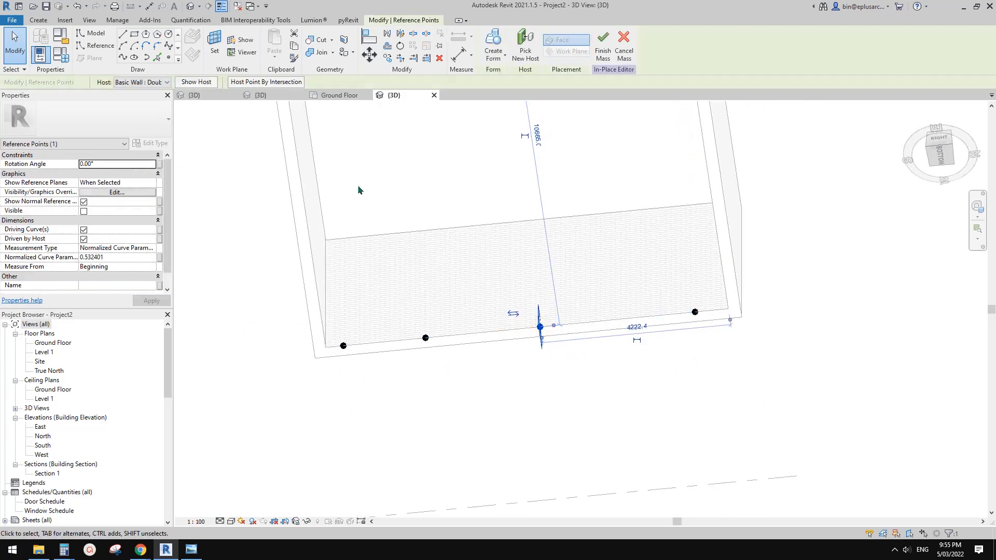
{"action": "middle_click_drag", "start_coordinate": [564, 300], "coordinate": [540, 330], "text": "shift"}
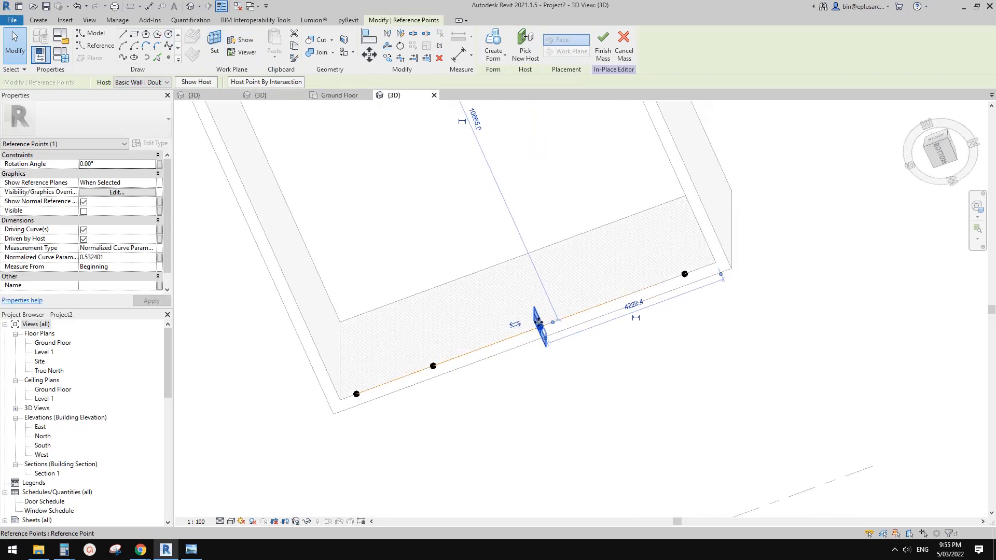
{"action": "left_click", "coordinate": [433, 365]}
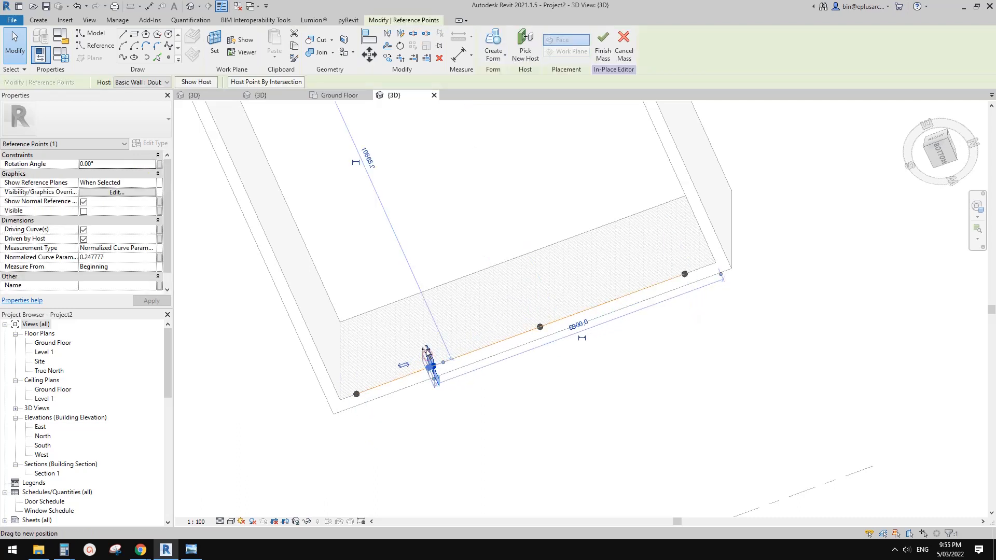
{"action": "left_click_drag", "start_coordinate": [426, 349], "coordinate": [450, 343]}
{"action": "scroll", "coordinate": [495, 346], "scroll_direction": "down", "scroll_amount": 1}
{"action": "middle_click_drag", "start_coordinate": [549, 338], "coordinate": [563, 343]}
{"action": "key", "text": "Escape"}
Select all four reference points of the spline and set their host to <not associated>.
{"action": "left_click_drag", "start_coordinate": [257, 335], "coordinate": [483, 436]}
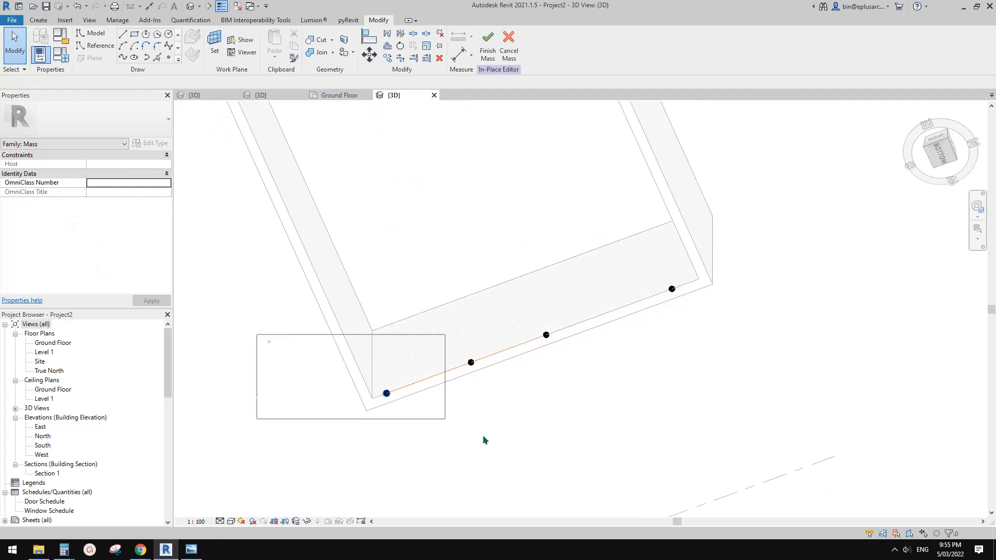
{"action": "left_click_drag", "start_coordinate": [493, 234], "coordinate": [698, 404], "text": "ctrl"}
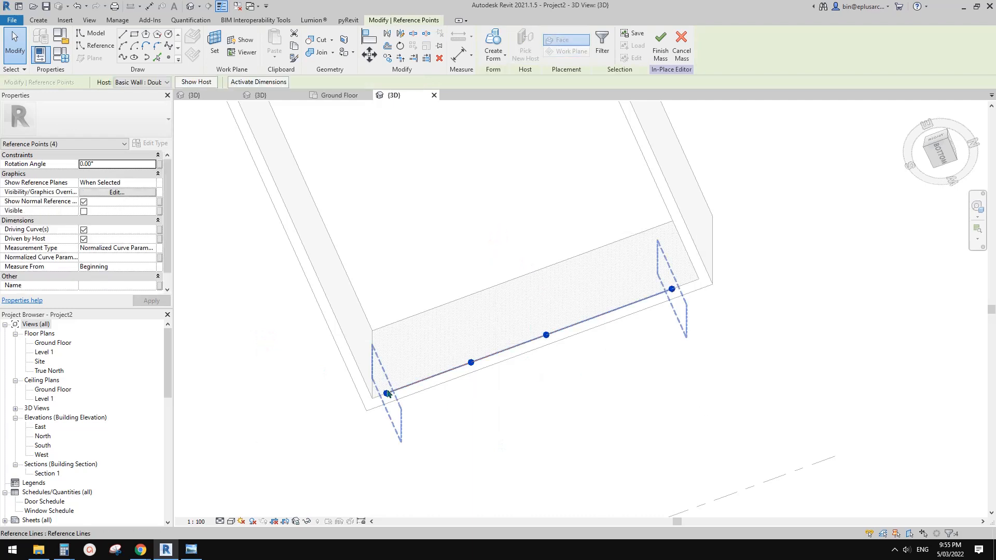
{"action": "left_click", "coordinate": [604, 51]}
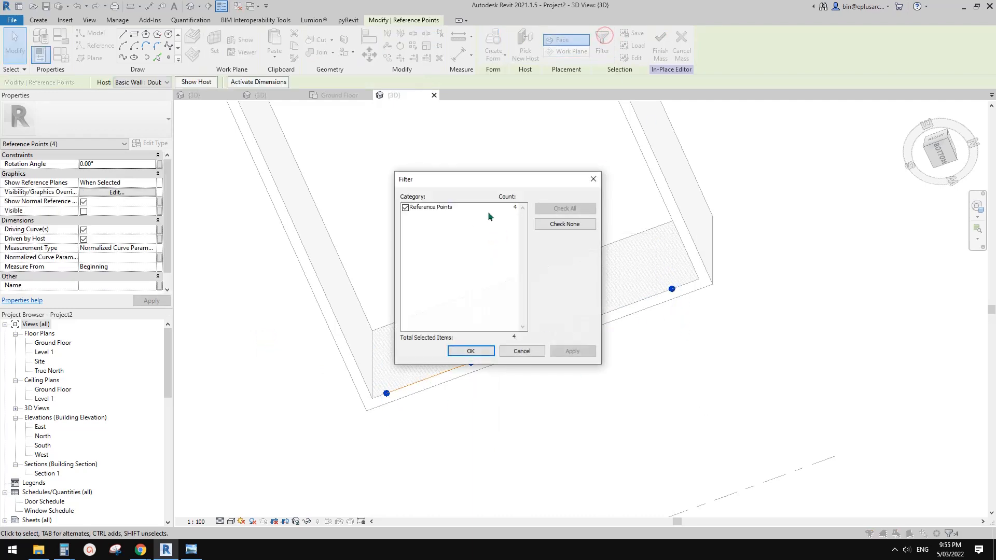
{"action": "left_click", "coordinate": [592, 180]}
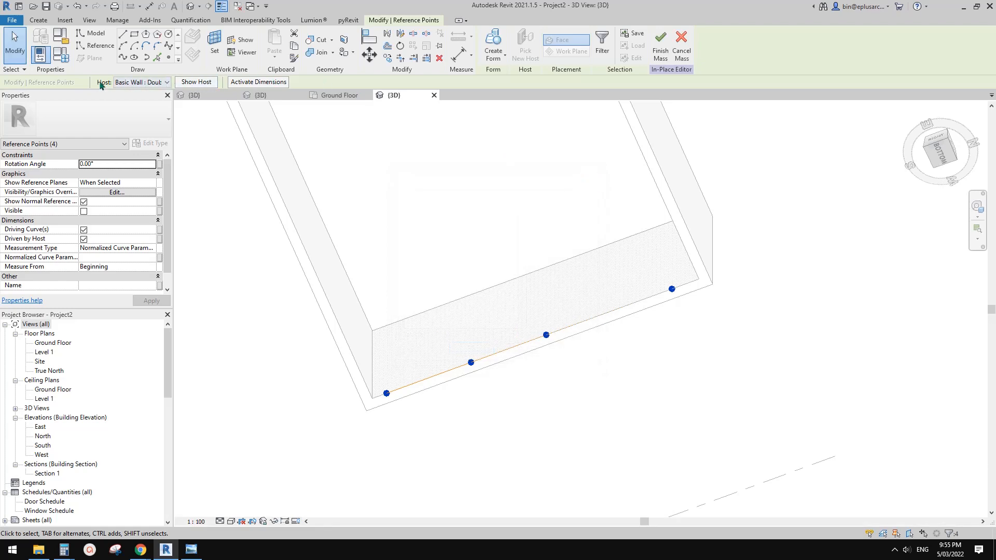
{"action": "left_click", "coordinate": [146, 82]}
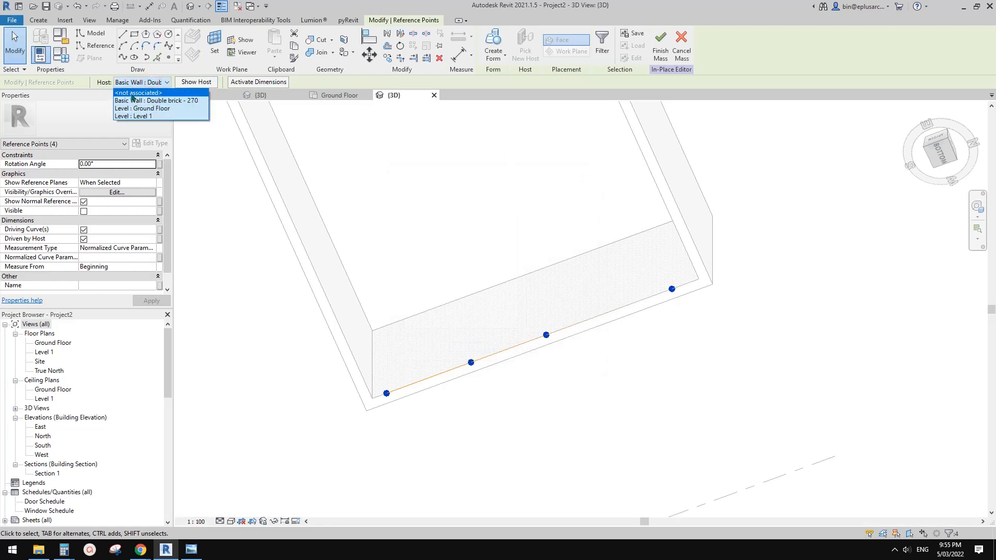
{"action": "left_click", "coordinate": [133, 93]}
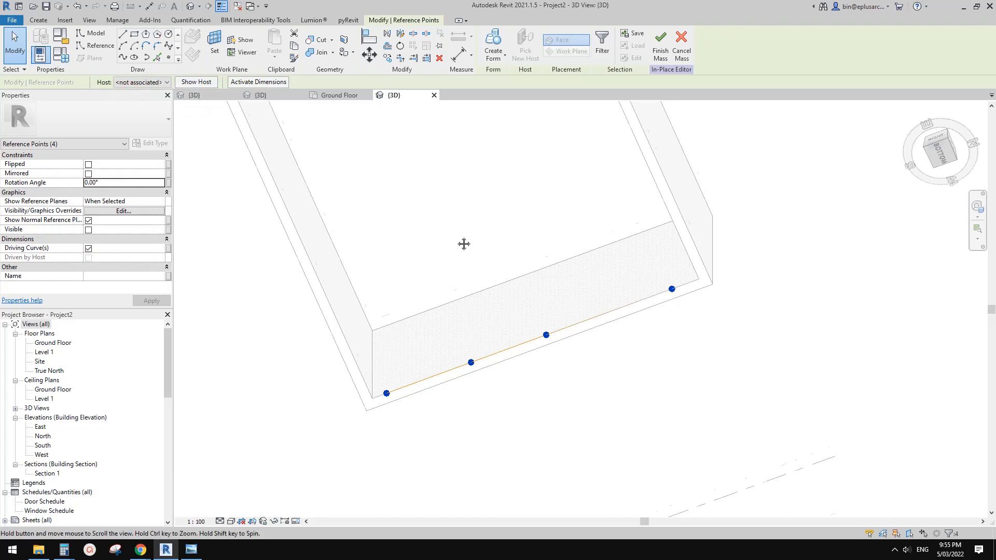
{"action": "middle_click_drag", "start_coordinate": [463, 244], "coordinate": [461, 215]}
Move the second spline point off the back wall into the room to bend the reference line.
{"action": "left_click", "coordinate": [500, 256]}
{"action": "left_click", "coordinate": [468, 334]}
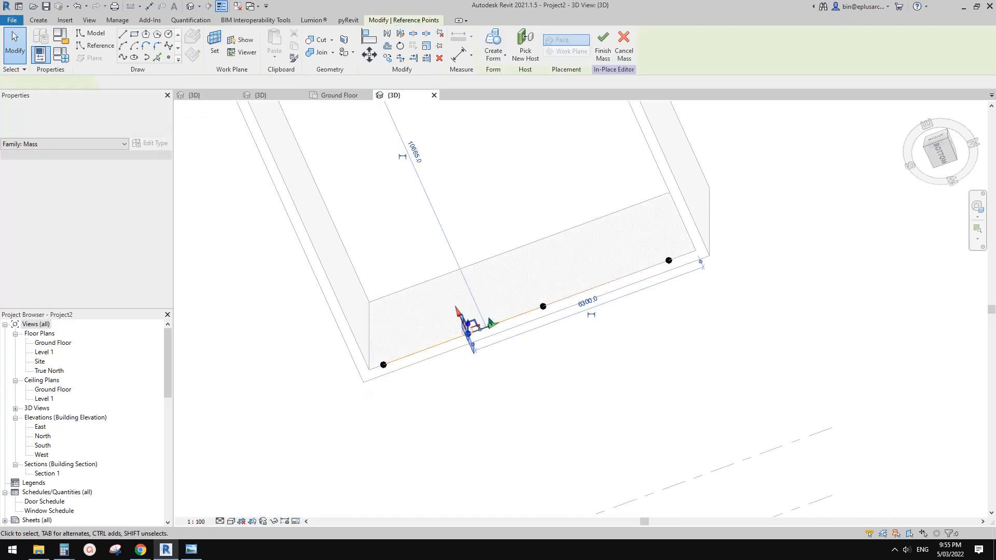
{"action": "middle_click_drag", "start_coordinate": [468, 335], "coordinate": [528, 352], "text": "shift"}
{"action": "left_click", "coordinate": [547, 403]}
{"action": "left_click", "coordinate": [654, 421]}
{"action": "middle_click_drag", "start_coordinate": [669, 463], "coordinate": [536, 268], "text": "shift"}
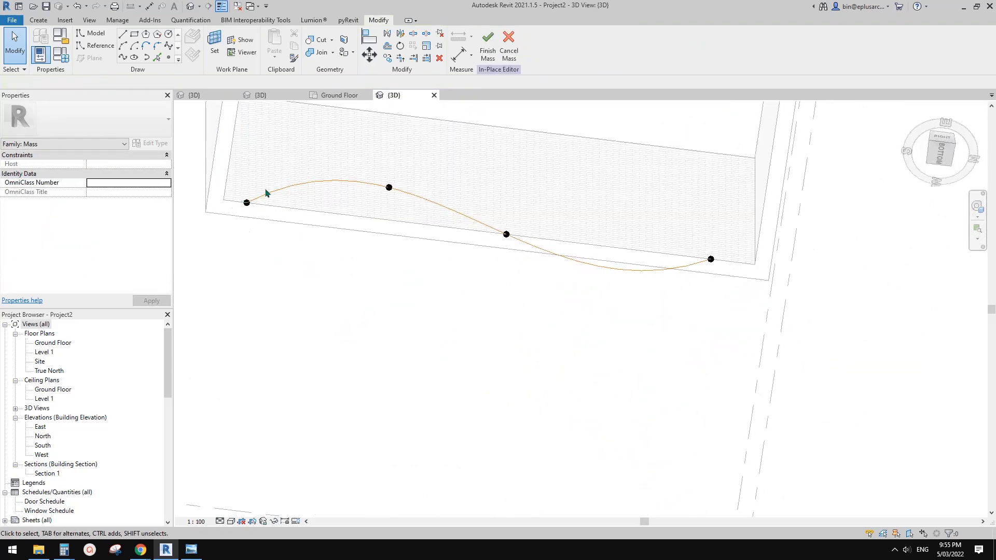
Slide the third spline point along the wall away from the second point to smooth the curve.
{"action": "middle_click_drag", "start_coordinate": [613, 272], "coordinate": [554, 318]}
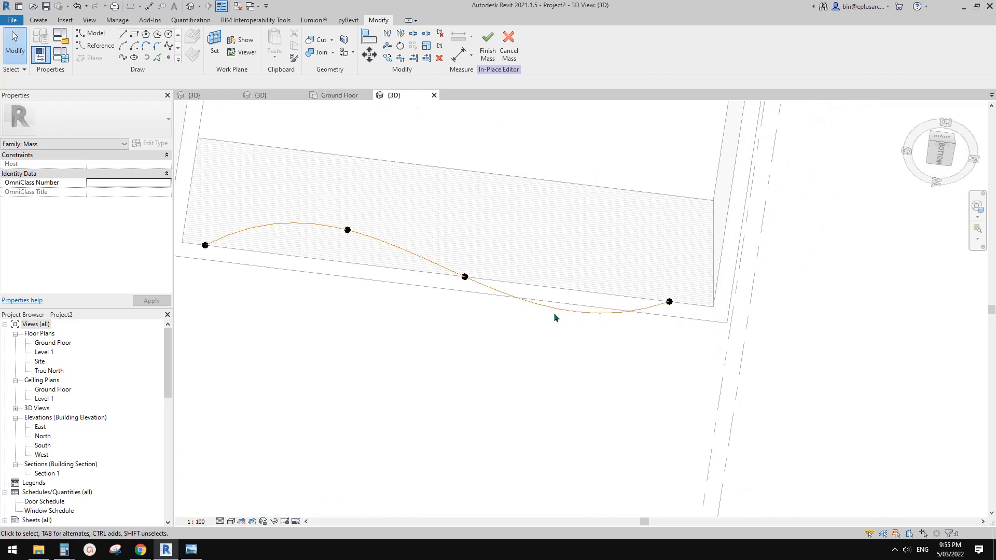
{"action": "left_click", "coordinate": [466, 277]}
{"action": "left_click_drag", "start_coordinate": [492, 282], "coordinate": [538, 287]}
{"action": "left_click", "coordinate": [448, 249]}
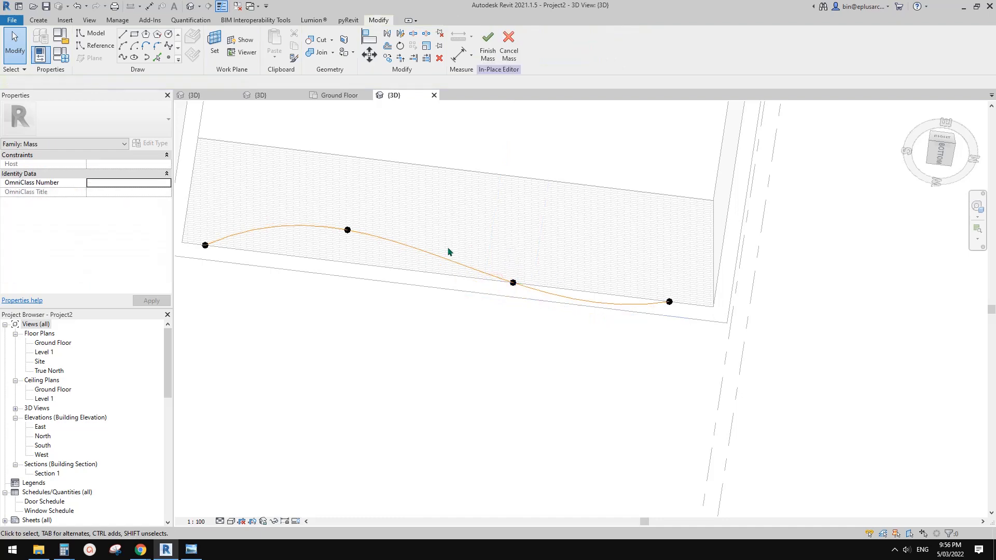
Copy the floor-level spline and its points vertically up the back wall three times, with the upper two copies about 1125 apart.
{"action": "middle_click_drag", "start_coordinate": [449, 252], "coordinate": [443, 286], "text": "shift"}
{"action": "left_click", "coordinate": [940, 142]}
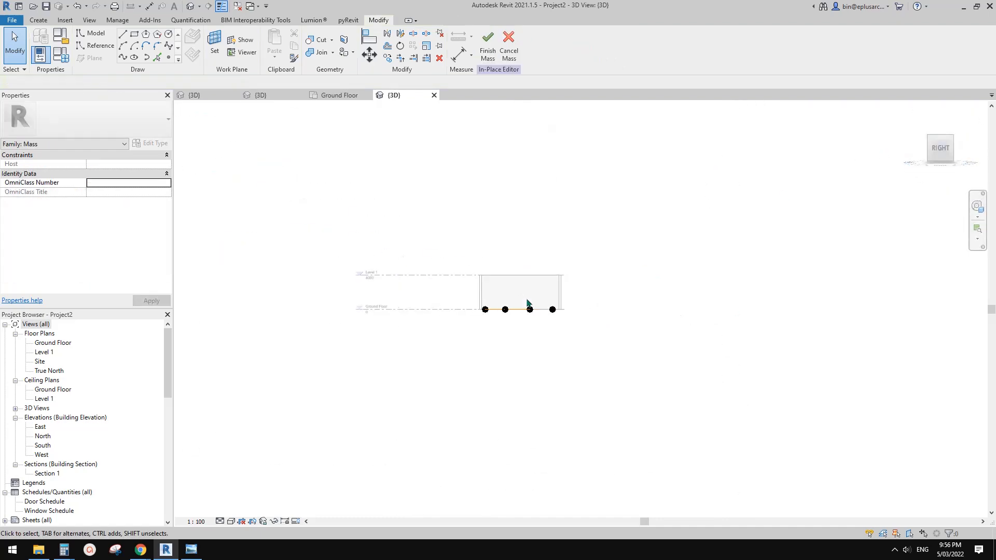
{"action": "scroll", "coordinate": [518, 306], "scroll_direction": "up", "scroll_amount": 4}
{"action": "left_click_drag", "start_coordinate": [308, 289], "coordinate": [700, 370]}
{"action": "key", "text": "c"}
{"action": "key", "text": "c"}
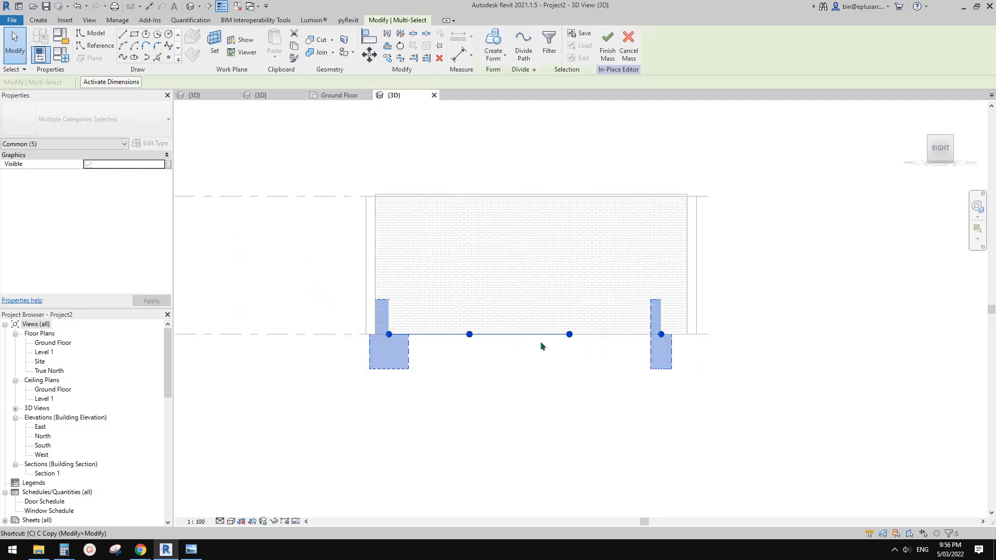
{"action": "left_click", "coordinate": [545, 334]}
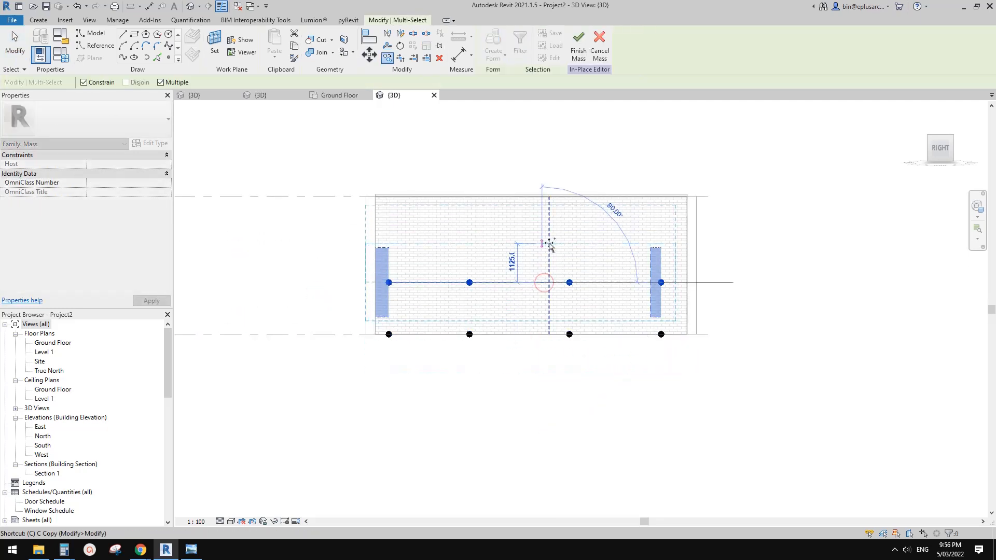
{"action": "left_click", "coordinate": [546, 282]}
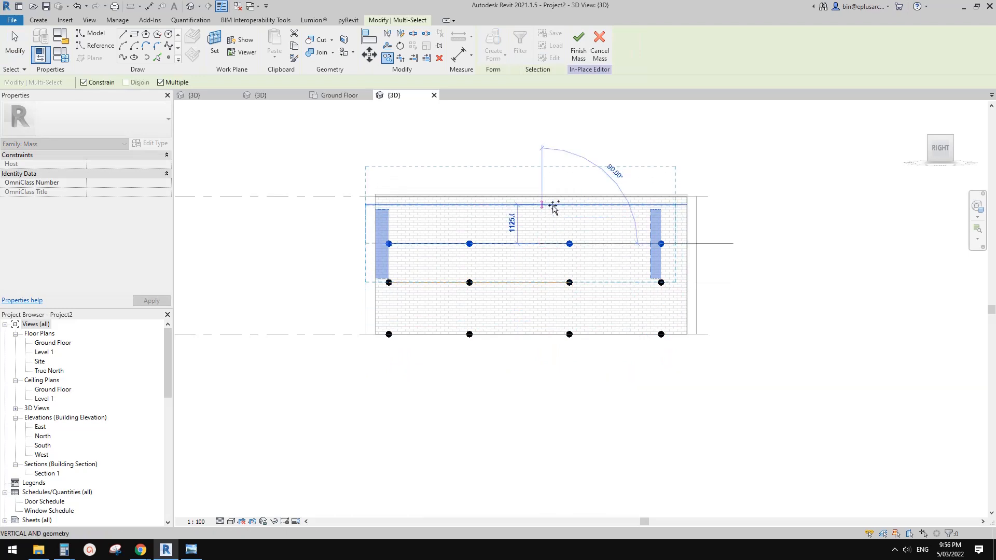
{"action": "left_click", "coordinate": [552, 205]}
{"action": "key", "text": "Escape"}
{"action": "key", "text": "Escape"}
{"action": "middle_click_drag", "start_coordinate": [563, 227], "coordinate": [552, 222]}
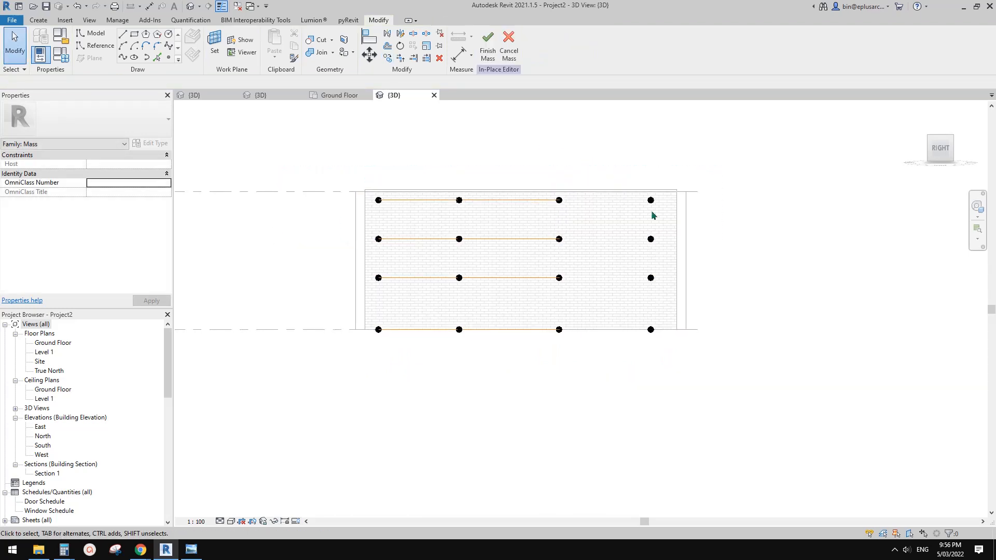
Copy the topmost spline horizontally into the room three times, keeping the copies at the same height.
{"action": "left_click", "coordinate": [941, 168]}
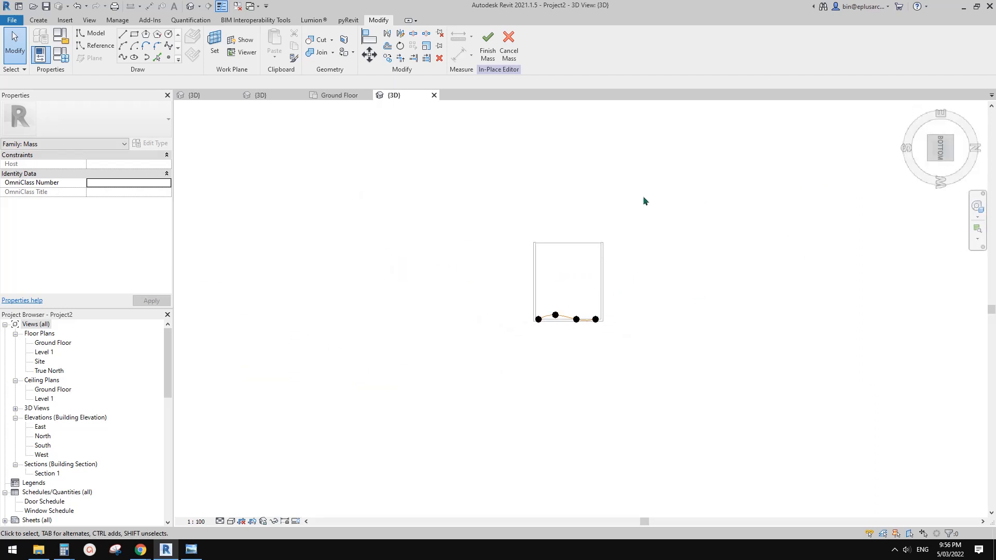
{"action": "middle_click_drag", "start_coordinate": [644, 201], "coordinate": [654, 306], "text": "shift"}
{"action": "scroll", "coordinate": [549, 333], "scroll_direction": "up", "scroll_amount": 6}
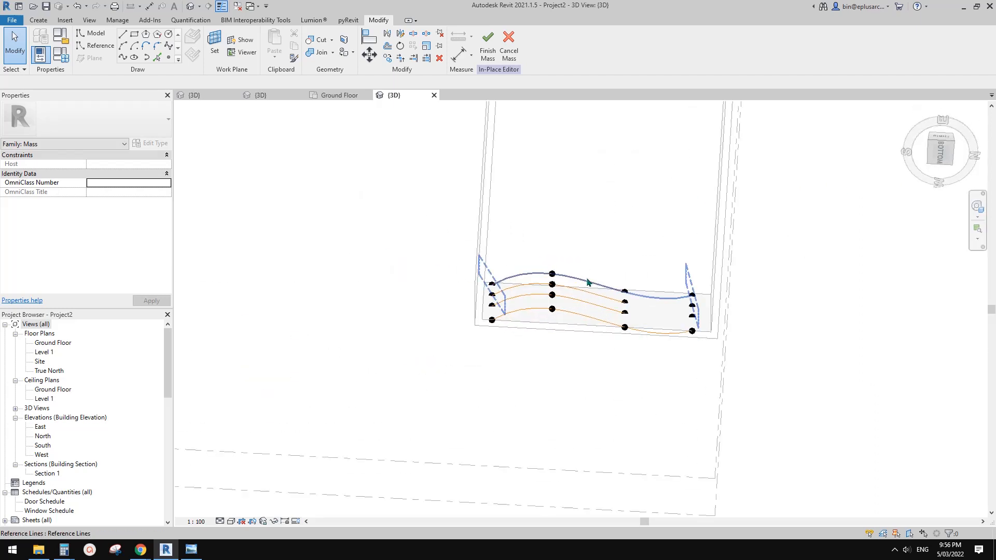
{"action": "left_click", "coordinate": [581, 280]}
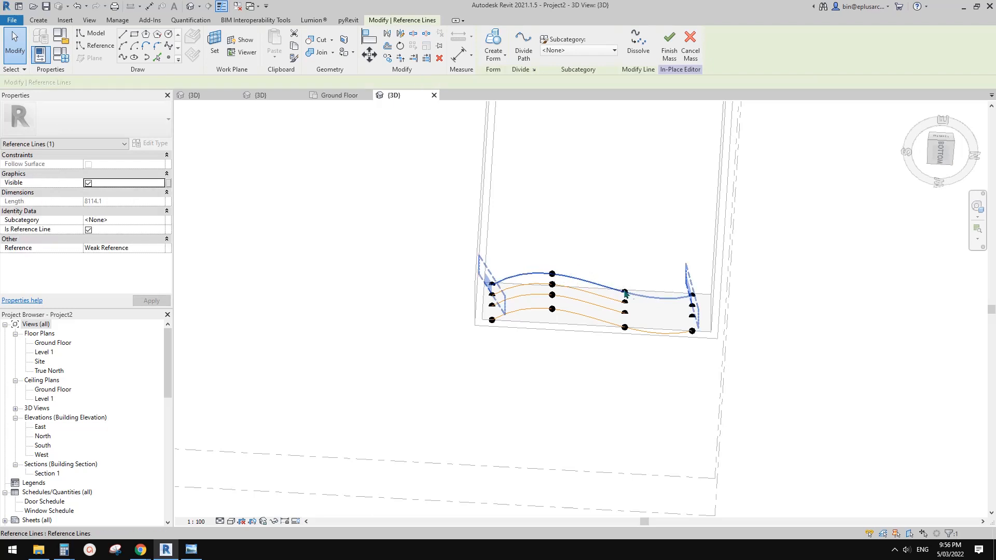
{"action": "left_click", "coordinate": [939, 151]}
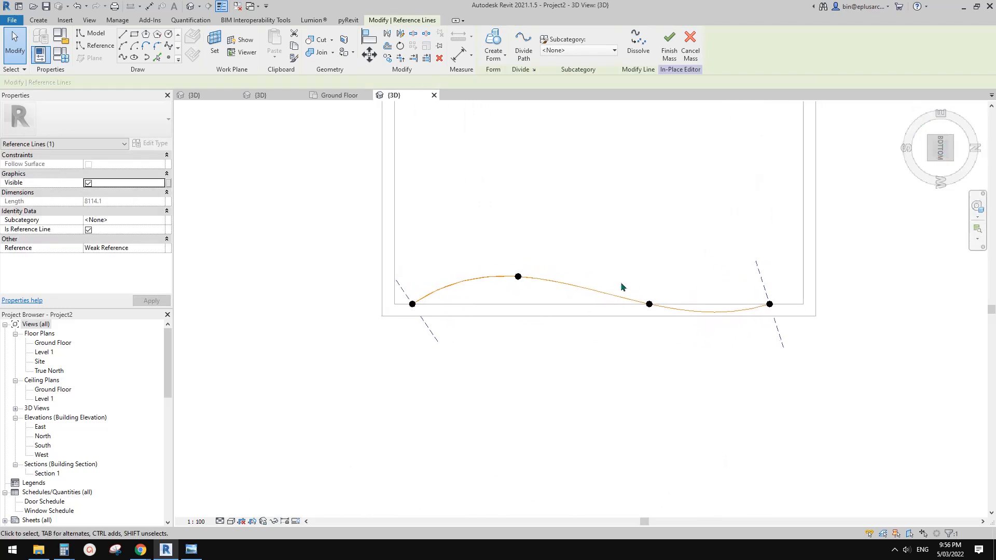
{"action": "left_click", "coordinate": [587, 298]}
{"action": "left_click", "coordinate": [595, 226]}
{"action": "scroll", "coordinate": [596, 225], "scroll_direction": "down", "scroll_amount": 1}
{"action": "middle_click_drag", "start_coordinate": [595, 225], "coordinate": [586, 332]}
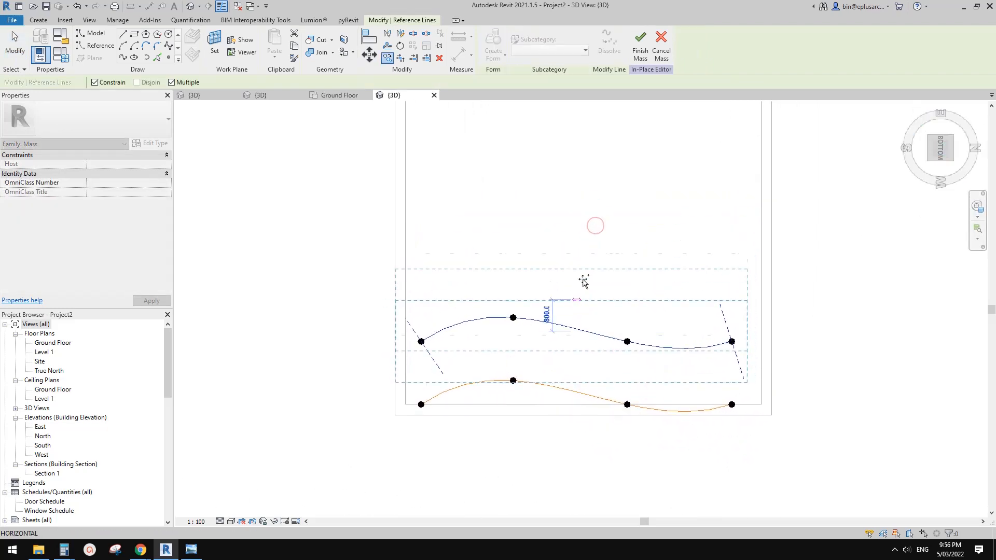
{"action": "left_click", "coordinate": [587, 245]}
{"action": "middle_click_drag", "start_coordinate": [587, 244], "coordinate": [581, 310]}
{"action": "left_click", "coordinate": [581, 215]}
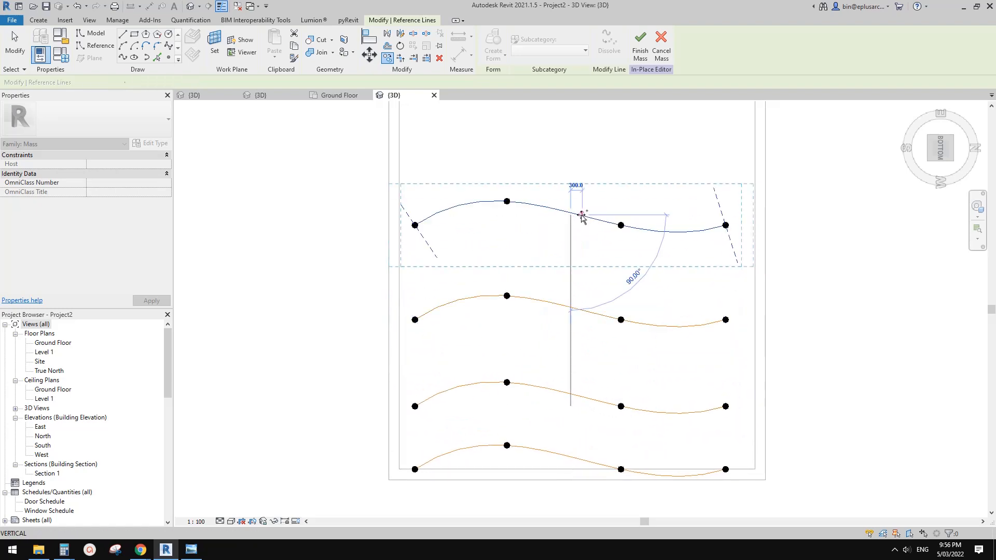
{"action": "middle_click_drag", "start_coordinate": [593, 255], "coordinate": [504, 236], "text": "shift"}
{"action": "key", "text": "Escape"}
Try to create a form from all seven reference splines, including the three horizontal copies inside the room.
{"action": "middle_click_drag", "start_coordinate": [484, 268], "coordinate": [543, 199], "text": "shift"}
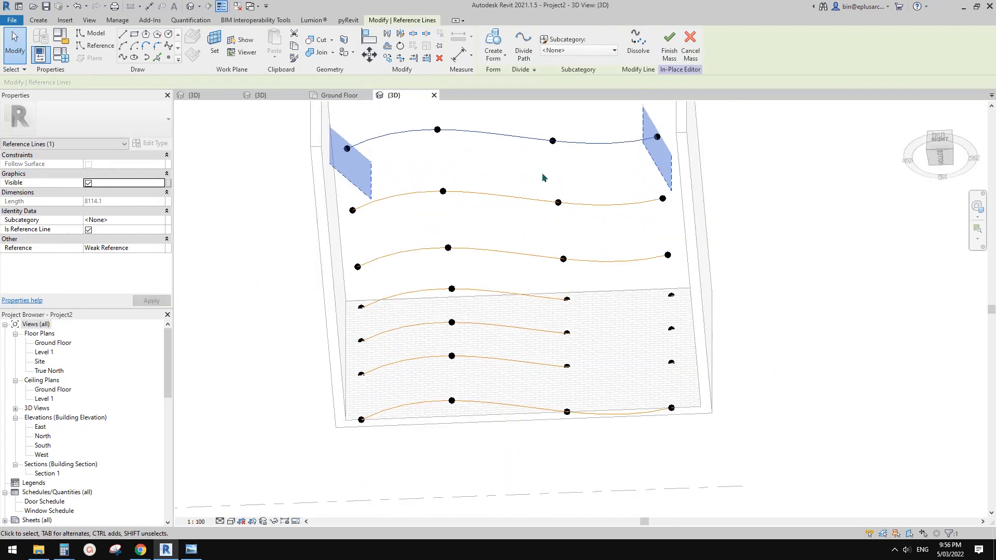
{"action": "scroll", "coordinate": [520, 325], "scroll_direction": "down", "scroll_amount": 1}
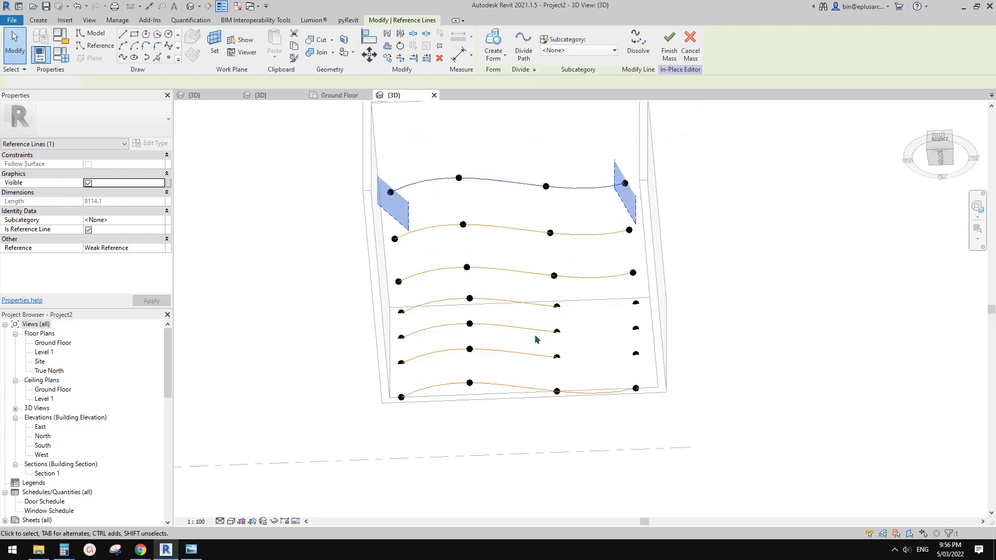
{"action": "left_click", "coordinate": [535, 342]}
{"action": "middle_click_drag", "start_coordinate": [536, 358], "coordinate": [520, 378], "text": "shift"}
{"action": "left_click_drag", "start_coordinate": [500, 270], "coordinate": [492, 172]}
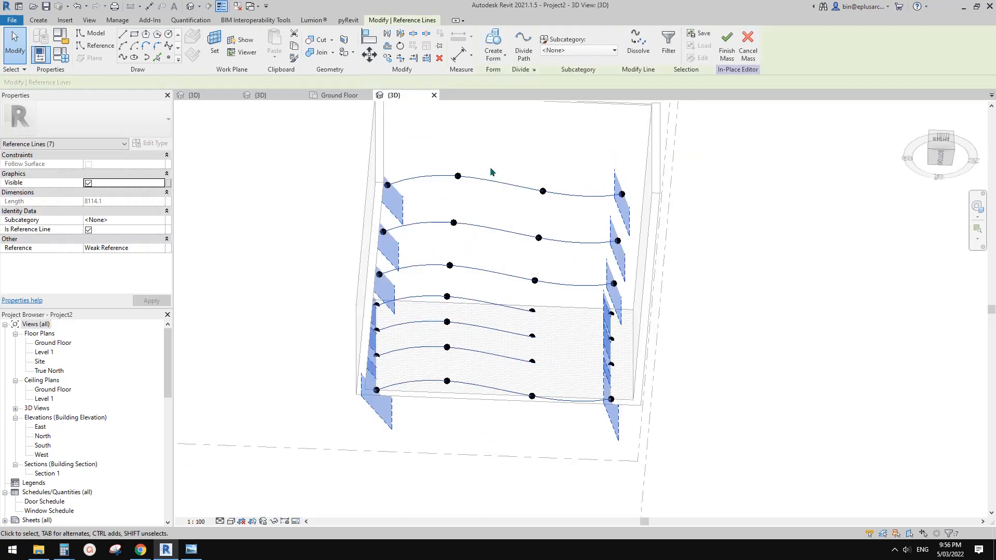
{"action": "left_click", "coordinate": [493, 44]}
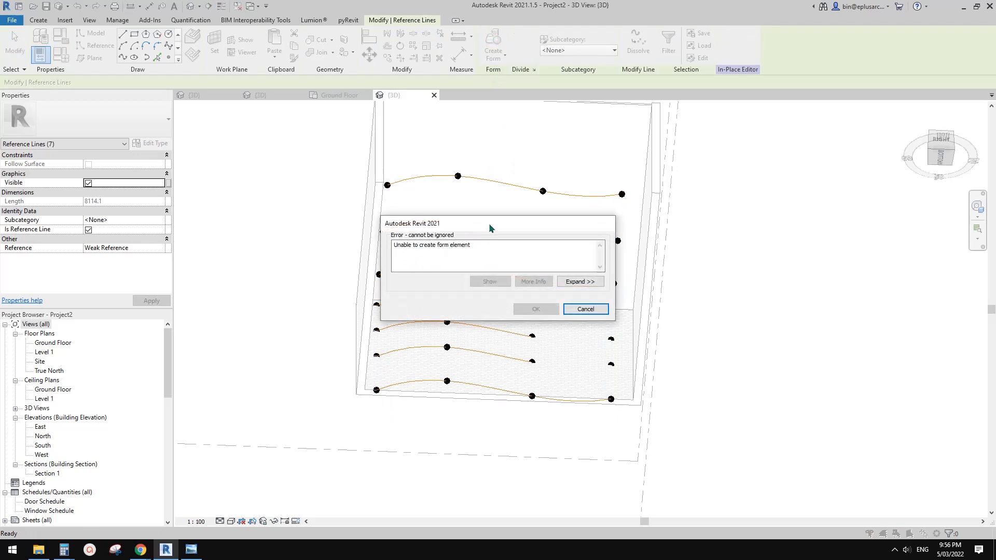
{"action": "left_click_drag", "start_coordinate": [490, 227], "coordinate": [519, 230]}
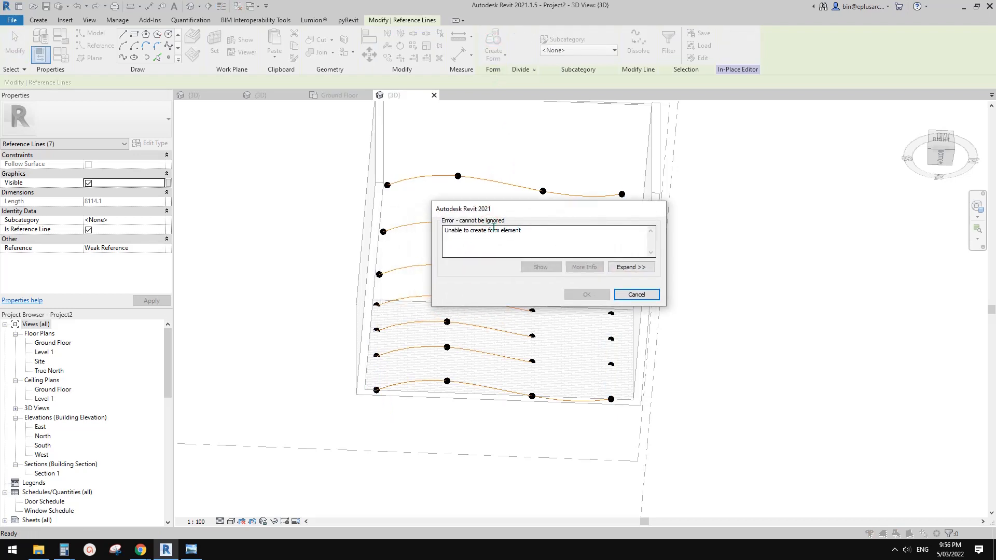
{"action": "left_click", "coordinate": [636, 294]}
Delete the three horizontally copied splines inside the room.
{"action": "middle_click_drag", "start_coordinate": [515, 220], "coordinate": [516, 282], "text": "shift"}
{"action": "left_click_drag", "start_coordinate": [520, 273], "coordinate": [508, 216]}
{"action": "left_click_drag", "start_coordinate": [501, 163], "coordinate": [502, 164]}
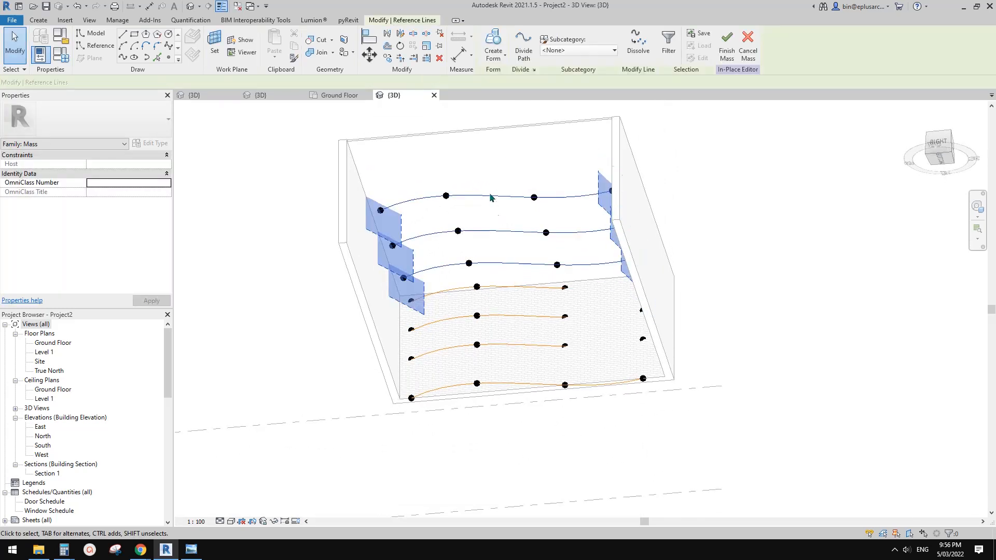
{"action": "key", "text": "Delete"}
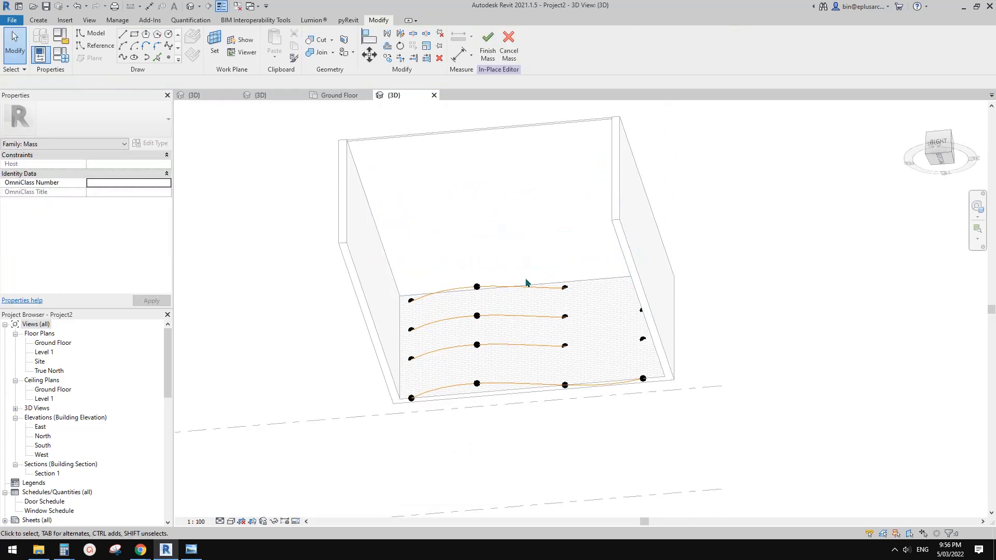
Copy the topmost wall spline vertically three times above the wall, with the upper copies about 1200 apart.
{"action": "left_click", "coordinate": [526, 285]}
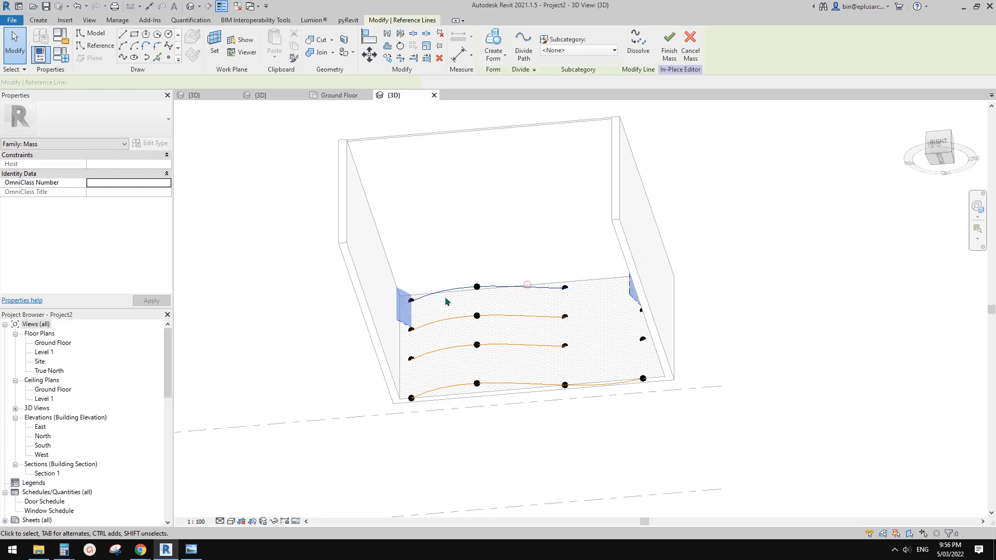
{"action": "left_click", "coordinate": [938, 141]}
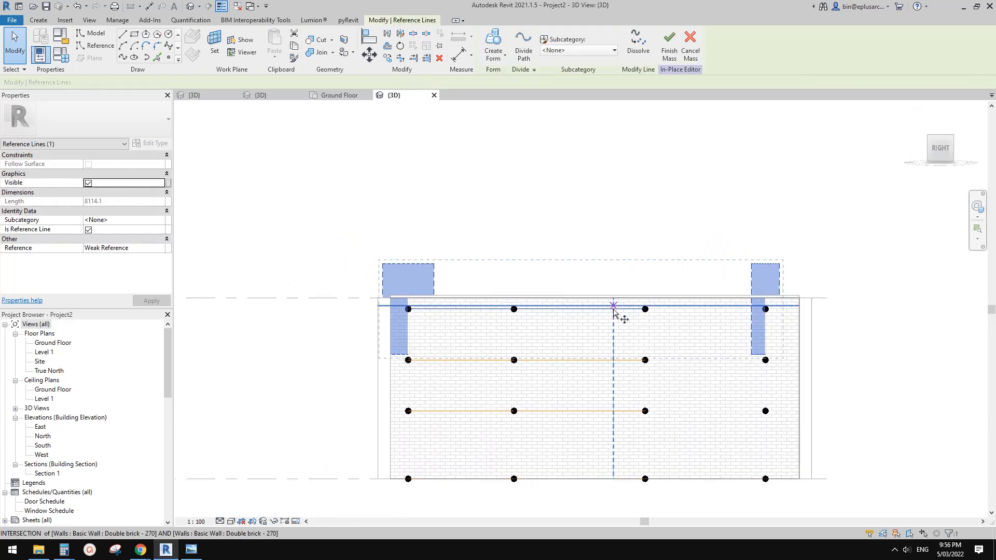
{"action": "left_click", "coordinate": [614, 311]}
{"action": "left_click", "coordinate": [616, 243]}
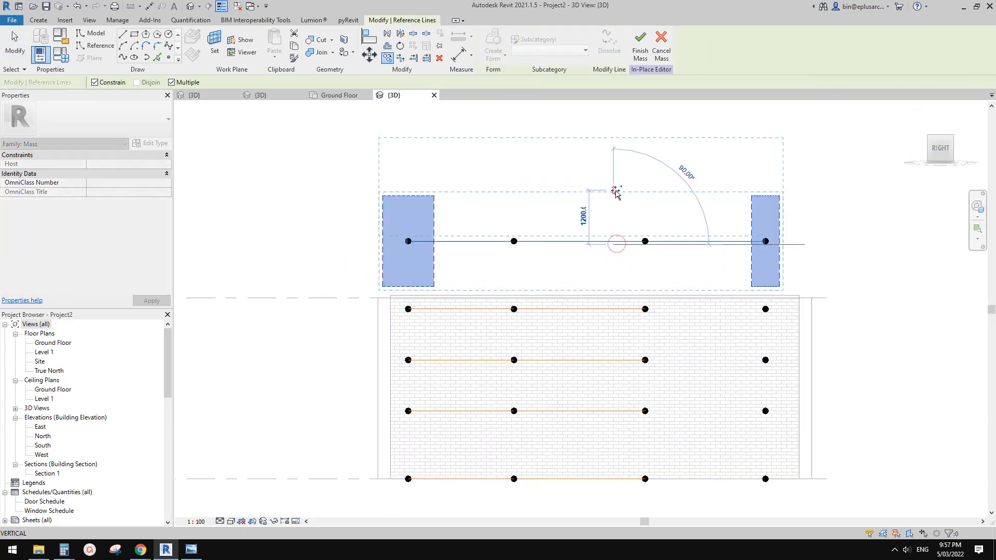
{"action": "left_click", "coordinate": [615, 192]}
{"action": "left_click", "coordinate": [616, 136]}
{"action": "scroll", "coordinate": [600, 340], "scroll_direction": "down", "scroll_amount": 2}
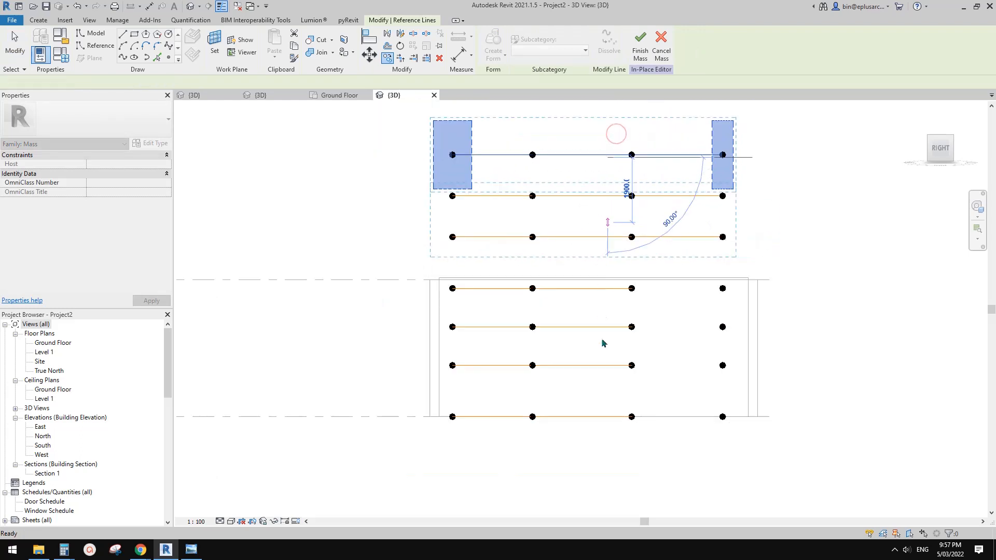
{"action": "key", "text": "Escape"}
Create a form through all seven vertically stacked reference splines.
{"action": "left_click_drag", "start_coordinate": [574, 146], "coordinate": [571, 145]}
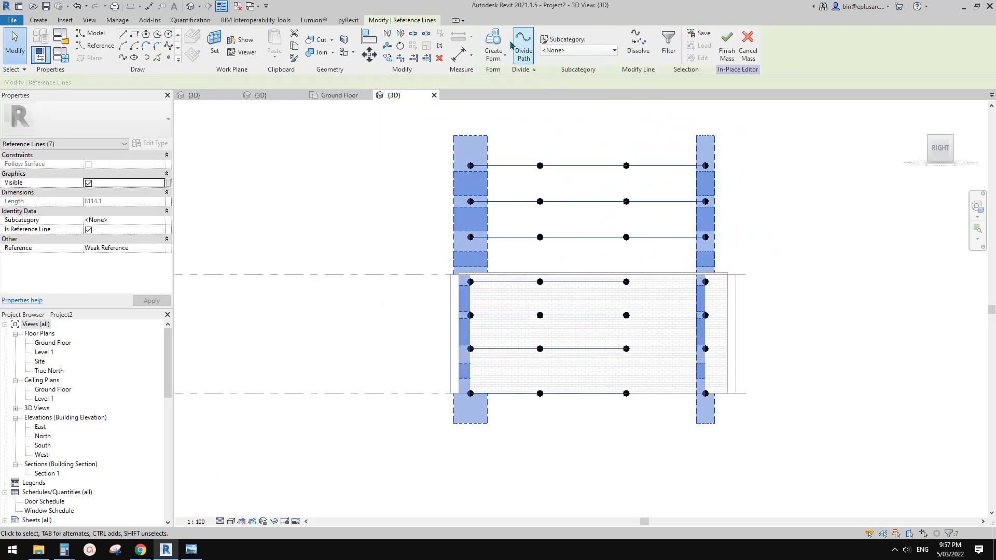
{"action": "left_click", "coordinate": [497, 37]}
{"action": "middle_click_drag", "start_coordinate": [668, 276], "coordinate": [933, 176], "text": "shift"}
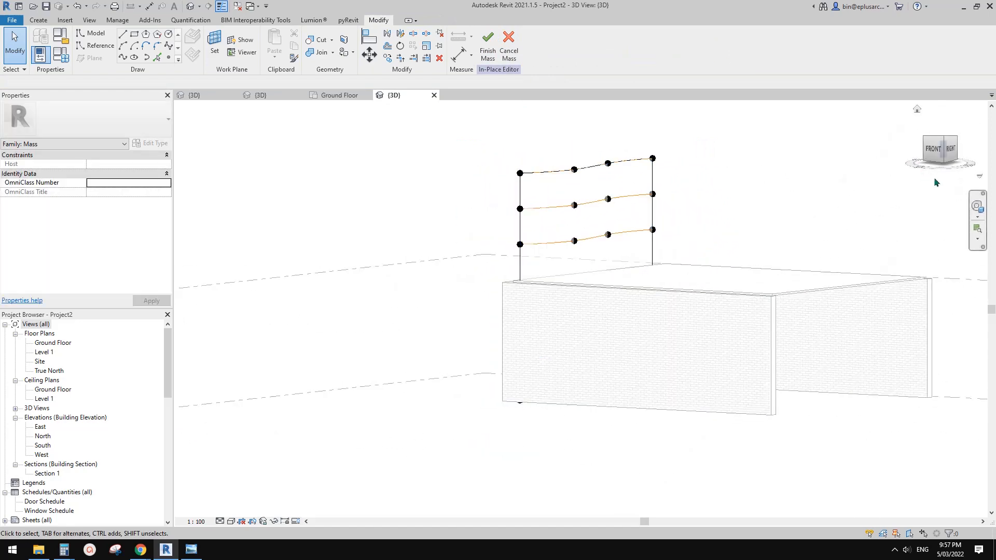
In a wireframe front view, shift the three splines above the wall into the room, moving the top two farther than the lowest.
{"action": "left_click", "coordinate": [933, 150]}
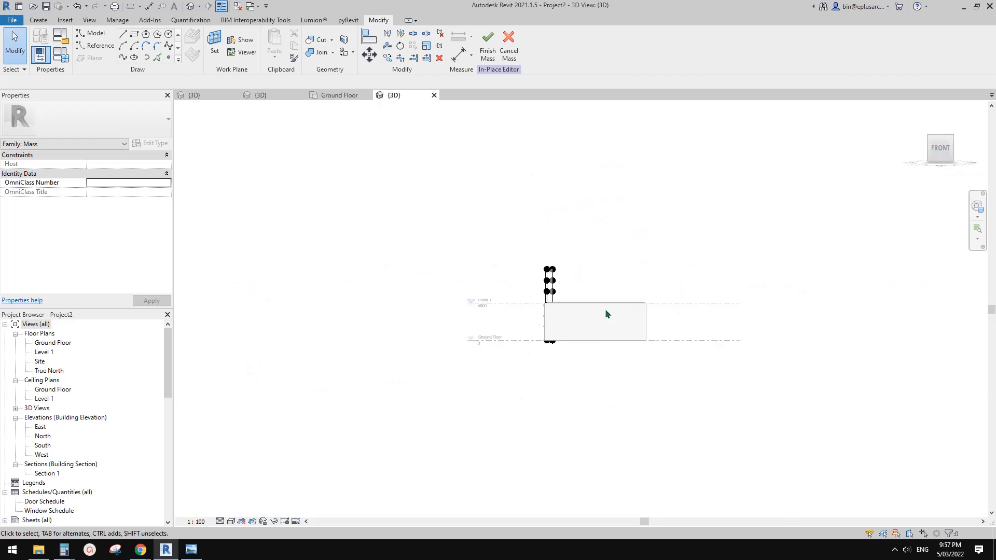
{"action": "scroll", "coordinate": [521, 317], "scroll_direction": "up", "scroll_amount": 5}
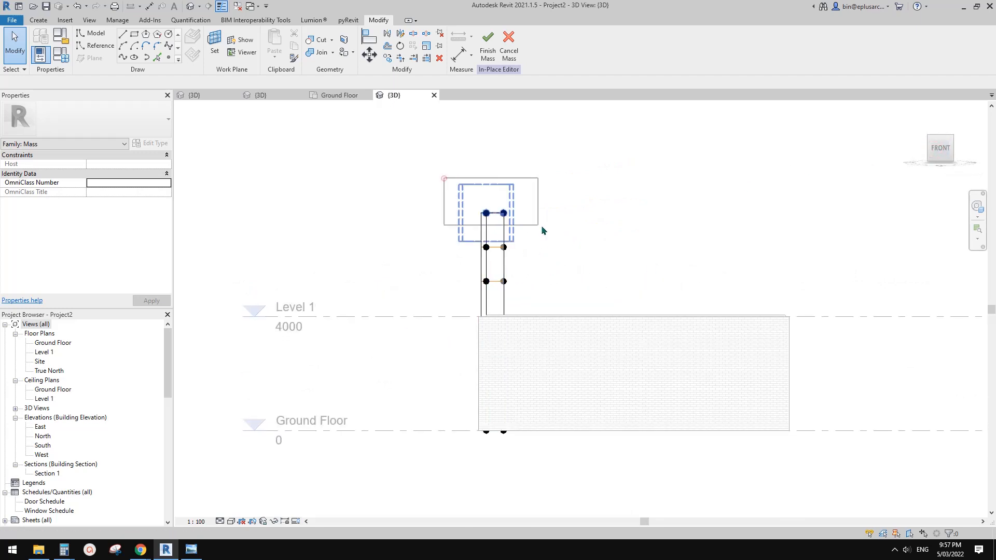
{"action": "left_click", "coordinate": [553, 228]}
{"action": "key", "text": "Delete"}
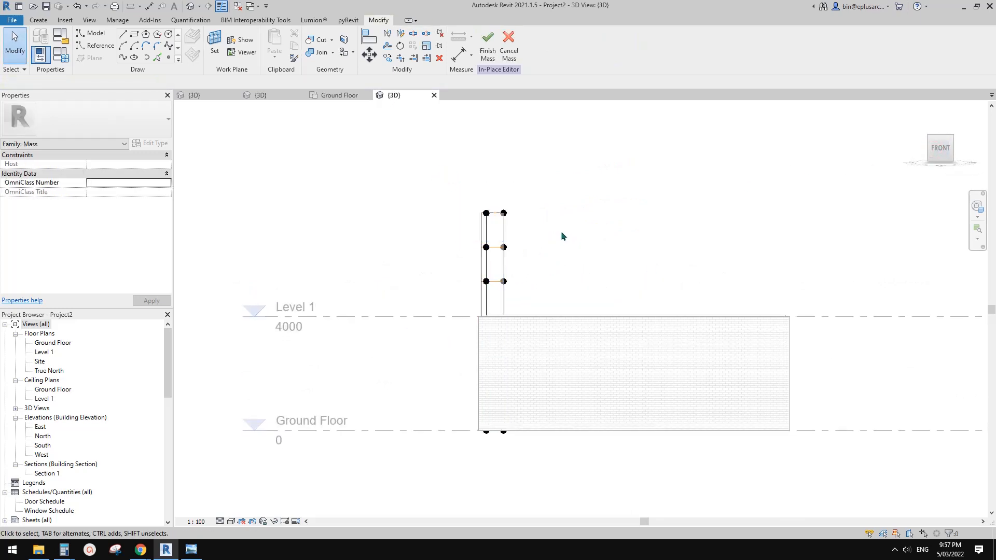
{"action": "scroll", "coordinate": [513, 322], "scroll_direction": "up", "scroll_amount": 2}
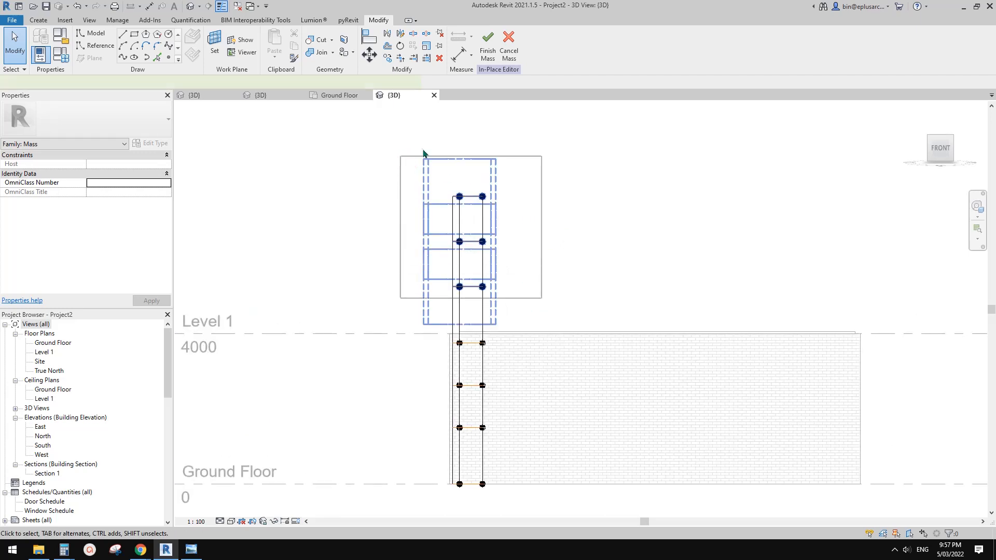
{"action": "left_click_drag", "start_coordinate": [423, 152], "coordinate": [424, 153]}
{"action": "left_click_drag", "start_coordinate": [501, 202], "coordinate": [516, 205]}
{"action": "left_click_drag", "start_coordinate": [417, 184], "coordinate": [607, 273]}
{"action": "key", "text": "Right"}
{"action": "key", "text": "Right"}
{"action": "key", "text": "Right"}
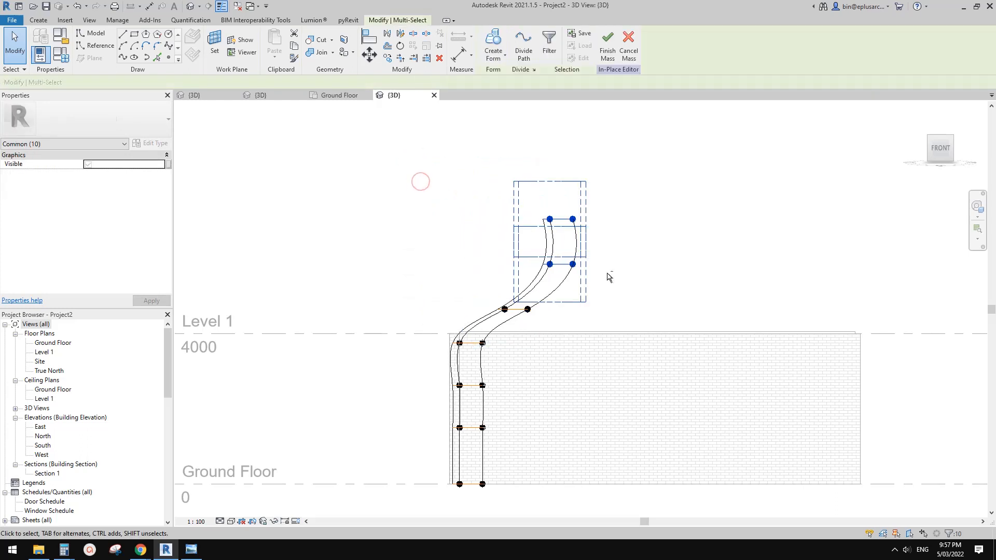
Lower the three shifted splines so that they lie just below Level 1, inside the height of the walls.
{"action": "key", "text": "Down"}
{"action": "key", "text": "Down"}
{"action": "key", "text": "Down"}
{"action": "left_click_drag", "start_coordinate": [468, 212], "coordinate": [647, 369]}
{"action": "key", "text": "Down"}
{"action": "key", "text": "Down"}
{"action": "key", "text": "Down"}
{"action": "key", "text": "Up"}
{"action": "key", "text": "Down"}
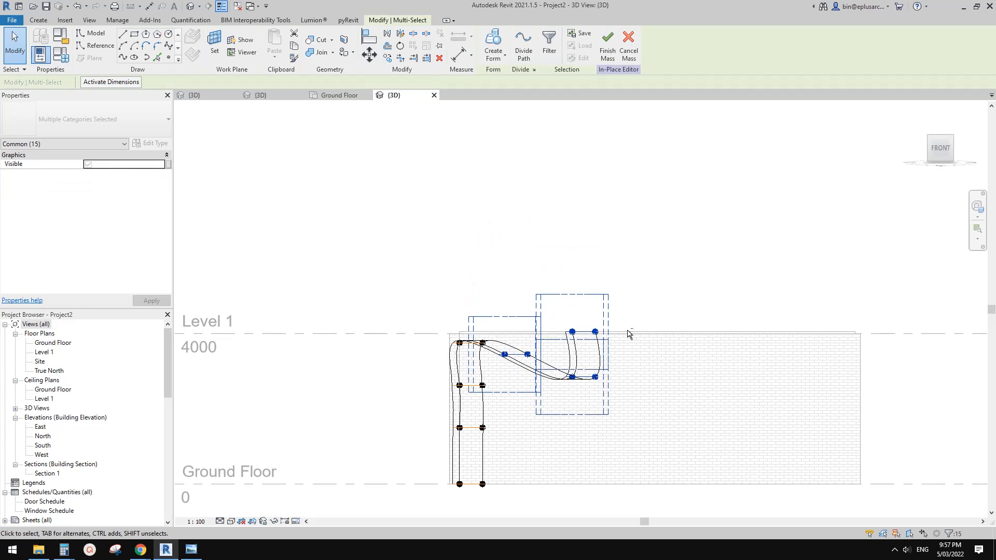
Align the two outer splines in height with the first overhead spline and move the last one farther into the room.
{"action": "left_click_drag", "start_coordinate": [539, 254], "coordinate": [652, 406]}
{"action": "key", "text": "Up"}
{"action": "left_click_drag", "start_coordinate": [500, 256], "coordinate": [665, 332]}
{"action": "key", "text": "Right"}
{"action": "key", "text": "Right"}
{"action": "key", "text": "Right"}
{"action": "key", "text": "Down"}
{"action": "key", "text": "Down"}
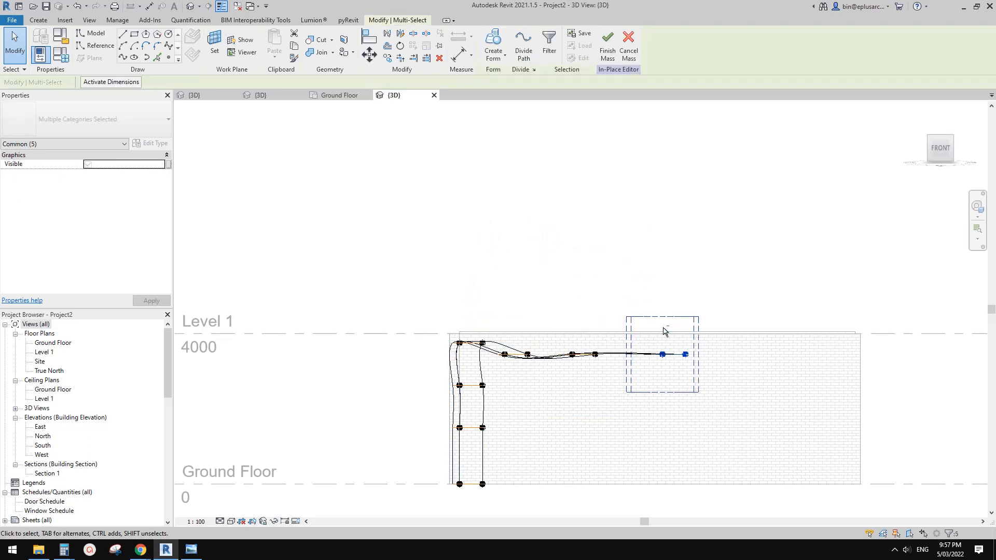
Raise the middle overhead spline by one nudge and lower it back by the same amount.
{"action": "left_click", "coordinate": [652, 269]}
{"action": "scroll", "coordinate": [569, 357], "scroll_direction": "up", "scroll_amount": 2}
{"action": "left_click_drag", "start_coordinate": [553, 283], "coordinate": [642, 372]}
{"action": "key", "text": "Up"}
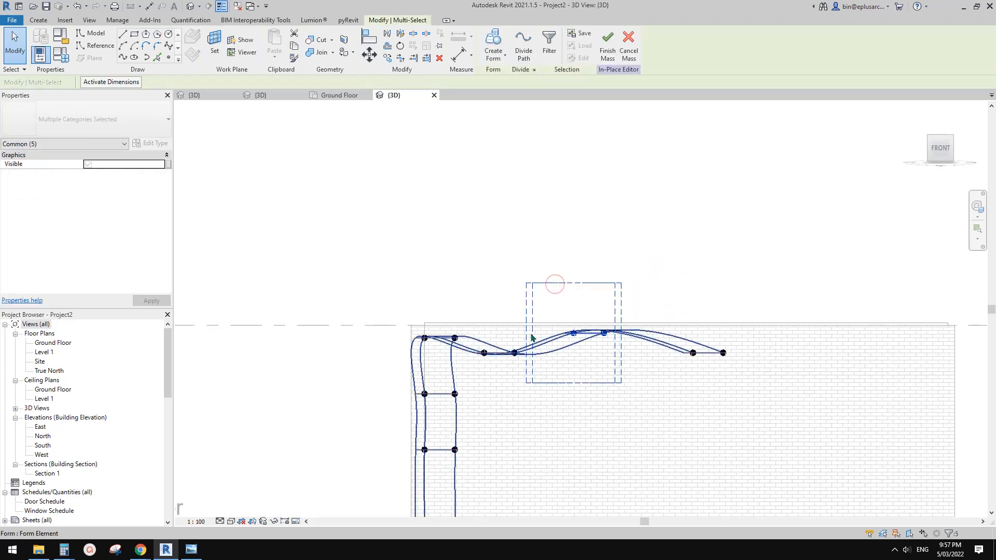
{"action": "key", "text": "Down"}
{"action": "scroll", "coordinate": [493, 350], "scroll_direction": "up", "scroll_amount": 3}
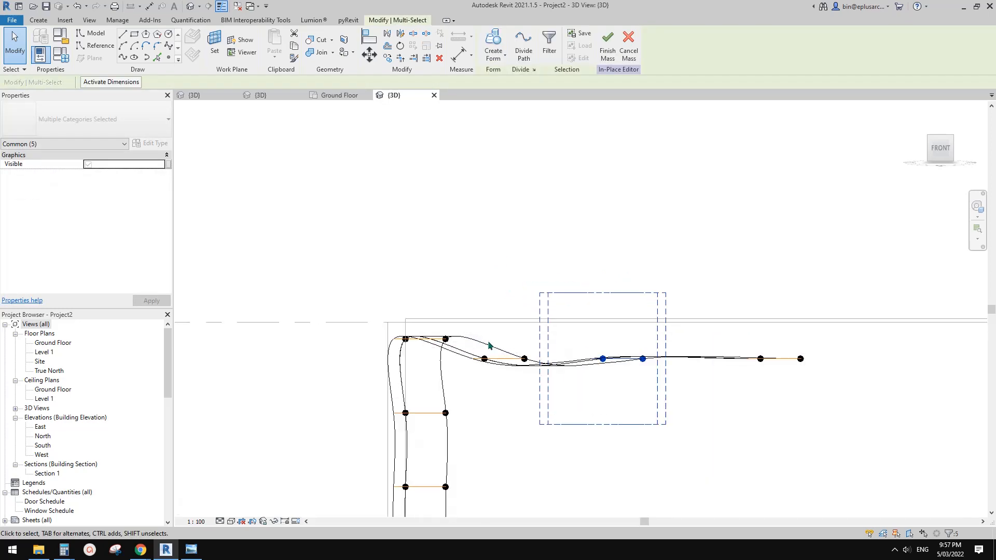
Examine the curved wall-to-ceiling form from the front and from an angled 3D view.
{"action": "middle_click_drag", "start_coordinate": [502, 351], "coordinate": [592, 180]}
{"action": "scroll", "coordinate": [530, 266], "scroll_direction": "down", "scroll_amount": 2}
{"action": "middle_click_drag", "start_coordinate": [530, 275], "coordinate": [482, 288], "text": "shift"}
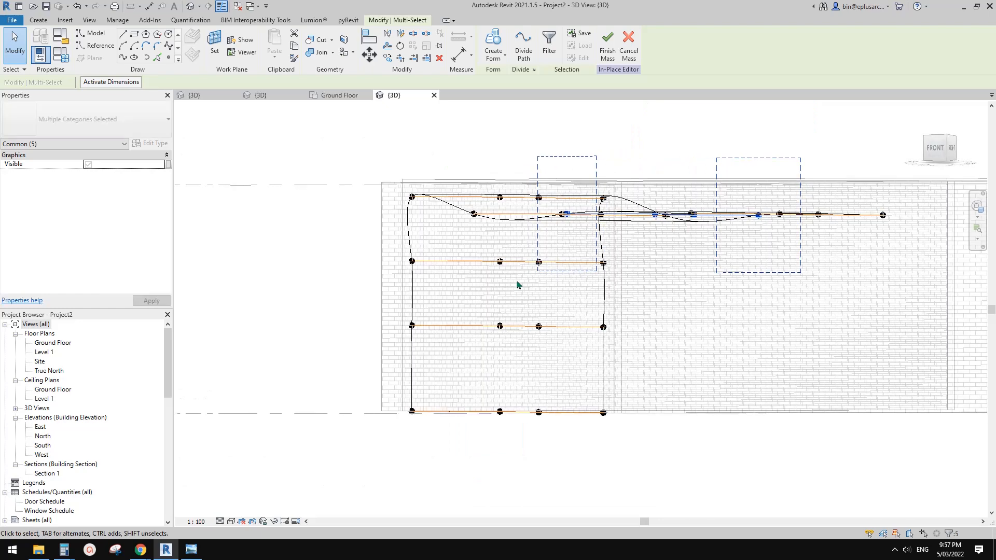
{"action": "left_click", "coordinate": [522, 286]}
{"action": "scroll", "coordinate": [563, 293], "scroll_direction": "down", "scroll_amount": 1}
{"action": "middle_click_drag", "start_coordinate": [562, 292], "coordinate": [582, 304], "text": "shift"}
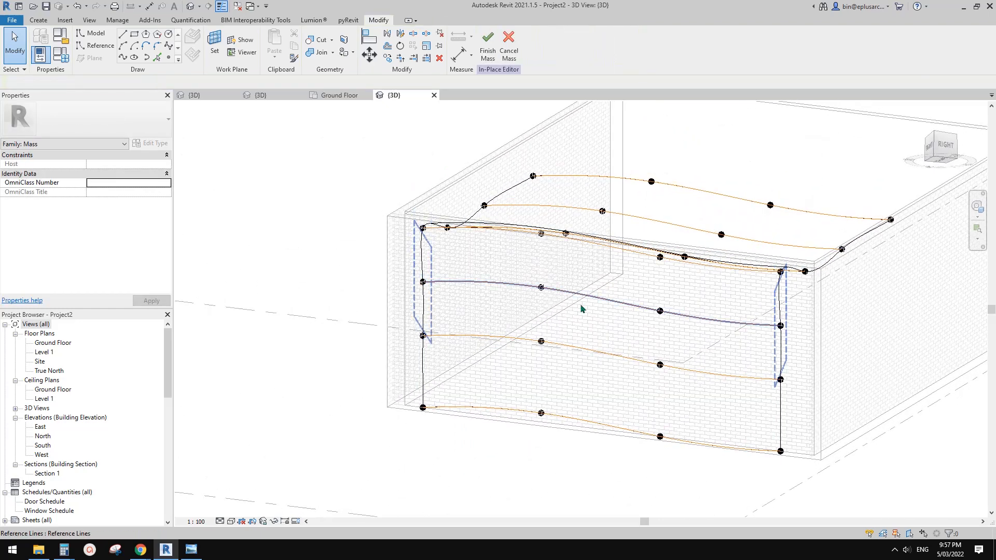
Shift seven staggered reference points of the wall splines slightly away from the wall, into the room.
{"action": "left_click", "coordinate": [660, 311]}
{"action": "left_click", "coordinate": [541, 341], "text": "ctrl"}
{"action": "left_click", "coordinate": [423, 281], "text": "ctrl"}
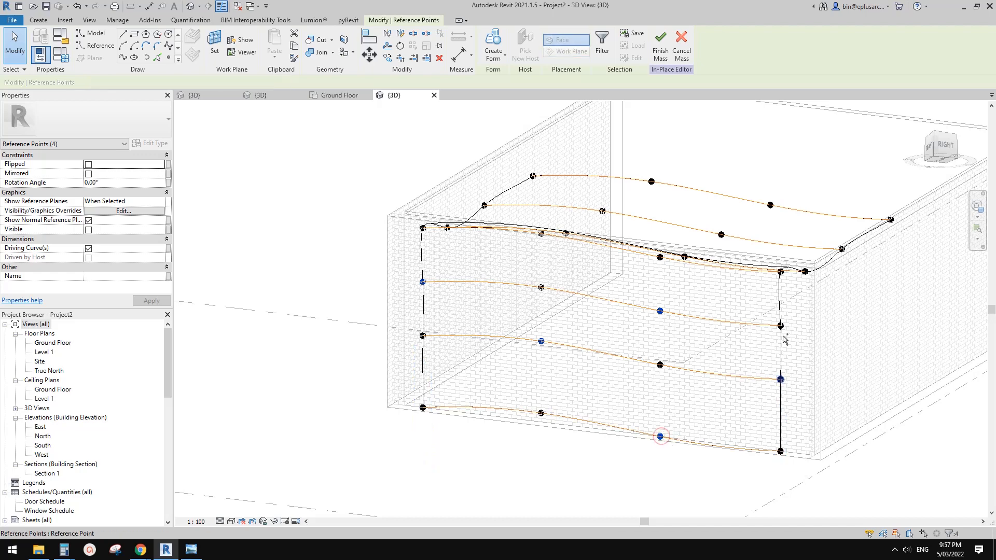
{"action": "left_click", "coordinate": [780, 380], "text": "ctrl"}
{"action": "left_click", "coordinate": [781, 272], "text": "ctrl"}
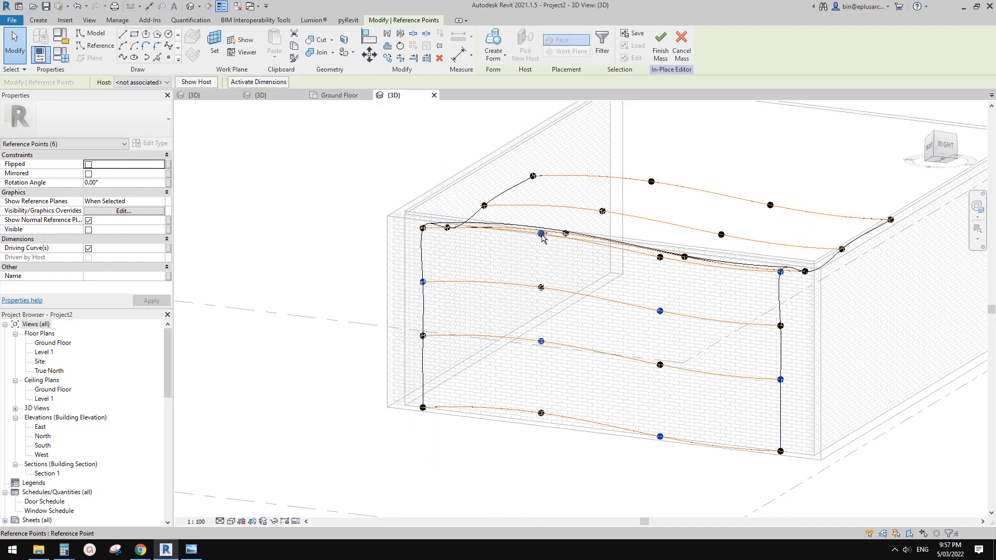
{"action": "left_click", "coordinate": [929, 149]}
{"action": "scroll", "coordinate": [582, 305], "scroll_direction": "up", "scroll_amount": 8}
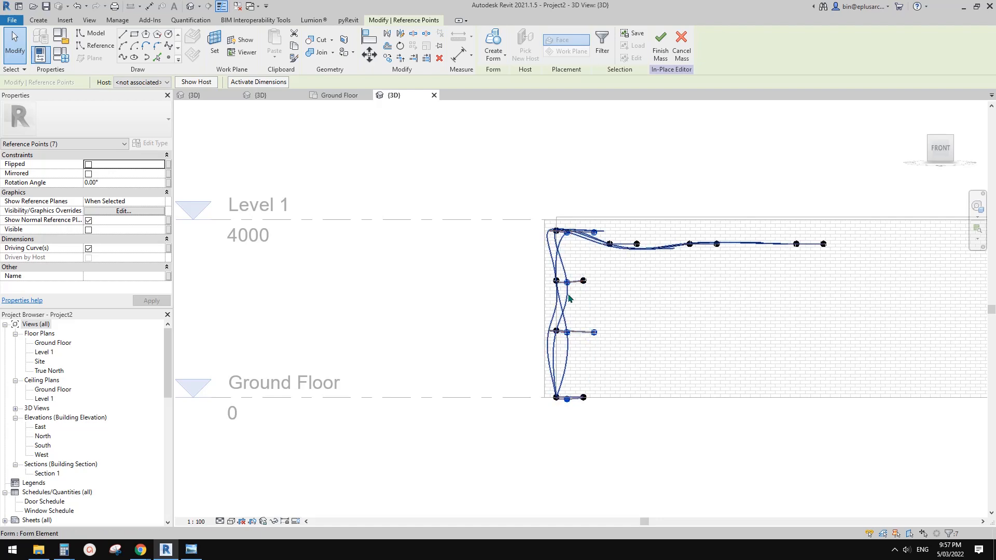
{"action": "middle_click_drag", "start_coordinate": [655, 258], "coordinate": [640, 296], "text": "shift"}
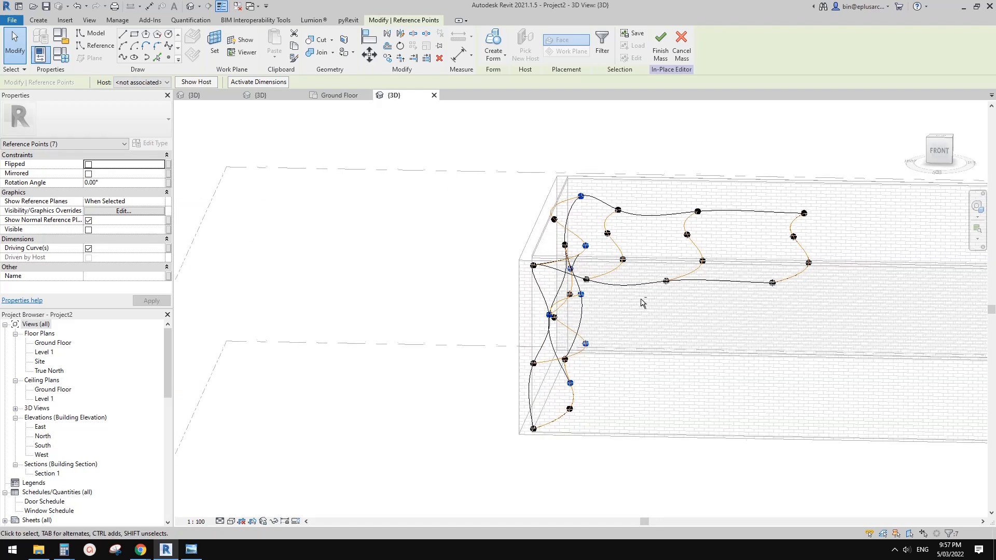
{"action": "key", "text": "Escape"}
{"action": "left_click", "coordinate": [624, 262]}
{"action": "middle_click_drag", "start_coordinate": [673, 258], "coordinate": [587, 281]}
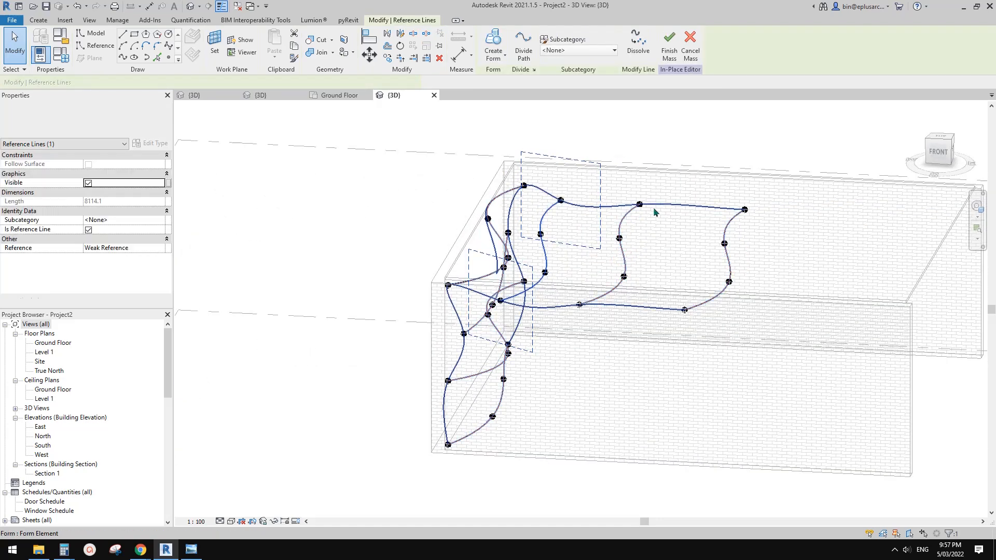
{"action": "left_click", "coordinate": [656, 212]}
{"action": "left_click", "coordinate": [545, 273]}
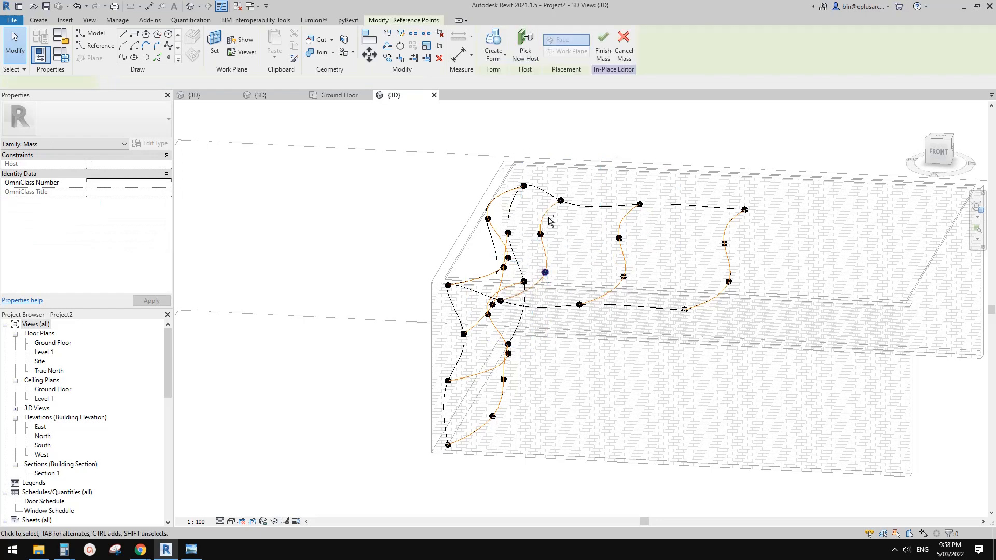
{"action": "left_click", "coordinate": [641, 205], "text": "ctrl"}
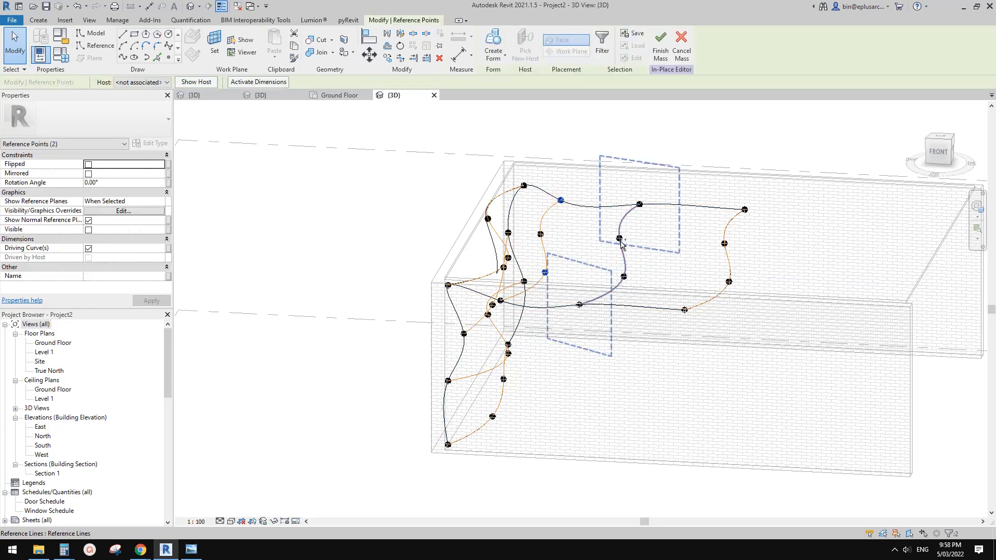
{"action": "left_click", "coordinate": [744, 209], "text": "ctrl"}
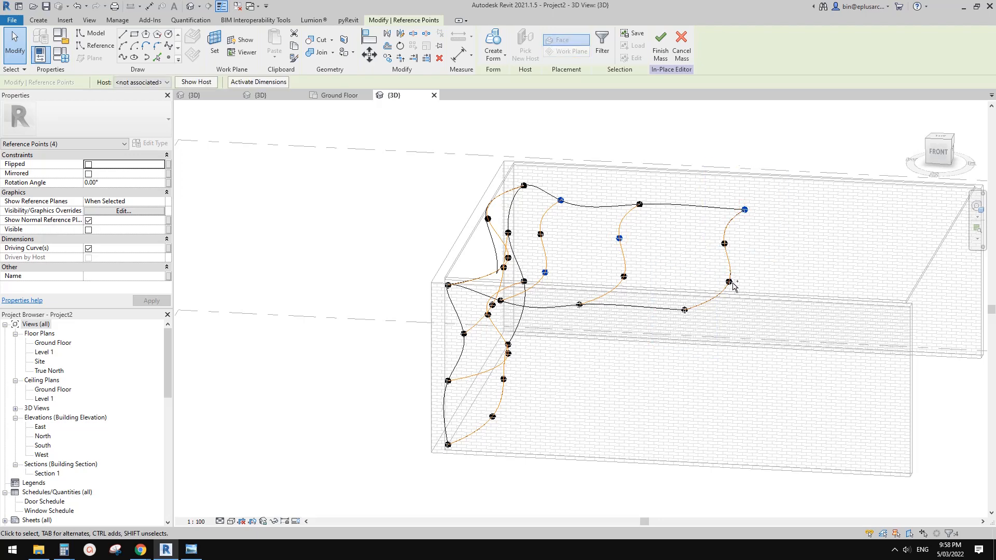
{"action": "key", "text": "ctrl+Tab"}
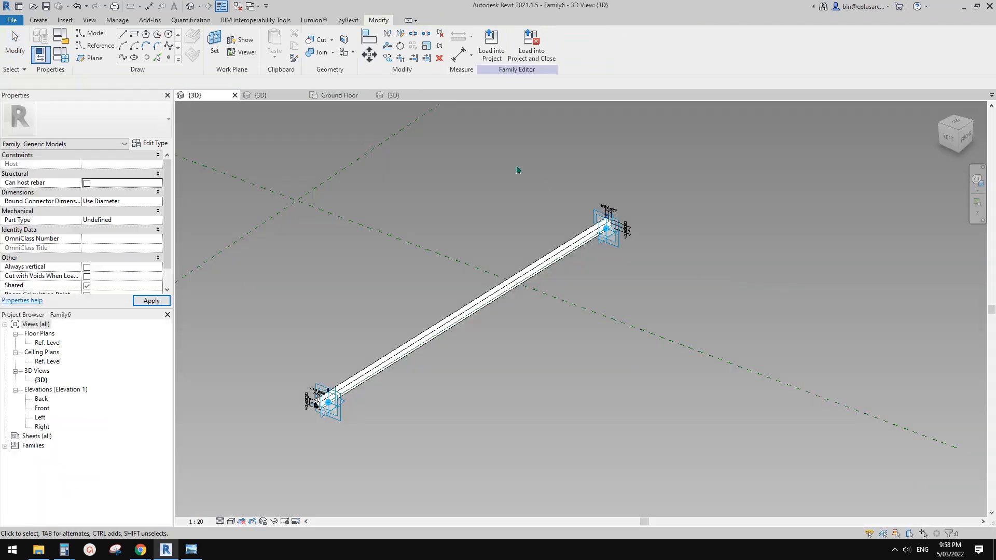
{"action": "left_click", "coordinate": [283, 99]}
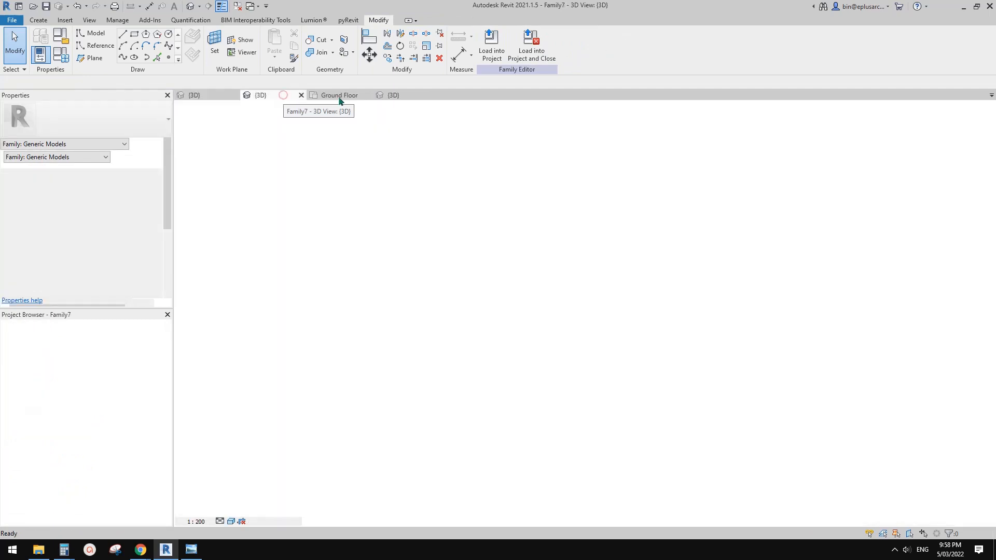
{"action": "left_click", "coordinate": [342, 96]}
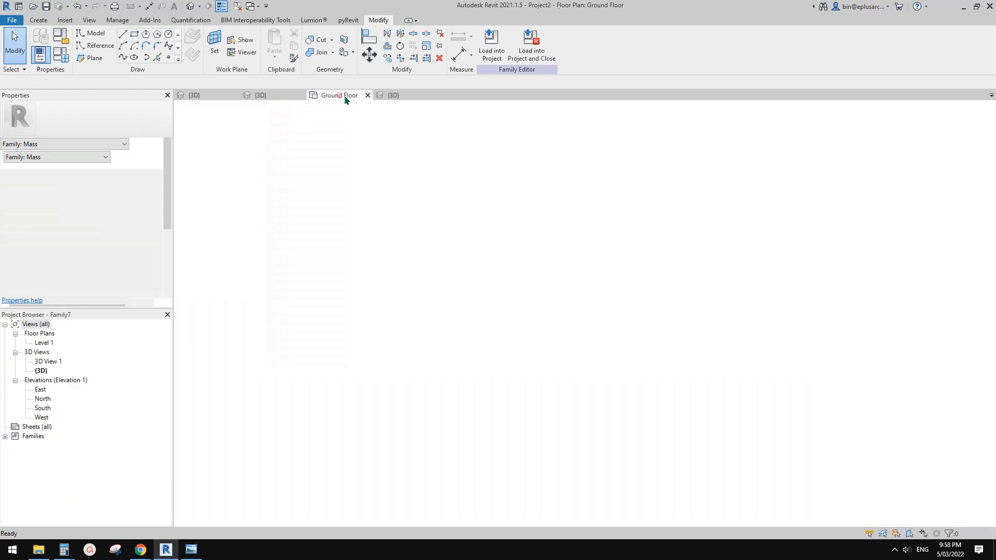
{"action": "left_click", "coordinate": [395, 96]}
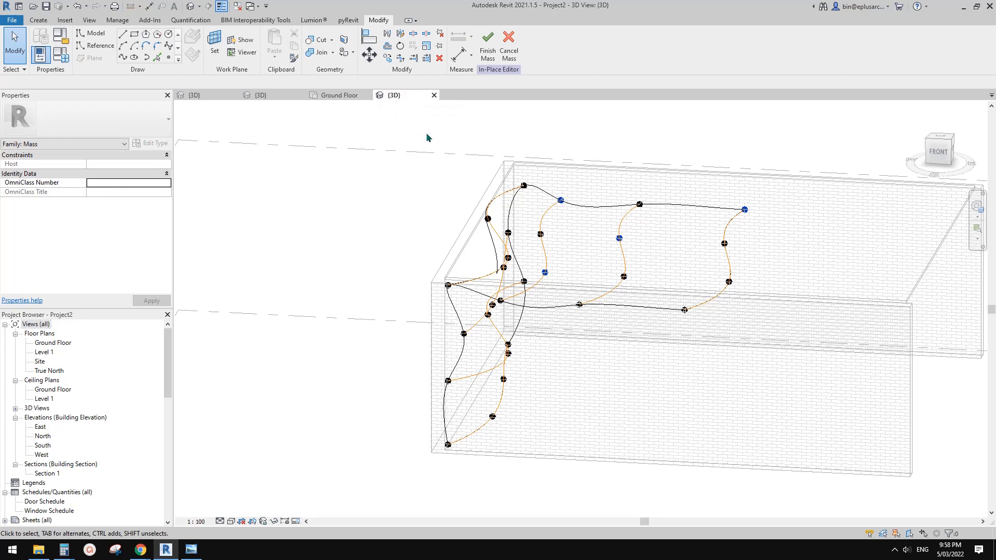
Raise six staggered reference points of the three overhead splines slightly, viewed from the front.
{"action": "middle_click_drag", "start_coordinate": [702, 269], "coordinate": [675, 271]}
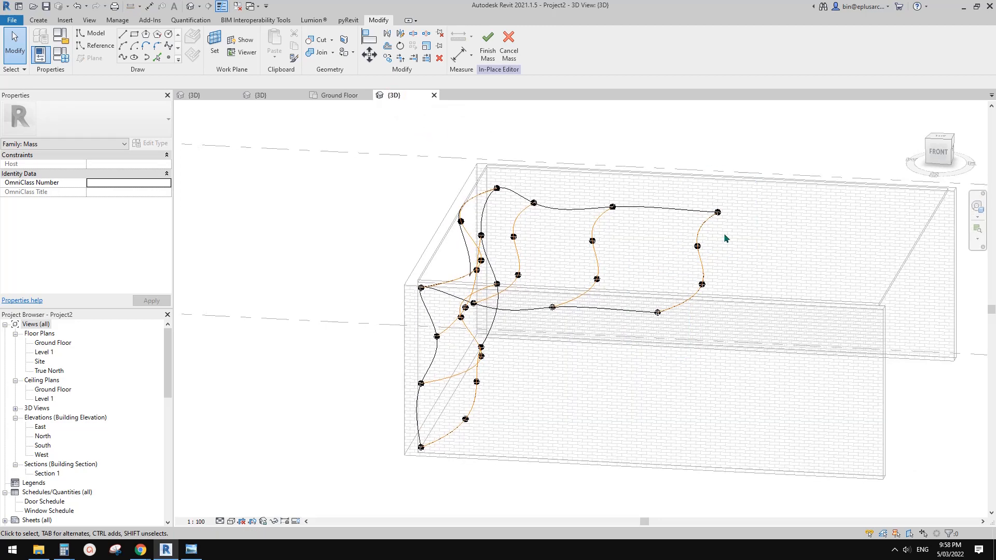
{"action": "left_click", "coordinate": [716, 228]}
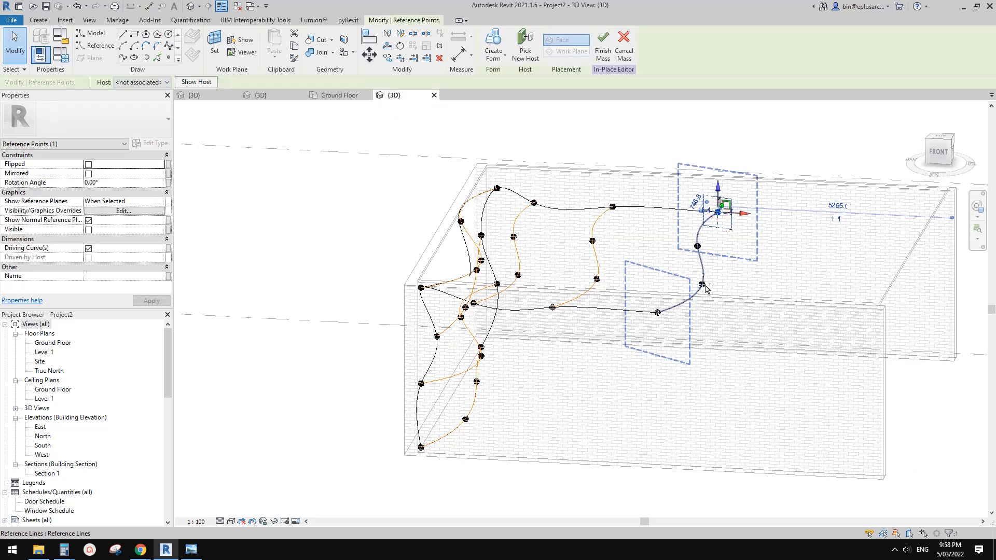
{"action": "scroll", "coordinate": [705, 266], "scroll_direction": "up", "scroll_amount": 3}
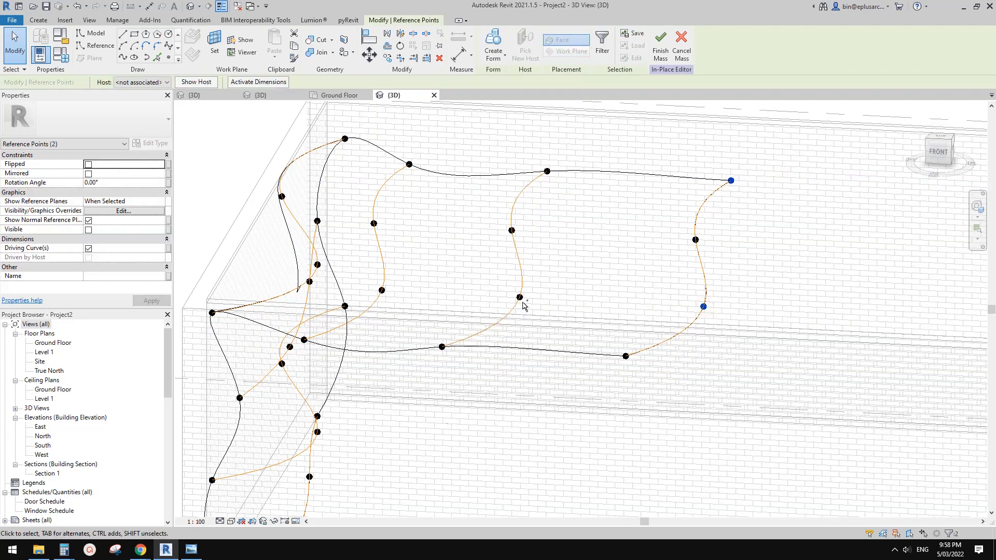
{"action": "left_click", "coordinate": [442, 347], "text": "ctrl"}
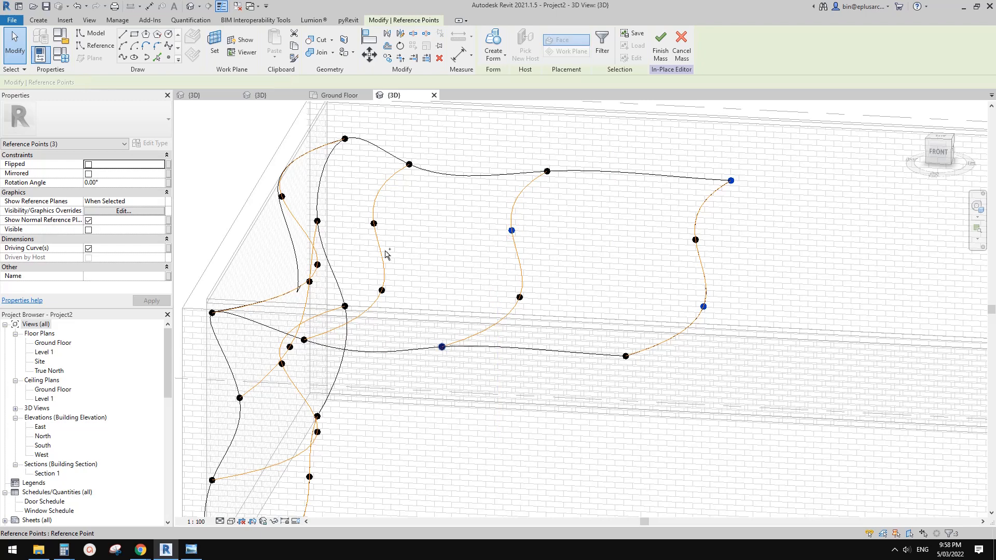
{"action": "left_click", "coordinate": [373, 224], "text": "ctrl"}
{"action": "left_click", "coordinate": [382, 291], "text": "ctrl"}
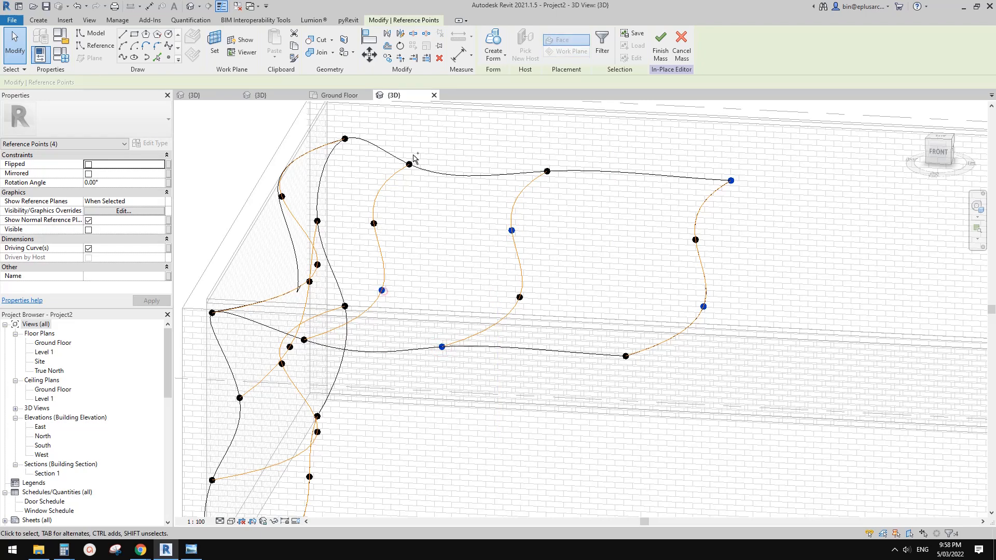
{"action": "left_click", "coordinate": [410, 165], "text": "ctrl"}
{"action": "scroll", "coordinate": [513, 190], "scroll_direction": "down", "scroll_amount": 1}
{"action": "middle_click_drag", "start_coordinate": [547, 217], "coordinate": [545, 192]}
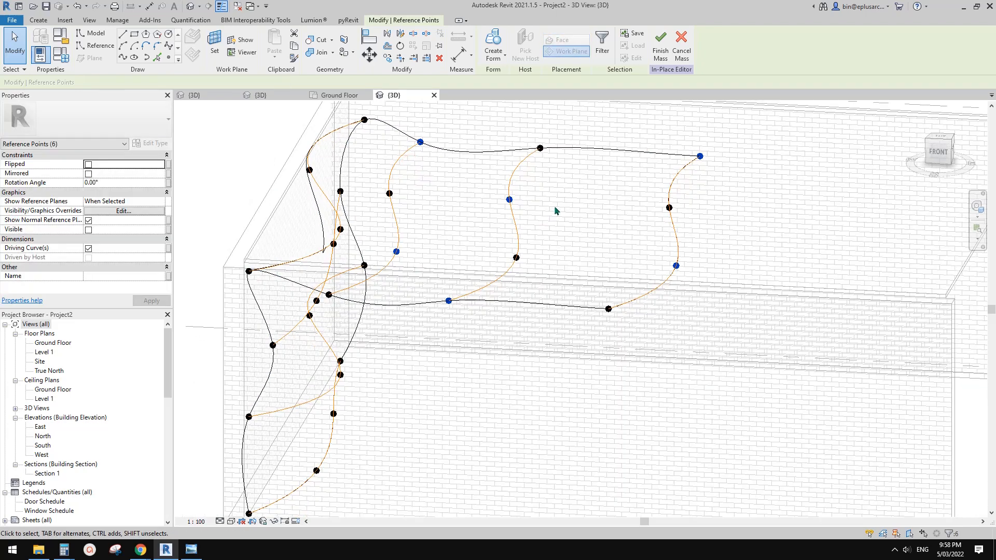
{"action": "left_click", "coordinate": [940, 153]}
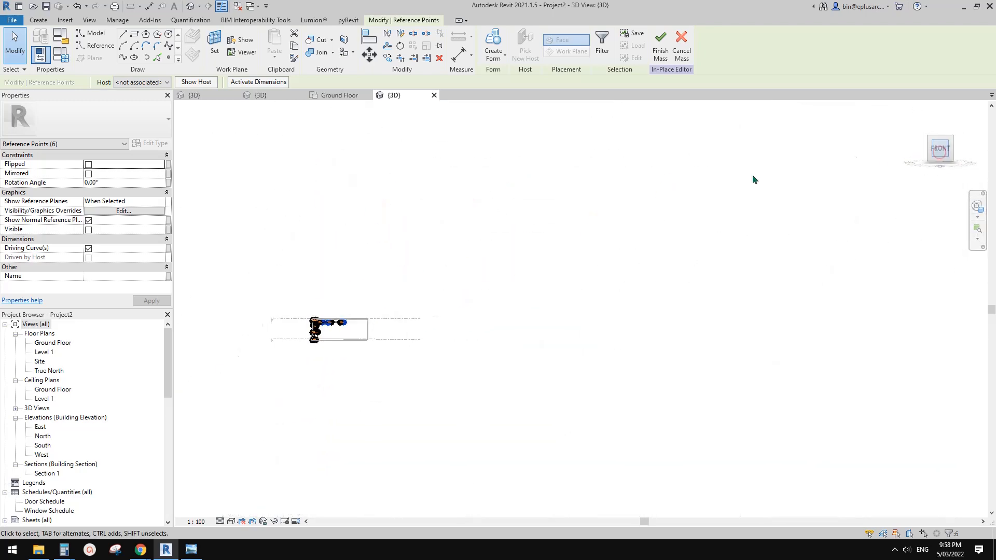
{"action": "scroll", "coordinate": [544, 314], "scroll_direction": "up", "scroll_amount": 8}
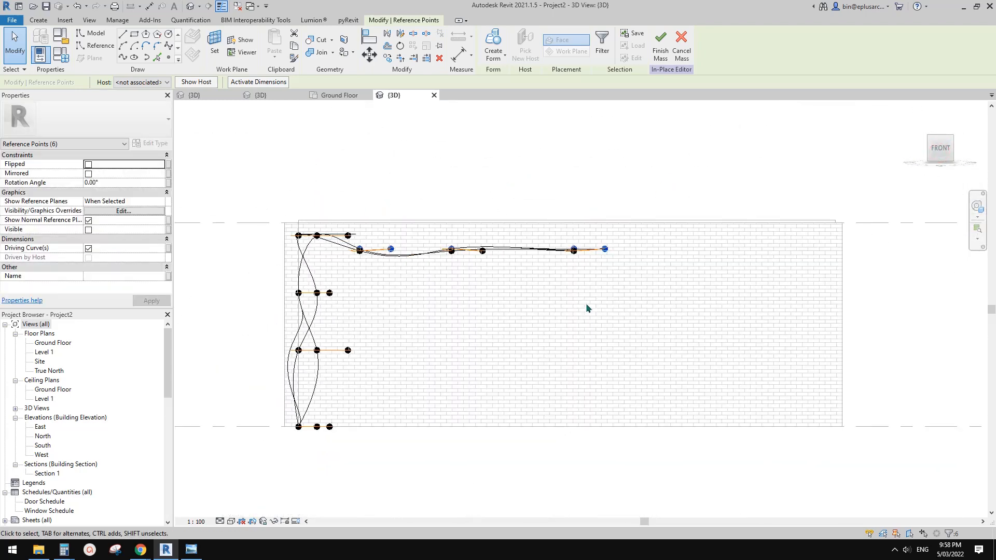
{"action": "key", "text": "Up"}
{"action": "middle_click_drag", "start_coordinate": [396, 267], "coordinate": [425, 270]}
{"action": "scroll", "coordinate": [445, 260], "scroll_direction": "down", "scroll_amount": 1}
{"action": "left_click", "coordinate": [554, 266]}
Move three reference points of the lower intermediate wall spline farther into the room, leaving its innermost point in place.
{"action": "middle_click_drag", "start_coordinate": [555, 270], "coordinate": [590, 383], "text": "shift"}
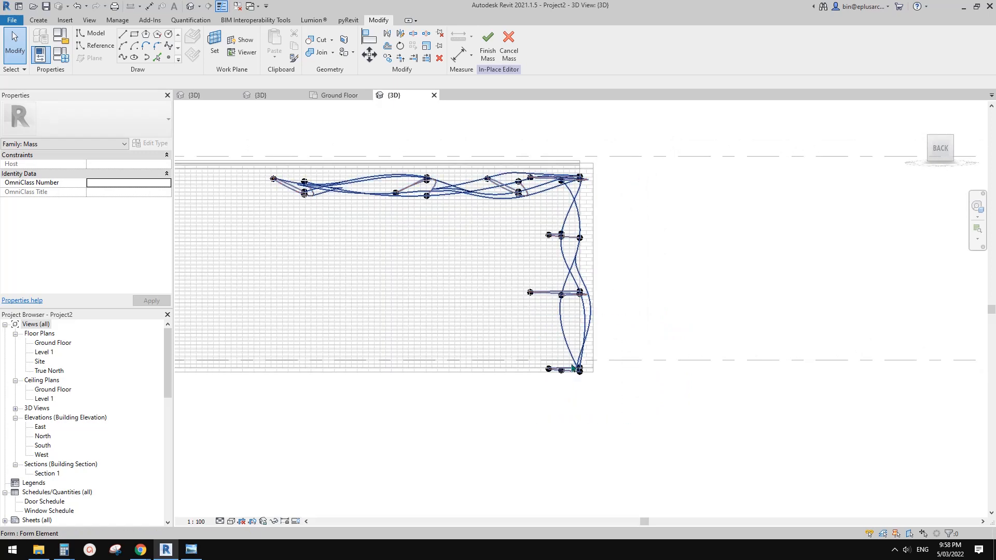
{"action": "middle_click_drag", "start_coordinate": [548, 331], "coordinate": [566, 364], "text": "shift"}
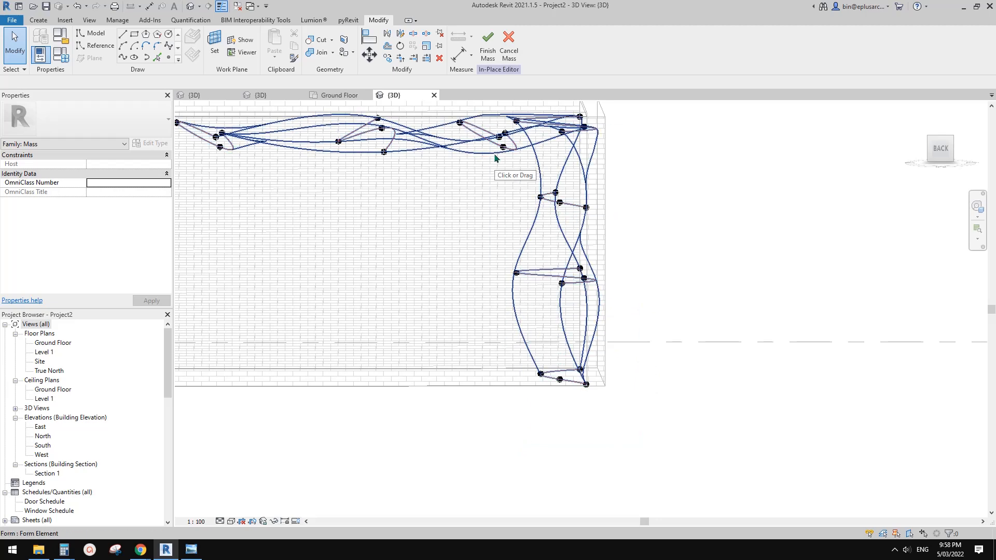
{"action": "left_click", "coordinate": [585, 279]}
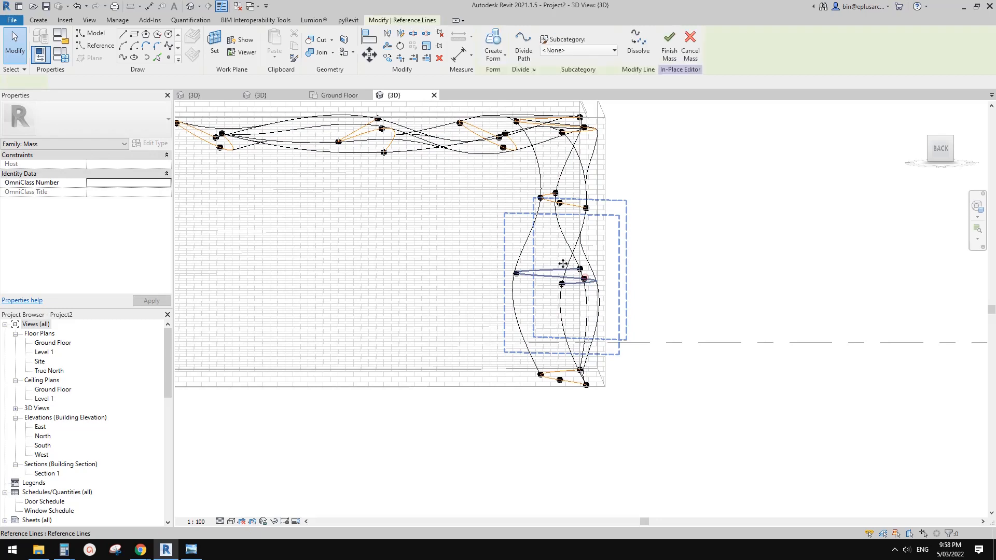
{"action": "key", "text": "Escape"}
{"action": "scroll", "coordinate": [555, 270], "scroll_direction": "up", "scroll_amount": 2}
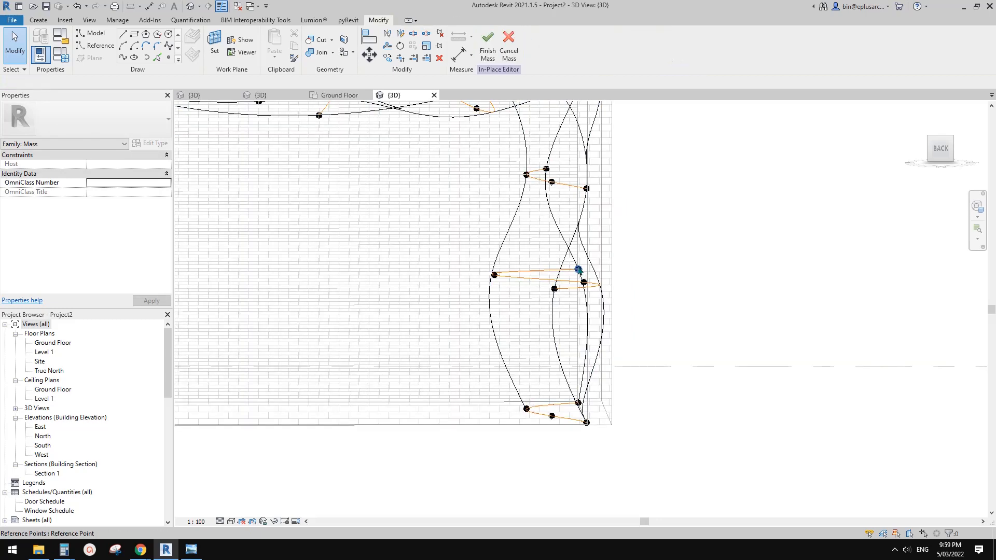
{"action": "left_click", "coordinate": [578, 269]}
{"action": "left_click_drag", "start_coordinate": [548, 269], "coordinate": [491, 269]}
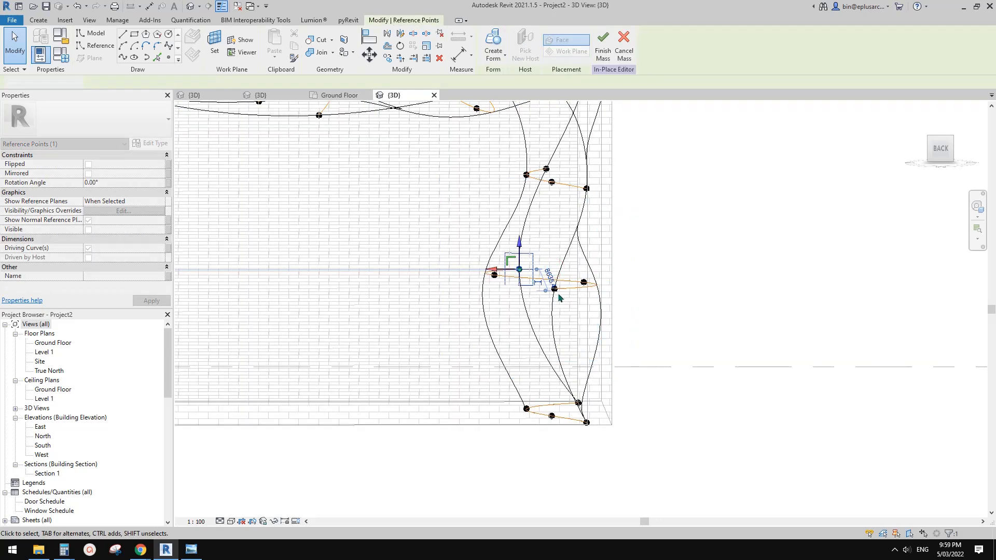
{"action": "key", "text": "Escape"}
{"action": "left_click", "coordinate": [555, 288]}
{"action": "left_click_drag", "start_coordinate": [543, 292], "coordinate": [514, 292]}
{"action": "key", "text": "Escape"}
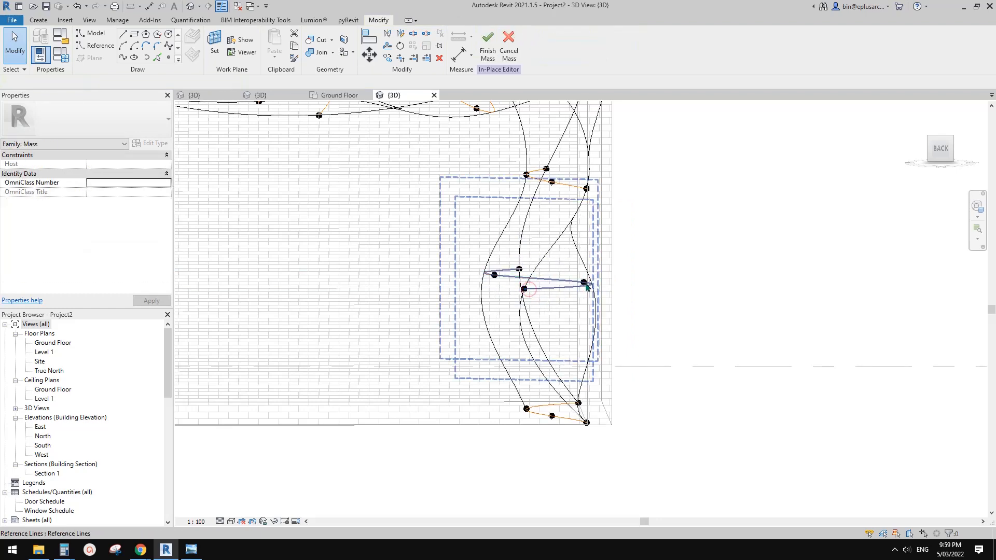
{"action": "left_click", "coordinate": [584, 284]}
{"action": "key", "text": "Escape"}
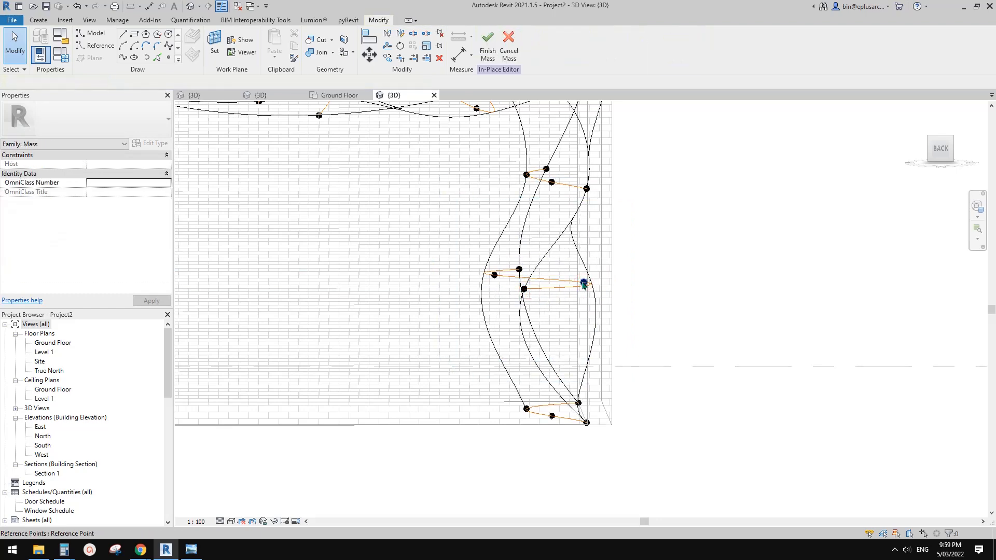
{"action": "left_click", "coordinate": [583, 283]}
{"action": "left_click_drag", "start_coordinate": [553, 283], "coordinate": [493, 288]}
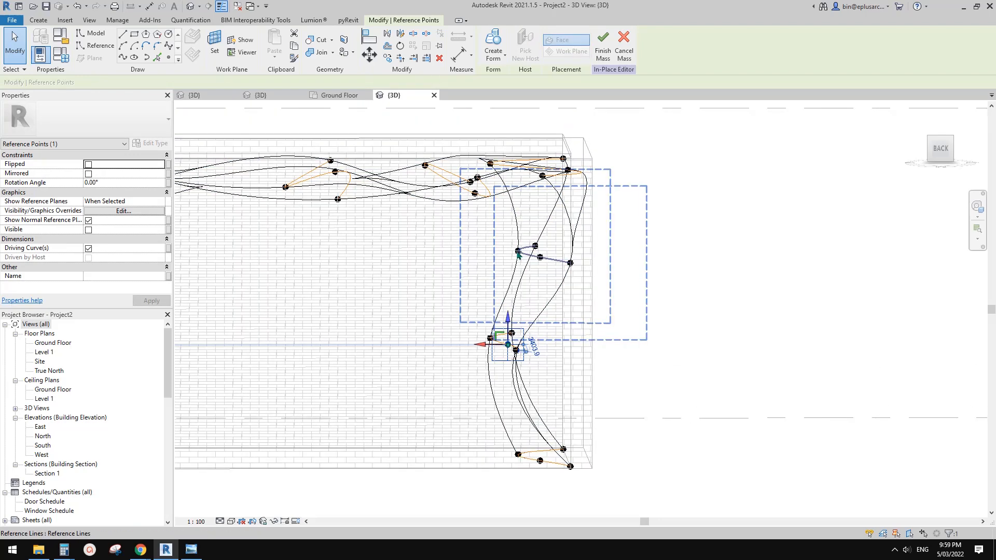
Move the innermost reference point of the upper intermediate wall spline back toward the wall.
{"action": "left_click", "coordinate": [517, 252]}
{"action": "left_click_drag", "start_coordinate": [494, 253], "coordinate": [535, 254]}
{"action": "scroll", "coordinate": [500, 279], "scroll_direction": "down", "scroll_amount": 1}
{"action": "middle_click_drag", "start_coordinate": [500, 280], "coordinate": [732, 229]}
{"action": "left_click", "coordinate": [581, 203]}
Lower one reference point of the first overhead spline and raise one point of the overhead spline farthest from the wall.
{"action": "middle_click_drag", "start_coordinate": [581, 202], "coordinate": [465, 231], "text": "shift"}
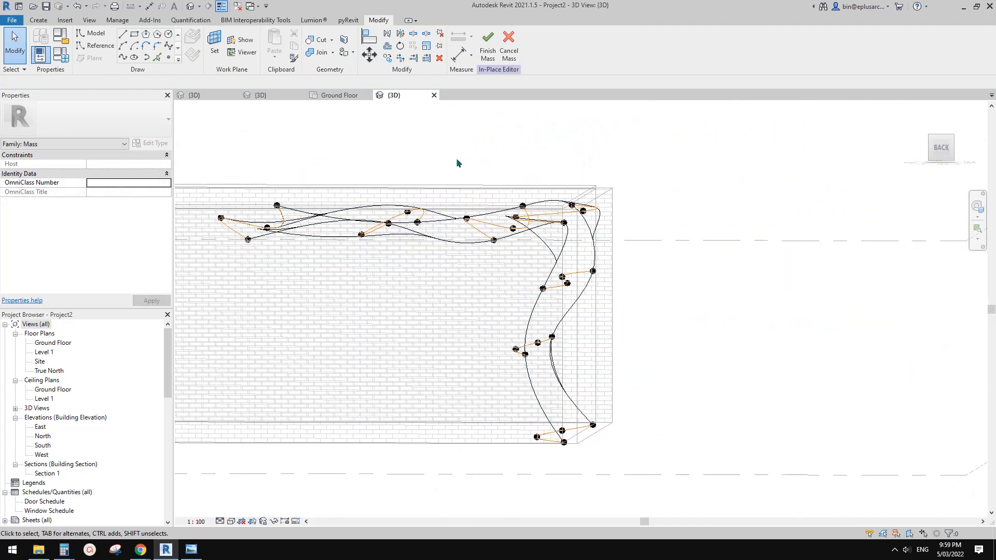
{"action": "left_click", "coordinate": [467, 219]}
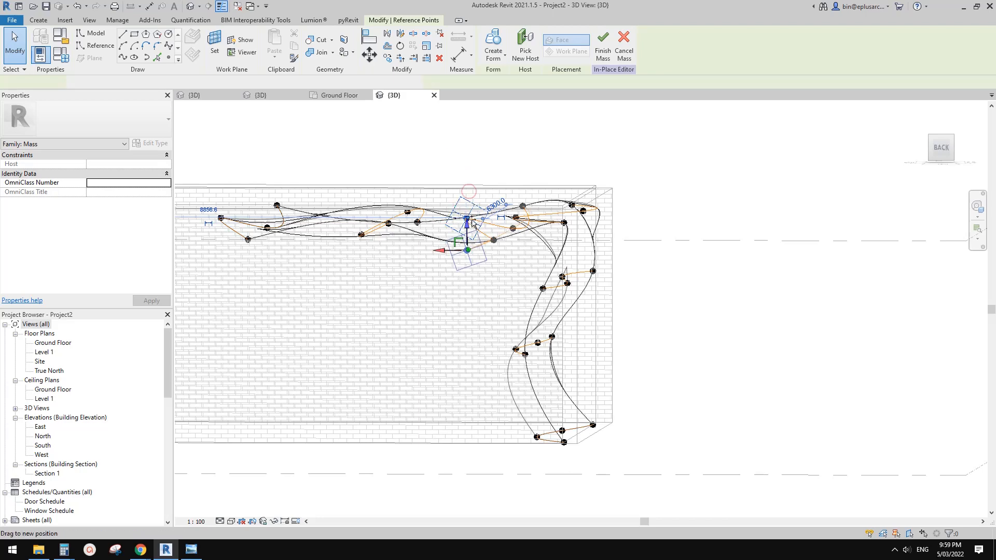
{"action": "left_click_drag", "start_coordinate": [472, 220], "coordinate": [452, 247]}
{"action": "middle_click_drag", "start_coordinate": [449, 249], "coordinate": [490, 237], "text": "shift"}
{"action": "middle_click_drag", "start_coordinate": [407, 222], "coordinate": [302, 249], "text": "shift"}
{"action": "left_click_drag", "start_coordinate": [269, 167], "coordinate": [295, 221]}
{"action": "left_click", "coordinate": [322, 231]}
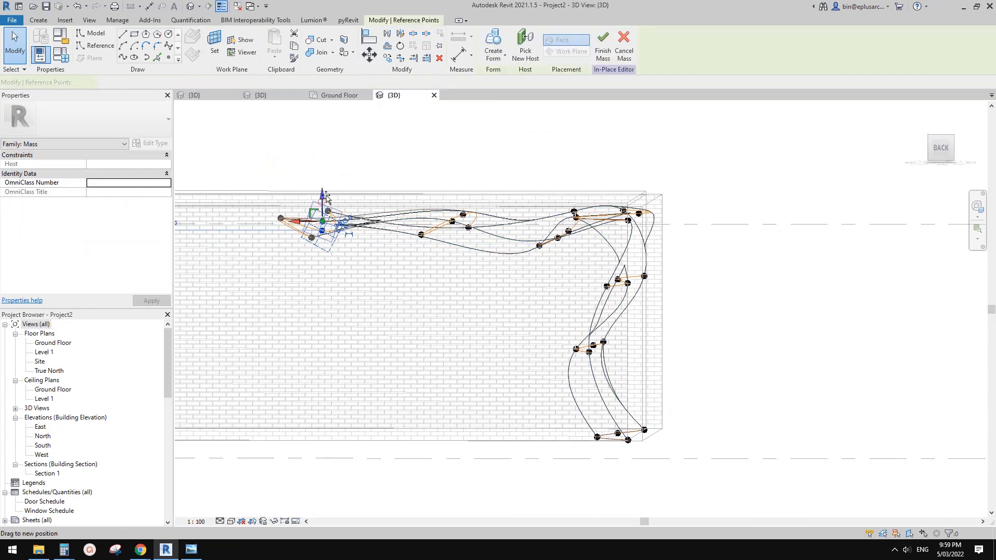
Lower the highest reference point of the middle overhead spline to below the spline's other points.
{"action": "left_click", "coordinate": [426, 233]}
{"action": "middle_click_drag", "start_coordinate": [425, 233], "coordinate": [455, 210], "text": "shift"}
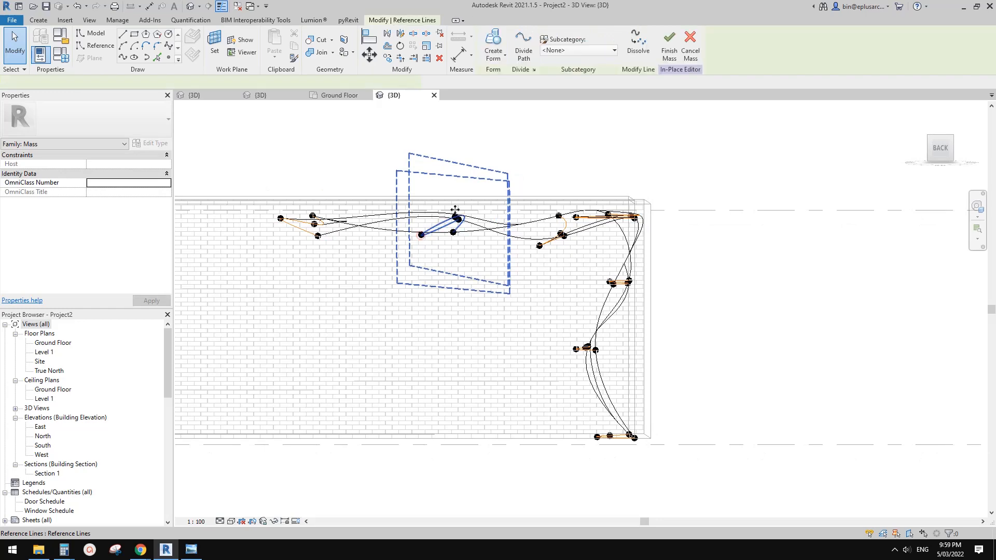
{"action": "left_click", "coordinate": [442, 178]}
{"action": "left_click_drag", "start_coordinate": [476, 226], "coordinate": [476, 227]}
{"action": "middle_click_drag", "start_coordinate": [476, 227], "coordinate": [472, 226], "text": "shift"}
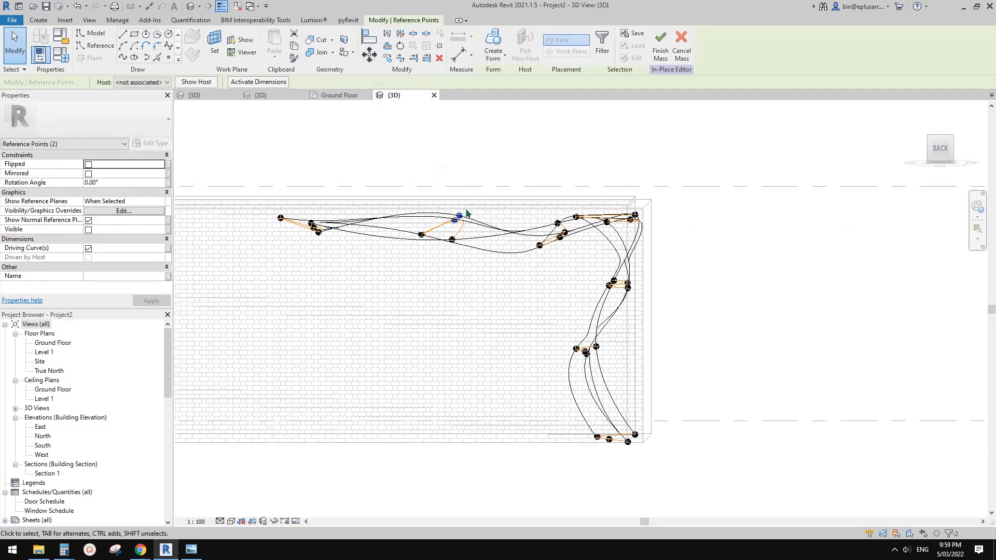
{"action": "left_click", "coordinate": [469, 225]}
{"action": "left_click", "coordinate": [460, 215]}
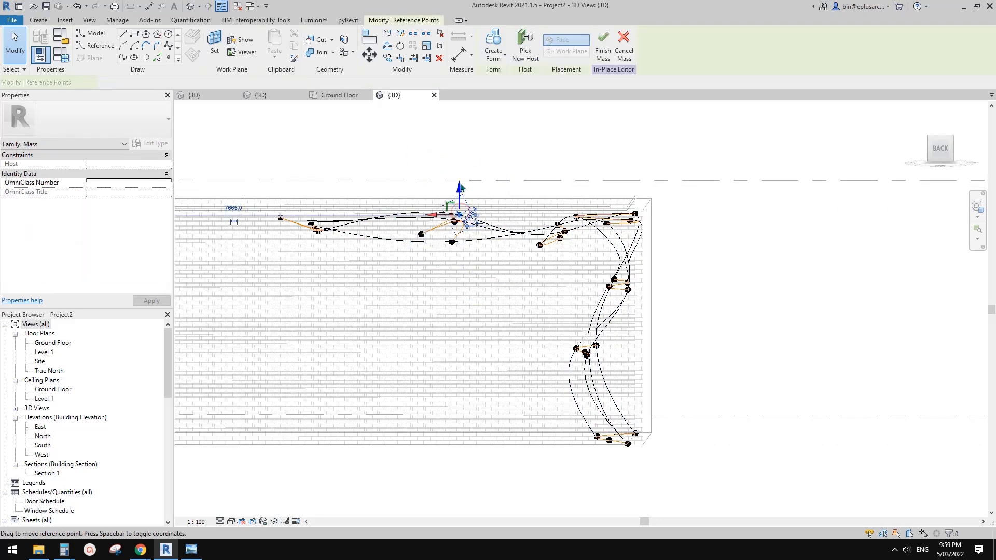
{"action": "left_click_drag", "start_coordinate": [461, 229], "coordinate": [461, 230]}
{"action": "left_click", "coordinate": [465, 238]}
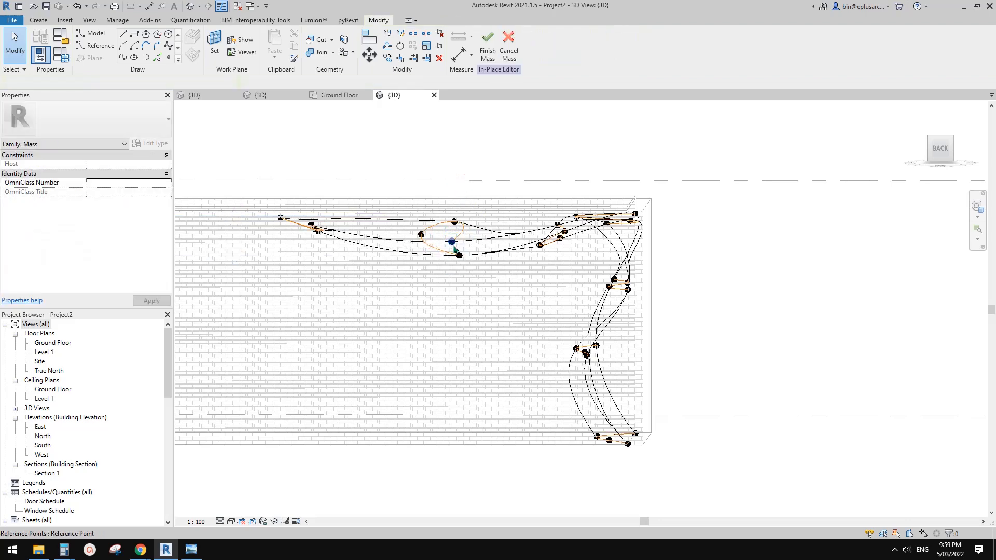
Lower one reference point of the middle overhead spline and shift it along the ceiling toward the wall.
{"action": "left_click", "coordinate": [455, 222]}
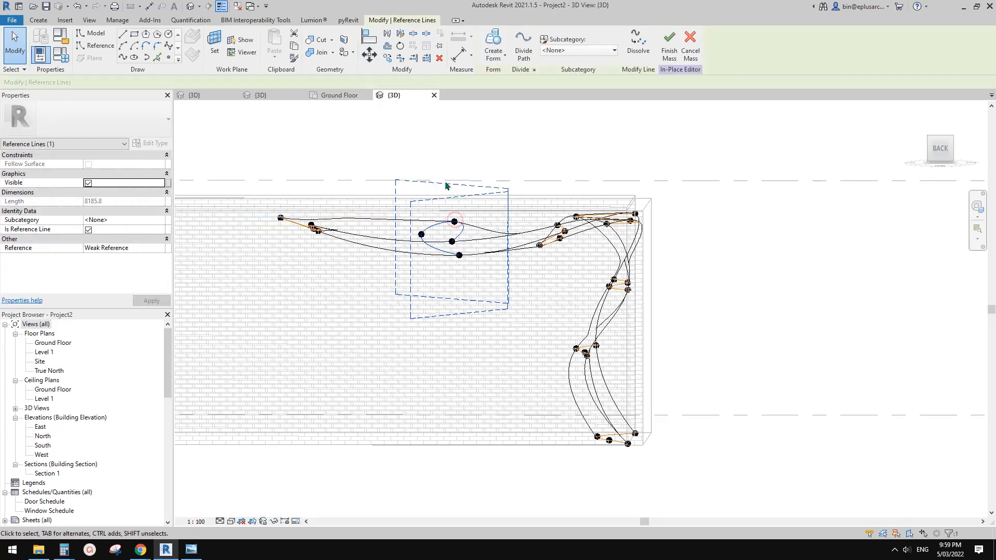
{"action": "left_click_drag", "start_coordinate": [438, 163], "coordinate": [465, 227]}
{"action": "middle_click_drag", "start_coordinate": [473, 243], "coordinate": [409, 213], "text": "shift"}
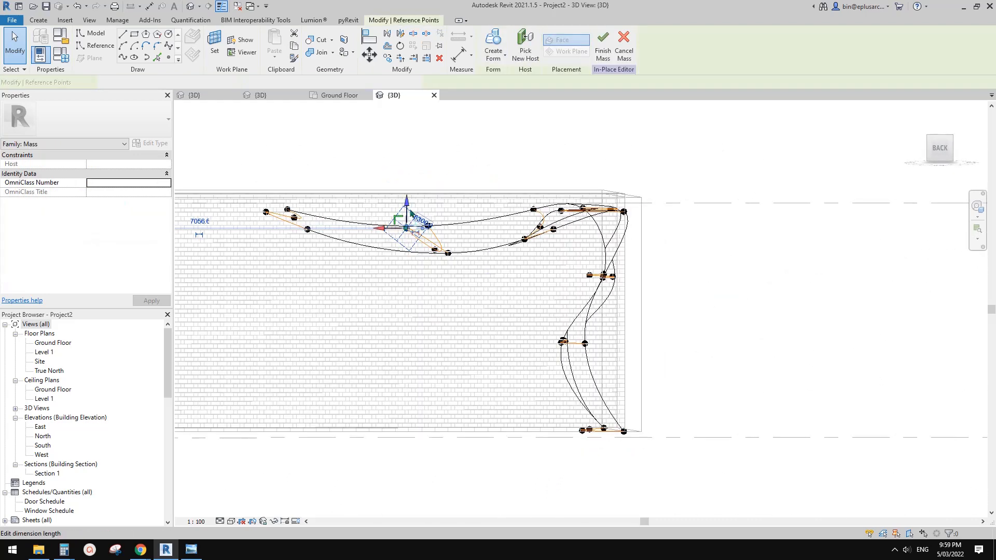
{"action": "left_click_drag", "start_coordinate": [409, 220], "coordinate": [402, 249]}
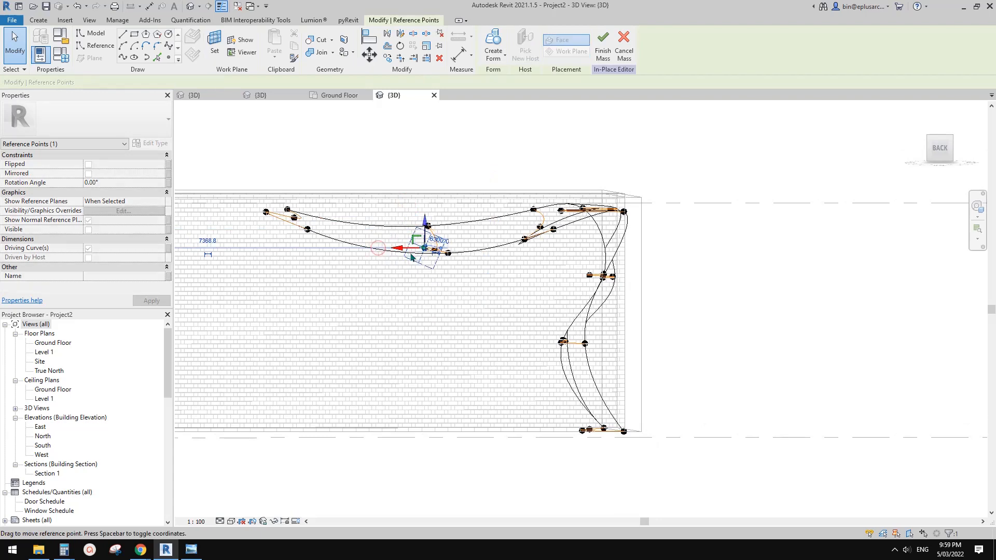
{"action": "mouse_move", "coordinate": [447, 255]}
{"action": "middle_mouse_down", "text": "shift"}
{"action": "mouse_move", "coordinate": [495, 262]}
{"action": "mouse_move", "coordinate": [438, 258]}
{"action": "middle_mouse_up", "text": "shift"}
{"action": "left_click_drag", "start_coordinate": [507, 173], "coordinate": [537, 250]}
{"action": "middle_click_drag", "start_coordinate": [526, 208], "coordinate": [720, 204], "text": "shift"}
{"action": "middle_click_drag", "start_coordinate": [684, 253], "coordinate": [549, 245], "text": "shift"}
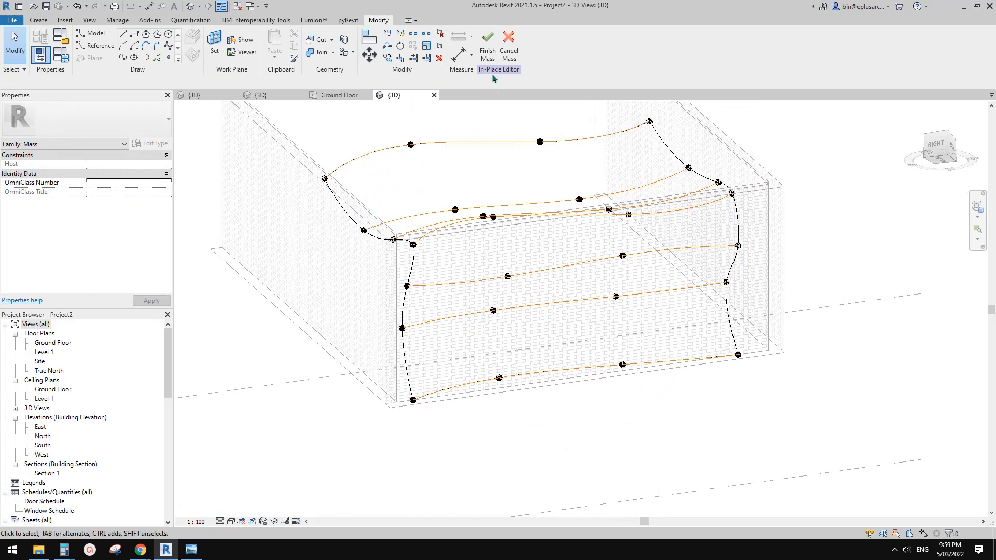
{"action": "middle_click_drag", "start_coordinate": [453, 157], "coordinate": [433, 161]}
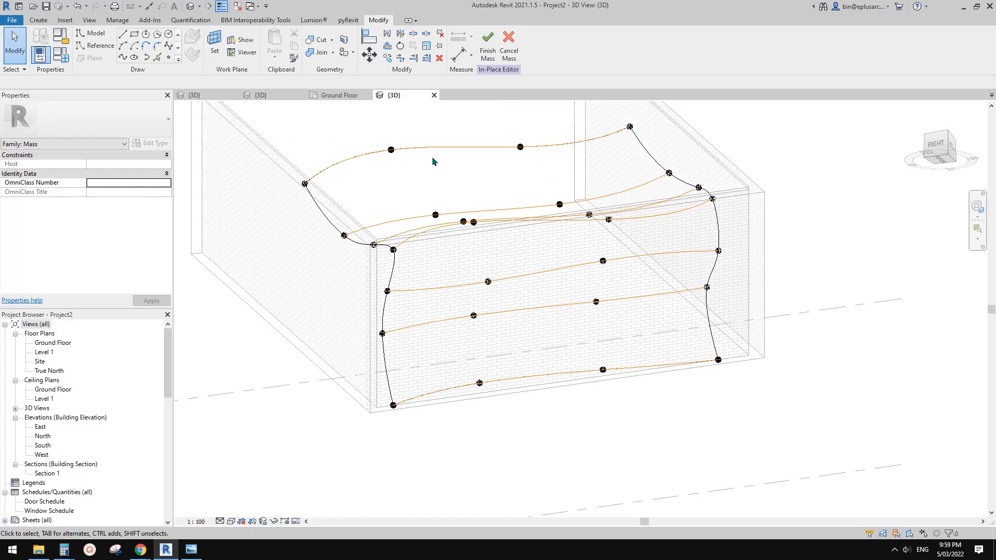
Divide the surface of the wavy wall-to-ceiling form into a UV grid.
{"action": "left_click", "coordinate": [321, 207]}
{"action": "middle_click_drag", "start_coordinate": [487, 195], "coordinate": [458, 202]}
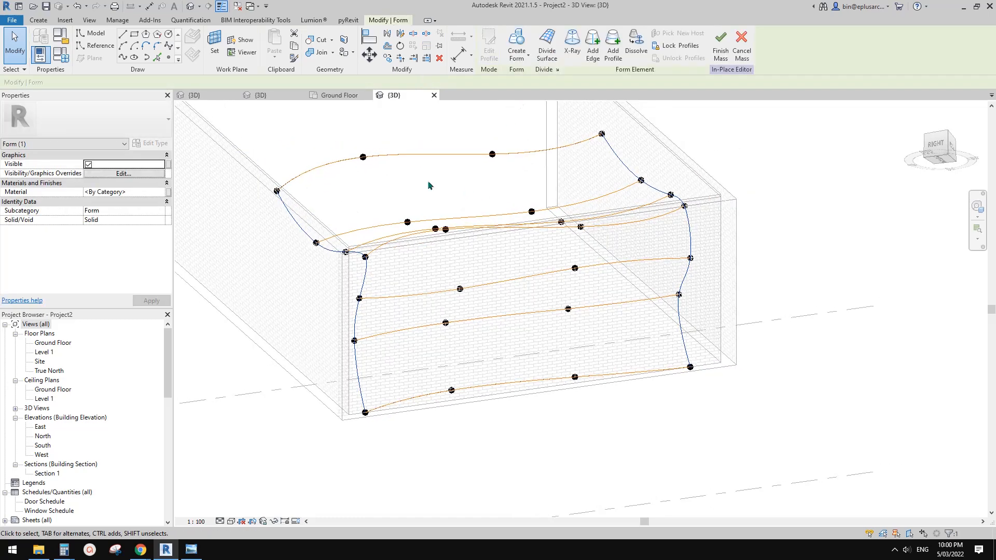
{"action": "left_click", "coordinate": [552, 46]}
{"action": "middle_click_drag", "start_coordinate": [519, 177], "coordinate": [521, 201], "text": "shift"}
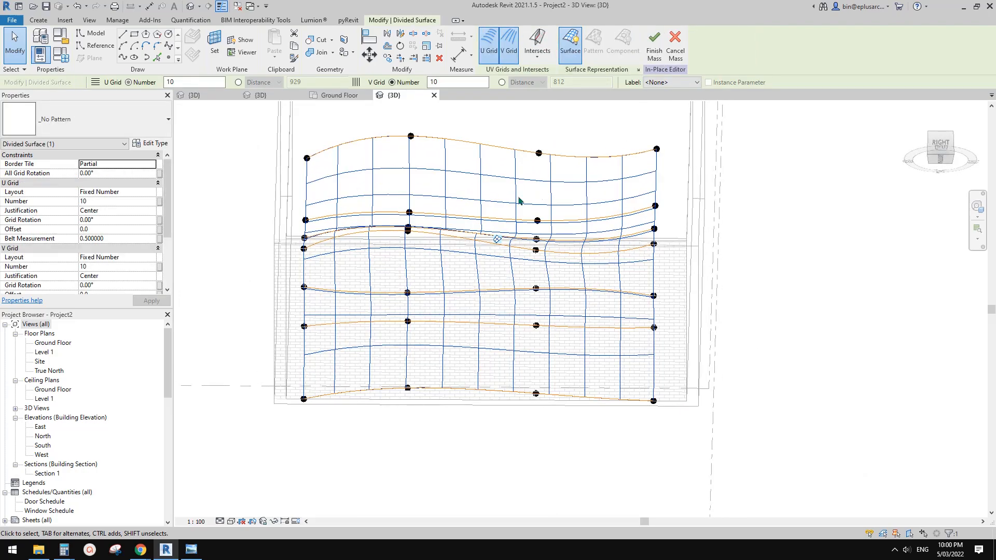
{"action": "middle_click_drag", "start_coordinate": [418, 205], "coordinate": [373, 214], "text": "shift"}
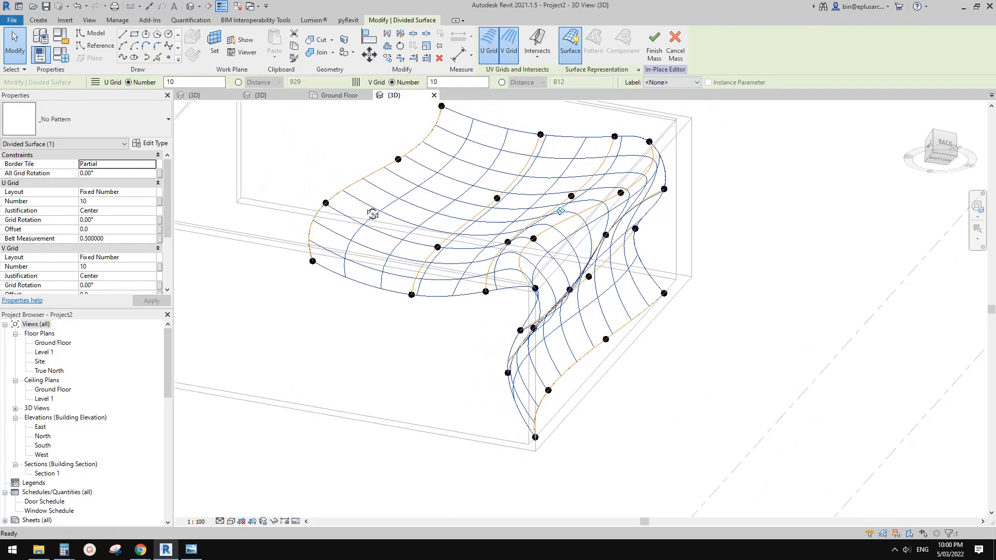
Set the divided surface's U grid number to 4 and check the division along the profile.
{"action": "left_click", "coordinate": [112, 202]}
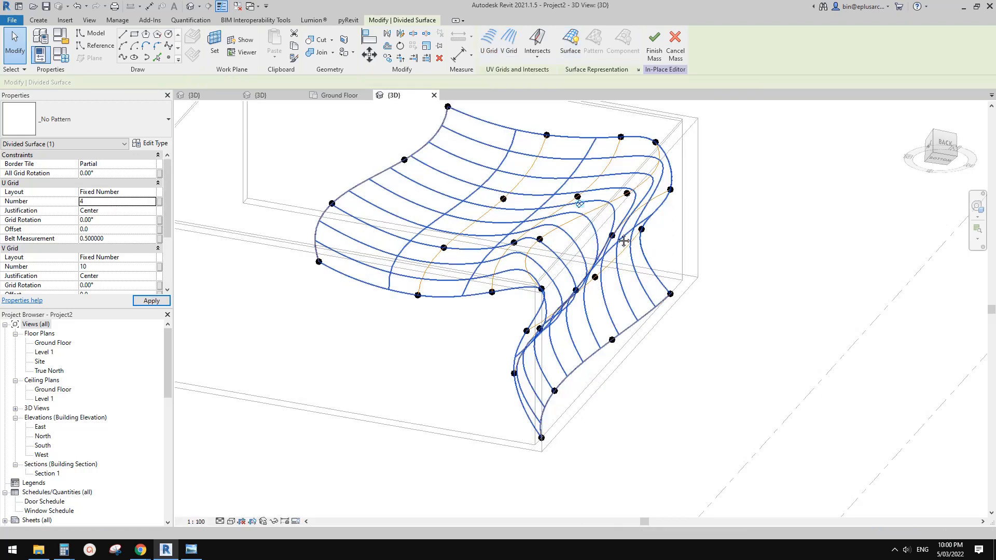
{"action": "middle_click_drag", "start_coordinate": [570, 246], "coordinate": [589, 291], "text": "shift"}
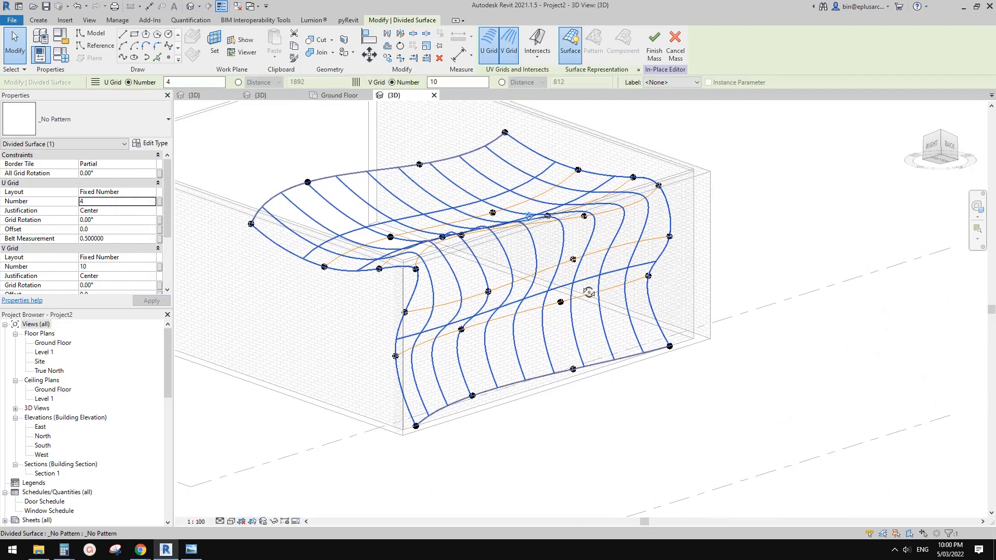
{"action": "middle_click_drag", "start_coordinate": [593, 341], "coordinate": [575, 369], "text": "shift"}
{"action": "middle_click_drag", "start_coordinate": [539, 315], "coordinate": [519, 404], "text": "shift"}
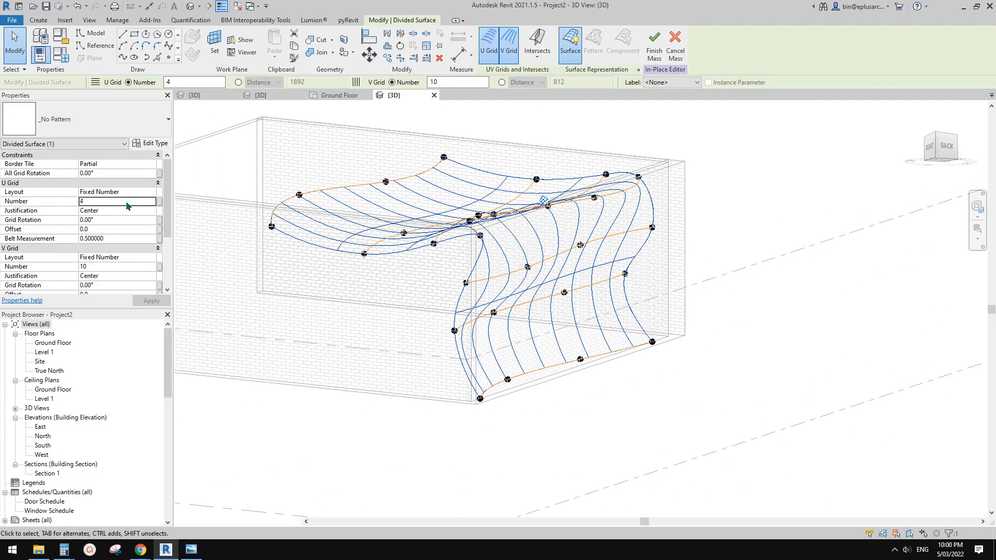
Set the divided surface's U grid number to 5, then raise it to 6, checking how the divisions follow the curves.
{"action": "left_click", "coordinate": [127, 202]}
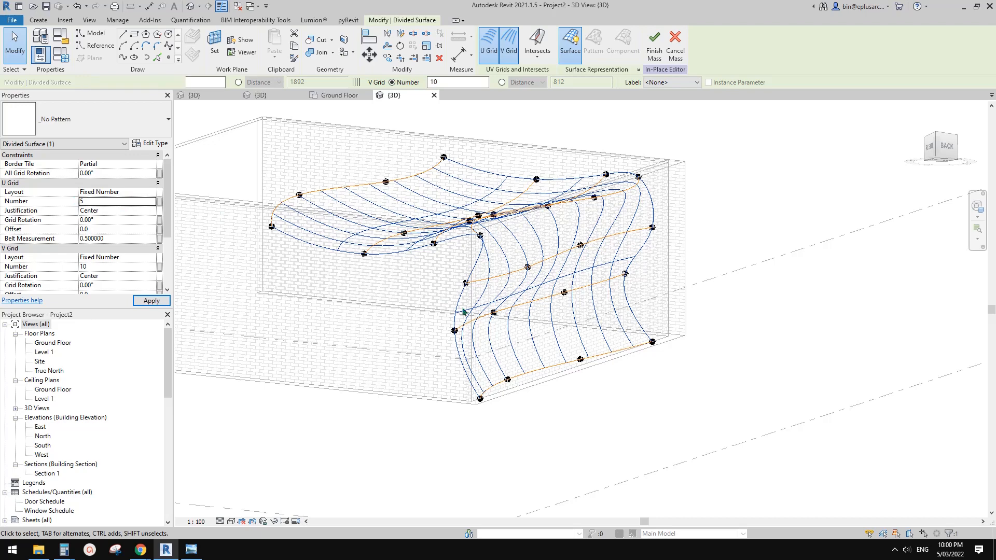
{"action": "middle_click_drag", "start_coordinate": [463, 312], "coordinate": [426, 330], "text": "shift"}
{"action": "middle_click_drag", "start_coordinate": [595, 382], "coordinate": [570, 326], "text": "shift"}
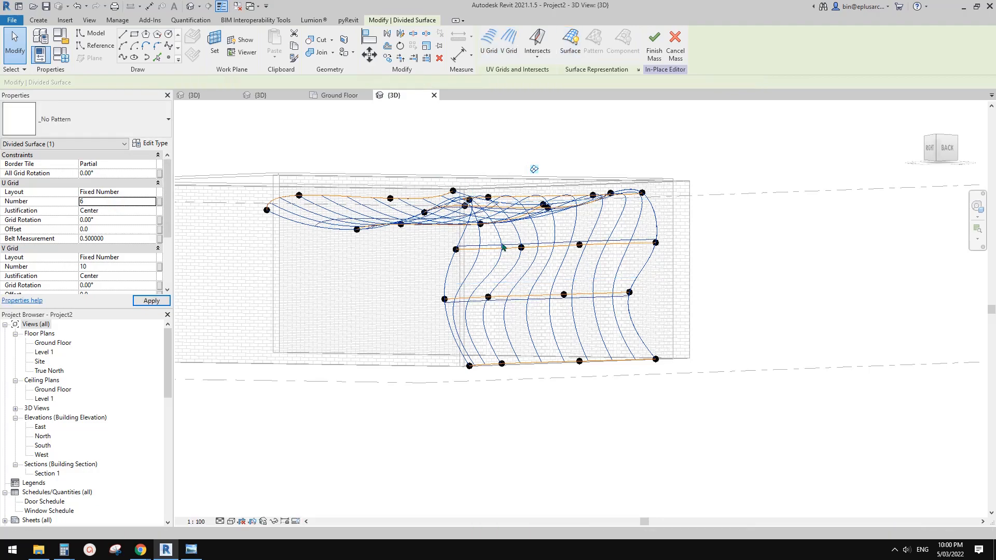
{"action": "middle_click_drag", "start_coordinate": [502, 244], "coordinate": [470, 214], "text": "shift"}
{"action": "mouse_move", "coordinate": [540, 287]}
{"action": "middle_mouse_down", "text": "shift"}
{"action": "mouse_move", "coordinate": [591, 290]}
{"action": "mouse_move", "coordinate": [527, 299]}
{"action": "middle_mouse_up", "text": "shift"}
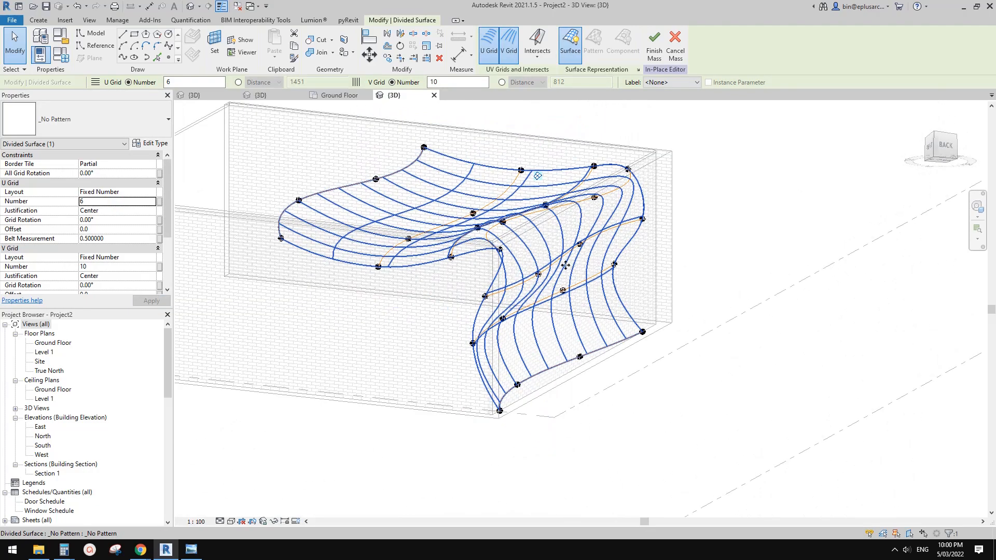
{"action": "middle_click_drag", "start_coordinate": [561, 264], "coordinate": [546, 249], "text": "shift"}
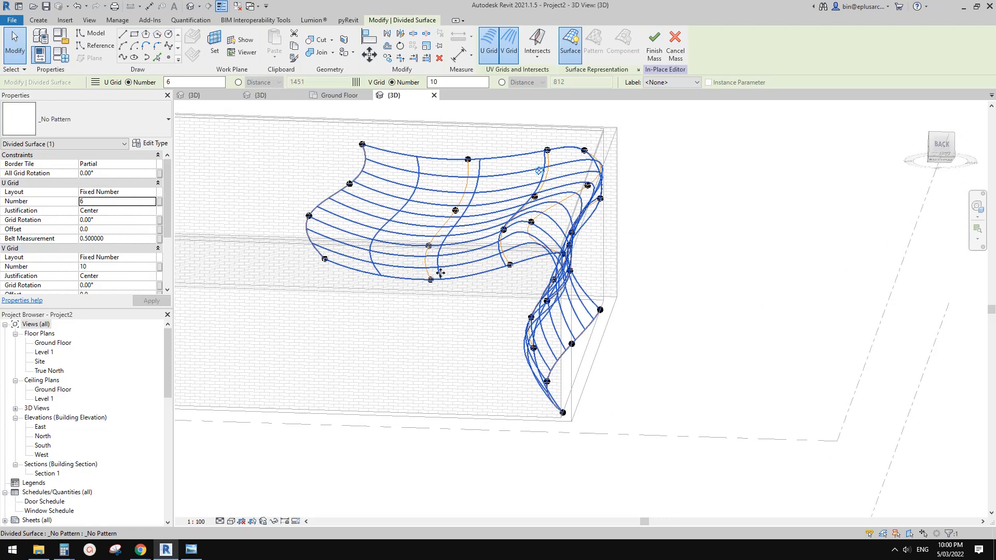
{"action": "mouse_move", "coordinate": [378, 243]}
{"action": "middle_mouse_down", "text": "shift"}
{"action": "mouse_move", "coordinate": [416, 289]}
{"action": "mouse_move", "coordinate": [351, 318]}
{"action": "mouse_move", "coordinate": [381, 259]}
{"action": "middle_mouse_up", "text": "shift"}
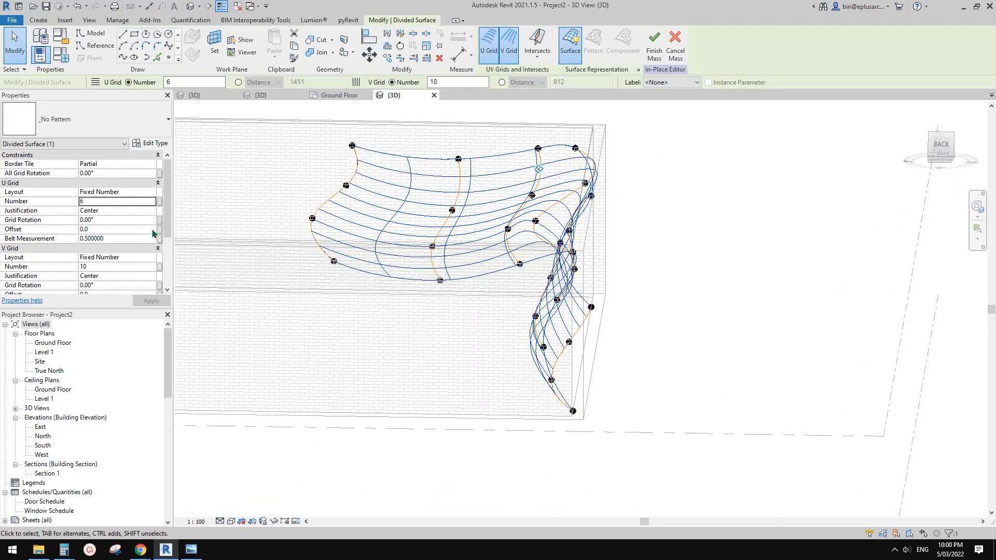
{"action": "mouse_move", "coordinate": [467, 264]}
{"action": "middle_mouse_down", "text": "shift"}
{"action": "mouse_move", "coordinate": [482, 329]}
{"action": "mouse_move", "coordinate": [469, 322]}
{"action": "mouse_move", "coordinate": [467, 262]}
{"action": "mouse_move", "coordinate": [460, 289]}
{"action": "mouse_move", "coordinate": [467, 251]}
{"action": "mouse_move", "coordinate": [467, 325]}
{"action": "mouse_move", "coordinate": [449, 219]}
{"action": "mouse_move", "coordinate": [461, 218]}
{"action": "middle_mouse_up", "text": "shift"}
{"action": "mouse_move", "coordinate": [462, 253]}
{"action": "middle_mouse_down", "text": "shift"}
{"action": "mouse_move", "coordinate": [500, 207]}
{"action": "mouse_move", "coordinate": [587, 310]}
{"action": "mouse_move", "coordinate": [655, 301]}
{"action": "mouse_move", "coordinate": [654, 331]}
{"action": "middle_mouse_up", "text": "shift"}
Change the divided surface's V grid layout to Fixed Distance with a distance of 200.
{"action": "scroll", "coordinate": [124, 266], "scroll_direction": "down", "scroll_amount": 2}
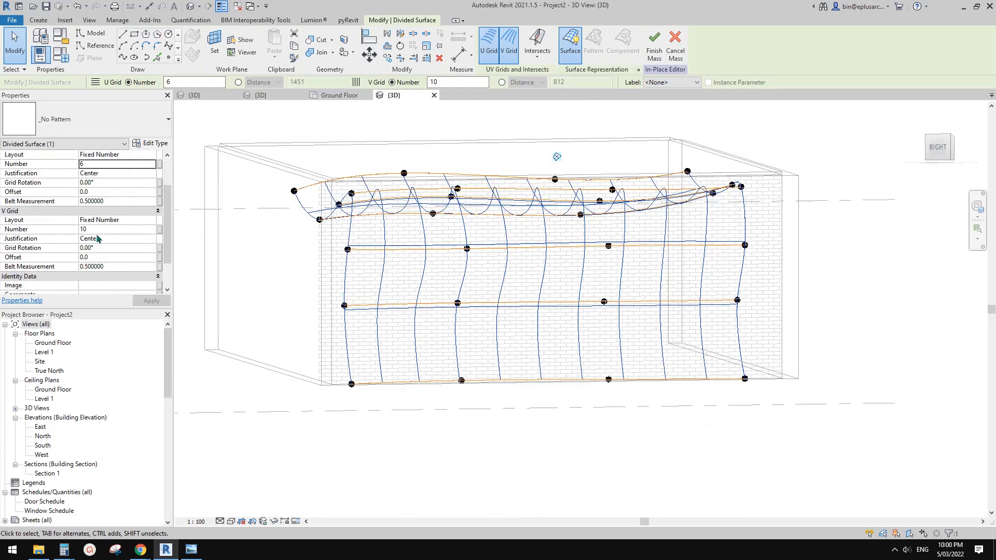
{"action": "left_click", "coordinate": [145, 223]}
{"action": "left_click", "coordinate": [152, 222]}
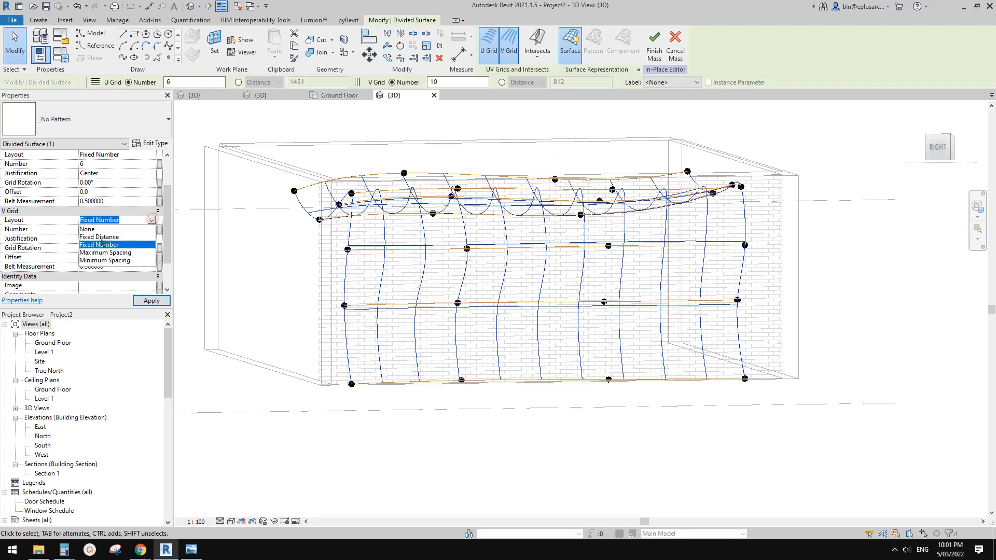
{"action": "left_click", "coordinate": [94, 228]}
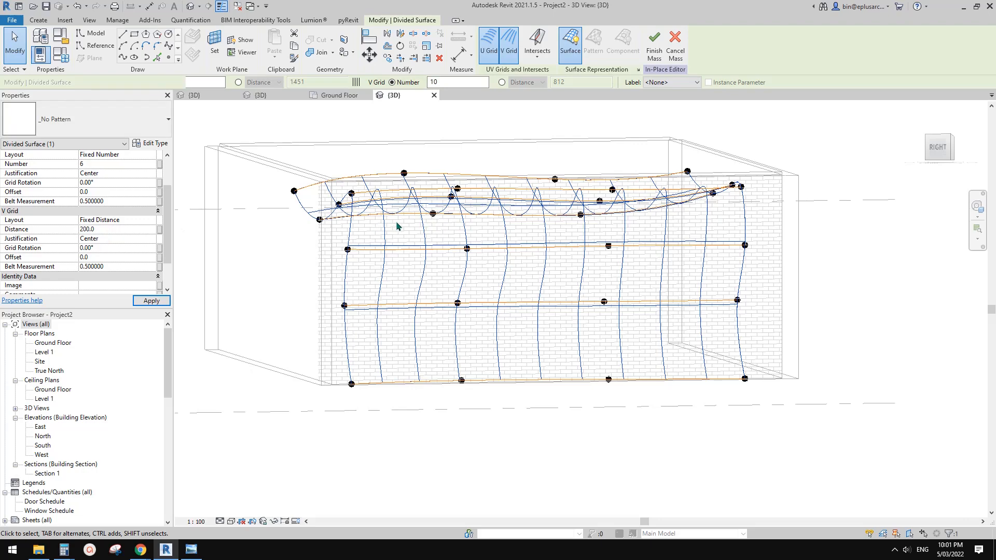
{"action": "middle_click_drag", "start_coordinate": [477, 256], "coordinate": [428, 250]}
{"action": "scroll", "coordinate": [511, 306], "scroll_direction": "up", "scroll_amount": 3}
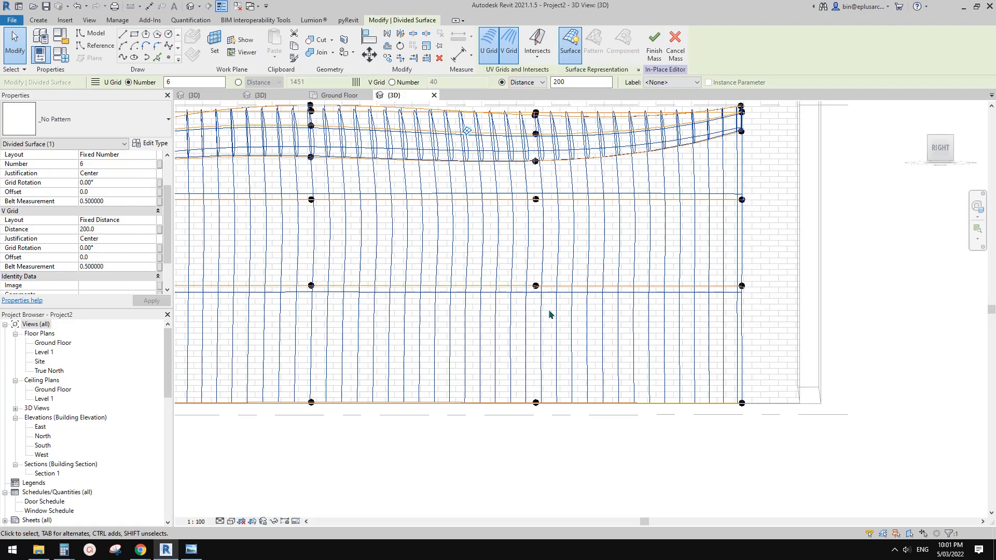
{"action": "middle_click_drag", "start_coordinate": [546, 314], "coordinate": [441, 262], "text": "shift"}
{"action": "scroll", "coordinate": [440, 263], "scroll_direction": "down", "scroll_amount": 1}
{"action": "scroll", "coordinate": [493, 255], "scroll_direction": "up", "scroll_amount": 1}
{"action": "middle_click_drag", "start_coordinate": [504, 250], "coordinate": [468, 256]}
{"action": "key", "text": "Escape"}
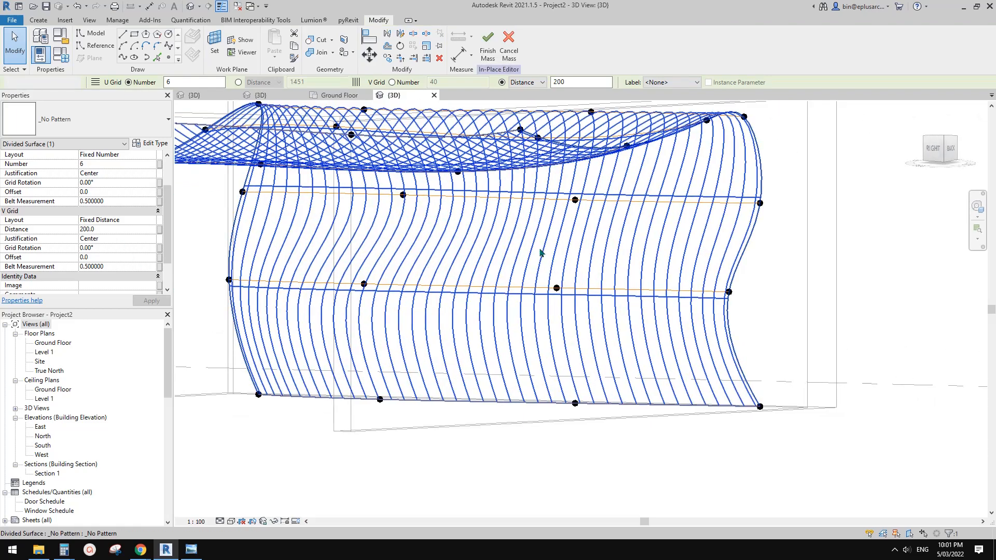
Turn on the display of nodes in the divided surface's surface representation.
{"action": "left_click", "coordinate": [534, 249]}
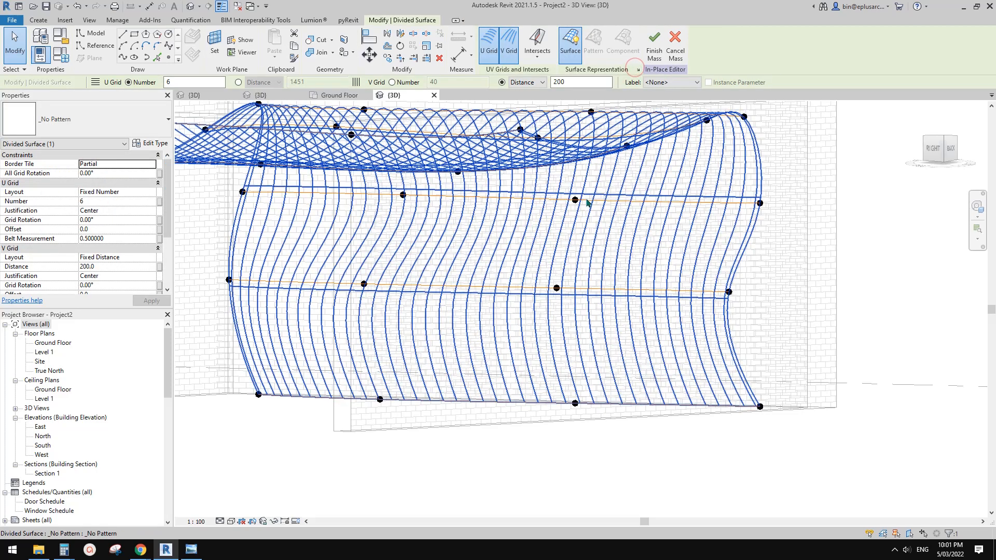
{"action": "left_click", "coordinate": [638, 70]}
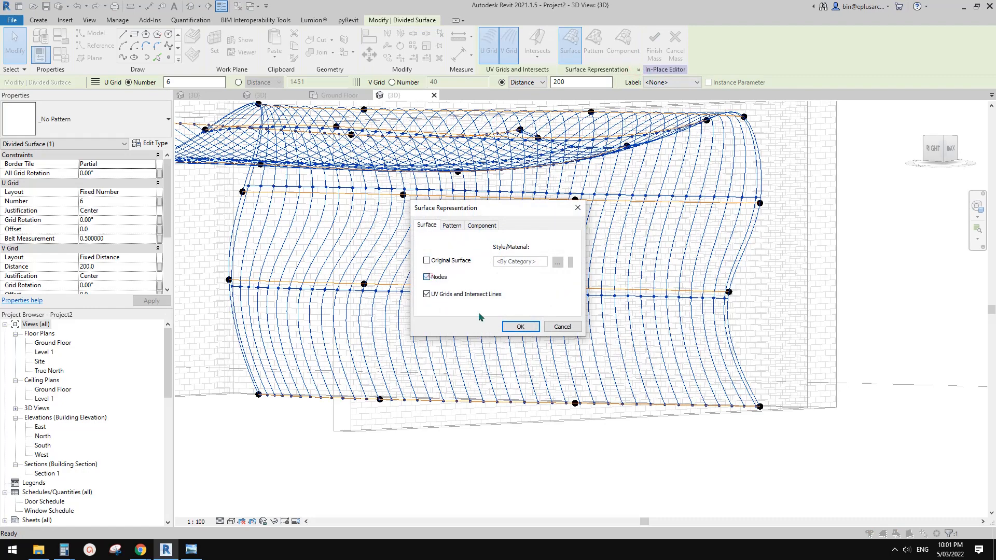
{"action": "left_click", "coordinate": [521, 326]}
{"action": "scroll", "coordinate": [444, 123], "scroll_direction": "down", "scroll_amount": 2}
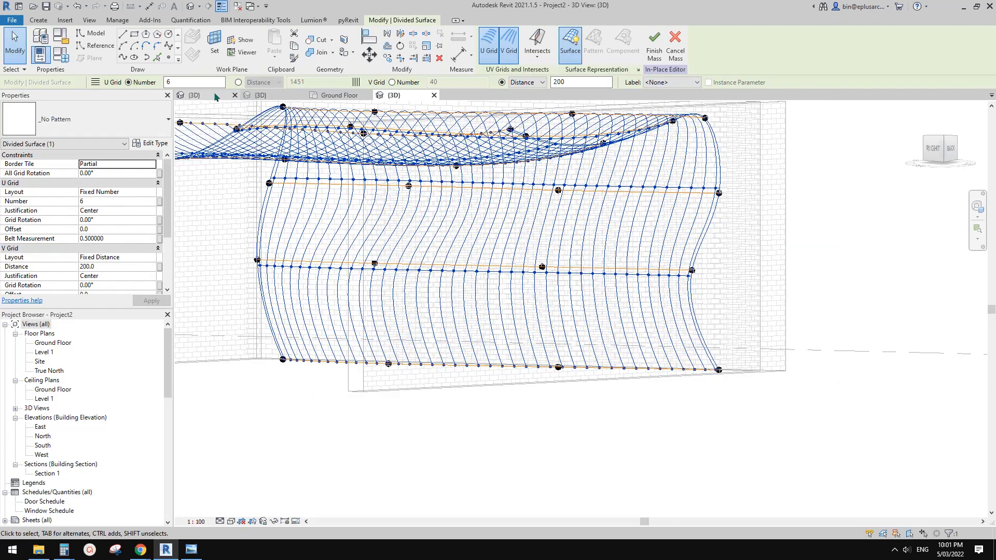
Load the adaptive beam family Family6 into Project2.
{"action": "left_click", "coordinate": [215, 97]}
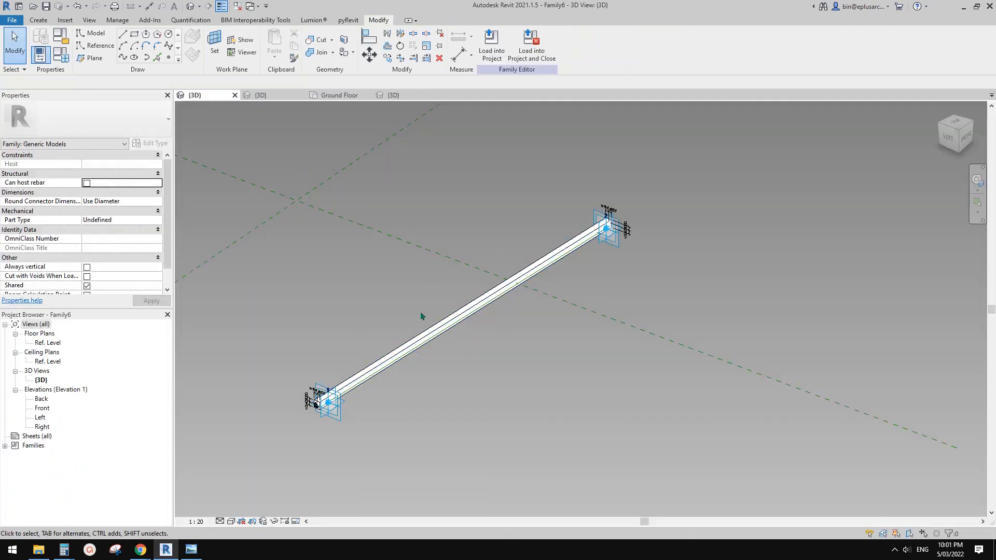
{"action": "left_click", "coordinate": [479, 59]}
{"action": "left_click", "coordinate": [431, 220]}
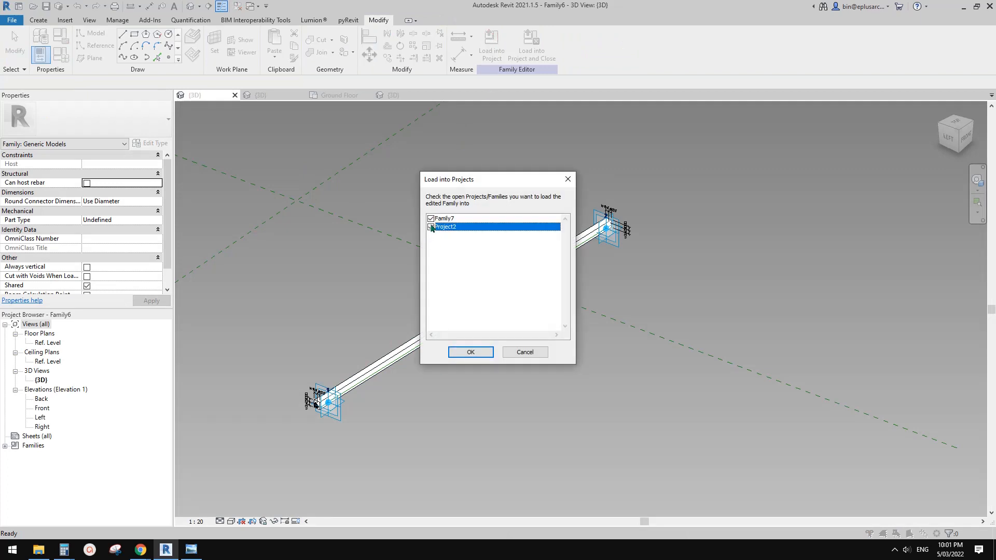
{"action": "left_click", "coordinate": [472, 353]}
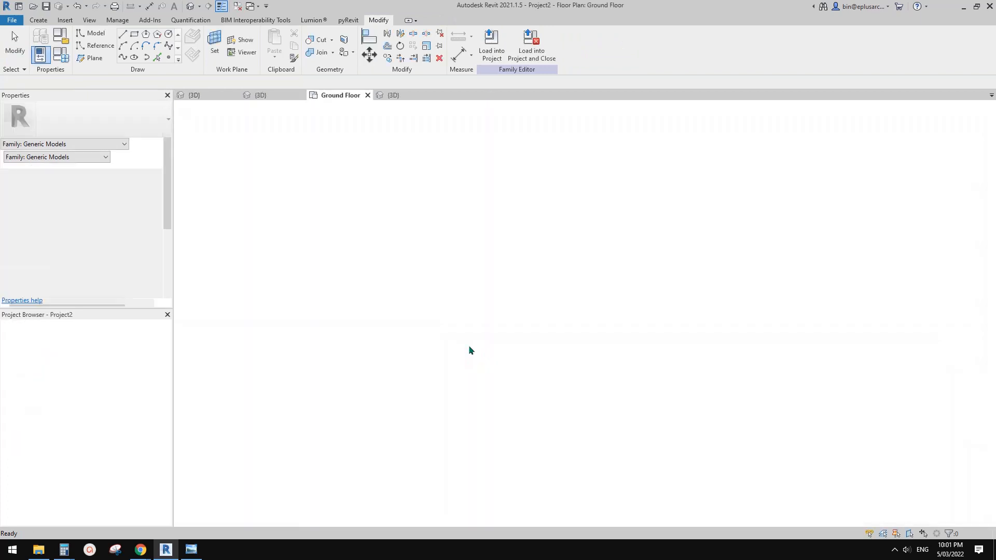
Place one Family6 beam in the 3D view from a base node to the node above it on the lowest intermediate grid line.
{"action": "scroll", "coordinate": [402, 311], "scroll_direction": "up", "scroll_amount": 2}
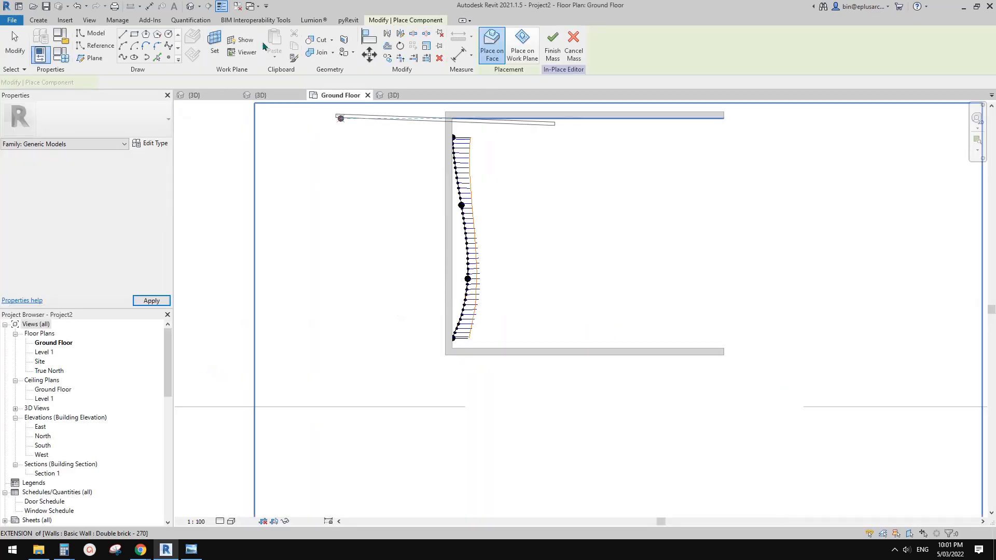
{"action": "left_click", "coordinate": [191, 6]}
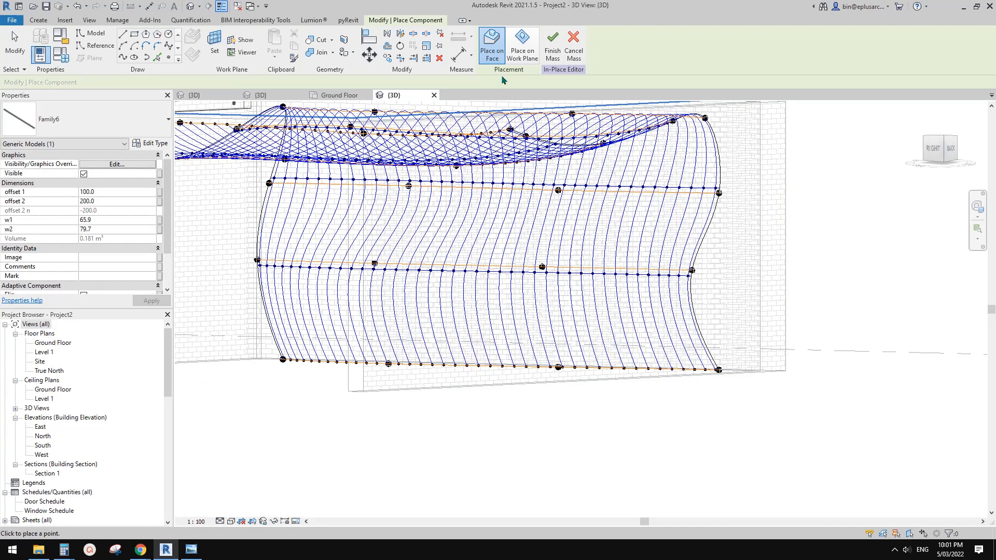
{"action": "scroll", "coordinate": [513, 383], "scroll_direction": "up", "scroll_amount": 4}
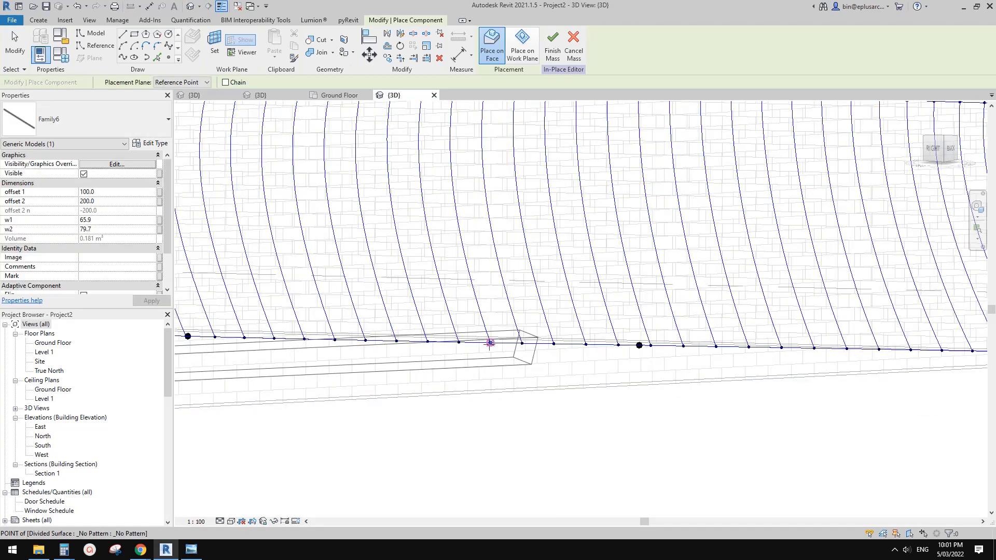
{"action": "middle_click_drag", "start_coordinate": [491, 285], "coordinate": [488, 379]}
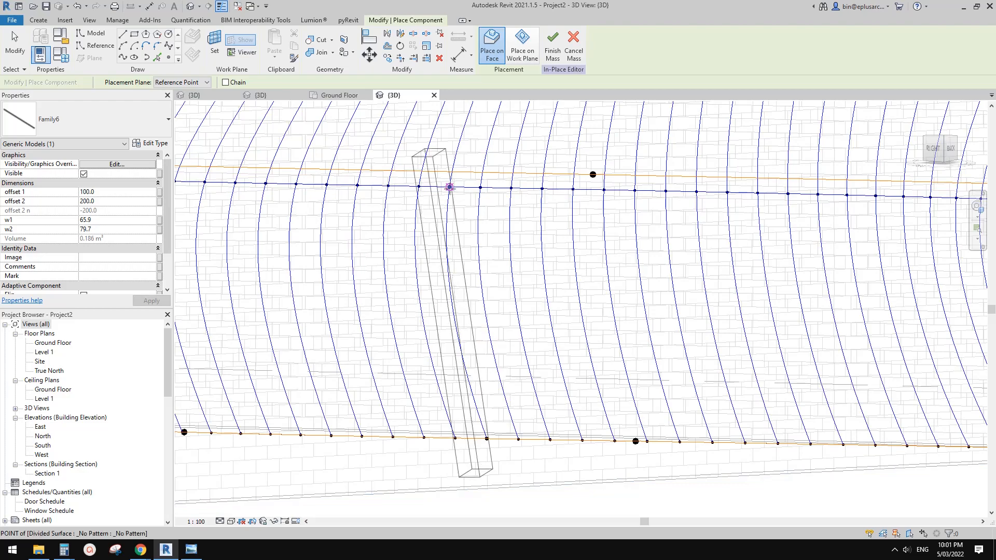
{"action": "left_click", "coordinate": [450, 187]}
{"action": "key", "text": "Escape"}
{"action": "key", "text": "Escape"}
Set the placed beam's w1 to 50 and its w2 to 100.
{"action": "left_click", "coordinate": [445, 218]}
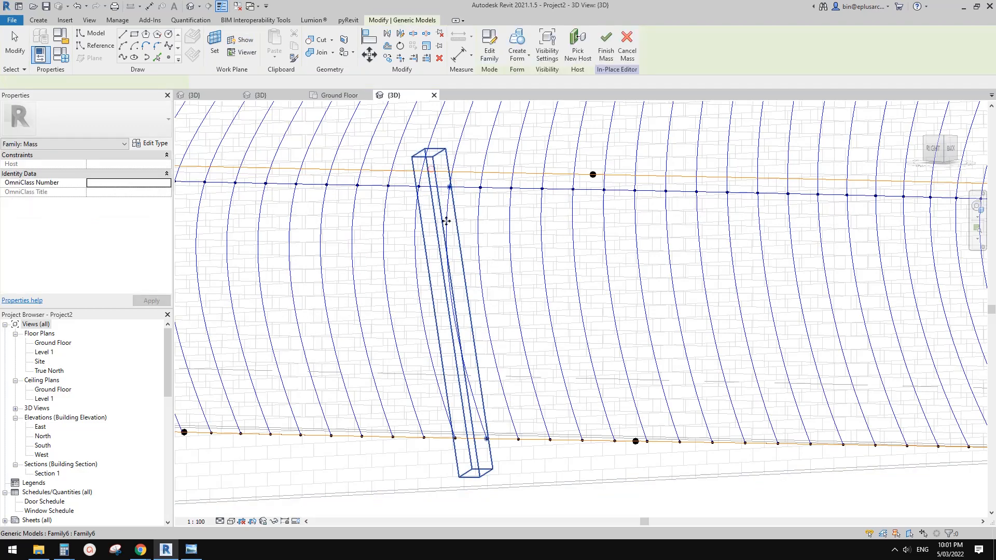
{"action": "scroll", "coordinate": [448, 244], "scroll_direction": "down", "scroll_amount": 1}
{"action": "middle_click_drag", "start_coordinate": [453, 294], "coordinate": [410, 229], "text": "shift"}
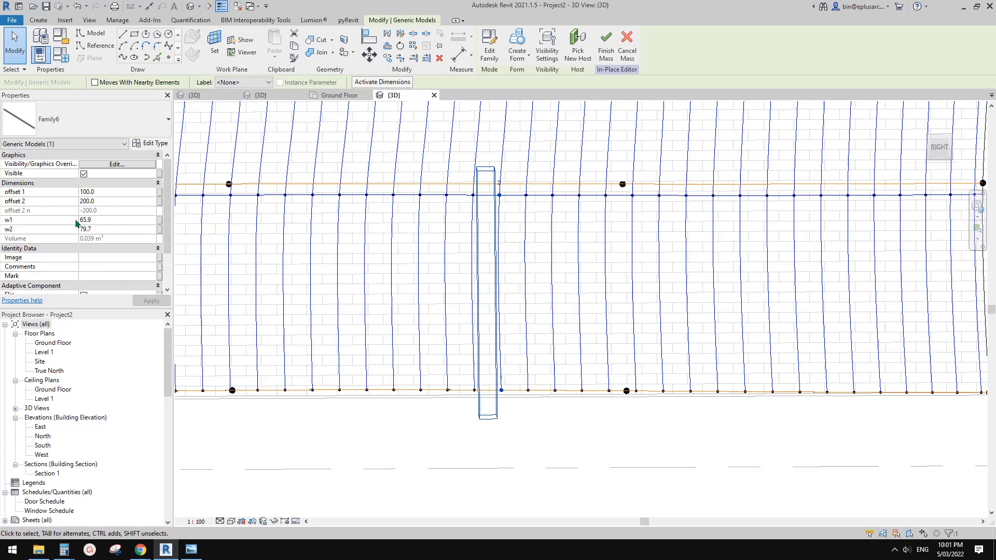
{"action": "left_click", "coordinate": [103, 223]}
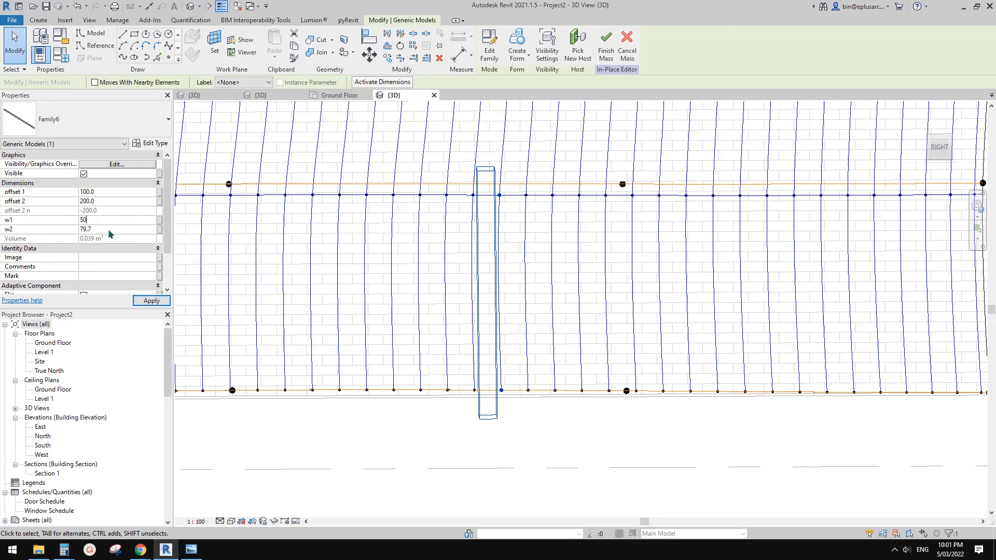
{"action": "left_click", "coordinate": [108, 229]}
{"action": "type", "text": "100"}
{"action": "scroll", "coordinate": [495, 227], "scroll_direction": "up", "scroll_amount": 1}
{"action": "middle_click_drag", "start_coordinate": [484, 226], "coordinate": [480, 235]}
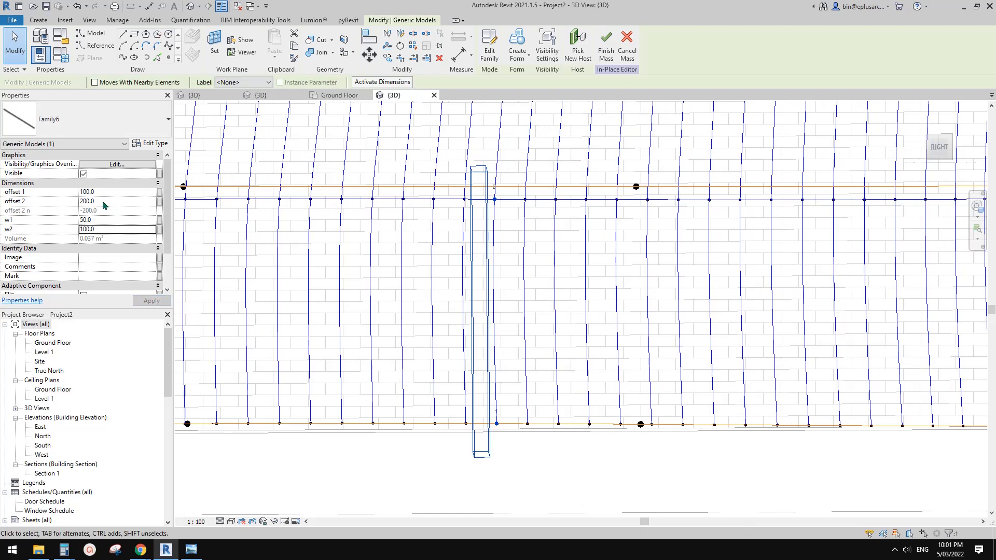
Set the placed beam's offset 1 to 50.
{"action": "left_click", "coordinate": [102, 196]}
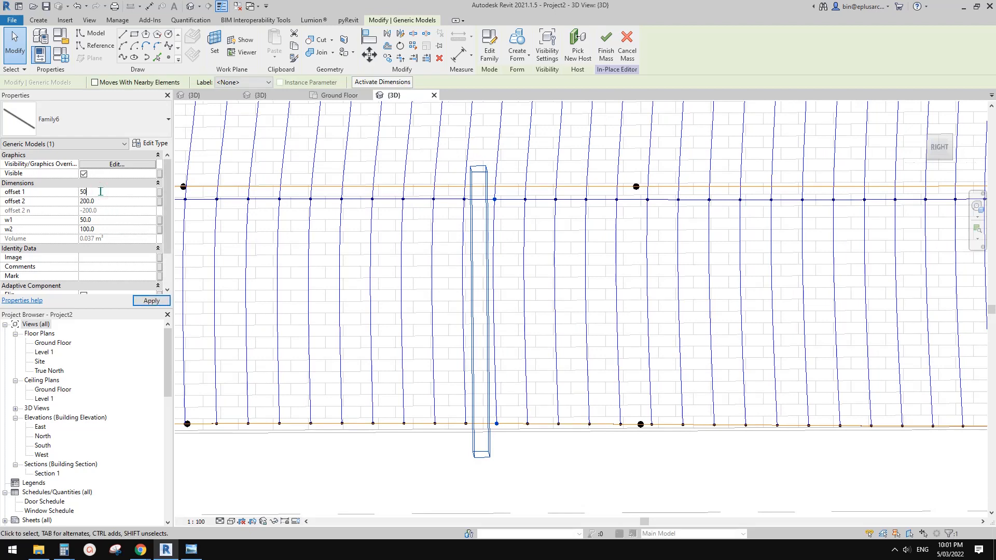
{"action": "mouse_move", "coordinate": [514, 241]}
{"action": "middle_mouse_down", "text": "shift"}
{"action": "mouse_move", "coordinate": [507, 179]}
{"action": "mouse_move", "coordinate": [533, 246]}
{"action": "mouse_move", "coordinate": [504, 278]}
{"action": "mouse_move", "coordinate": [516, 291]}
{"action": "mouse_move", "coordinate": [506, 260]}
{"action": "middle_mouse_up", "text": "shift"}
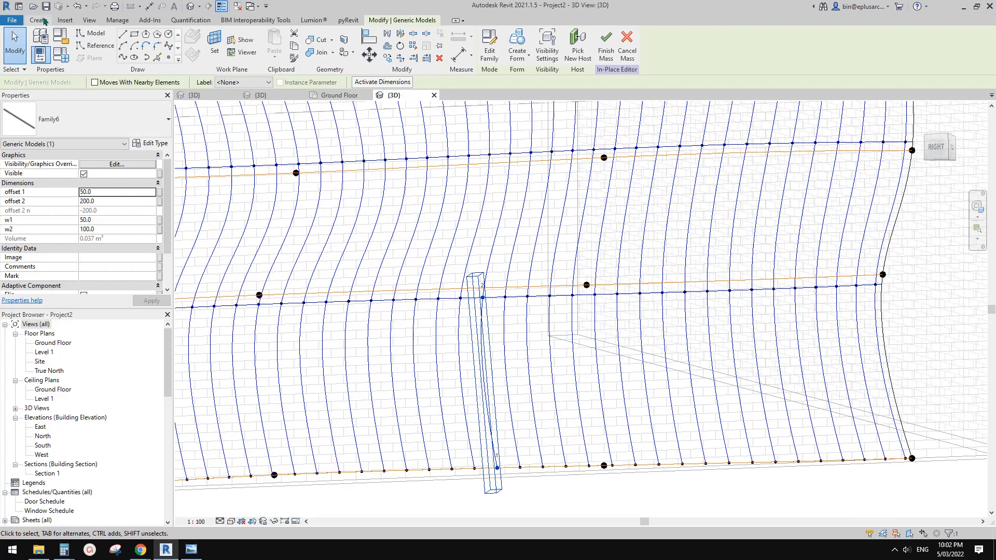
Place three more Family6 beams: one beside the first at the base, and two above between the lower two intermediate grid lines.
{"action": "left_click", "coordinate": [44, 20]}
{"action": "left_click", "coordinate": [280, 46]}
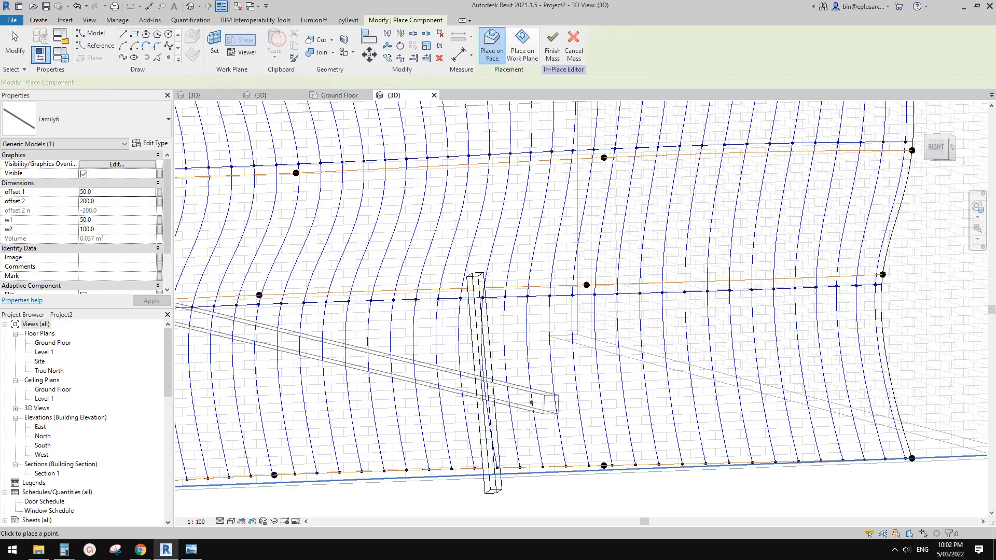
{"action": "left_click", "coordinate": [520, 468]}
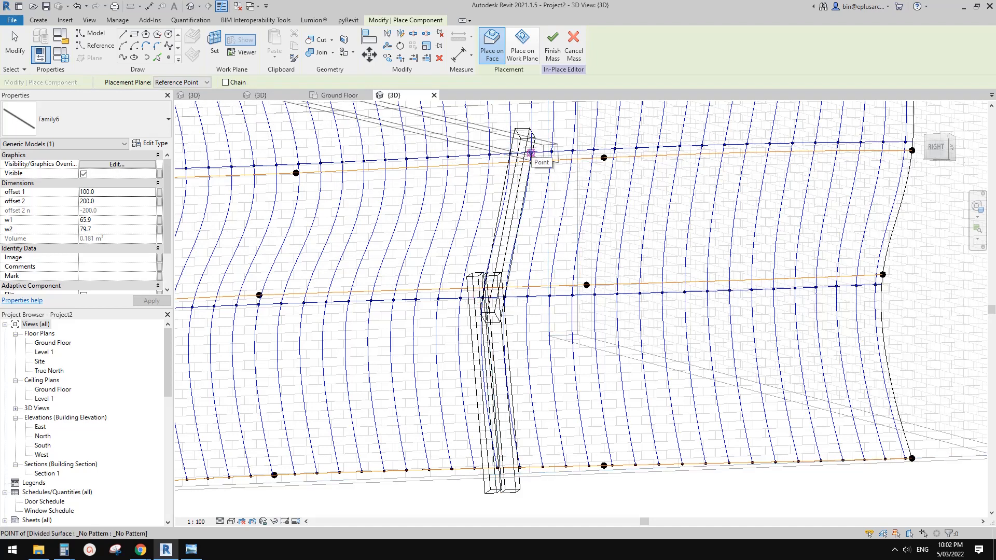
{"action": "left_click", "coordinate": [530, 153]}
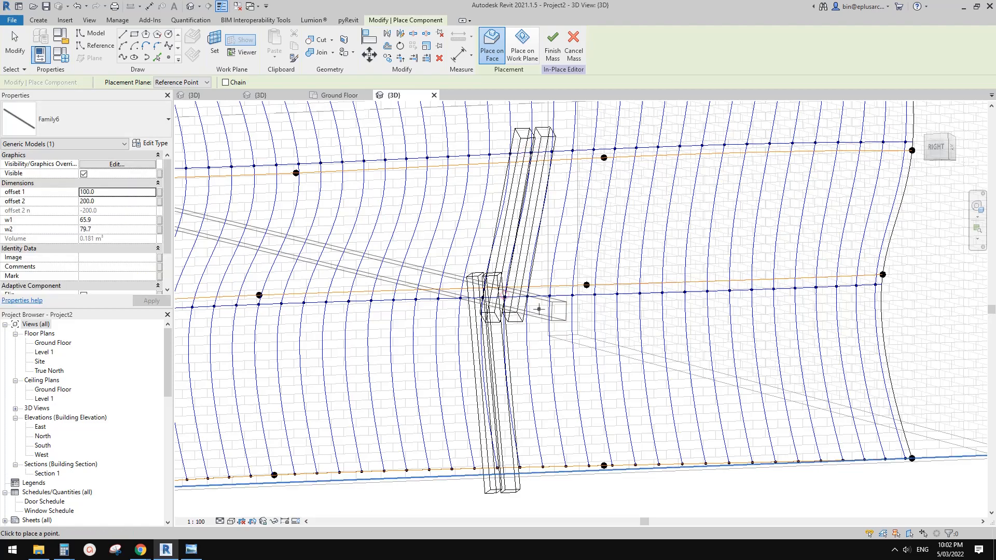
{"action": "key", "text": "Escape"}
{"action": "mouse_move", "coordinate": [525, 295]}
{"action": "middle_mouse_down"}
{"action": "mouse_move", "coordinate": [513, 304]}
{"action": "mouse_move", "coordinate": [557, 331]}
{"action": "middle_mouse_up"}
Shade the 3D view and match the three new beams to the properties of the first edited beam.
{"action": "key", "text": "d"}
{"action": "middle_click_drag", "start_coordinate": [537, 320], "coordinate": [528, 292]}
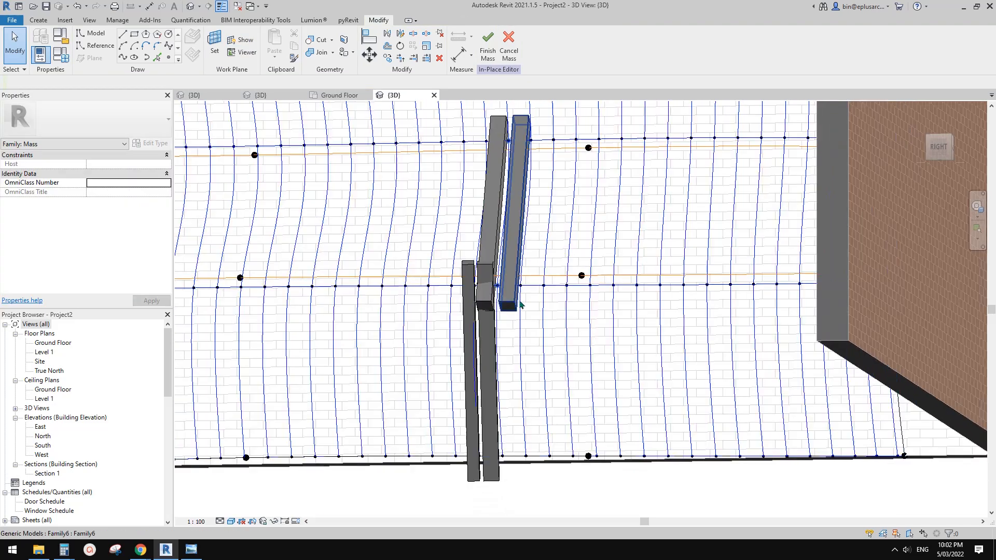
{"action": "key", "text": "a"}
{"action": "left_click", "coordinate": [485, 343]}
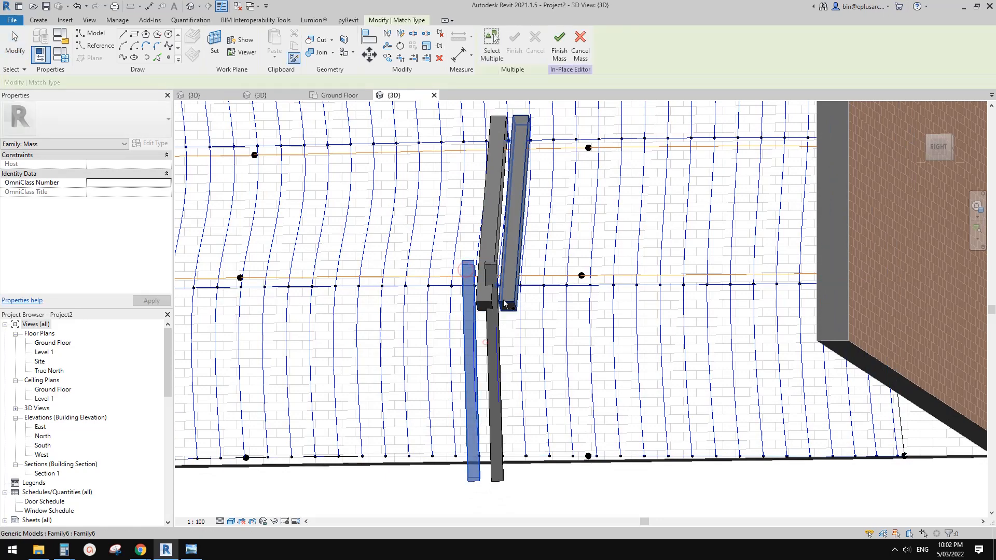
{"action": "left_click", "coordinate": [508, 284]}
{"action": "mouse_move", "coordinate": [524, 296]}
{"action": "middle_mouse_down", "text": "shift"}
{"action": "mouse_move", "coordinate": [563, 225]}
{"action": "mouse_move", "coordinate": [517, 296]}
{"action": "mouse_move", "coordinate": [506, 356]}
{"action": "mouse_move", "coordinate": [446, 361]}
{"action": "mouse_move", "coordinate": [555, 364]}
{"action": "mouse_move", "coordinate": [507, 319]}
{"action": "middle_mouse_up", "text": "shift"}
{"action": "key", "text": "Escape"}
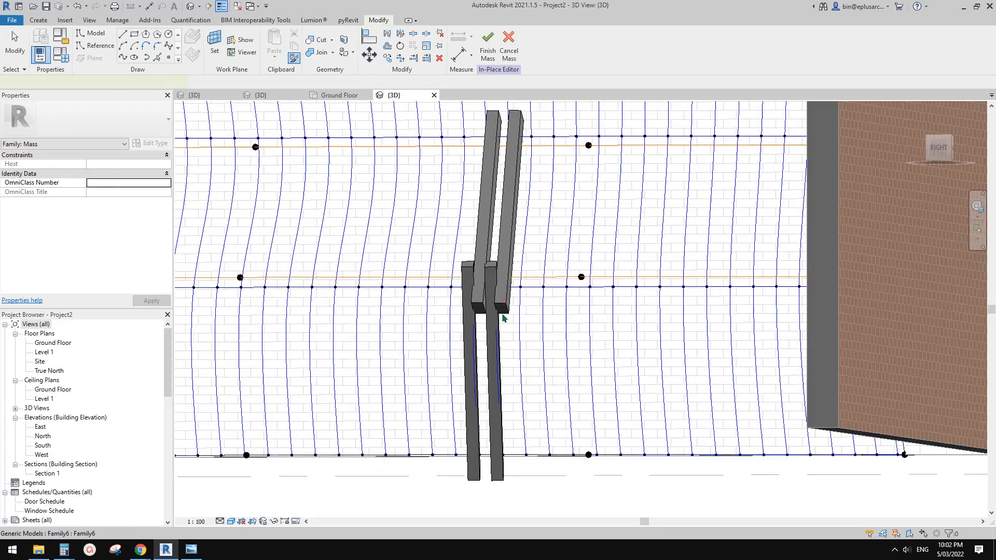
{"action": "key", "text": "Escape"}
Repeat the four beams across the divided surface and finish the in-place mass.
{"action": "left_click", "coordinate": [502, 309]}
{"action": "left_click", "coordinate": [480, 294], "text": "ctrl"}
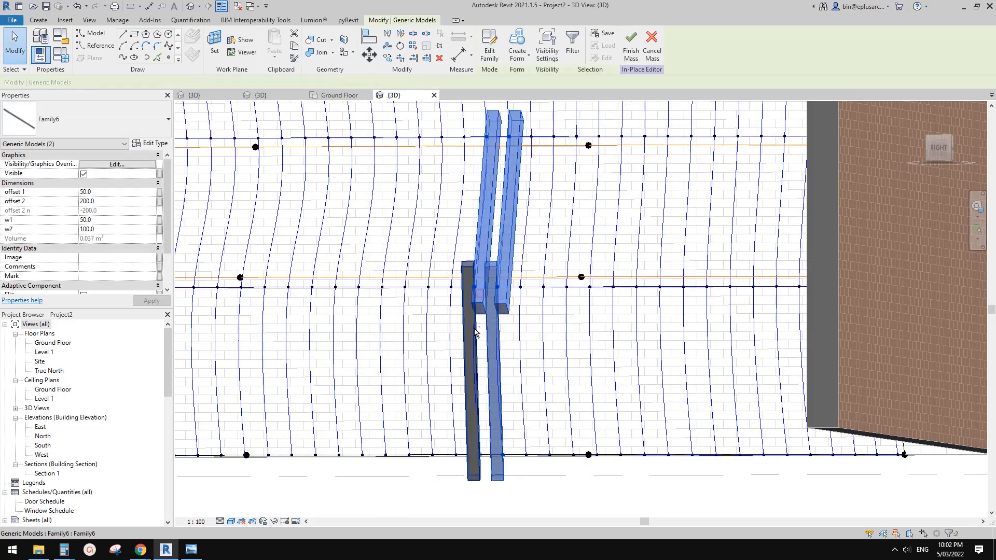
{"action": "left_click", "coordinate": [472, 328], "text": "ctrl"}
{"action": "middle_click_drag", "start_coordinate": [512, 343], "coordinate": [507, 303]}
{"action": "key", "text": "a"}
{"action": "key", "text": "r"}
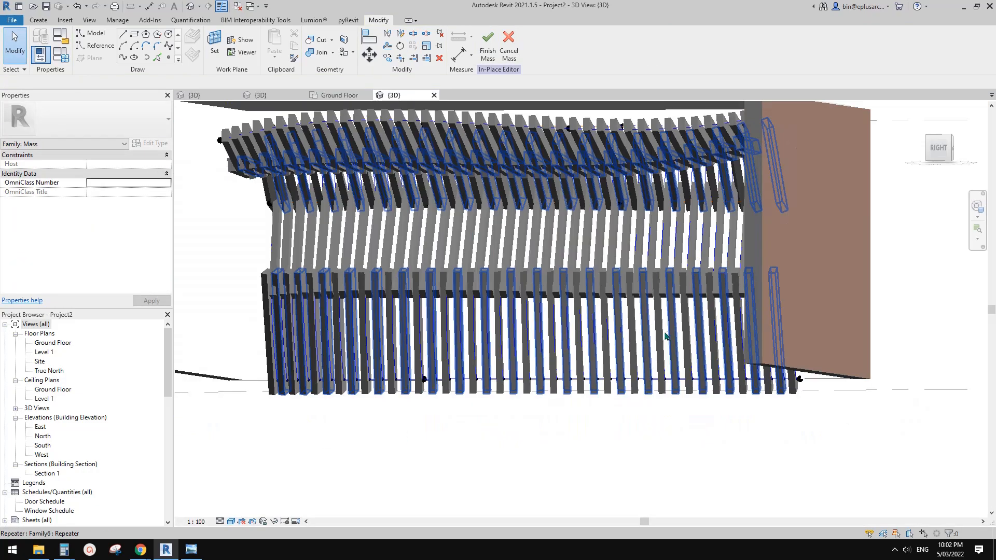
{"action": "middle_click_drag", "start_coordinate": [664, 336], "coordinate": [555, 276], "text": "shift"}
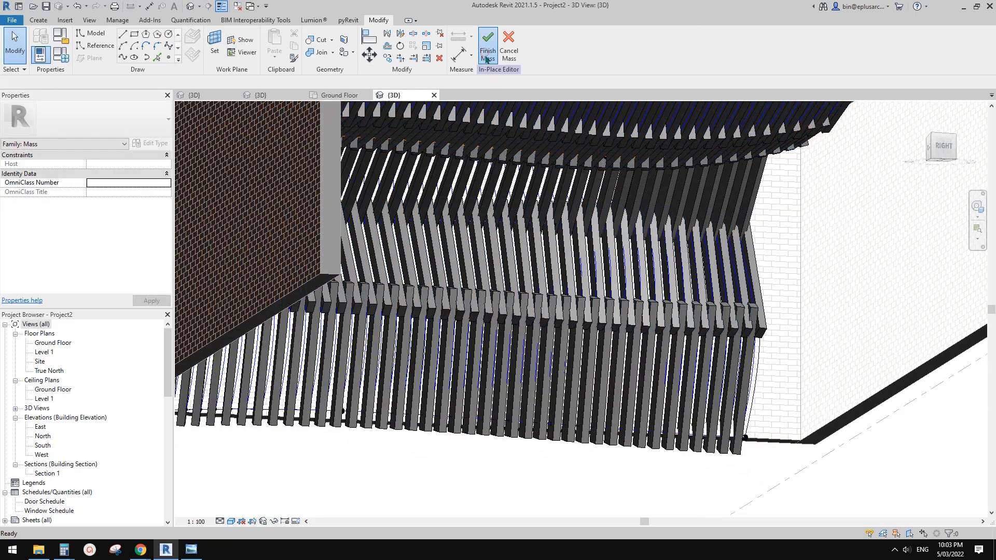
{"action": "left_click", "coordinate": [490, 73]}
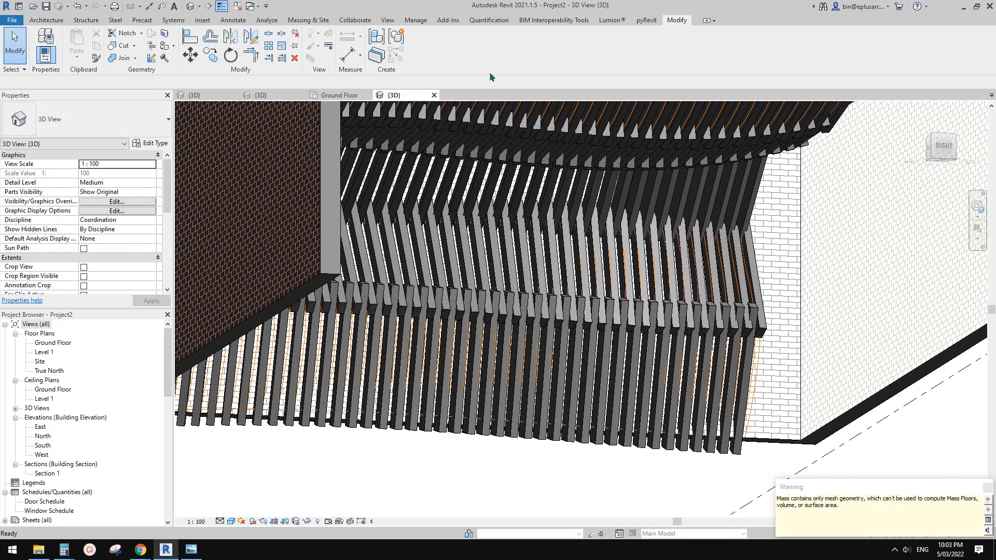
Examine the finished slatted mass from several angles, checking how the slats run along the wall and ceiling.
{"action": "middle_click_drag", "start_coordinate": [549, 291], "coordinate": [511, 265], "text": "shift"}
{"action": "scroll", "coordinate": [516, 297], "scroll_direction": "up", "scroll_amount": 2}
{"action": "left_click", "coordinate": [517, 297]}
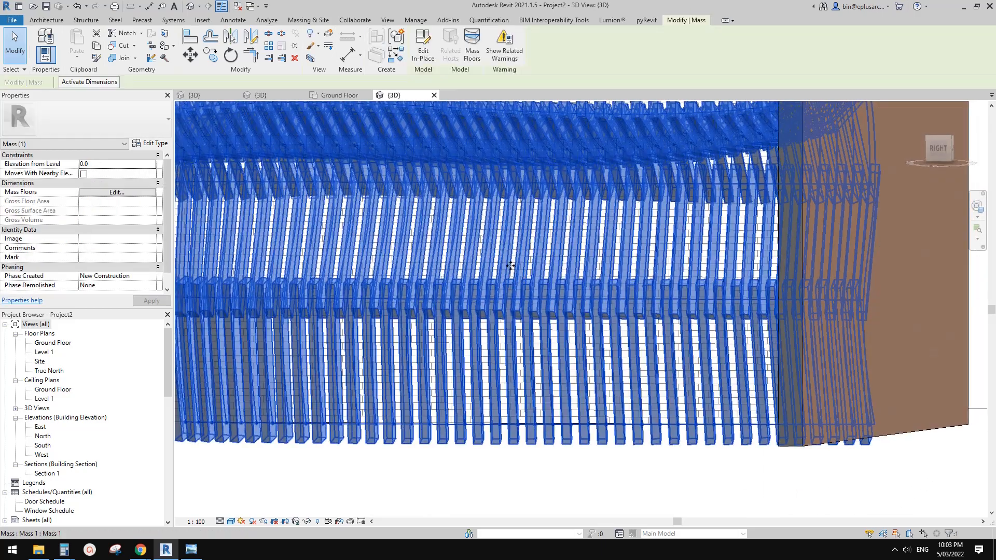
{"action": "key", "text": "Escape"}
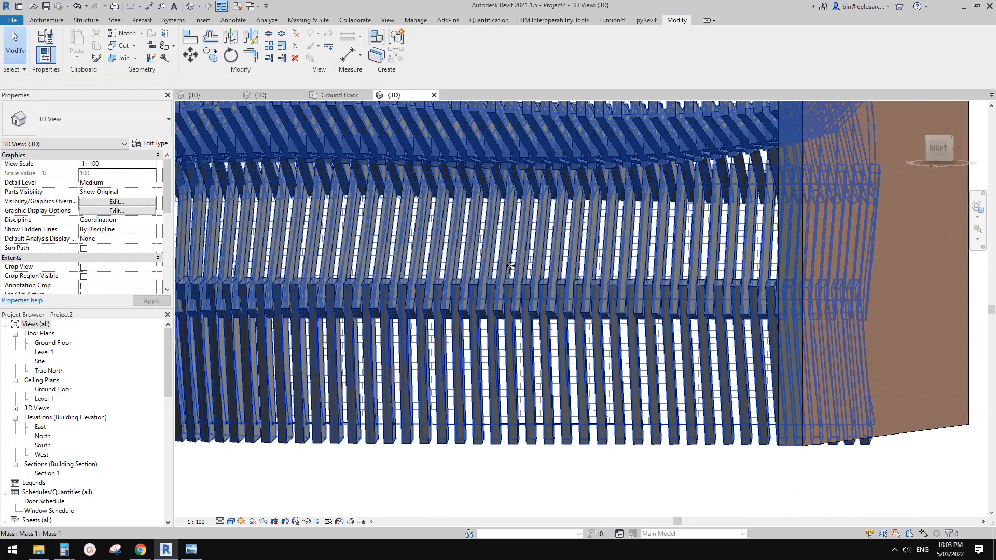
{"action": "middle_click_drag", "start_coordinate": [513, 247], "coordinate": [579, 274], "text": "shift"}
{"action": "left_click", "coordinate": [492, 299]}
{"action": "key", "text": "Escape"}
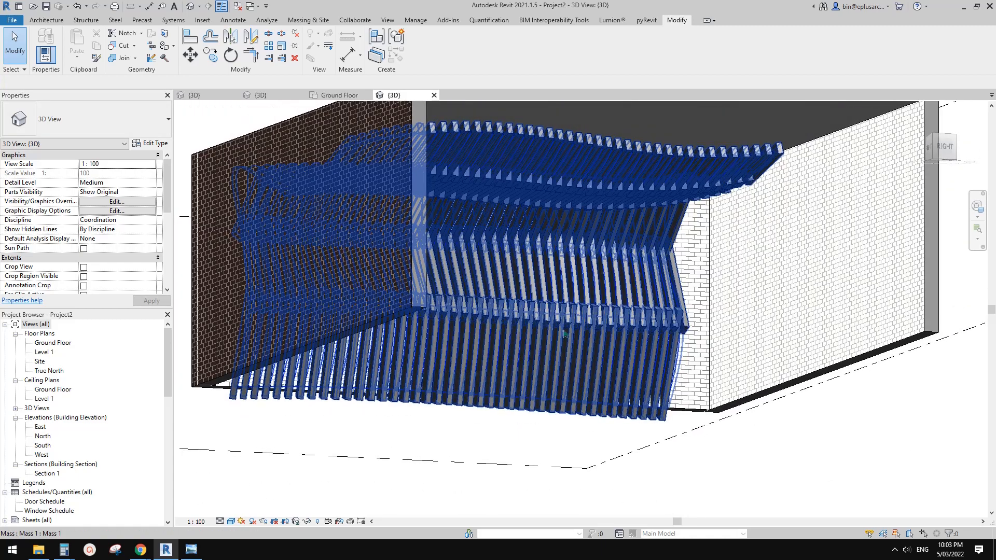
{"action": "middle_click_drag", "start_coordinate": [604, 330], "coordinate": [522, 345], "text": "shift"}
{"action": "scroll", "coordinate": [516, 341], "scroll_direction": "up", "scroll_amount": 4}
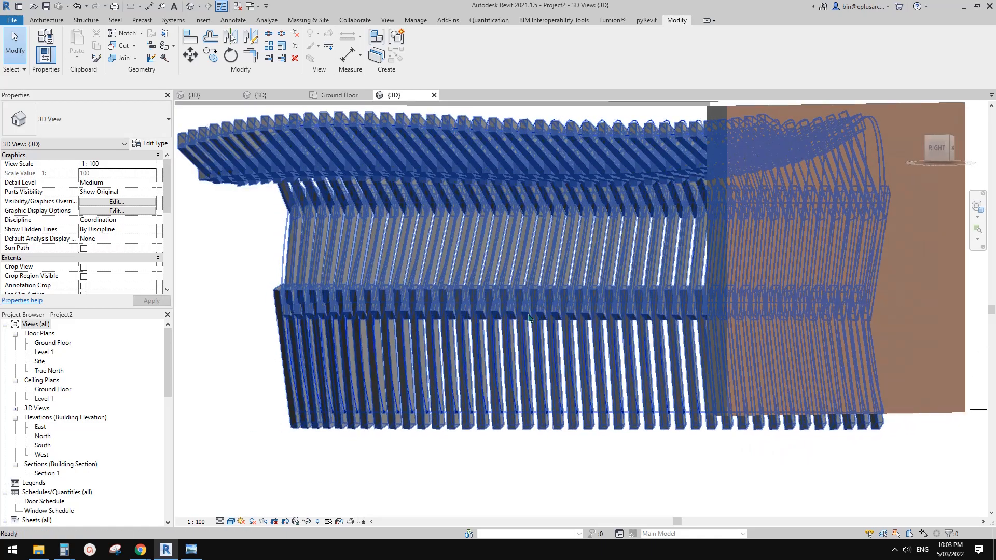
{"action": "middle_click_drag", "start_coordinate": [558, 326], "coordinate": [524, 328]}
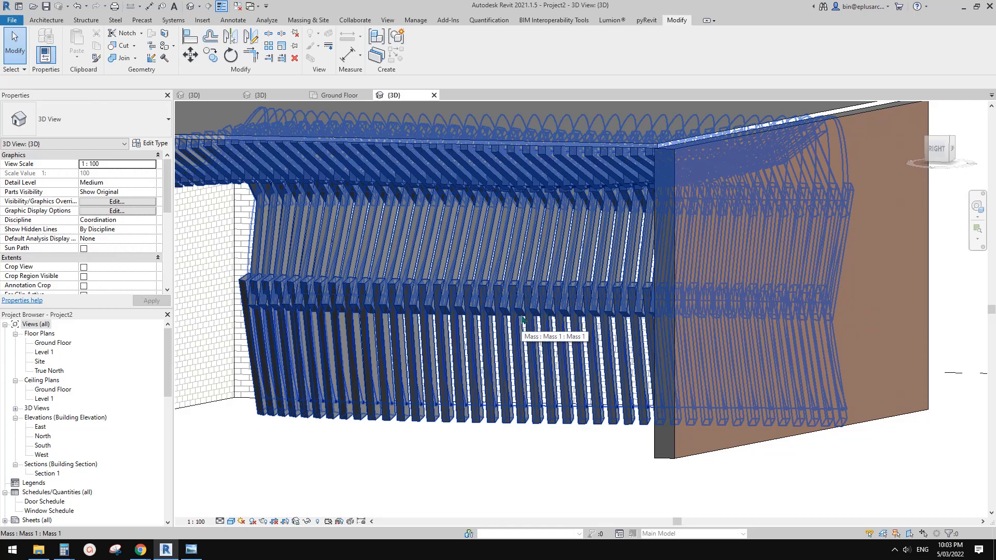
{"action": "middle_click_drag", "start_coordinate": [523, 319], "coordinate": [577, 358], "text": "shift"}
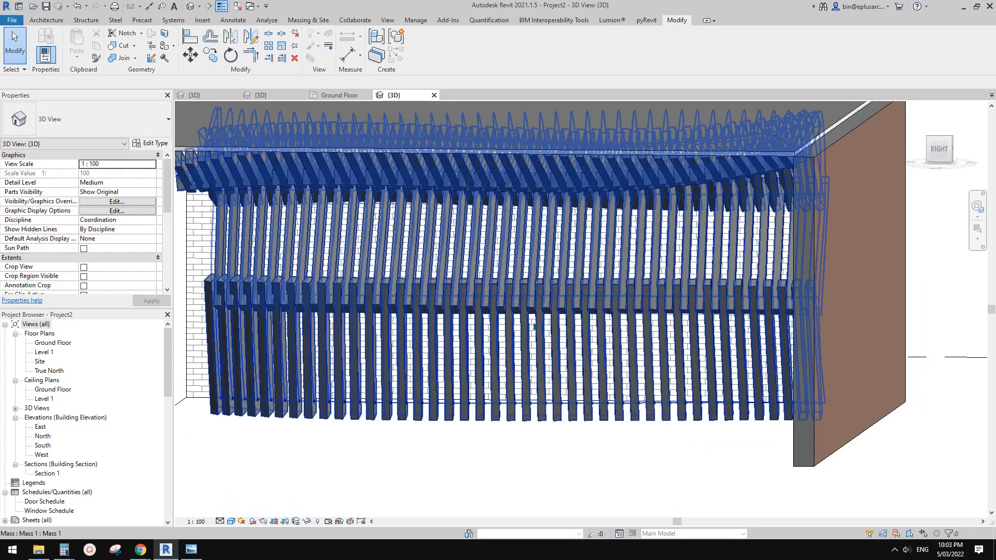